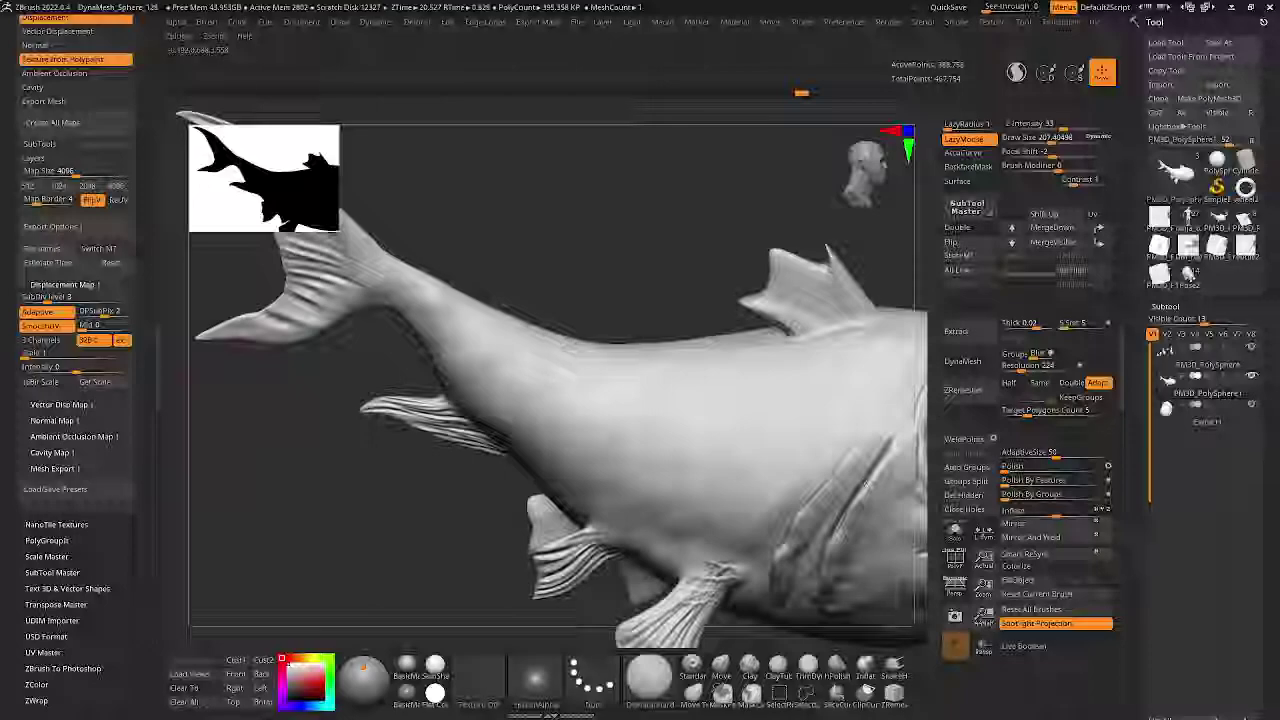
- Duplicate the fish body subtool and isolate the copy with Solo
mouse_move(643, 357)
right_down()
mouse_move(657, 343)
mouse_move(652, 358)
right_up()
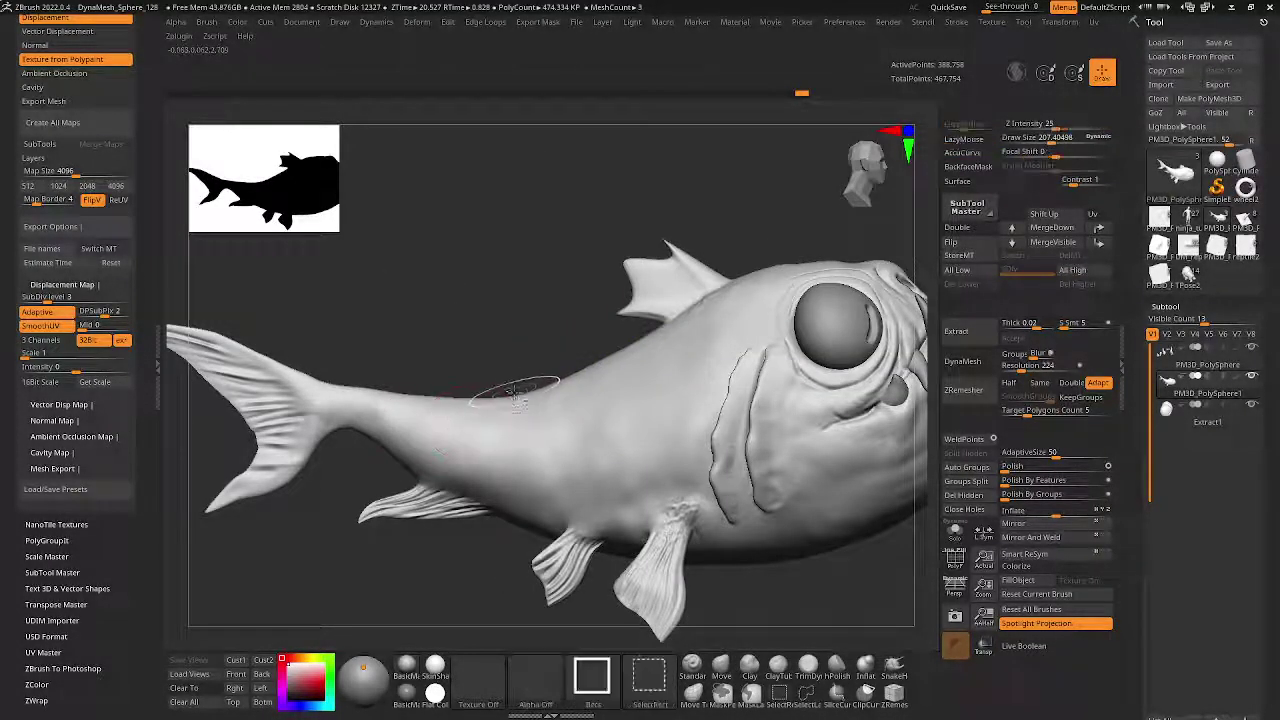
key(ctrl+shift)
key(ctrl+shift+d)
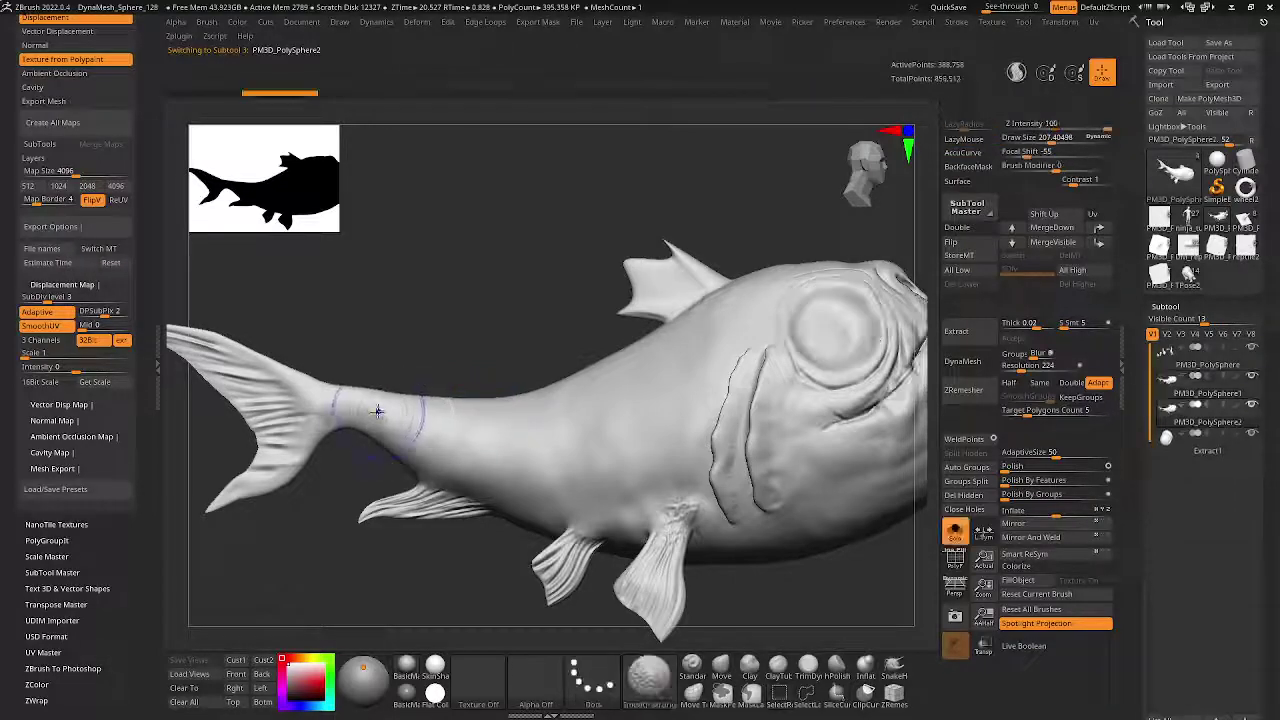
- Mask the lower body from the tail toward and over the belly
ctrl+drag(400, 420, 526, 474)
right_drag(526, 474, 541, 400)
ctrl+drag(541, 400, 545, 450)
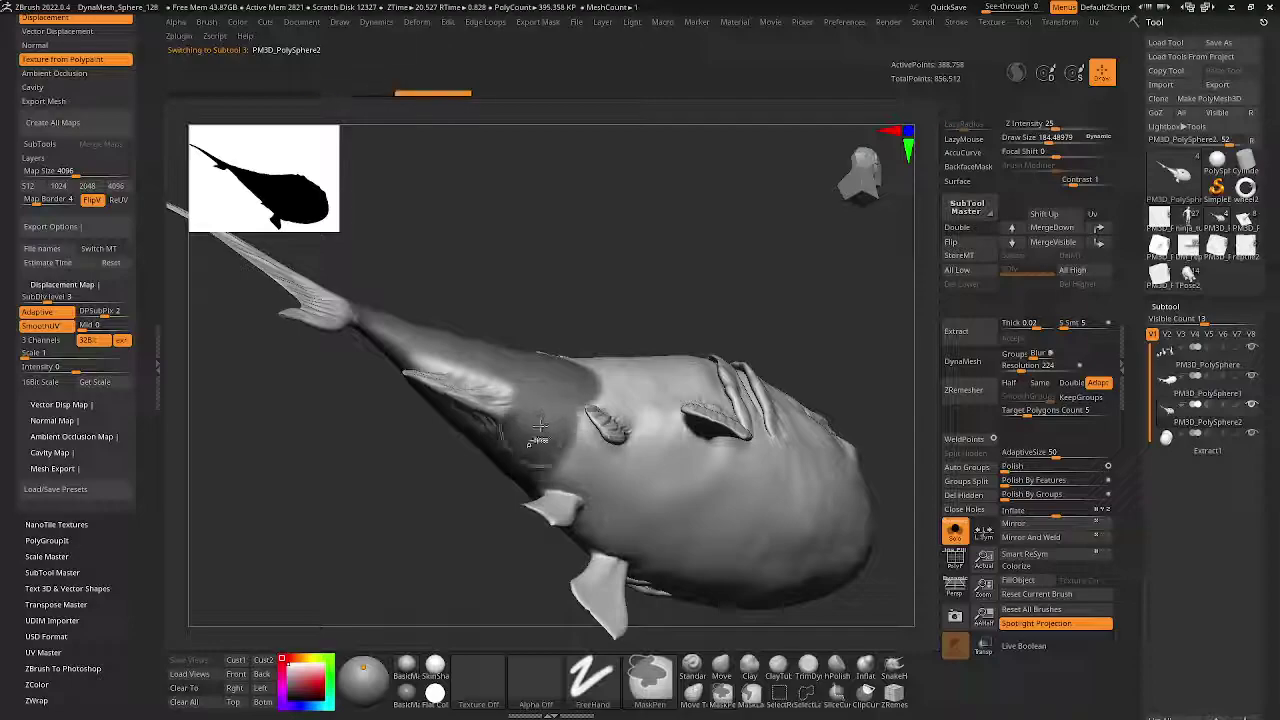
right_drag(545, 450, 594, 356)
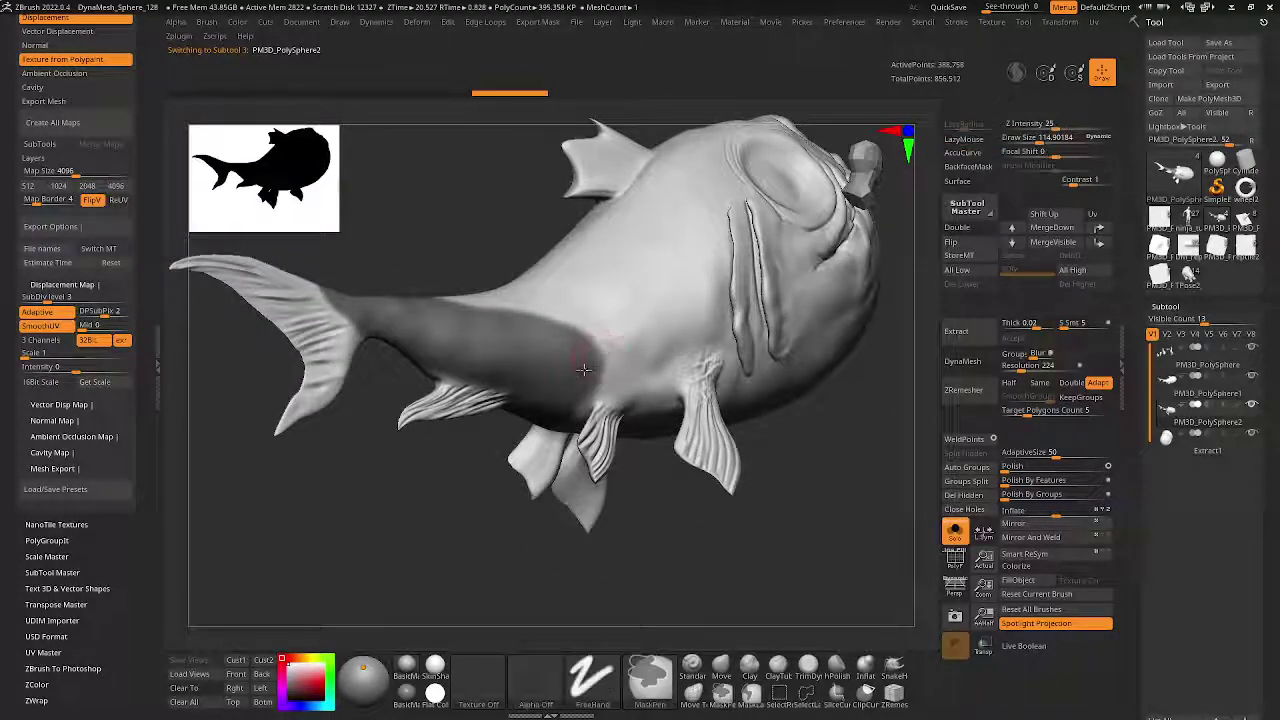
ctrl+drag(600, 360, 646, 392)
right_drag(607, 375, 430, 440)
right_click(430, 440)
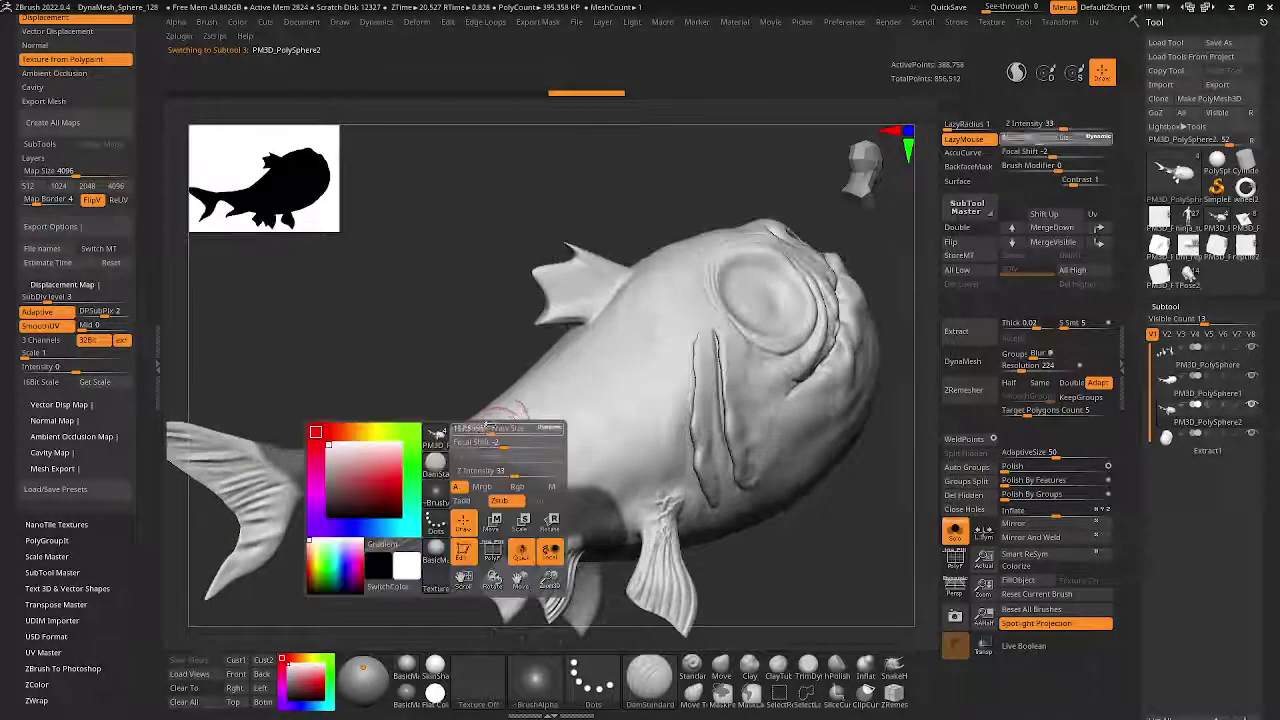
- Mask a band up the back and down the side toward the fin base
right_drag(535, 374, 606, 371)
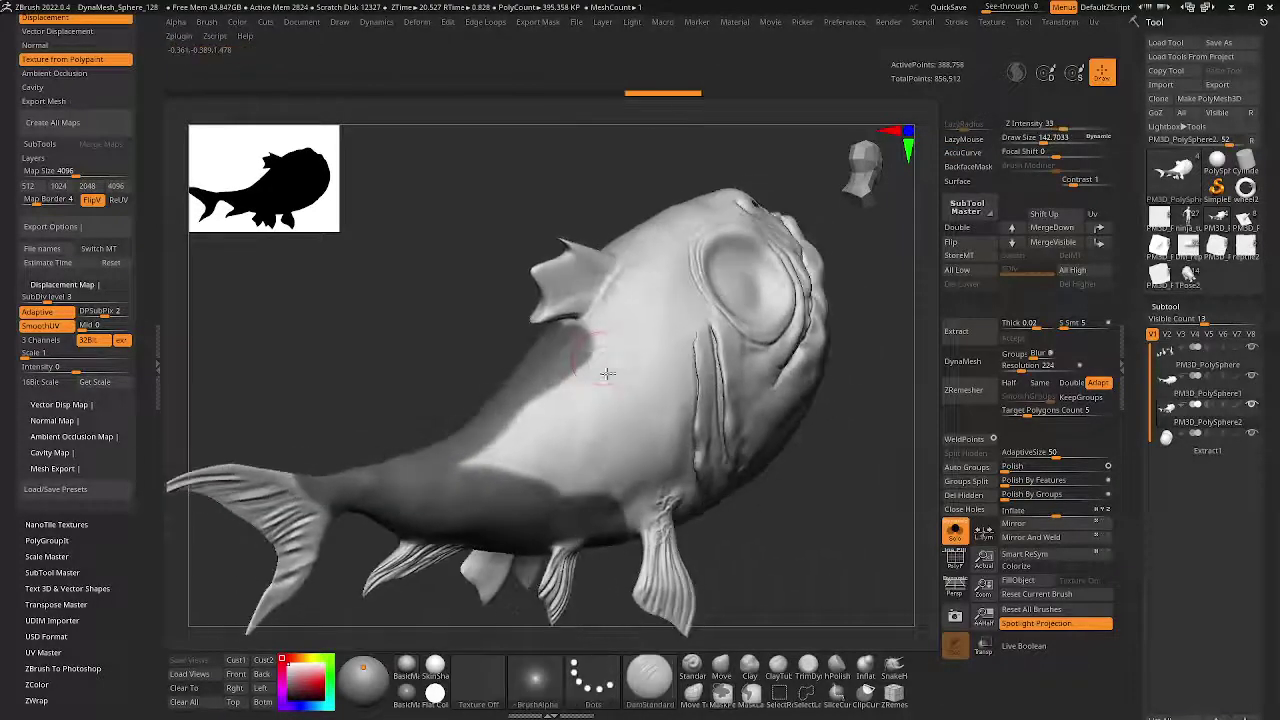
ctrl+drag(606, 371, 680, 232)
mouse_move(680, 232)
right_down()
mouse_move(525, 460)
mouse_move(530, 360)
mouse_move(560, 340)
right_up()
right_click(525, 460)
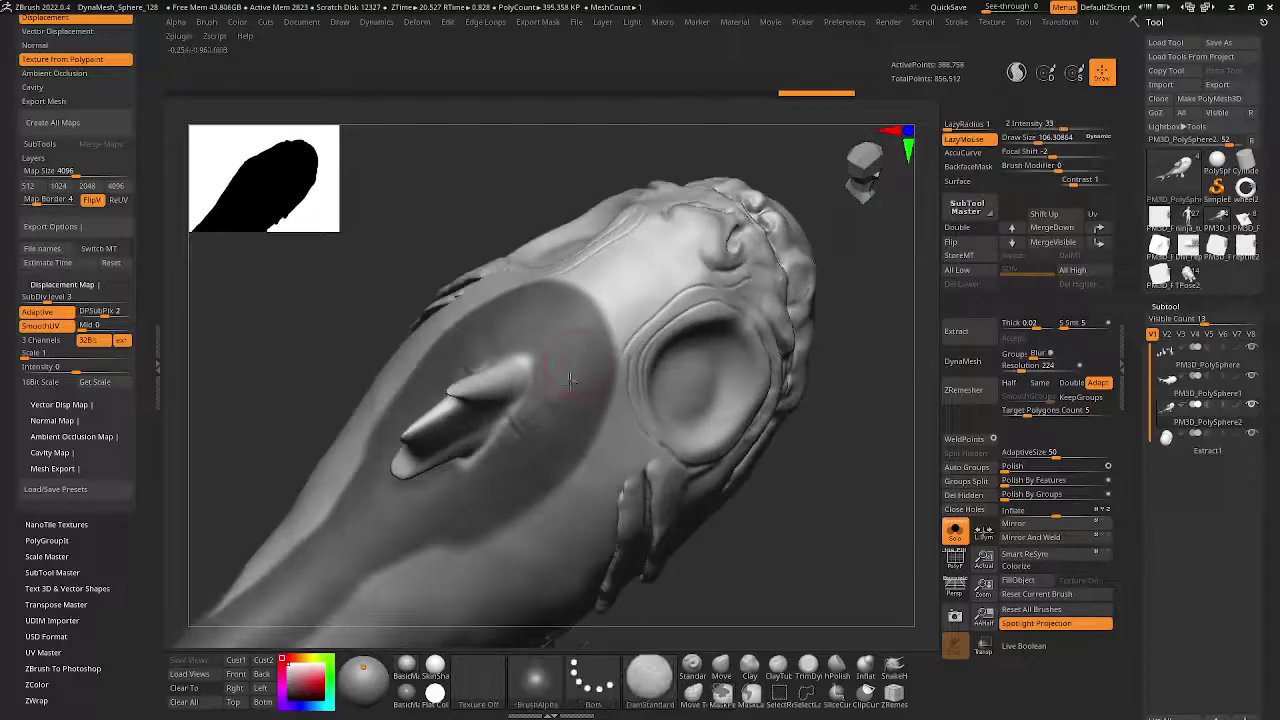
ctrl+drag(580, 320, 690, 228)
mouse_move(592, 327)
right_down()
mouse_move(596, 366)
mouse_move(600, 305)
right_up()
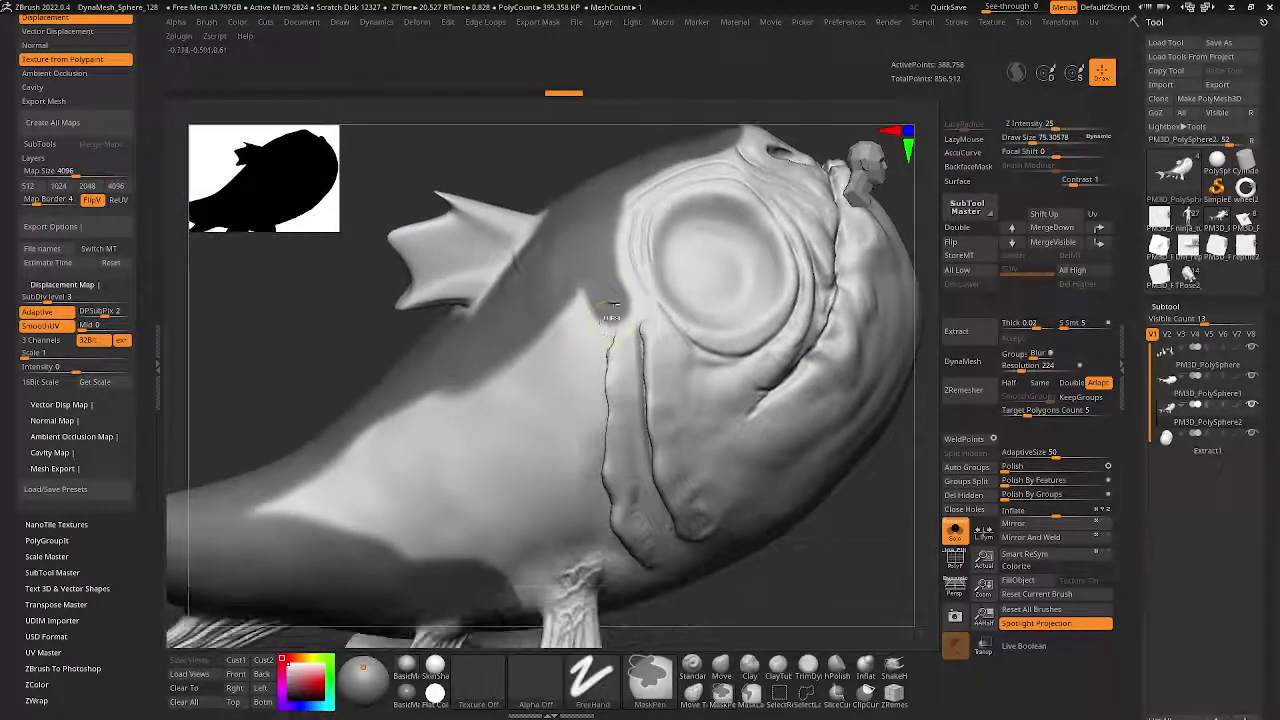
ctrl+drag(600, 305, 550, 540)
right_drag(550, 540, 554, 420)
ctrl+drag(554, 422, 531, 454)
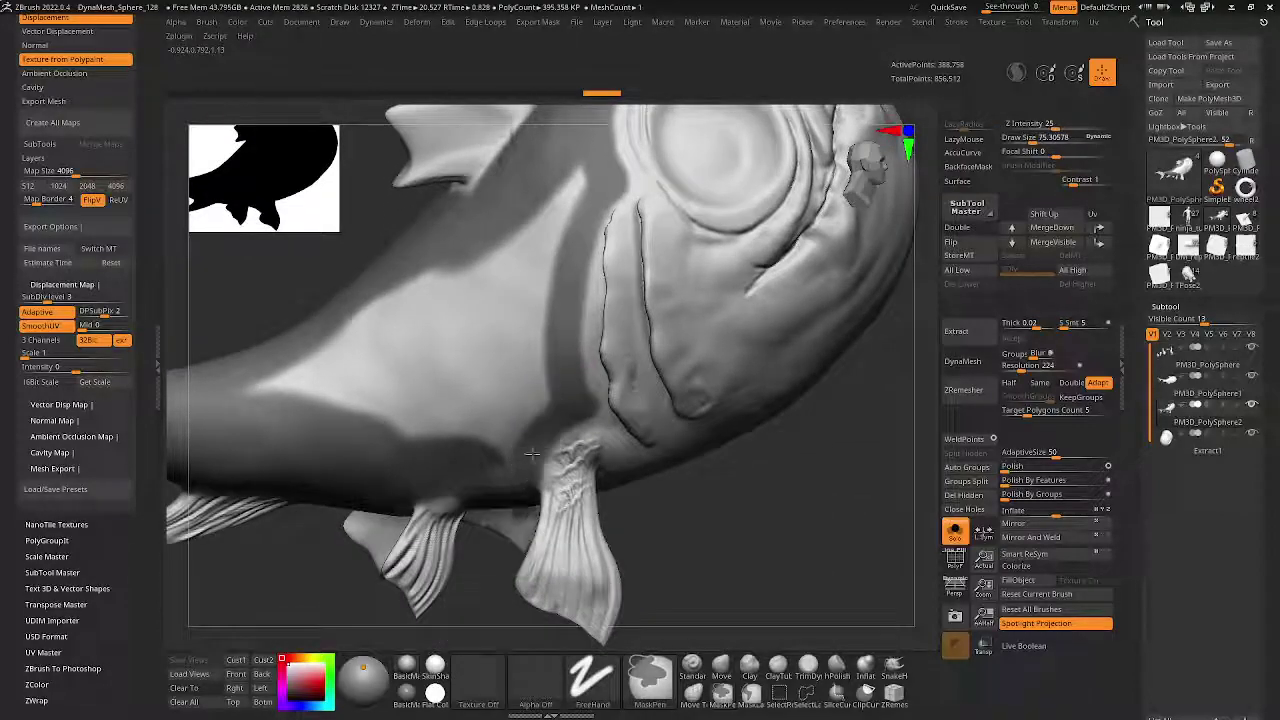
mouse_move(588, 403)
right_down()
mouse_move(560, 380)
mouse_move(480, 420)
right_up()
- Switch to MaskPen and mask across and along the left side of the body
key(b)
key(d)
key(s)
mouse_move(480, 420)
ctrl+mouse_down()
mouse_move(327, 348)
mouse_move(430, 392)
mouse_move(470, 332)
ctrl+mouse_up()
mouse_move(470, 332)
right_down()
mouse_move(543, 300)
mouse_move(578, 354)
mouse_move(440, 360)
right_up()
mouse_move(440, 360)
ctrl+mouse_down()
mouse_move(310, 350)
mouse_move(332, 381)
mouse_move(410, 400)
ctrl+mouse_up()
mouse_move(410, 400)
right_down()
mouse_move(443, 337)
mouse_move(470, 330)
mouse_move(444, 318)
mouse_move(400, 350)
right_up()
ctrl+drag(400, 350, 610, 345)
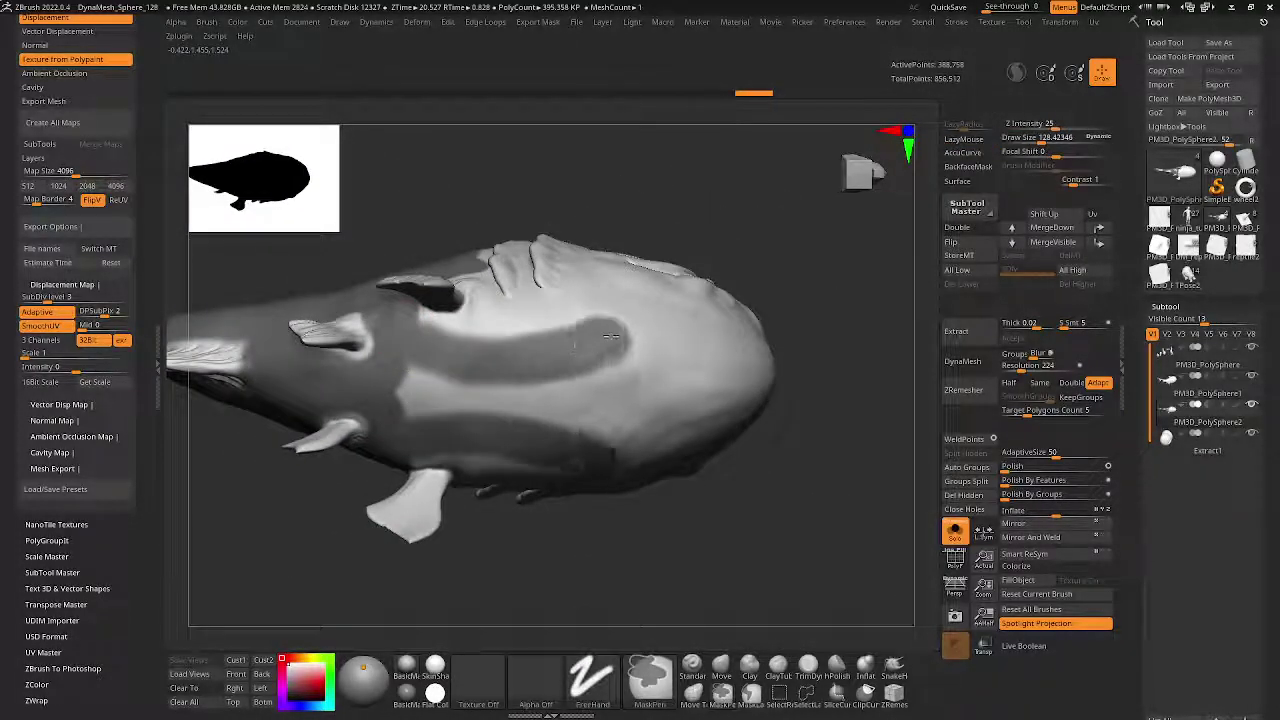
mouse_move(610, 345)
right_down()
mouse_move(480, 348)
mouse_move(486, 300)
mouse_move(437, 316)
mouse_move(410, 405)
right_up()
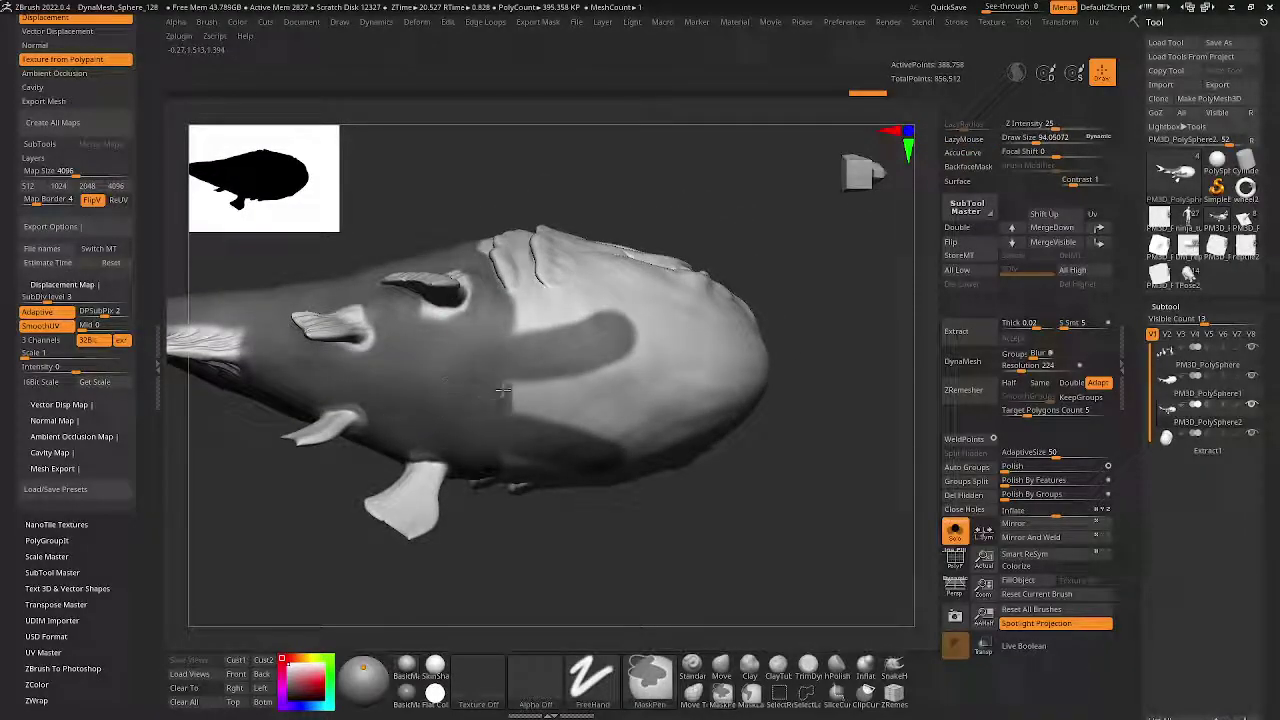
right_drag(505, 398, 494, 404)
- Blur the mask edges, add more mask around the head, and turn Solo off
ctrl+click(530, 405)
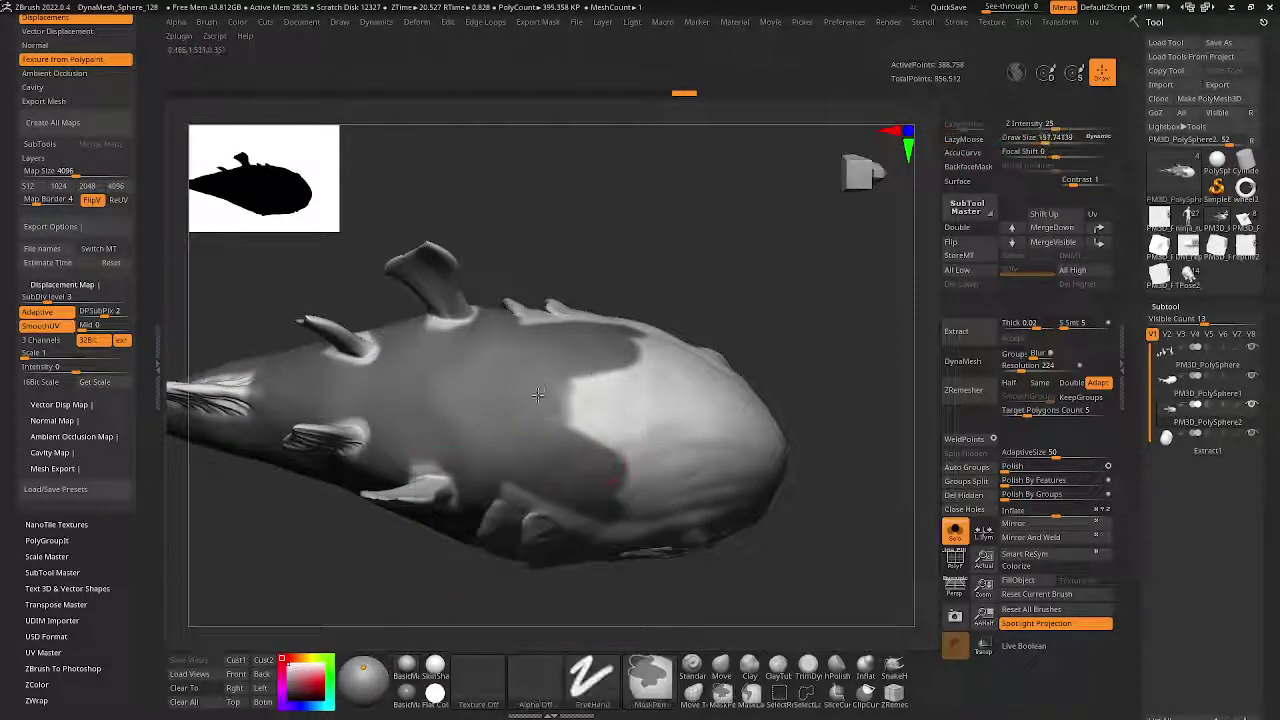
mouse_move(621, 407)
right_down()
mouse_move(640, 340)
mouse_move(628, 286)
right_up()
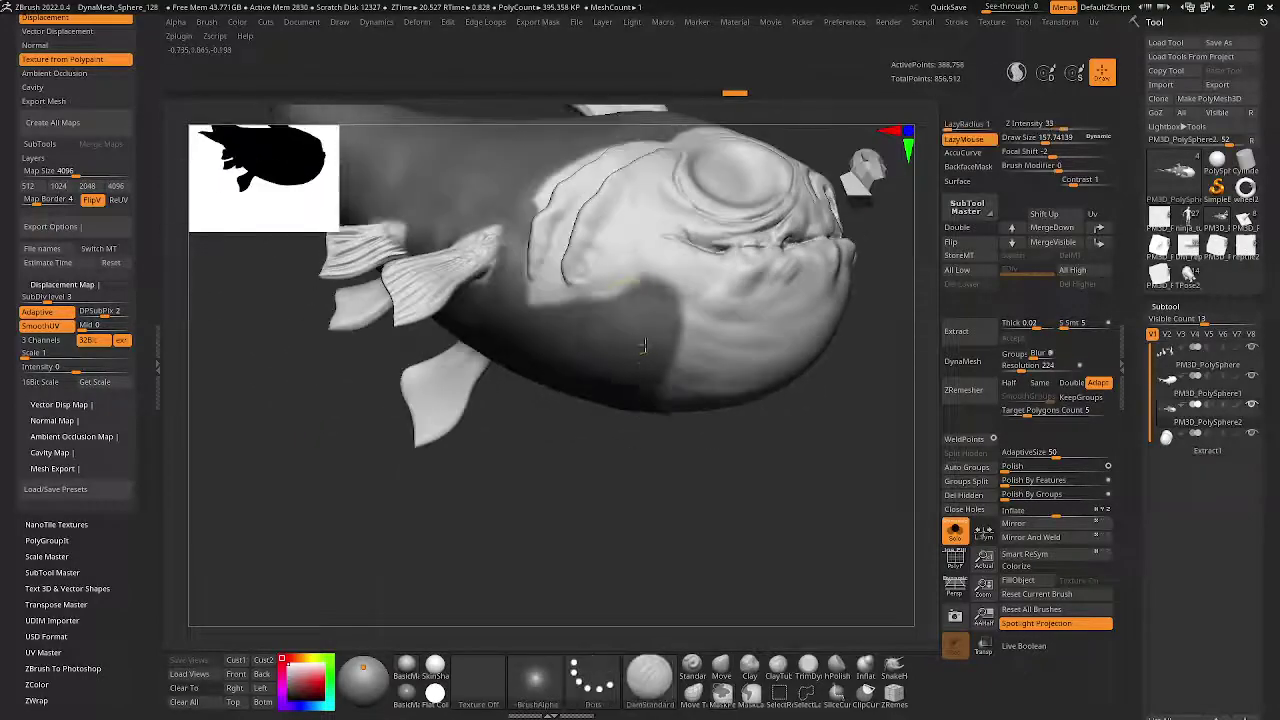
ctrl+drag(628, 287, 700, 360)
right_drag(700, 360, 730, 320)
ctrl+drag(740, 320, 666, 423)
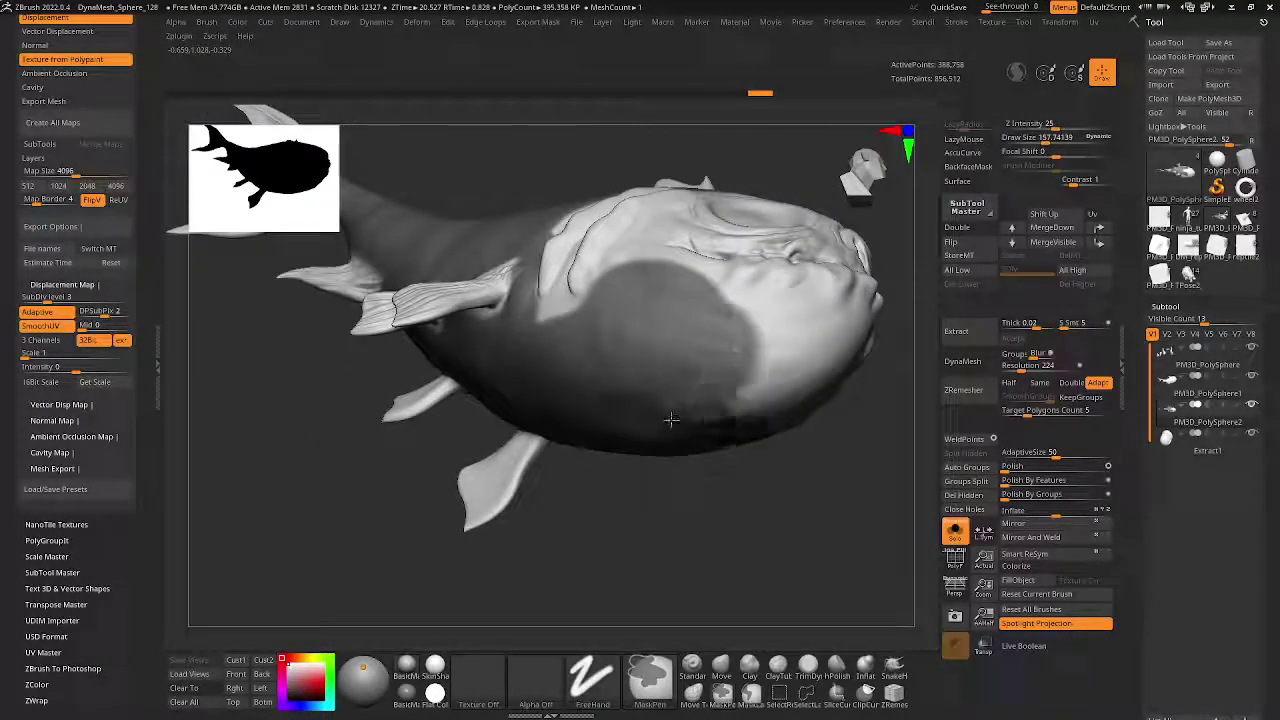
mouse_move(666, 423)
right_down()
mouse_move(654, 370)
mouse_move(607, 375)
right_up()
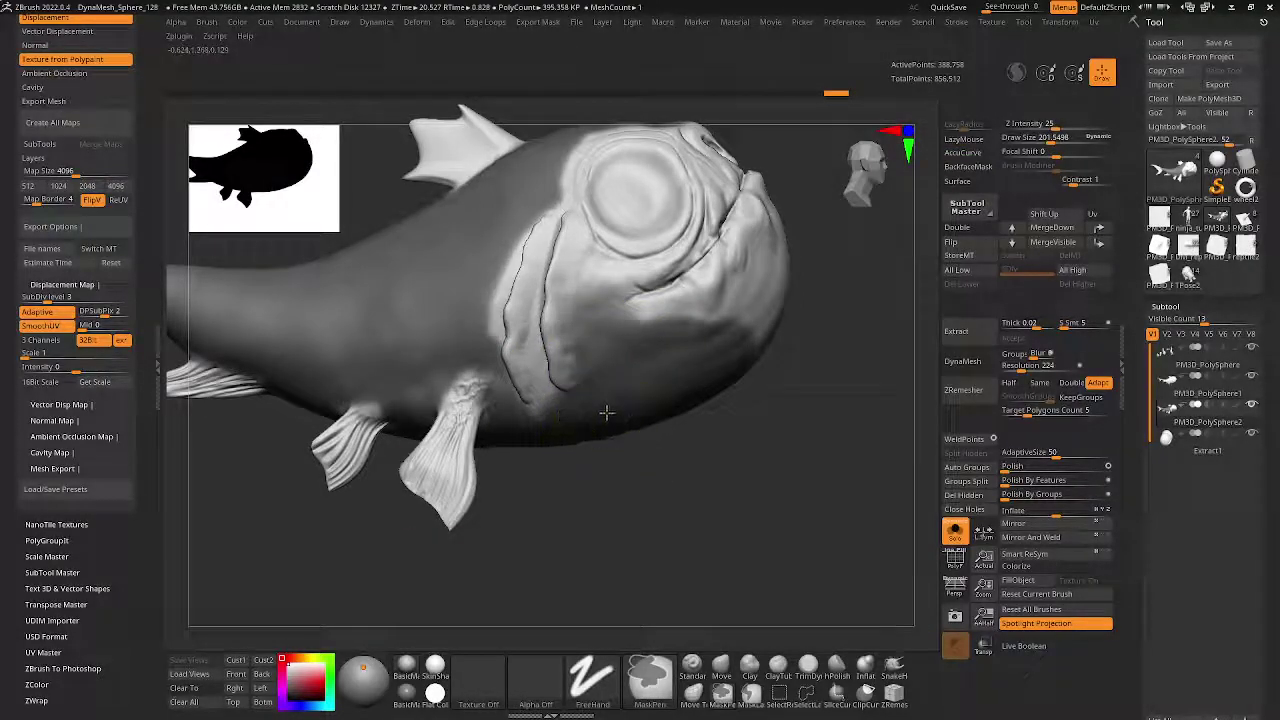
key(alt+s)
- Solo the Extract subtool and run ZRemesher three times, reaching 31,853 points
alt+click(649, 381)
key(alt+s)
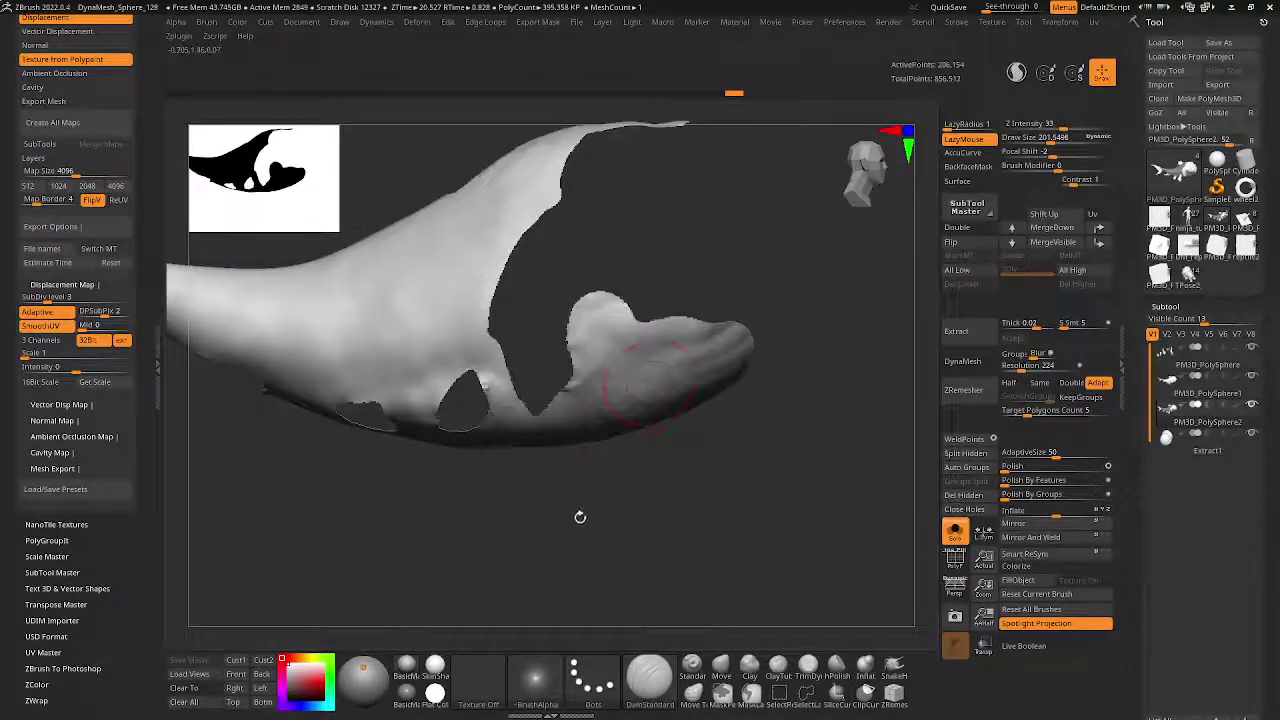
drag(580, 517, 760, 378)
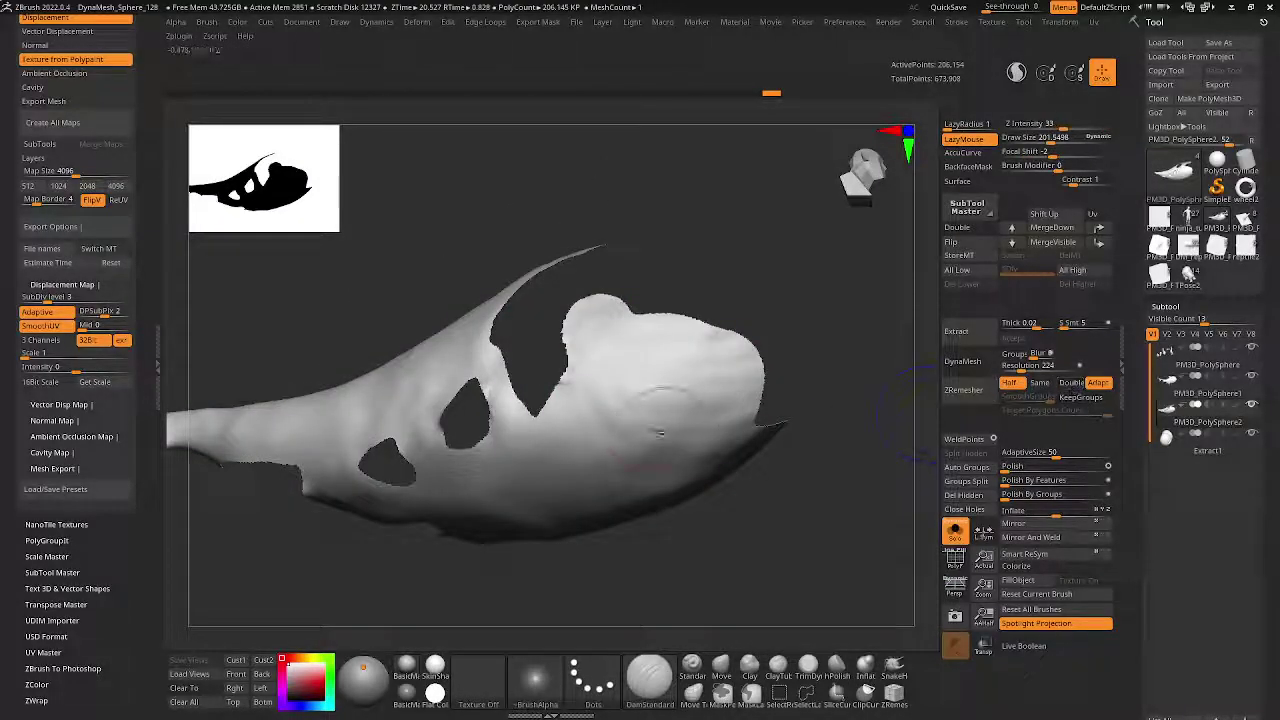
drag(671, 357, 840, 395)
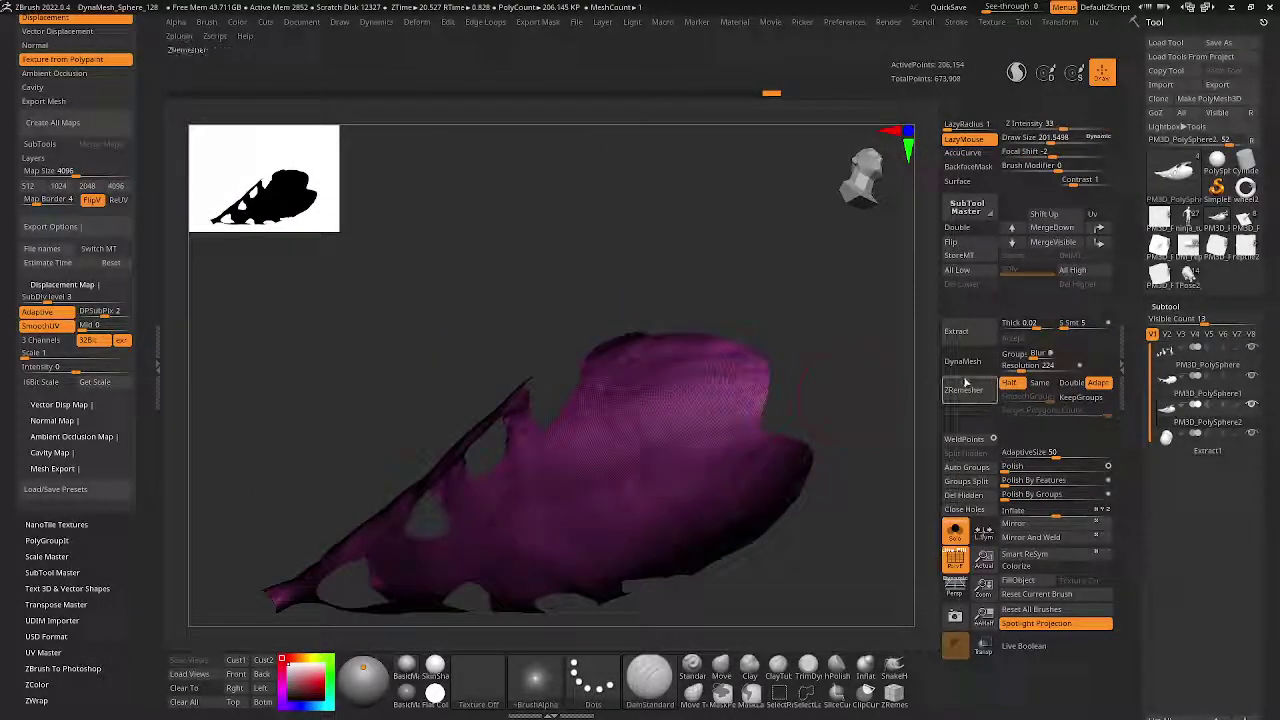
click(968, 396)
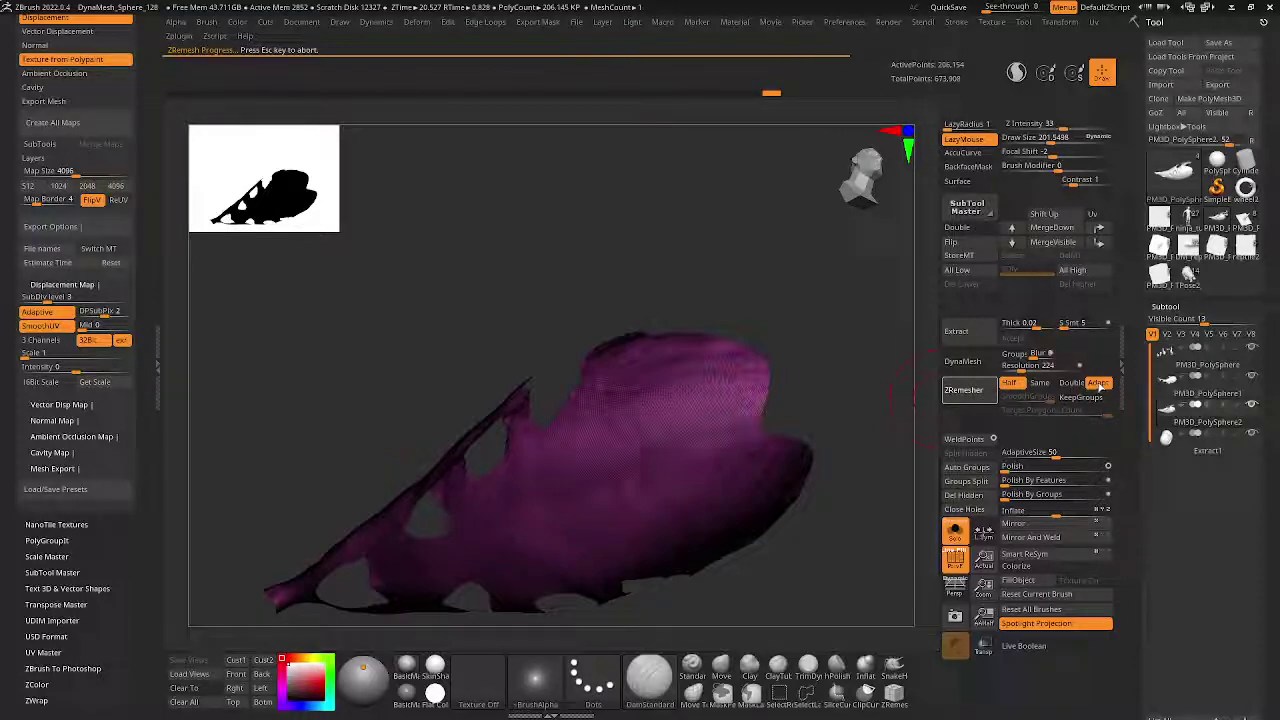
click(979, 391)
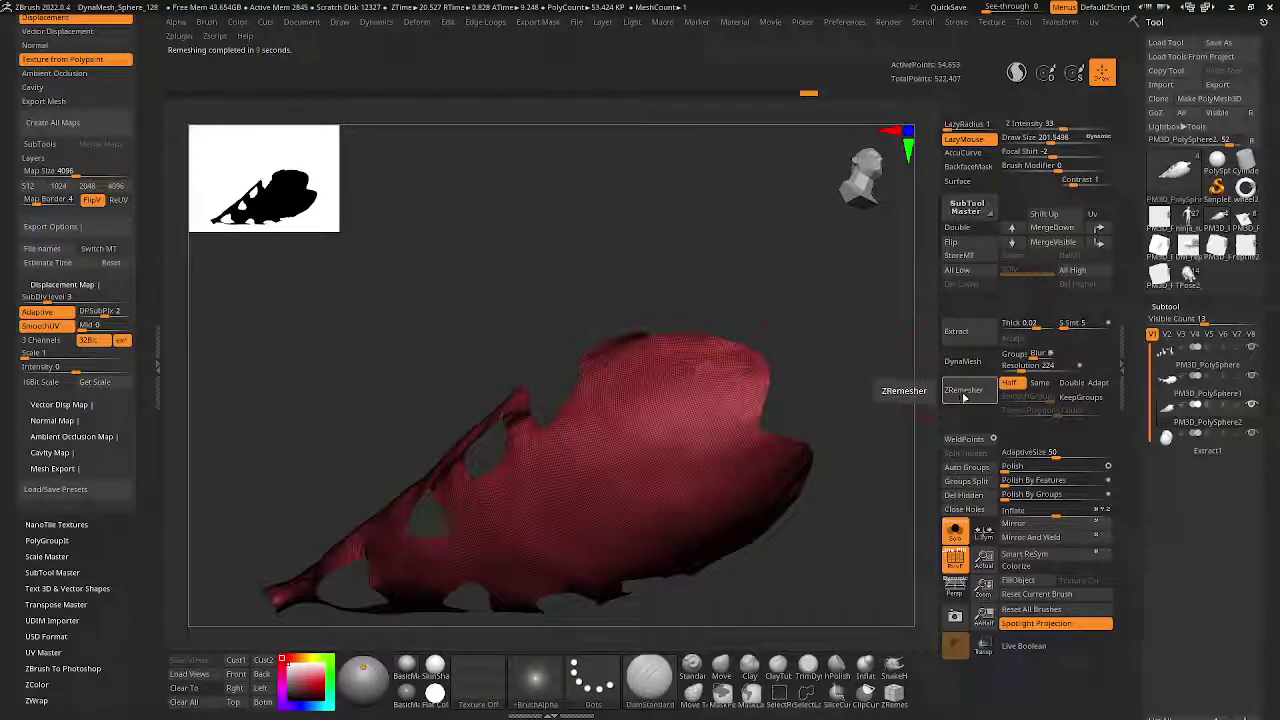
click(965, 398)
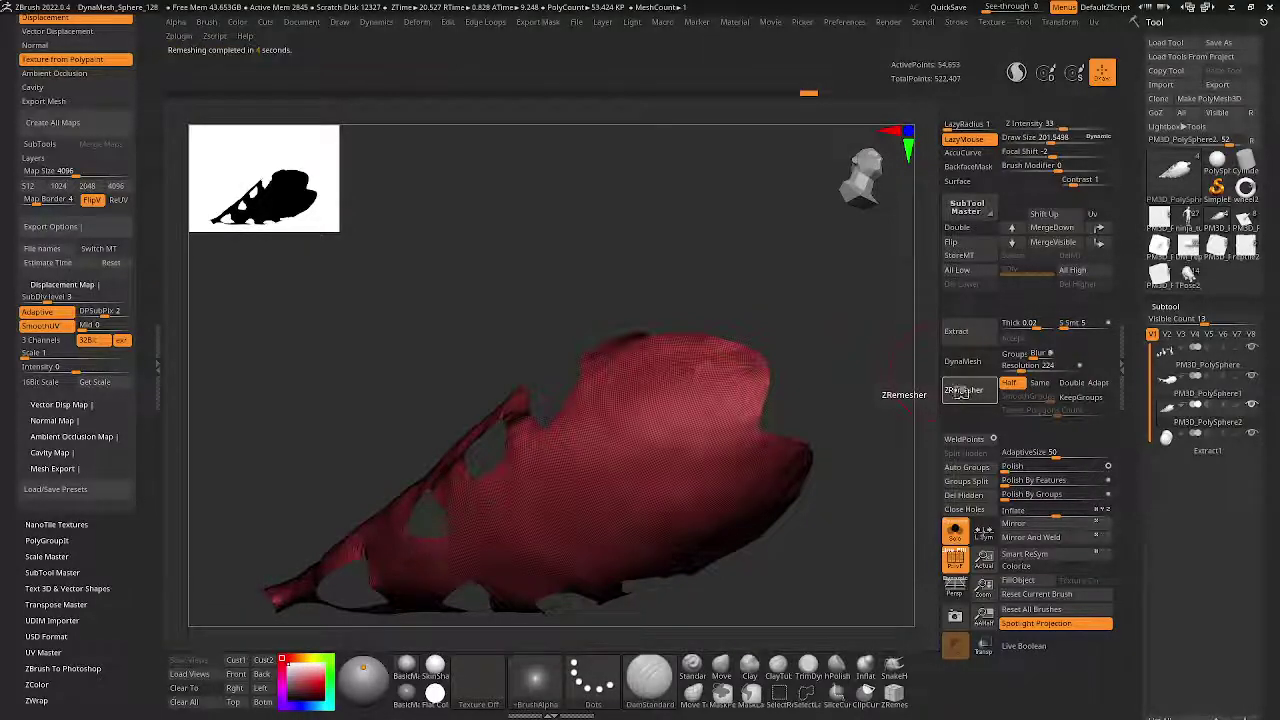
mouse_move(885, 385)
mouse_down()
mouse_move(837, 315)
mouse_move(814, 374)
mouse_up()
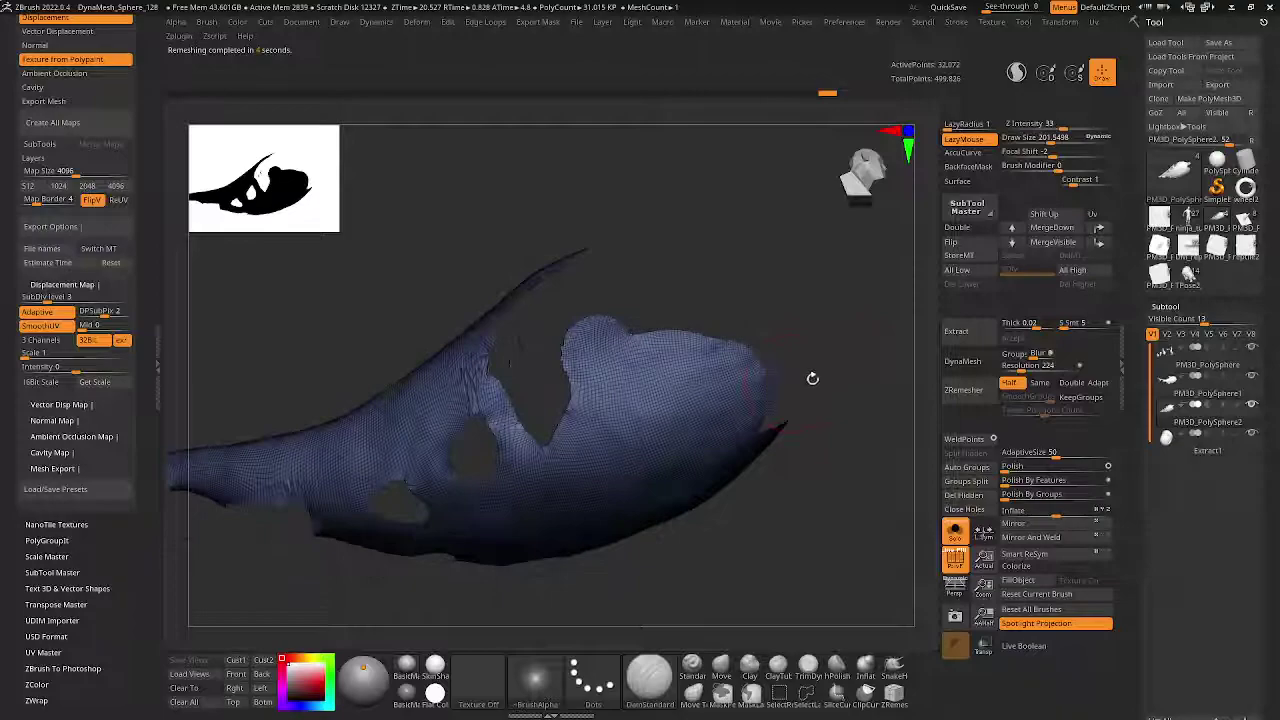
mouse_move(820, 423)
mouse_down()
mouse_move(815, 442)
mouse_move(786, 420)
mouse_move(820, 378)
mouse_up()
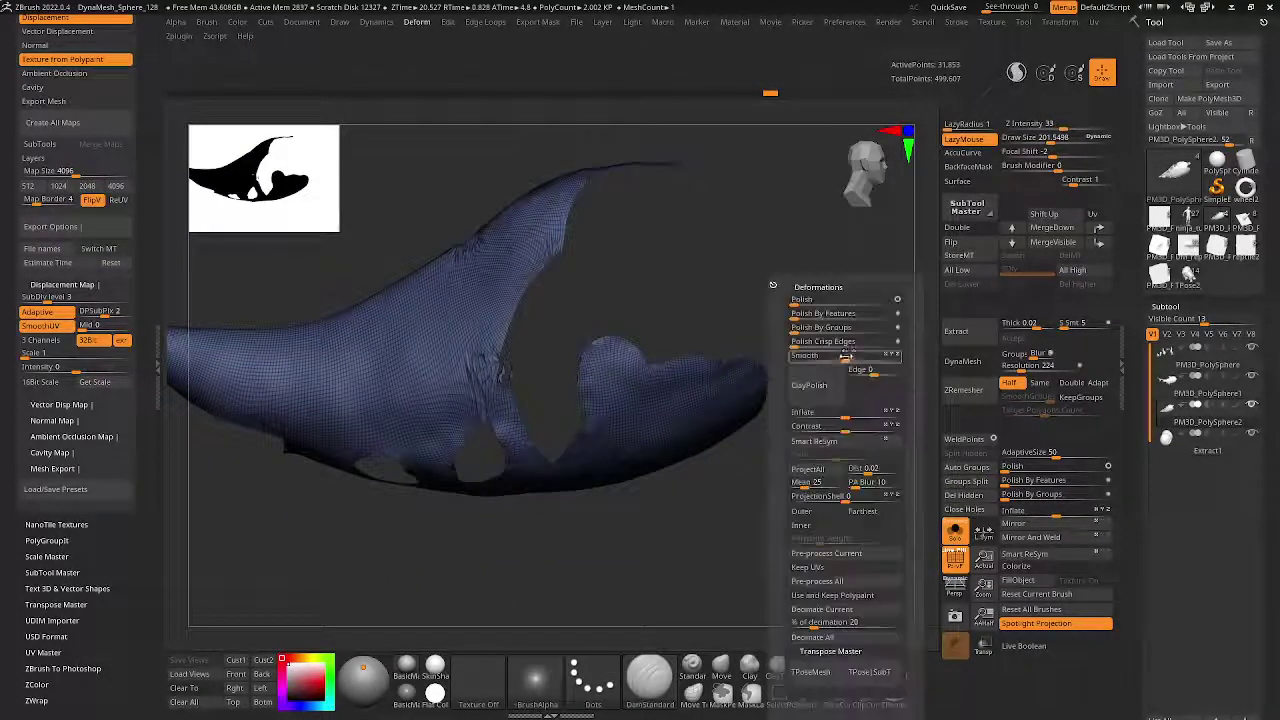
- Remesh the shell with Same, then with Half and KeepGroups, reaching 14,863 points
key(space)
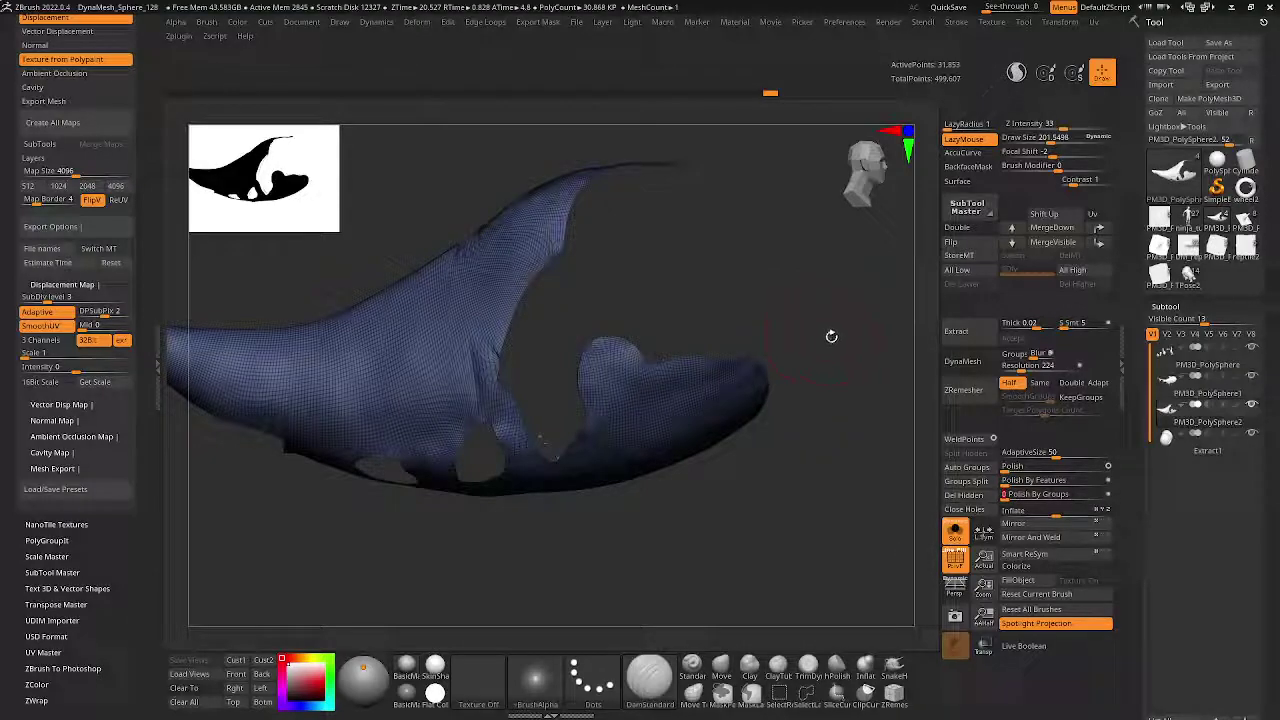
drag(831, 336, 829, 316)
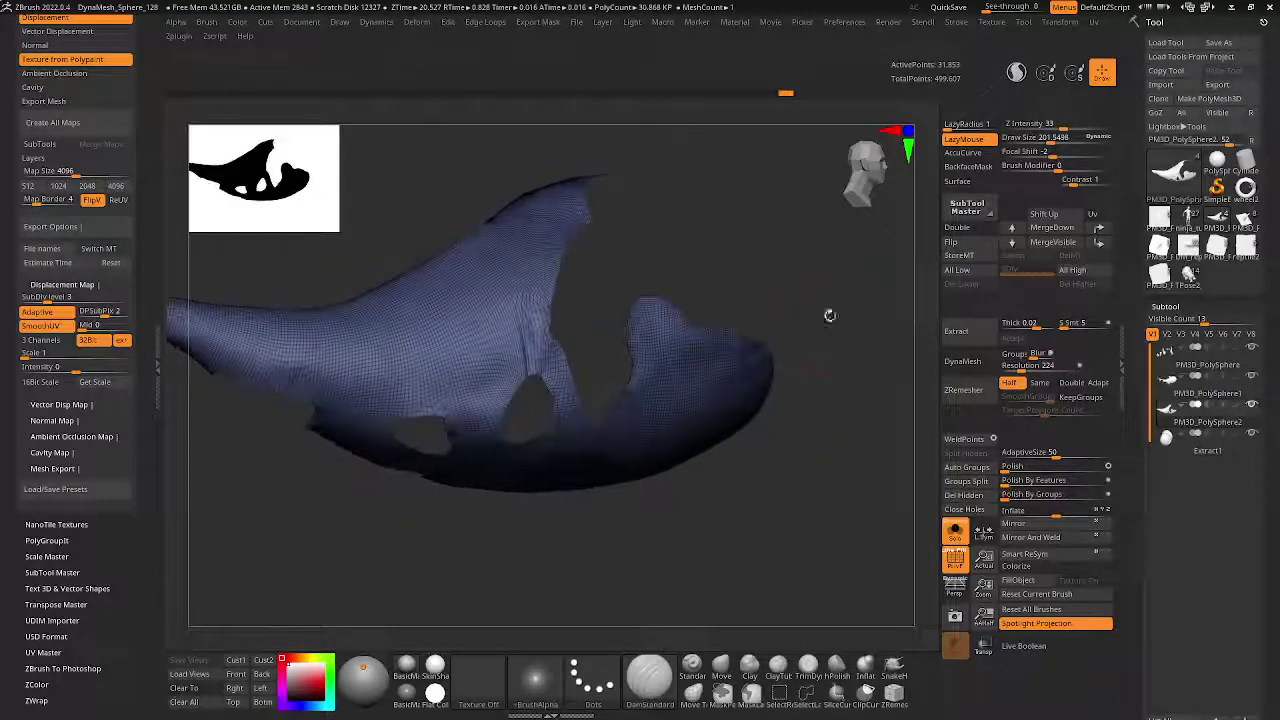
click(1040, 383)
click(964, 389)
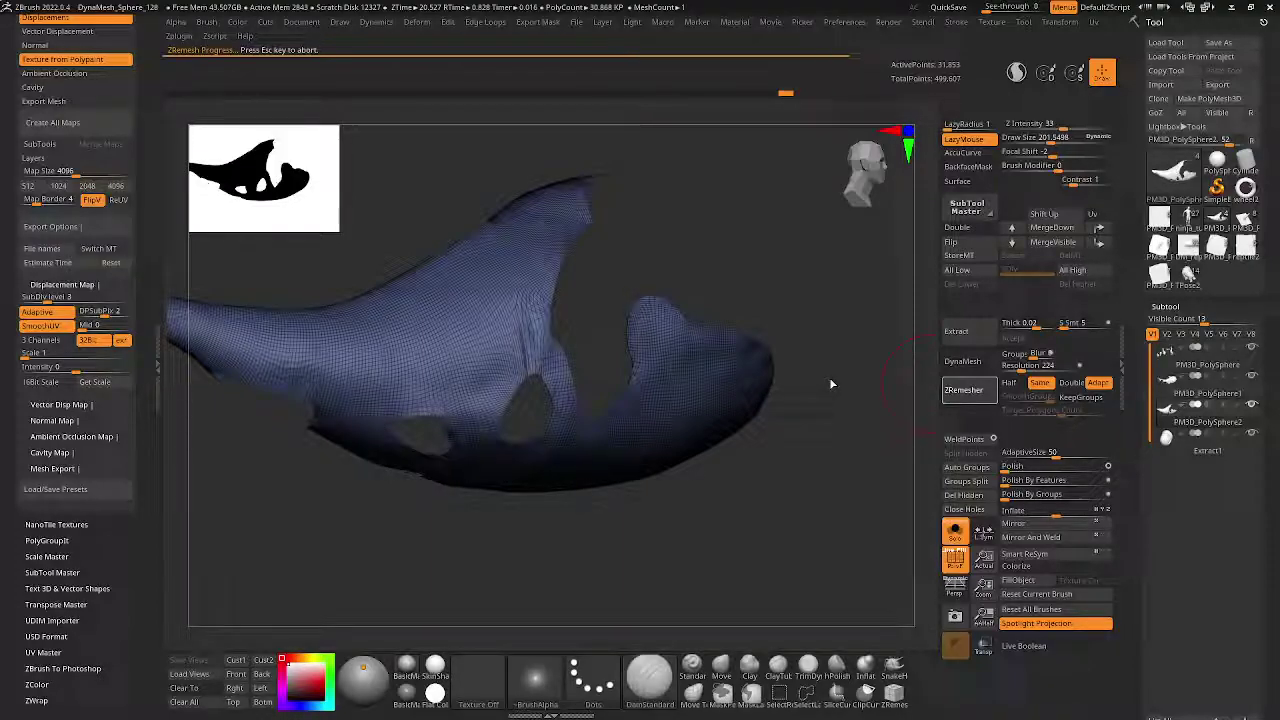
drag(830, 377, 950, 428)
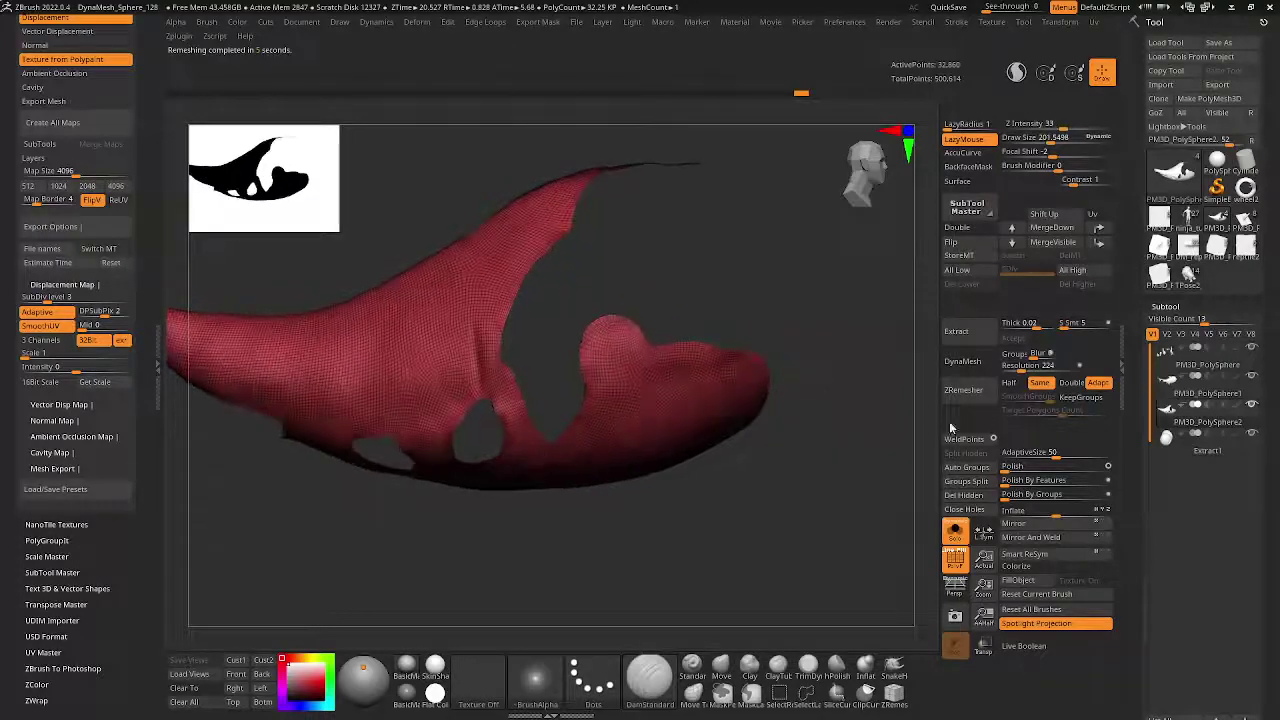
click(1010, 383)
click(1081, 397)
click(963, 390)
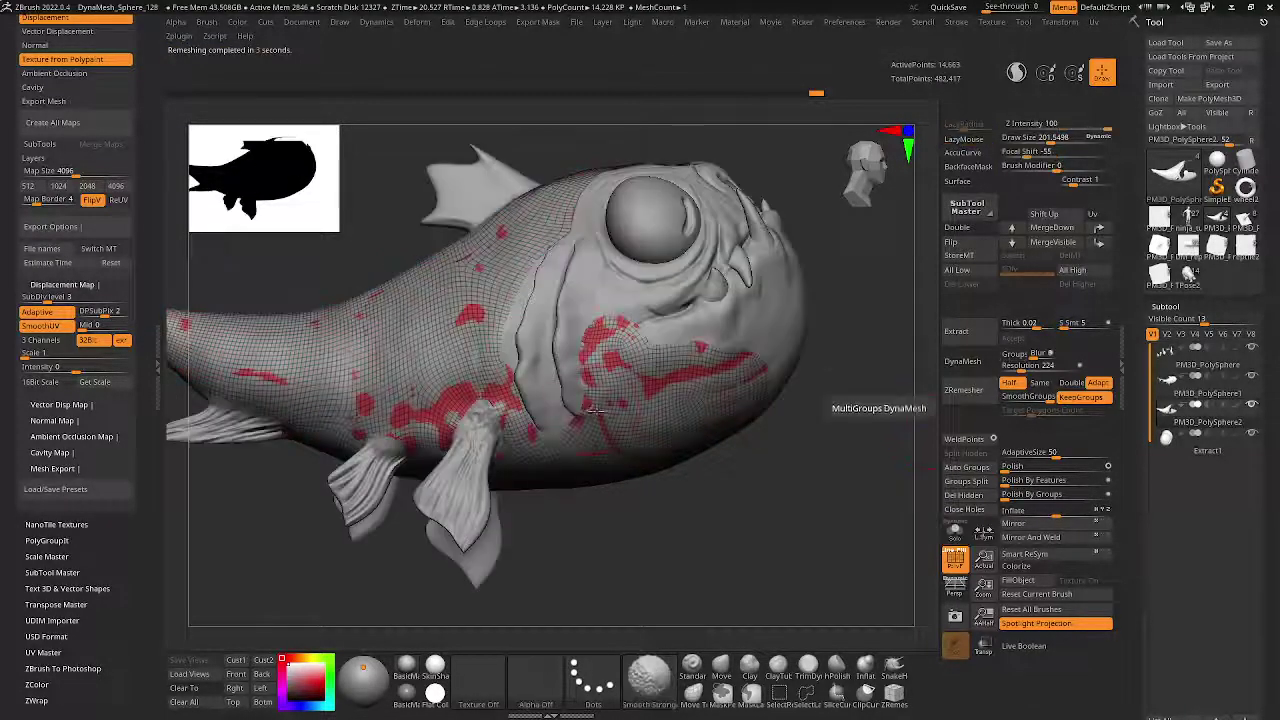
mouse_move(725, 407)
mouse_down()
mouse_move(458, 430)
mouse_move(496, 349)
mouse_move(434, 297)
mouse_move(503, 393)
mouse_move(580, 383)
mouse_up()
- Unwrap the shell in UV Master and check its single UV island with Flatten/UnFlatten
scroll(77, 477, down, 5)
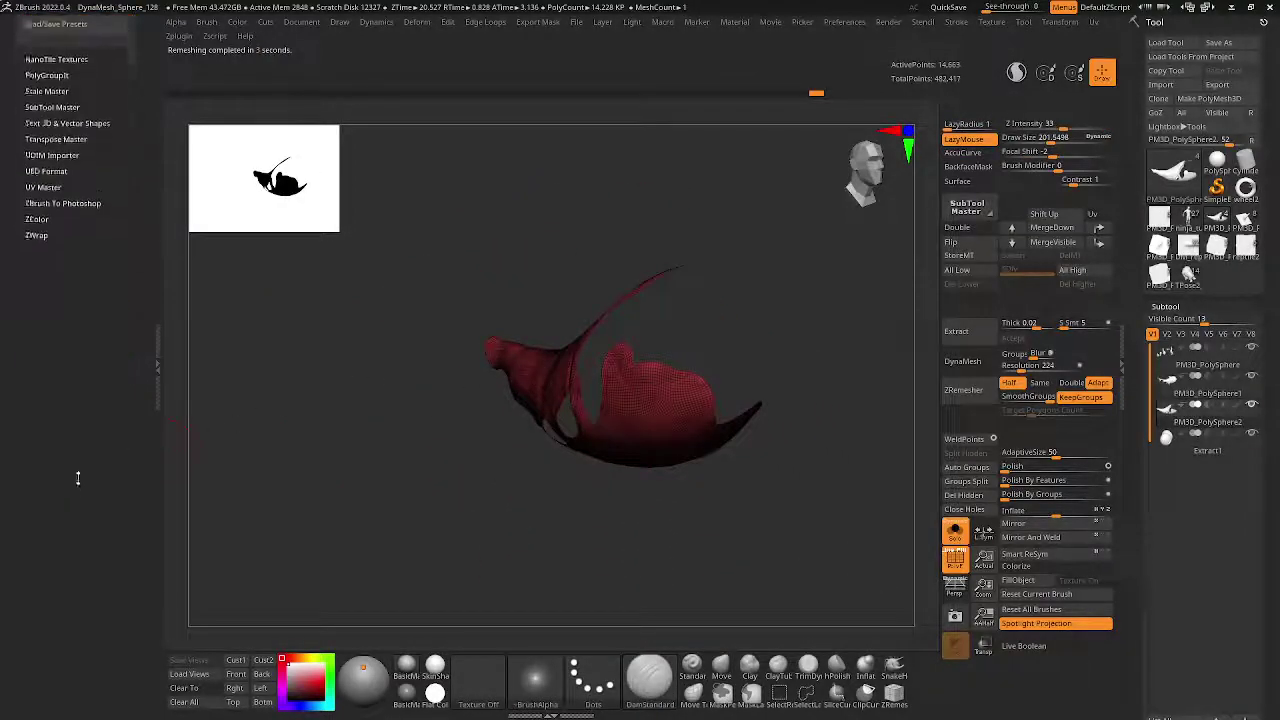
click(57, 204)
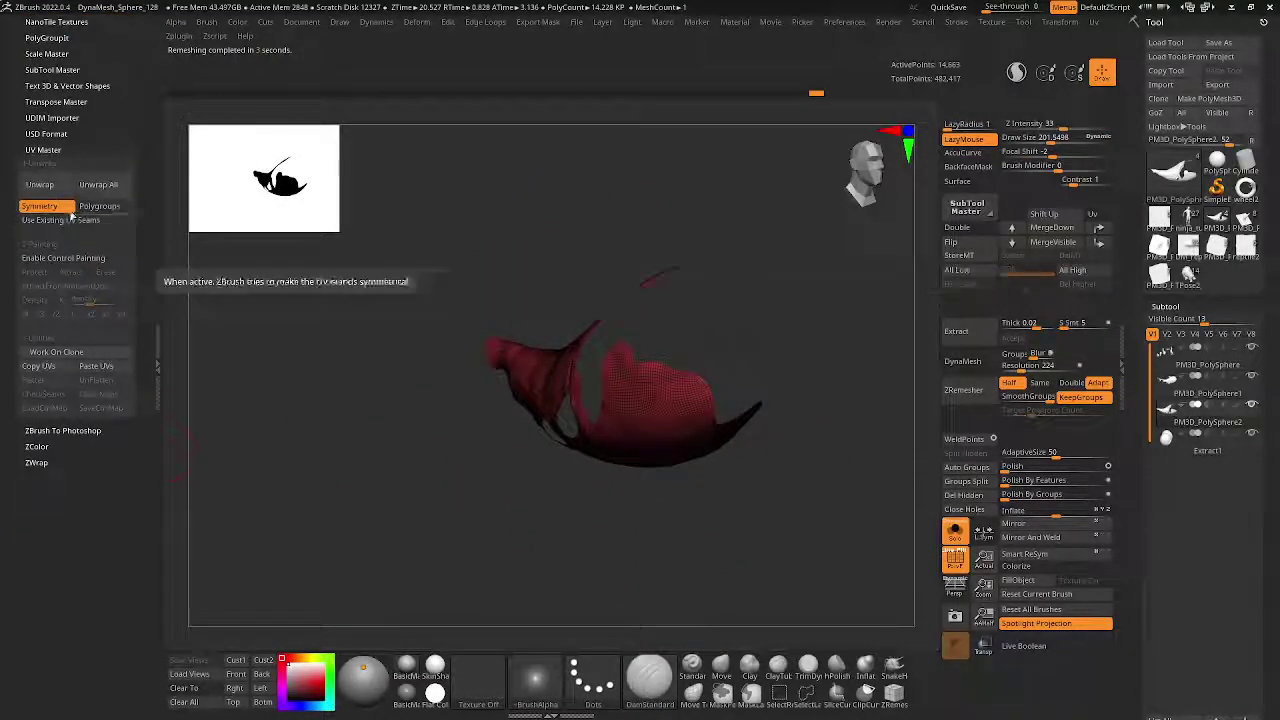
key(shift)
click(40, 184)
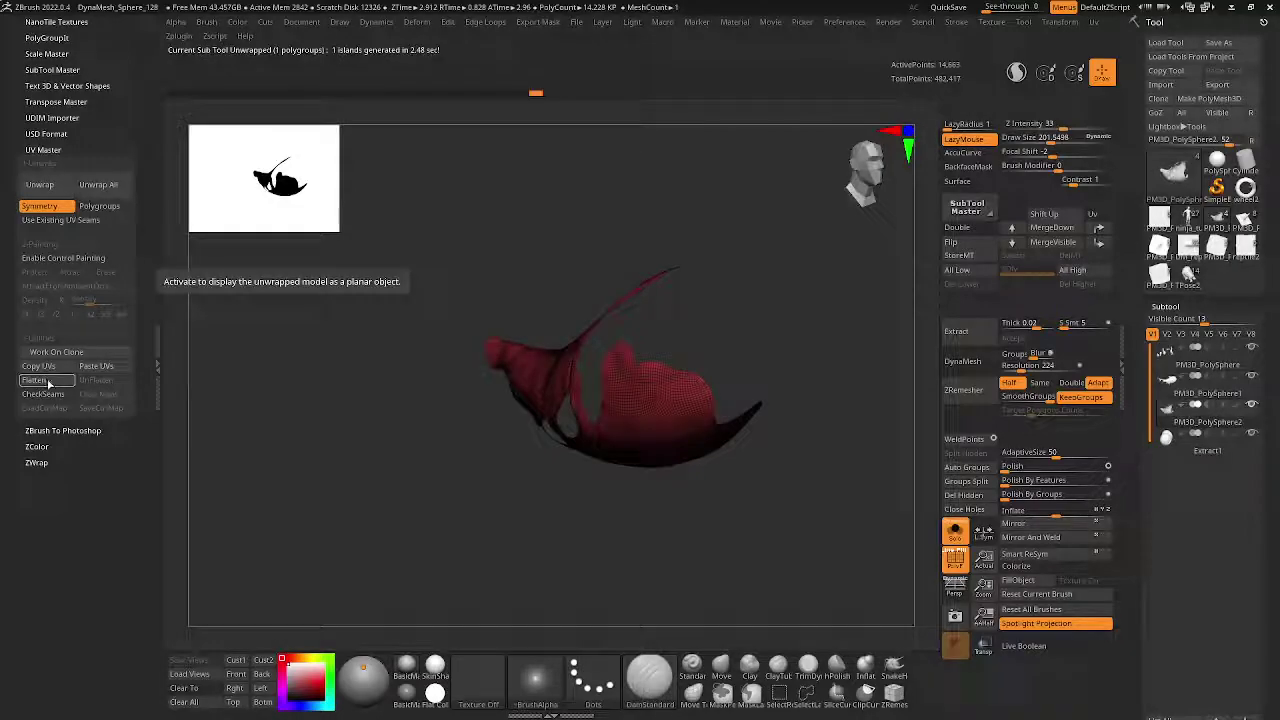
click(52, 384)
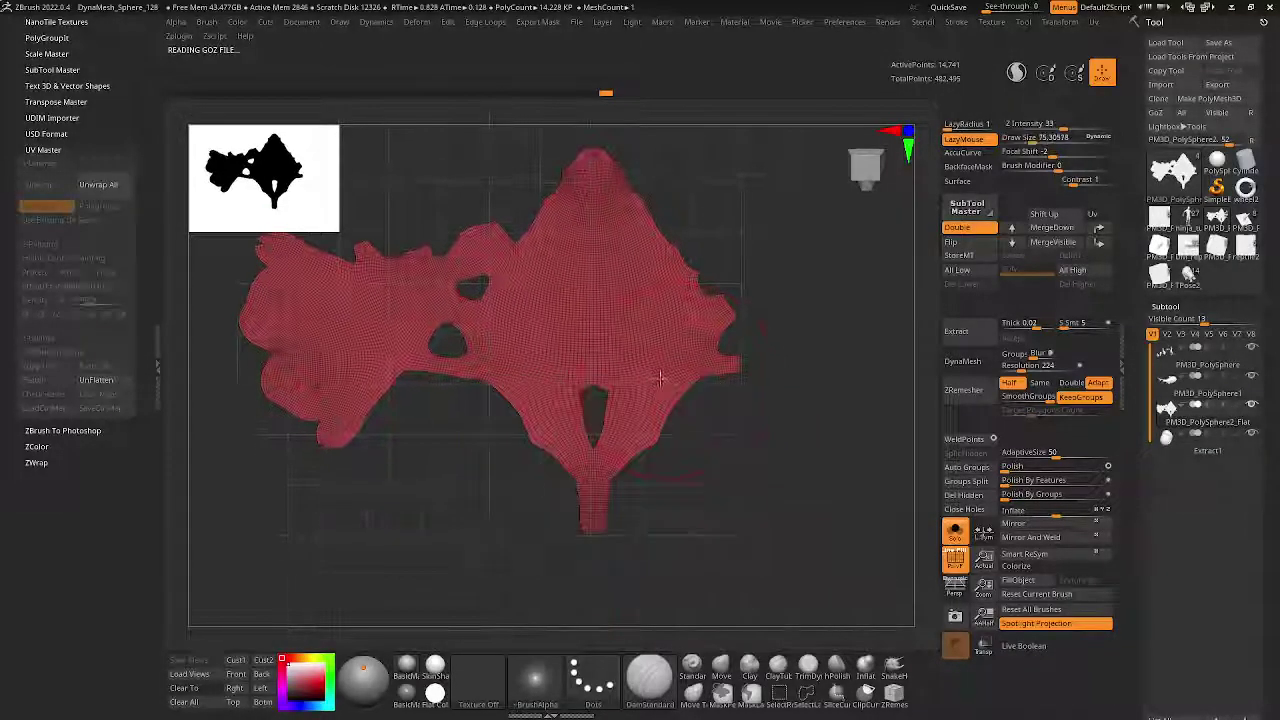
click(112, 384)
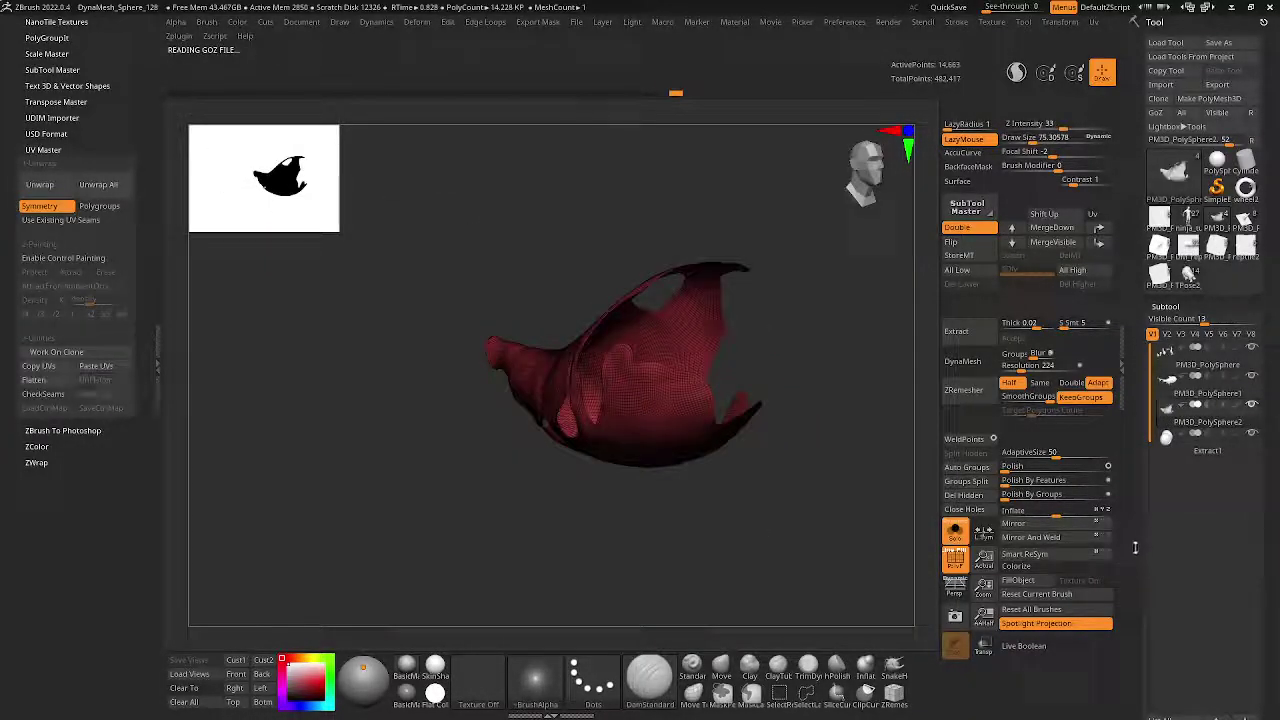
scroll(1141, 365, down, 5)
- Delete one half with Delete By Symmetry, leaving 7,474 points, and check it flattened
scroll(1141, 365, down, 5)
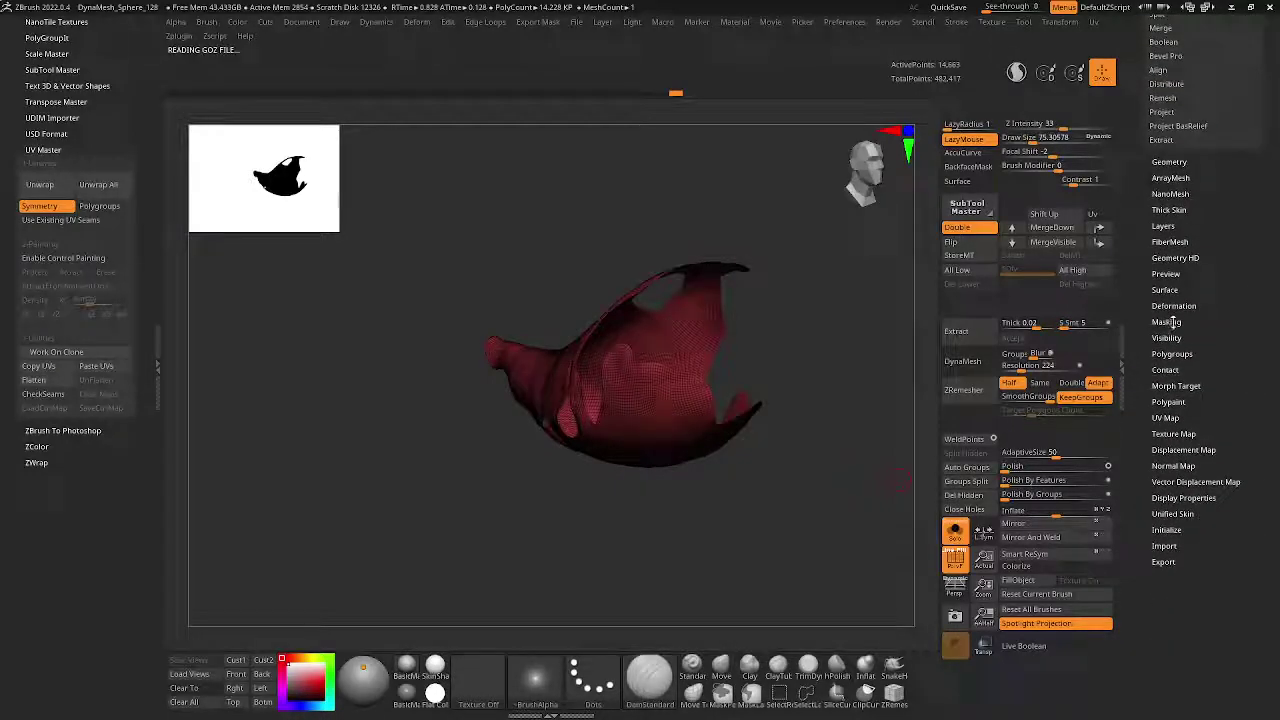
click(1170, 162)
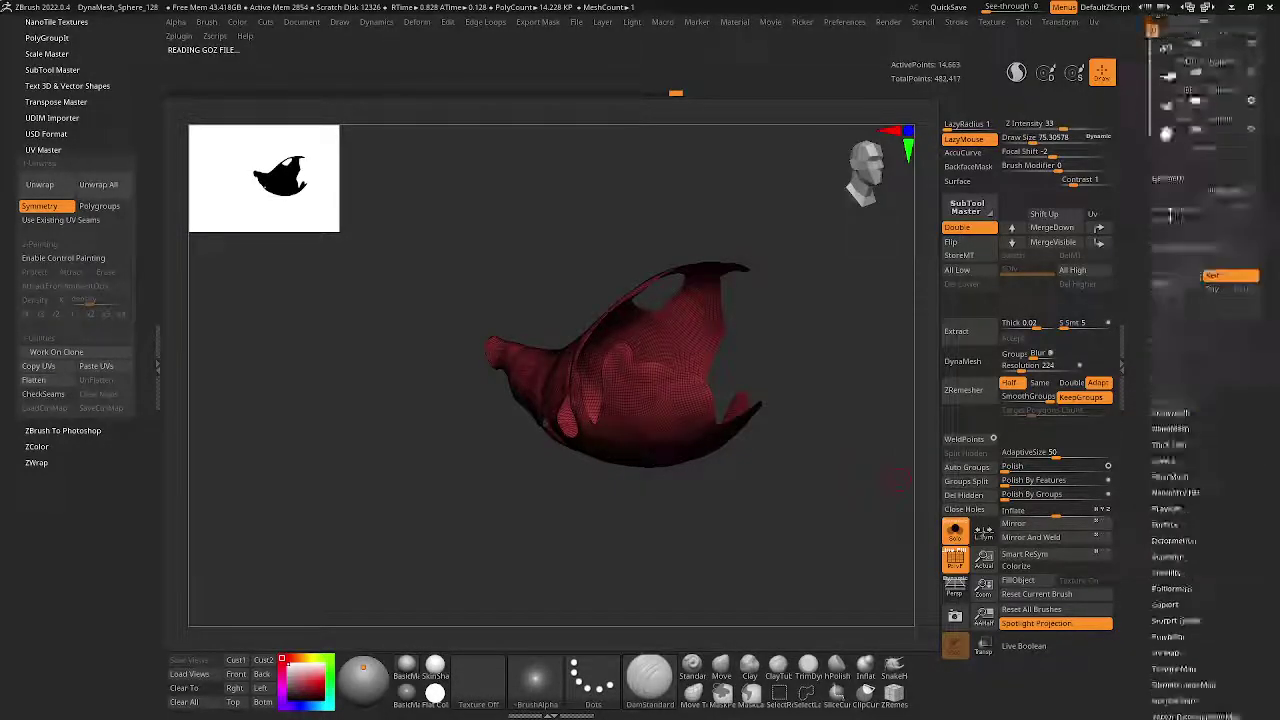
click(1178, 401)
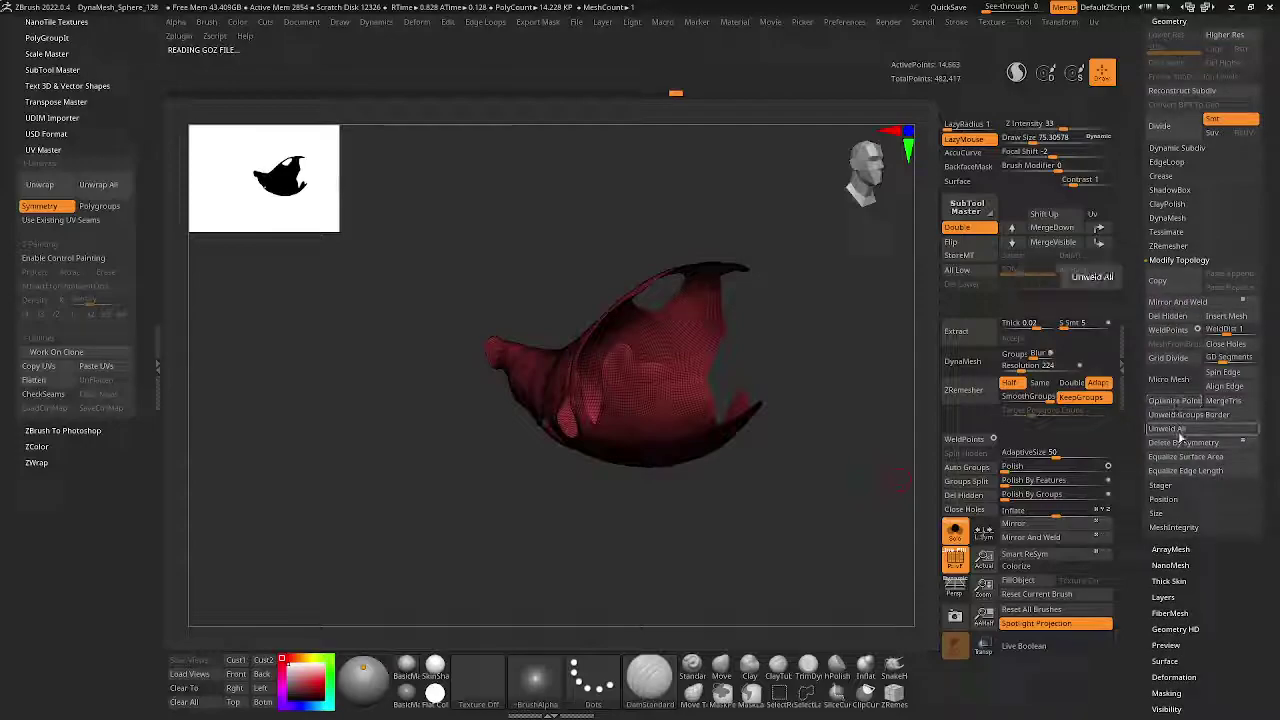
click(1182, 443)
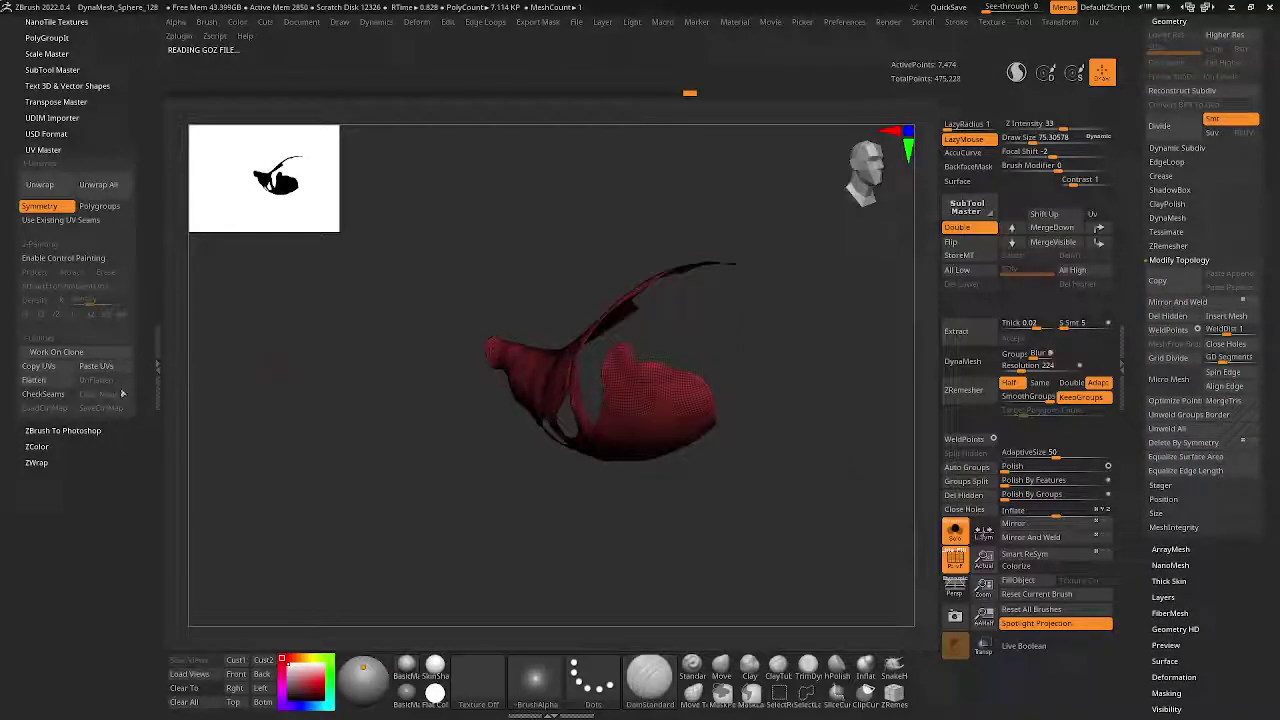
click(42, 382)
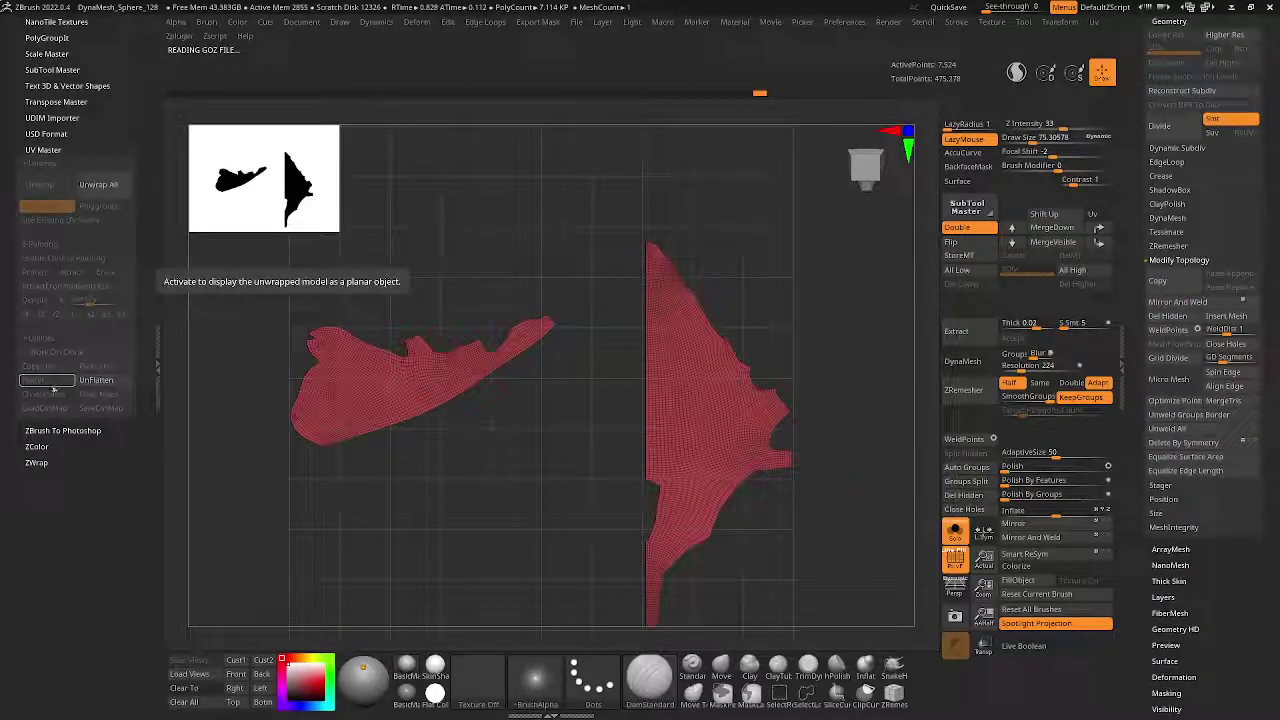
click(90, 380)
mouse_move(560, 390)
mouse_down()
mouse_move(663, 380)
mouse_move(646, 523)
mouse_move(605, 417)
mouse_move(540, 405)
mouse_up()
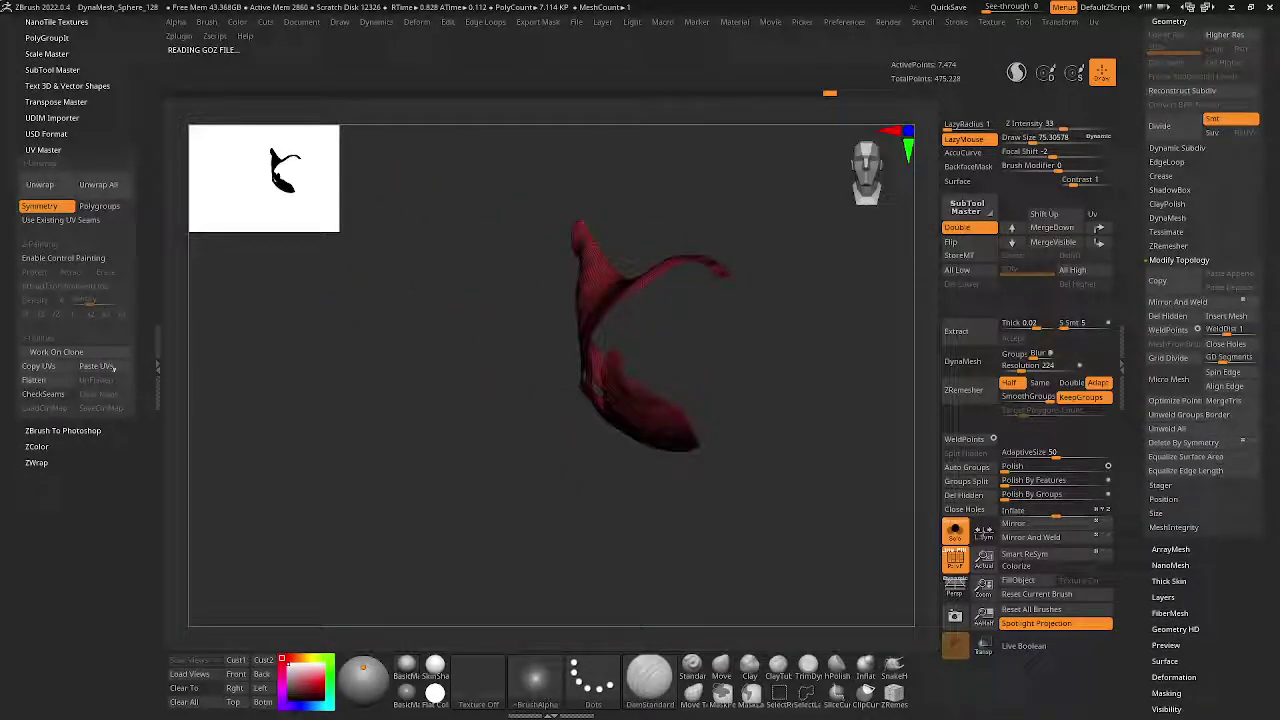
- Unwrap the half fin's UVs and inspect the layout with Flatten and UnFlatten
click(40, 184)
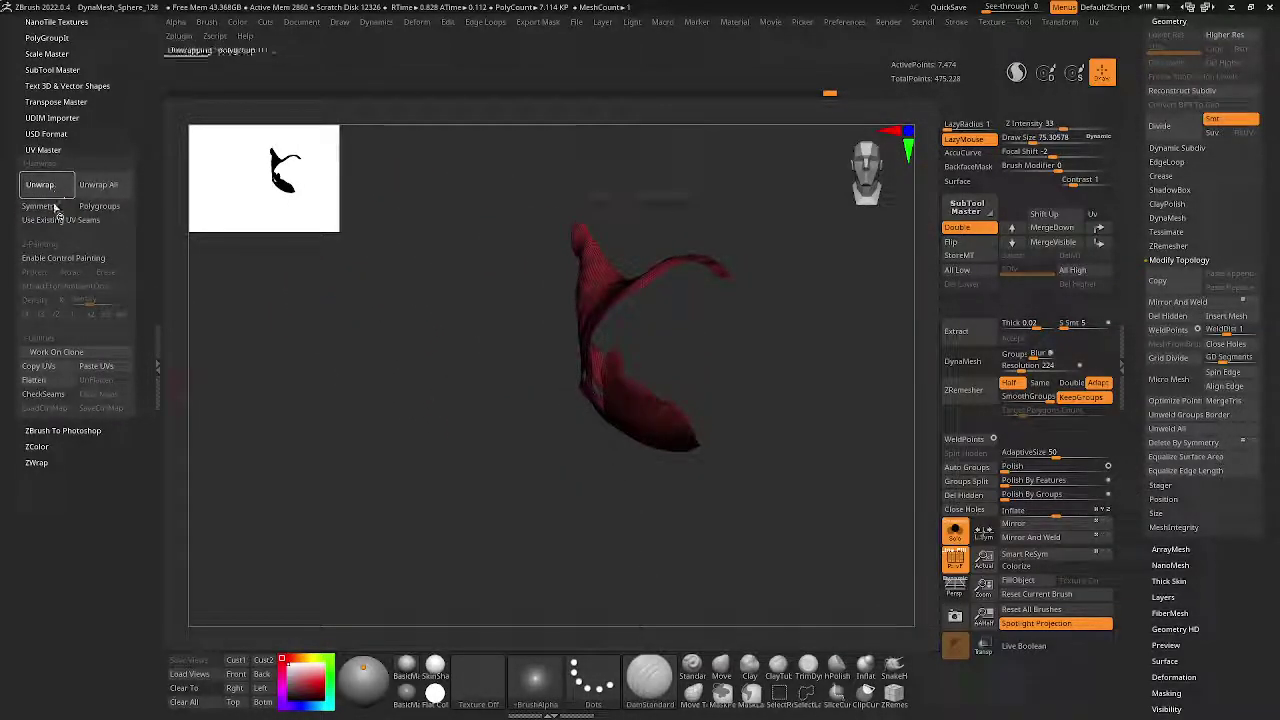
click(54, 381)
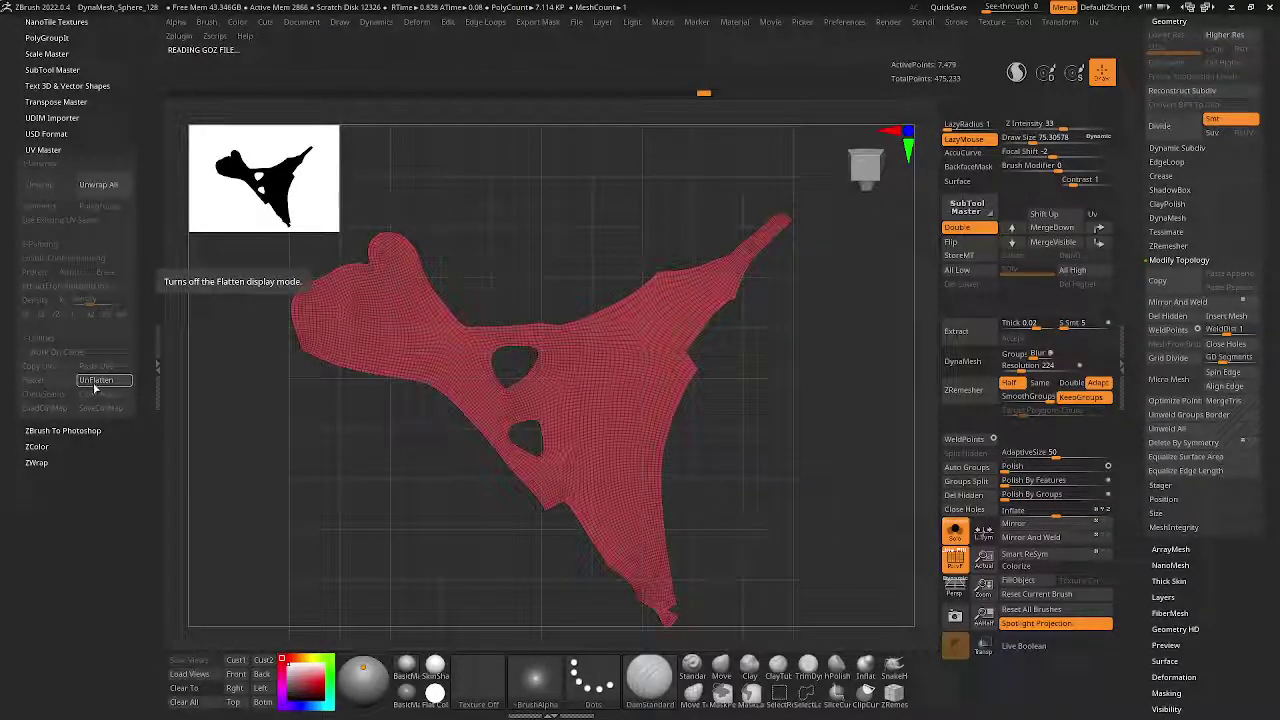
click(95, 381)
drag(780, 409, 774, 374)
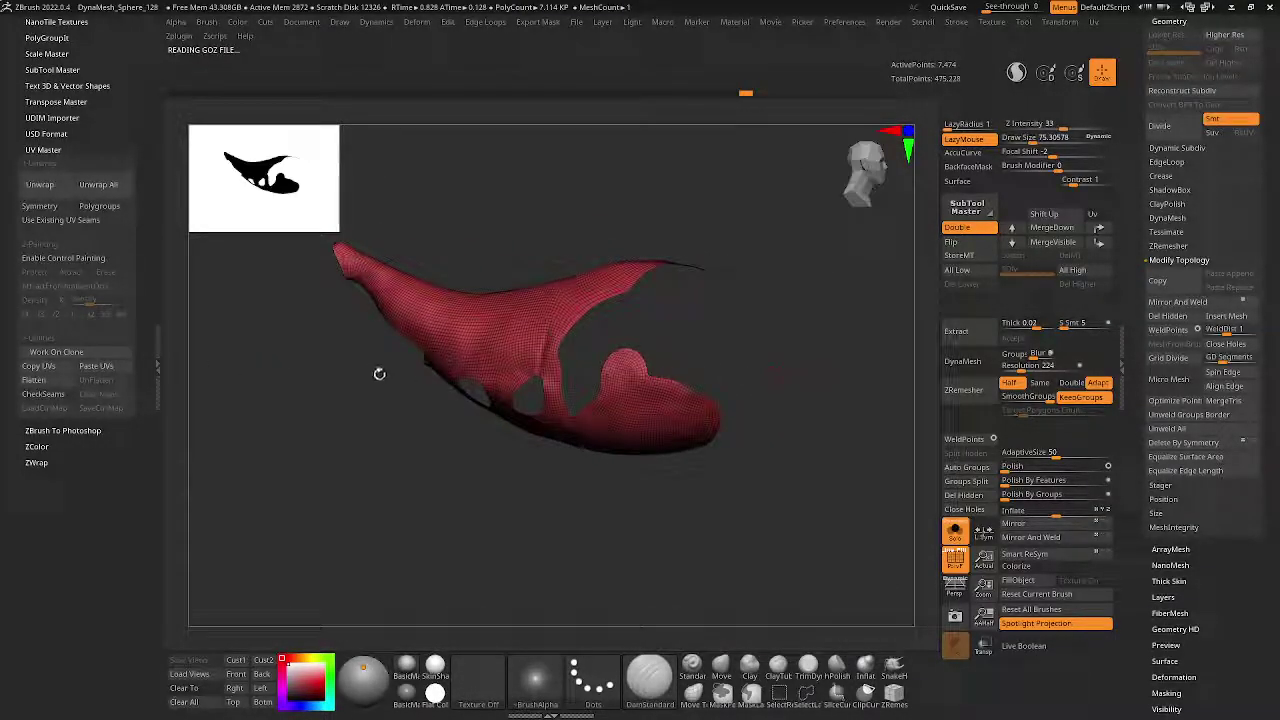
click(50, 383)
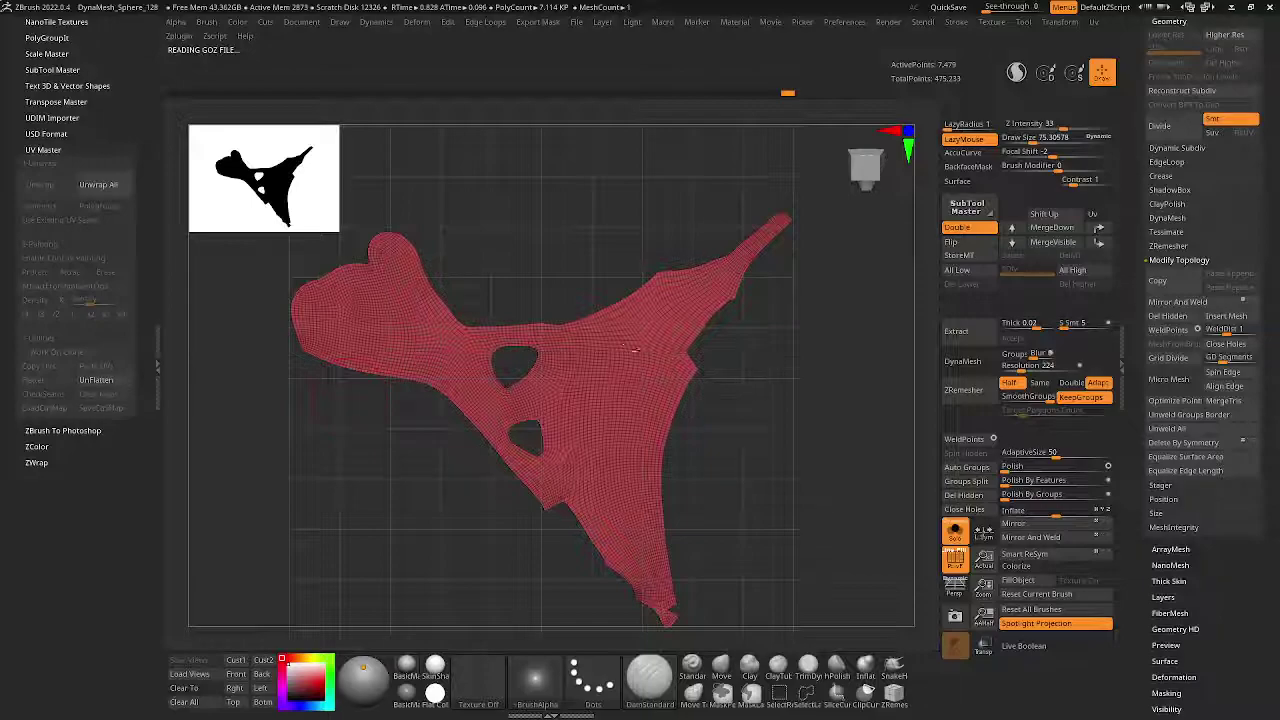
click(96, 380)
mouse_move(374, 371)
mouse_down()
mouse_move(597, 329)
mouse_move(586, 317)
mouse_move(636, 449)
mouse_move(631, 366)
mouse_up()
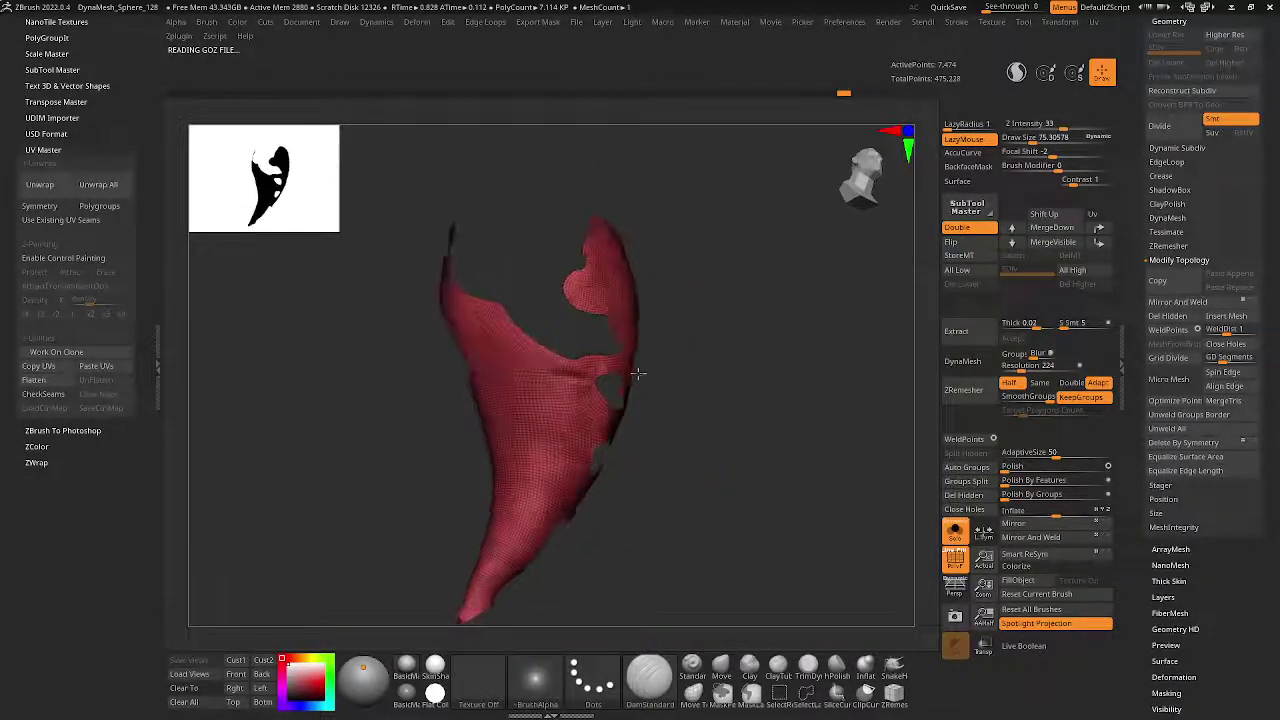
- Flatten again and rotate the flat layout upright with Transpose before restoring 3D
click(55, 385)
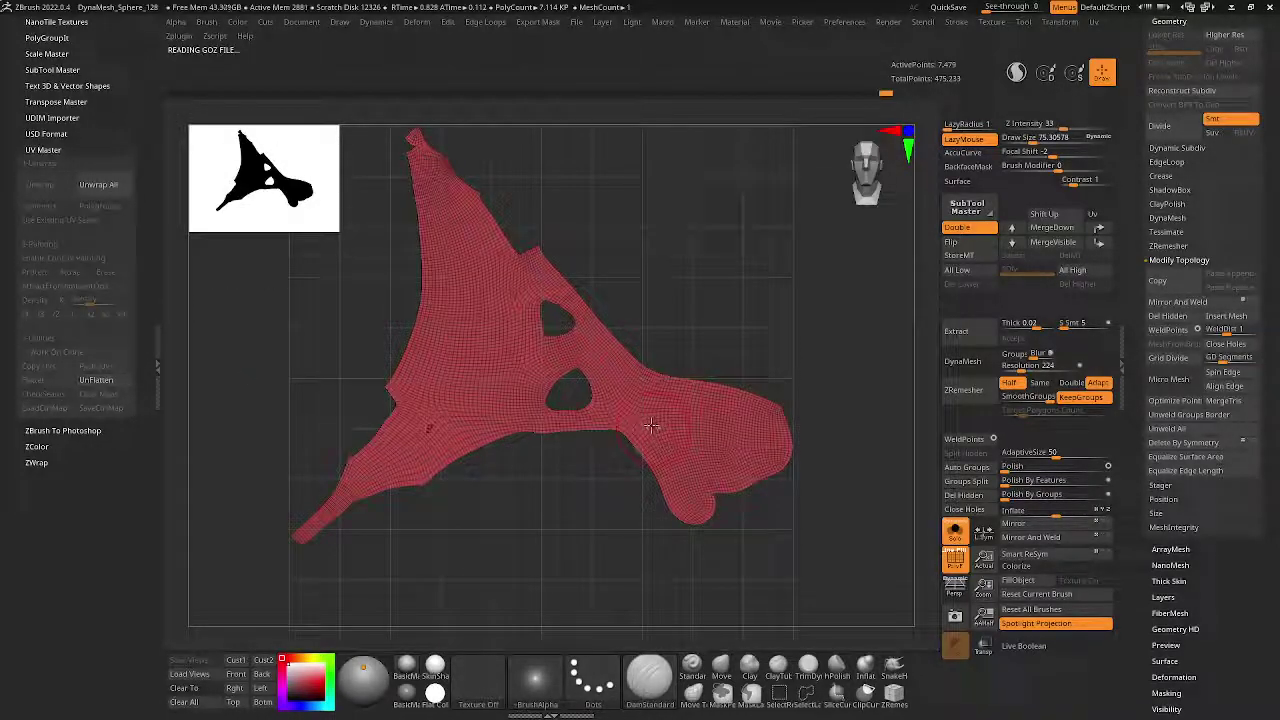
key(w)
mouse_move(545, 378)
mouse_down()
mouse_move(560, 332)
mouse_move(600, 330)
mouse_up()
click(1102, 72)
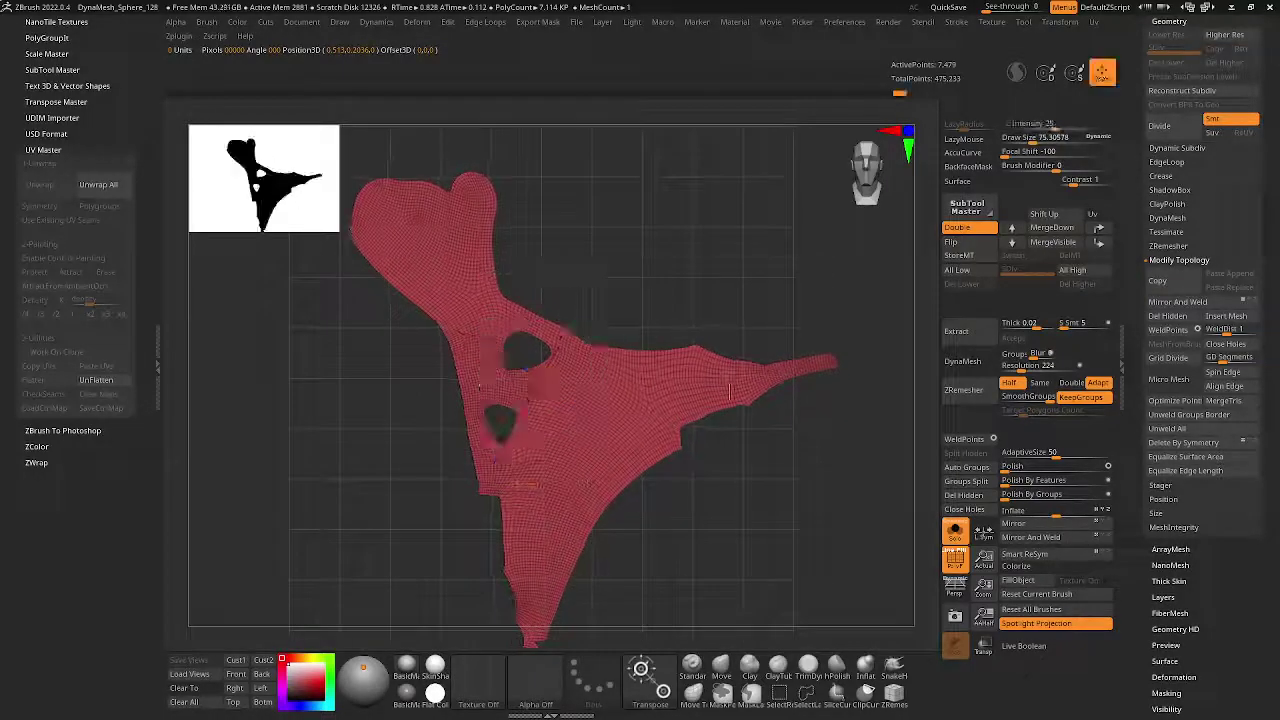
click(96, 380)
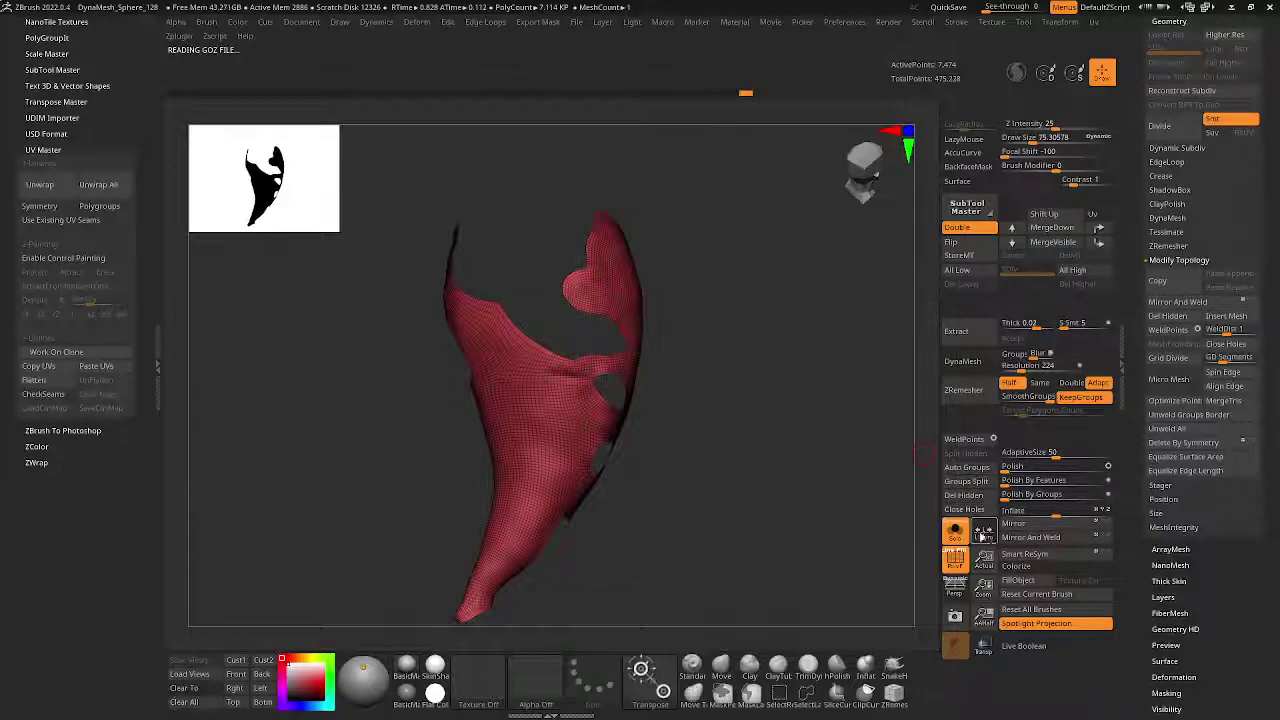
- Mirror And Weld the half into a full 14,881-point mesh and preview its UVs
click(985, 534)
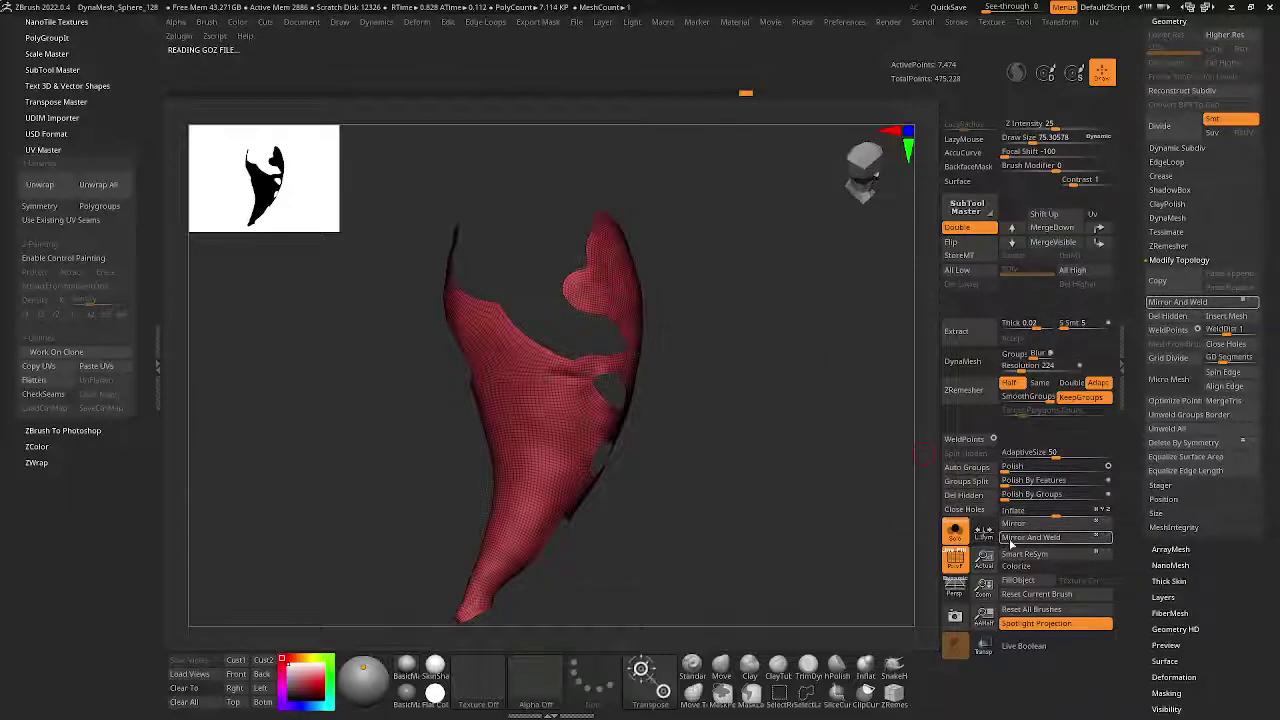
click(34, 380)
click(96, 380)
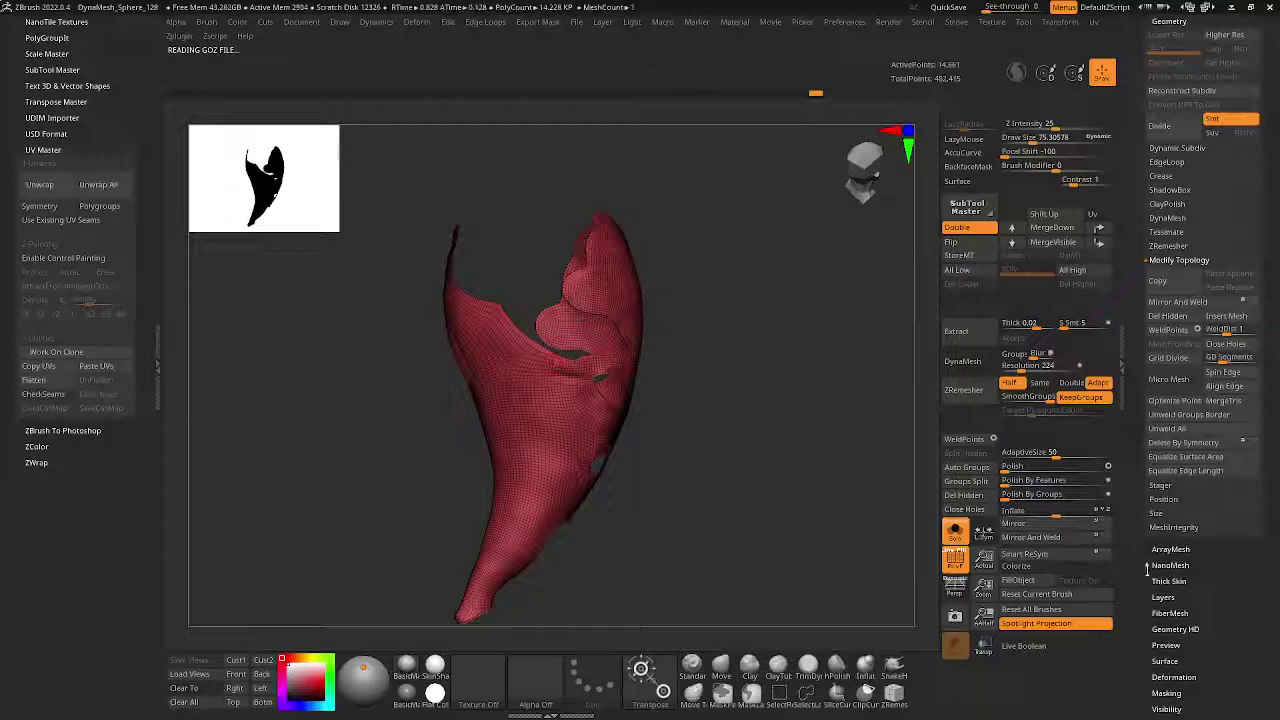
scroll(1170, 497, down, 2)
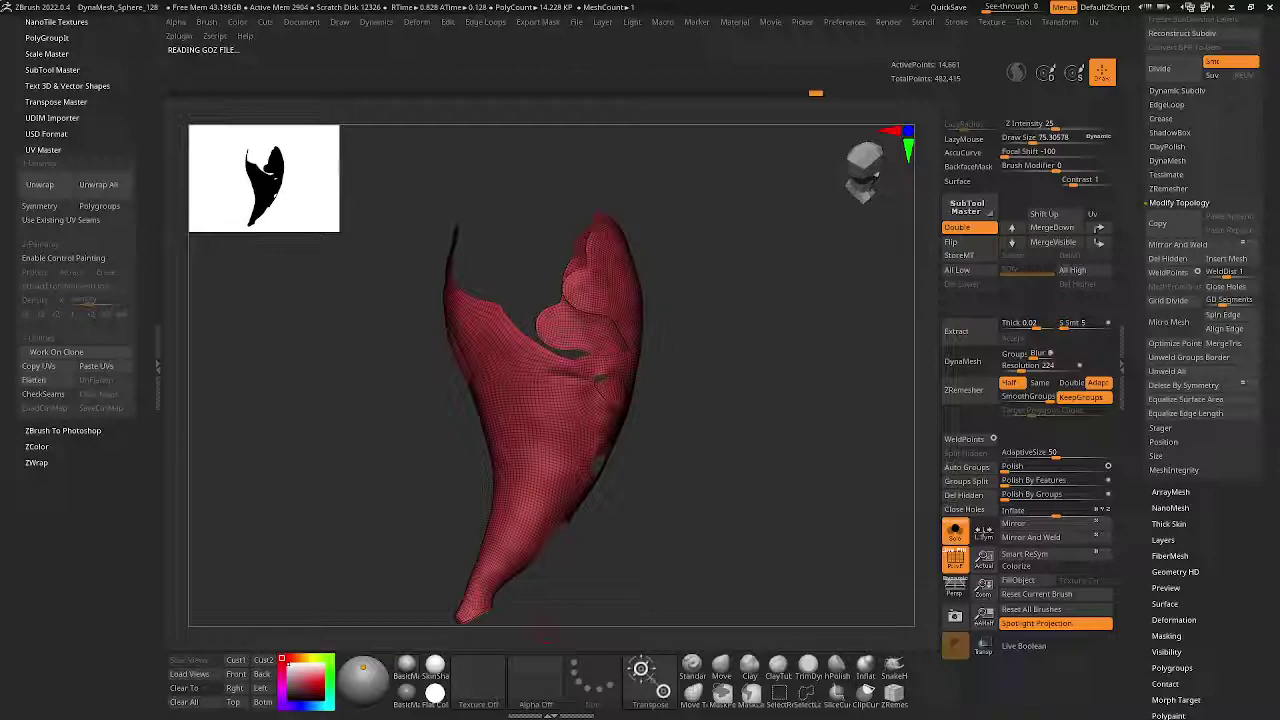
click(535, 685)
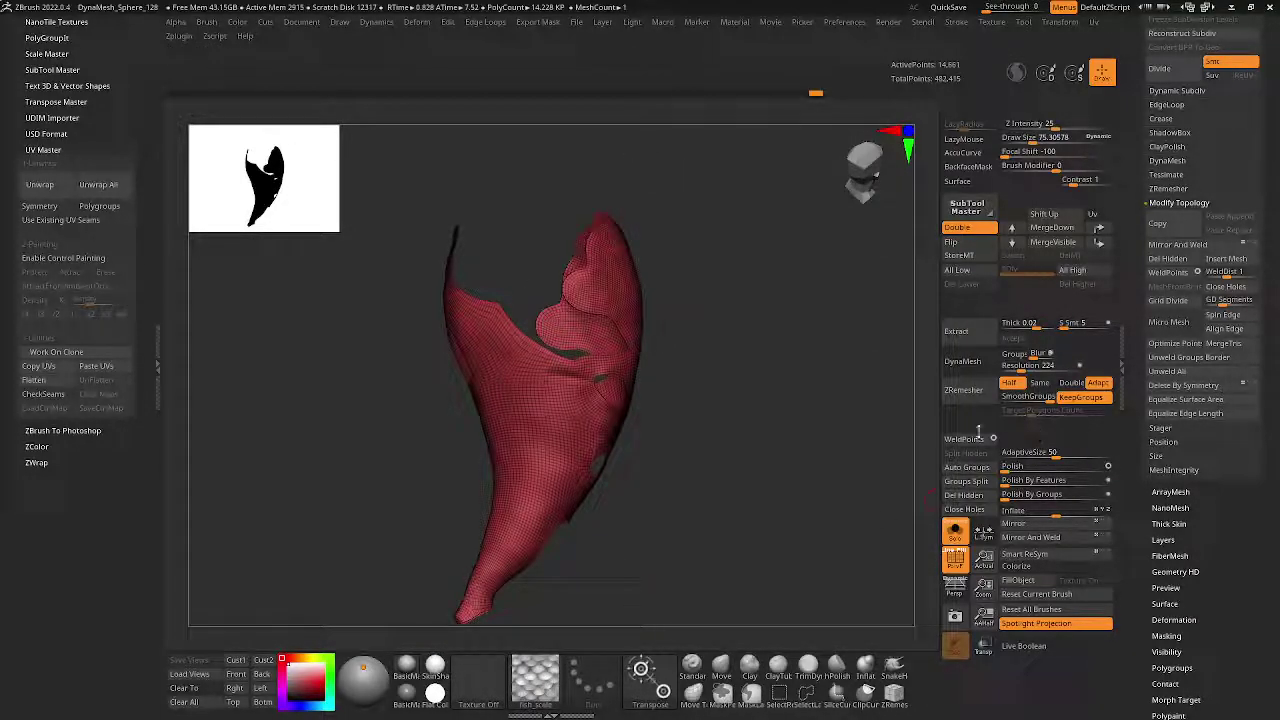
mouse_move(660, 470)
mouse_down()
mouse_move(697, 474)
mouse_move(700, 546)
mouse_move(675, 495)
mouse_move(614, 457)
mouse_move(663, 360)
mouse_move(706, 338)
mouse_move(851, 443)
mouse_move(840, 450)
mouse_up()
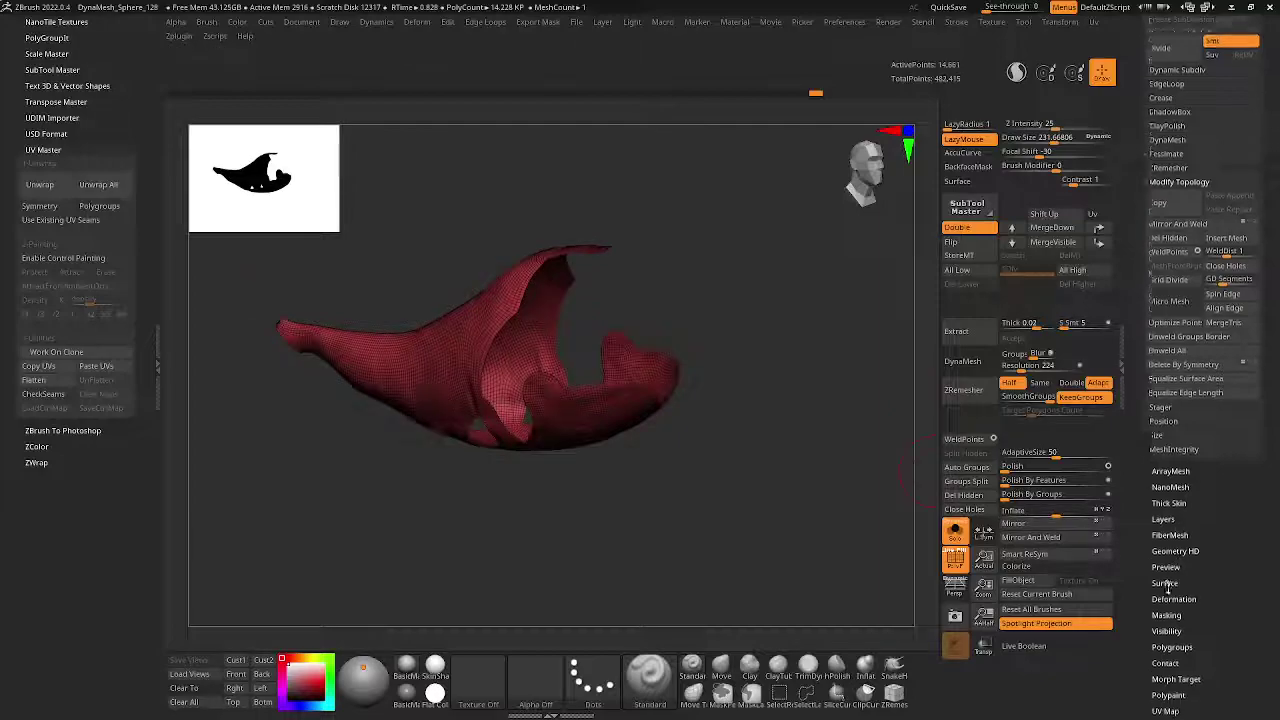
- Select the fish_scale alpha and convert it to a texture with Make Tx
click(539, 681)
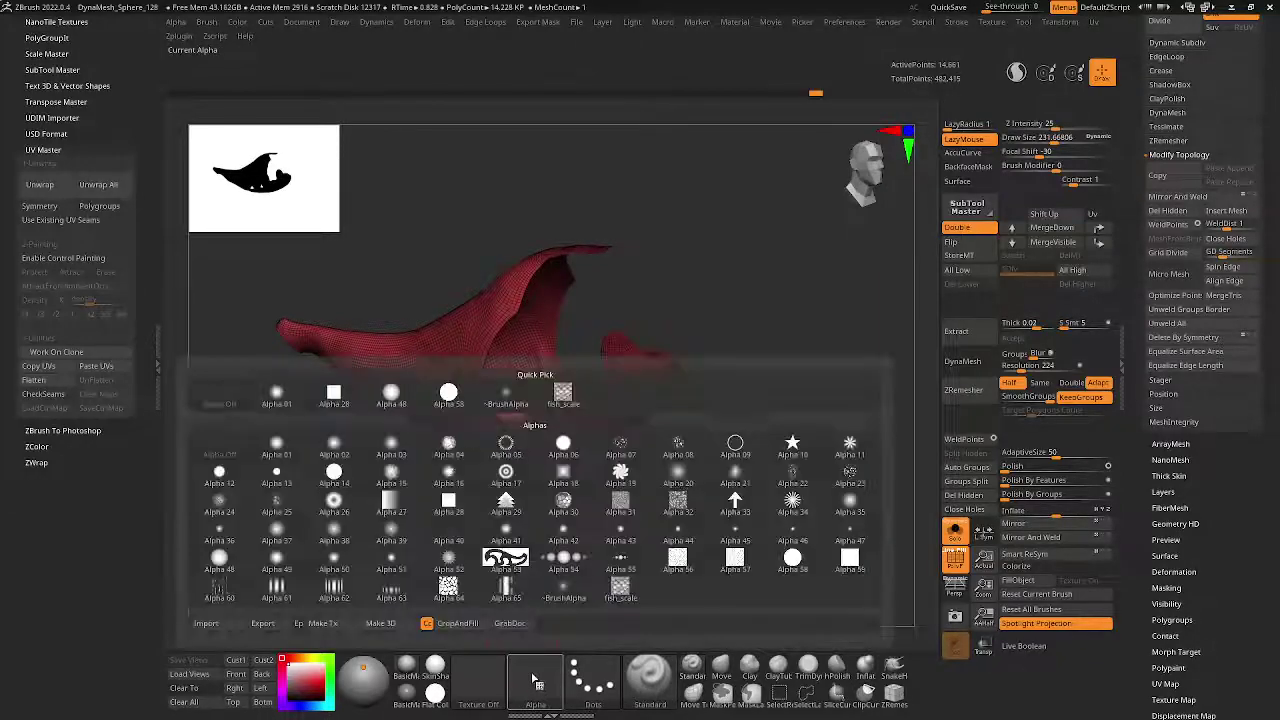
click(620, 590)
click(512, 658)
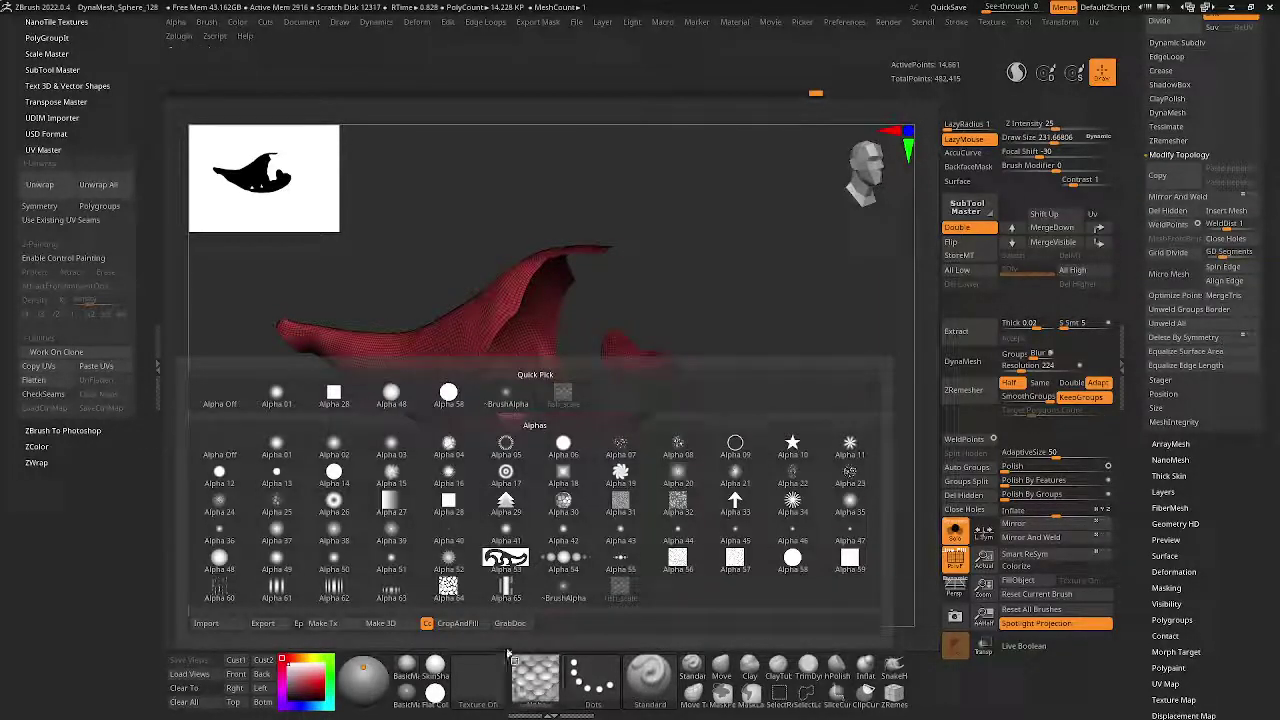
click(334, 624)
click(535, 680)
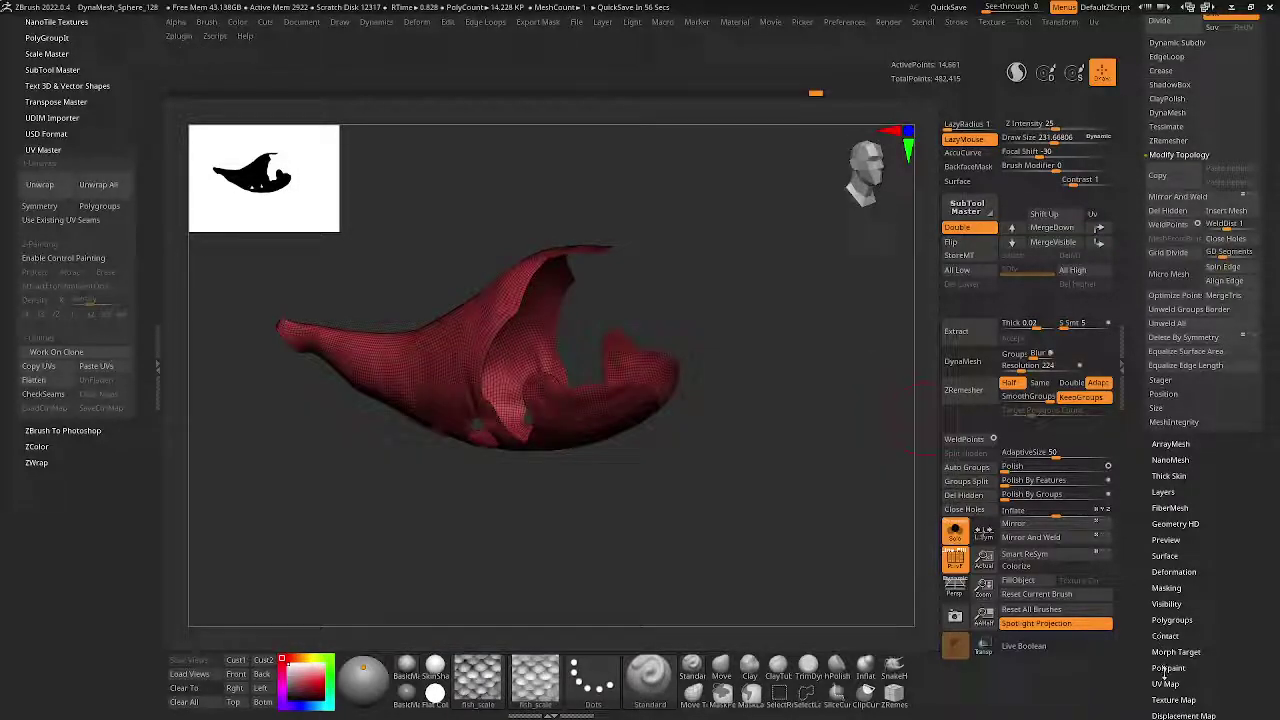
- Assign fish_scale as the Texture Map, hide its display, and subdivide to SDiv 4
scroll(1163, 640, down, 3)
click(1172, 557)
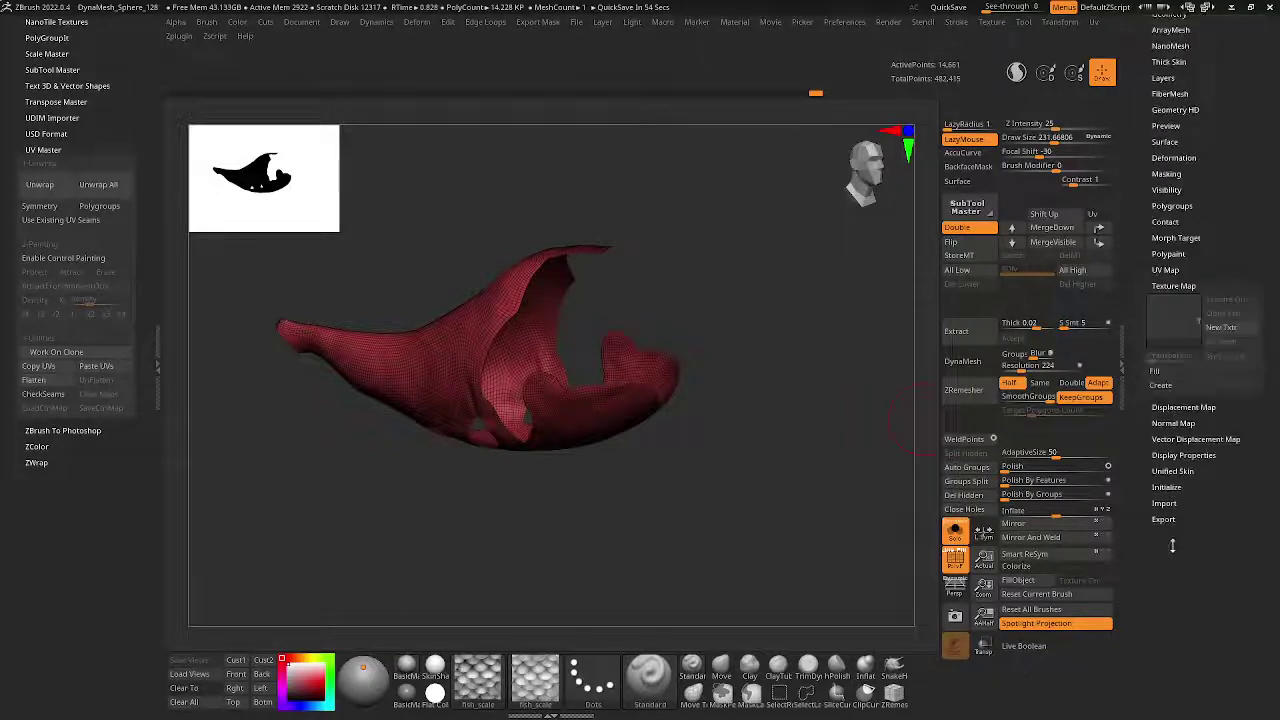
click(1178, 320)
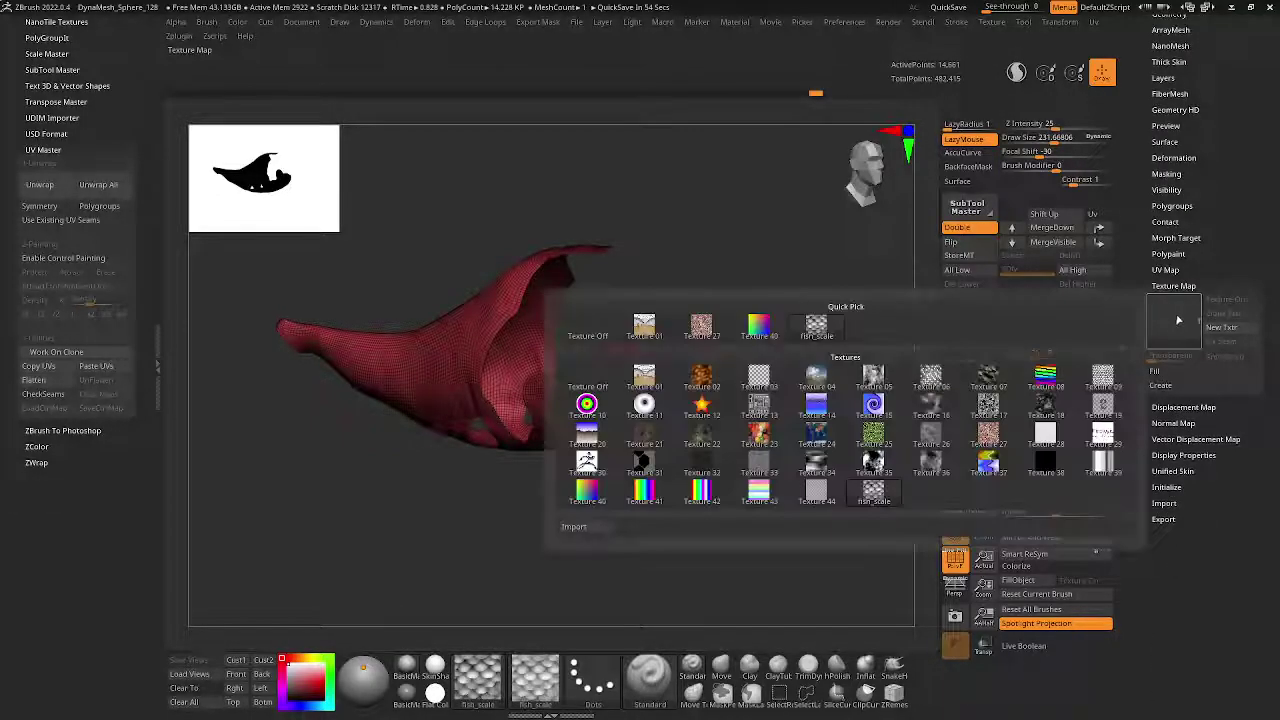
click(878, 489)
mouse_move(729, 449)
mouse_down()
mouse_move(514, 537)
mouse_move(600, 560)
mouse_move(594, 600)
mouse_move(600, 357)
mouse_move(634, 474)
mouse_move(600, 434)
mouse_move(621, 570)
mouse_move(591, 480)
mouse_move(637, 293)
mouse_up()
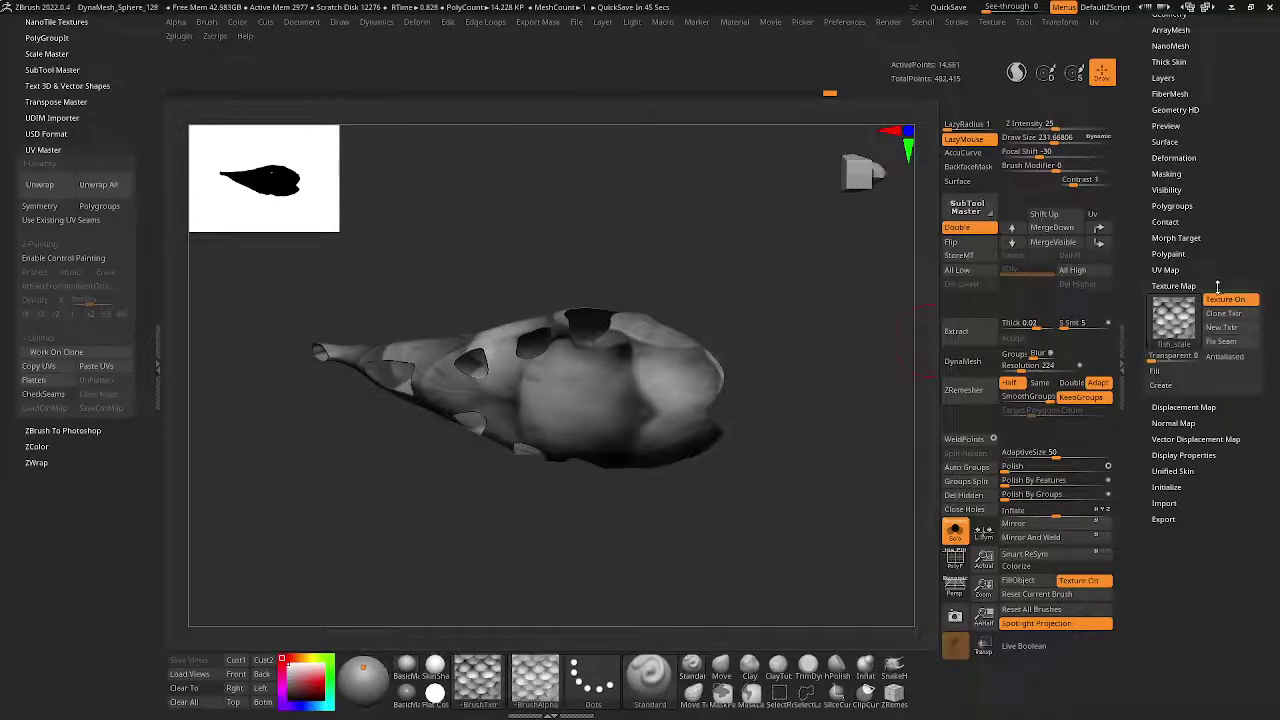
click(1225, 299)
scroll(1200, 300, up, 5)
mouse_move(760, 520)
mouse_down()
mouse_move(620, 362)
mouse_move(866, 280)
mouse_up()
key(ctrl+d)
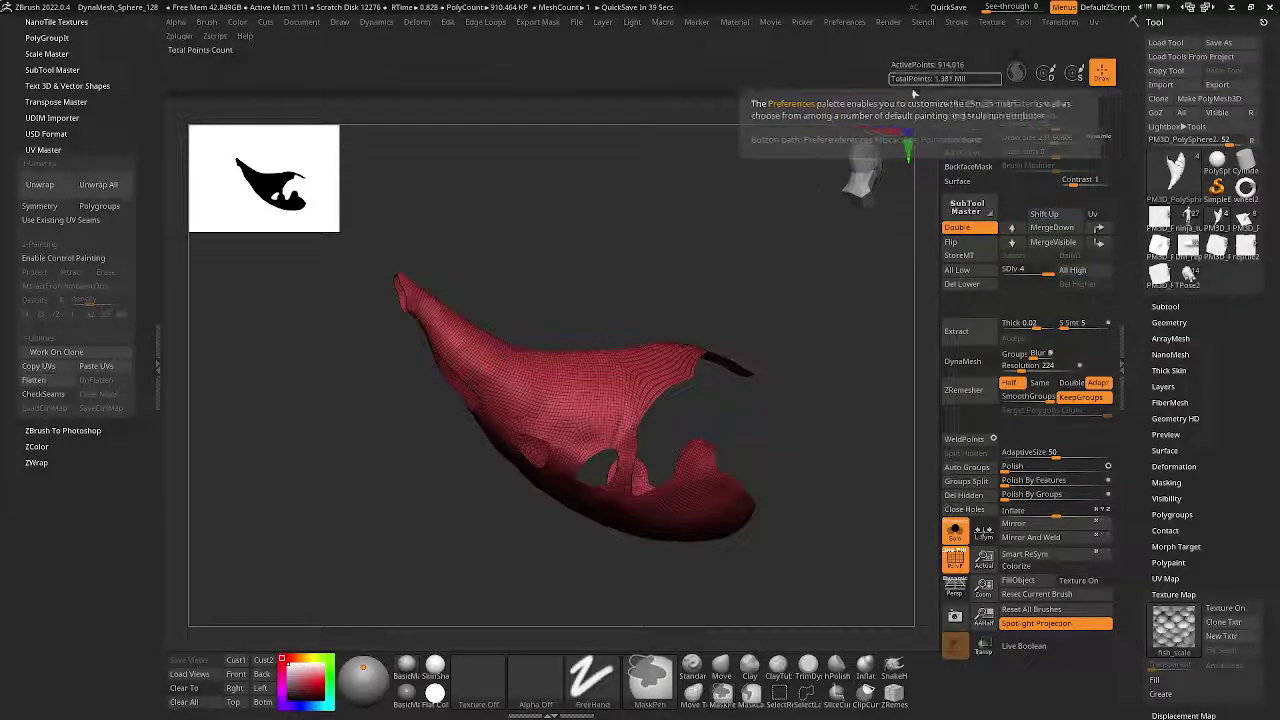
- Subdivide to SDiv 5 and apply NoiseMaker noise at Strength -0.855, Alpha Scale 0.1
key(ctrl+d)
key(ctrl+d)
click(1170, 354)
click(1170, 296)
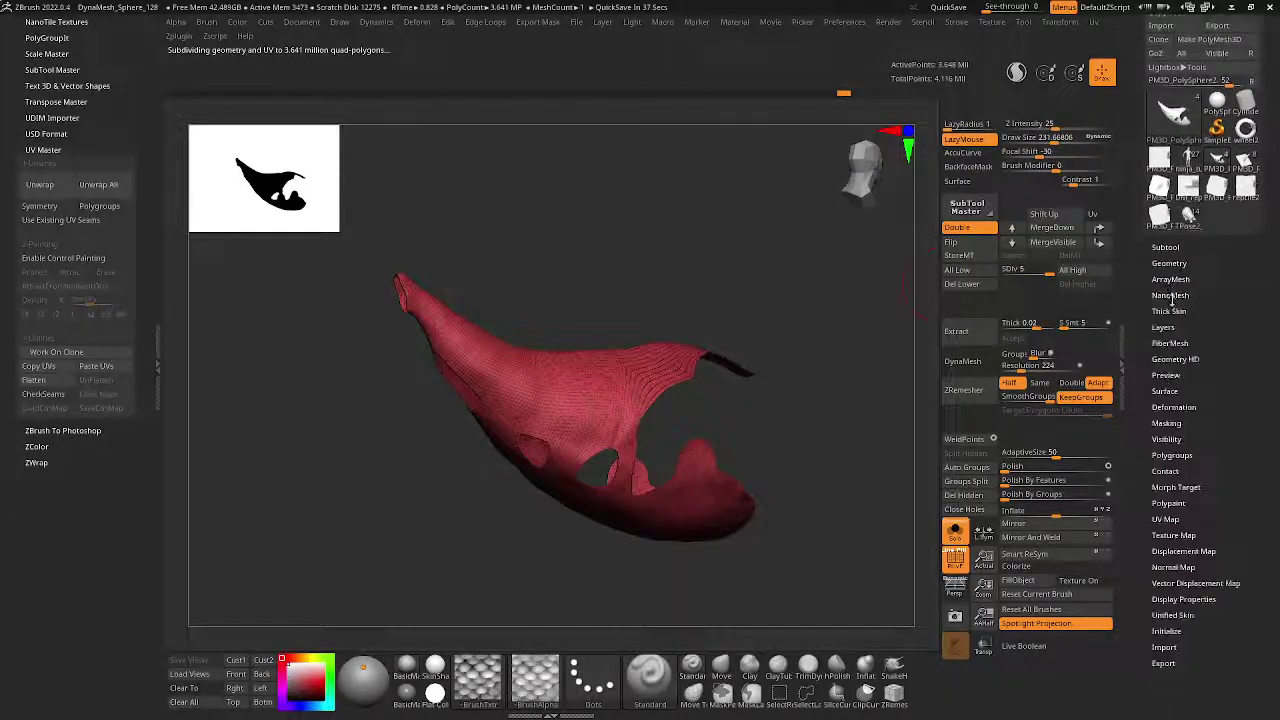
click(1167, 391)
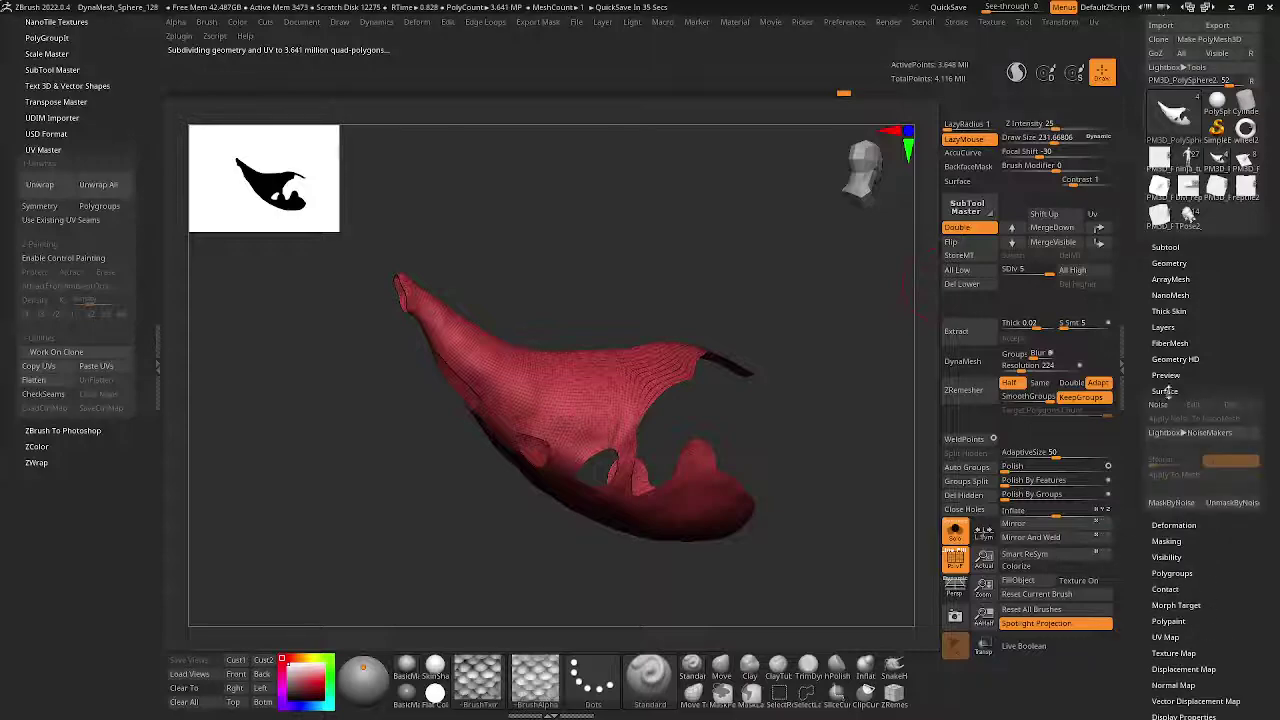
click(1160, 405)
drag(868, 456, 1095, 362)
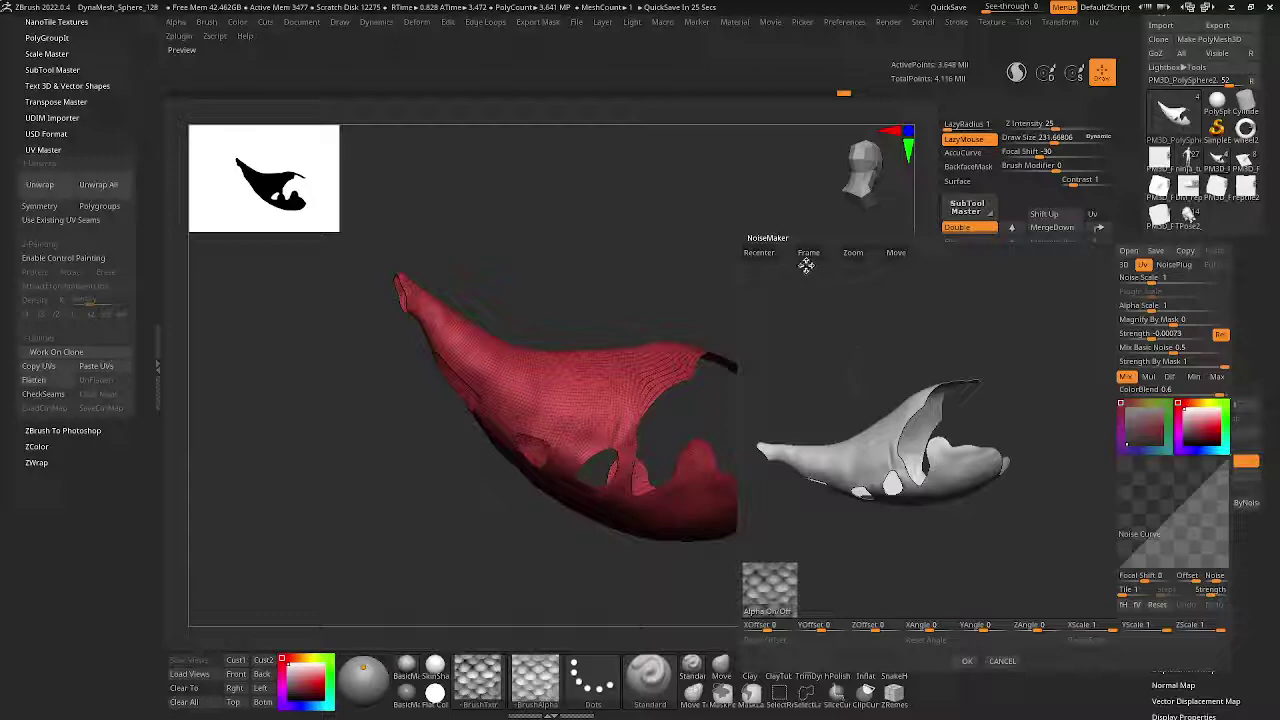
alt+drag(886, 391, 955, 361)
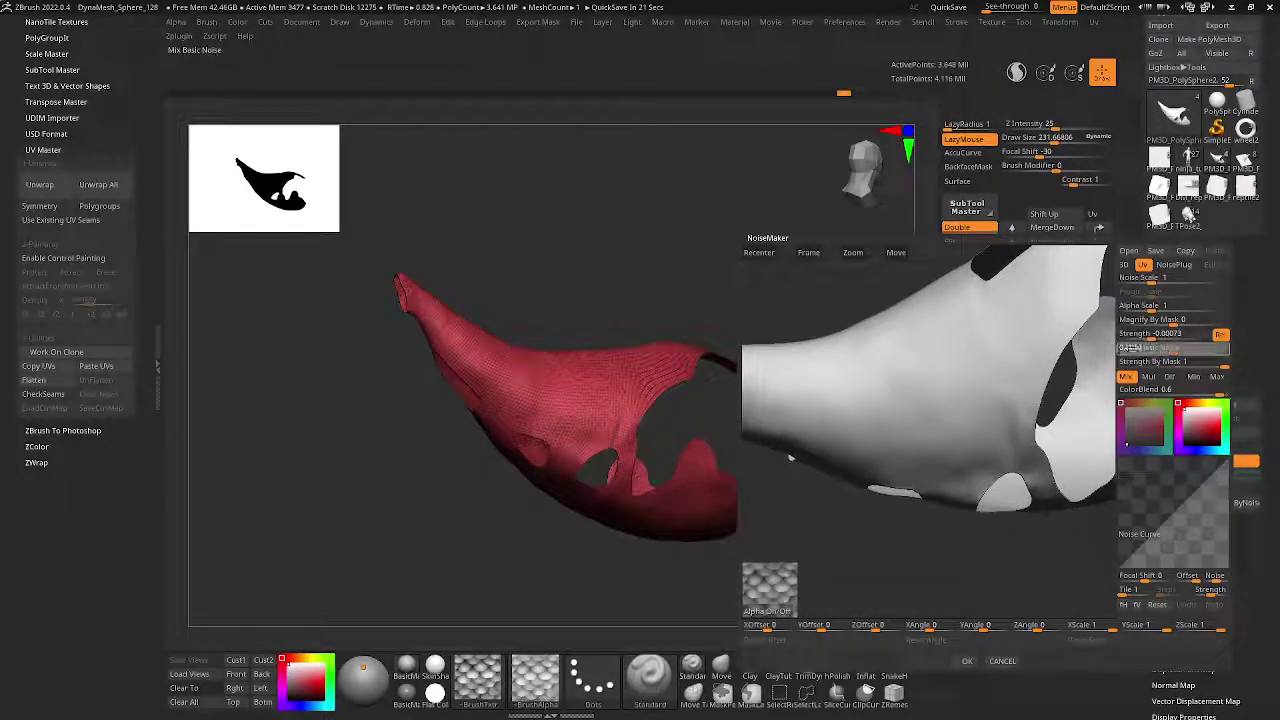
mouse_move(1128, 347)
mouse_down()
mouse_move(926, 396)
mouse_move(964, 360)
mouse_up()
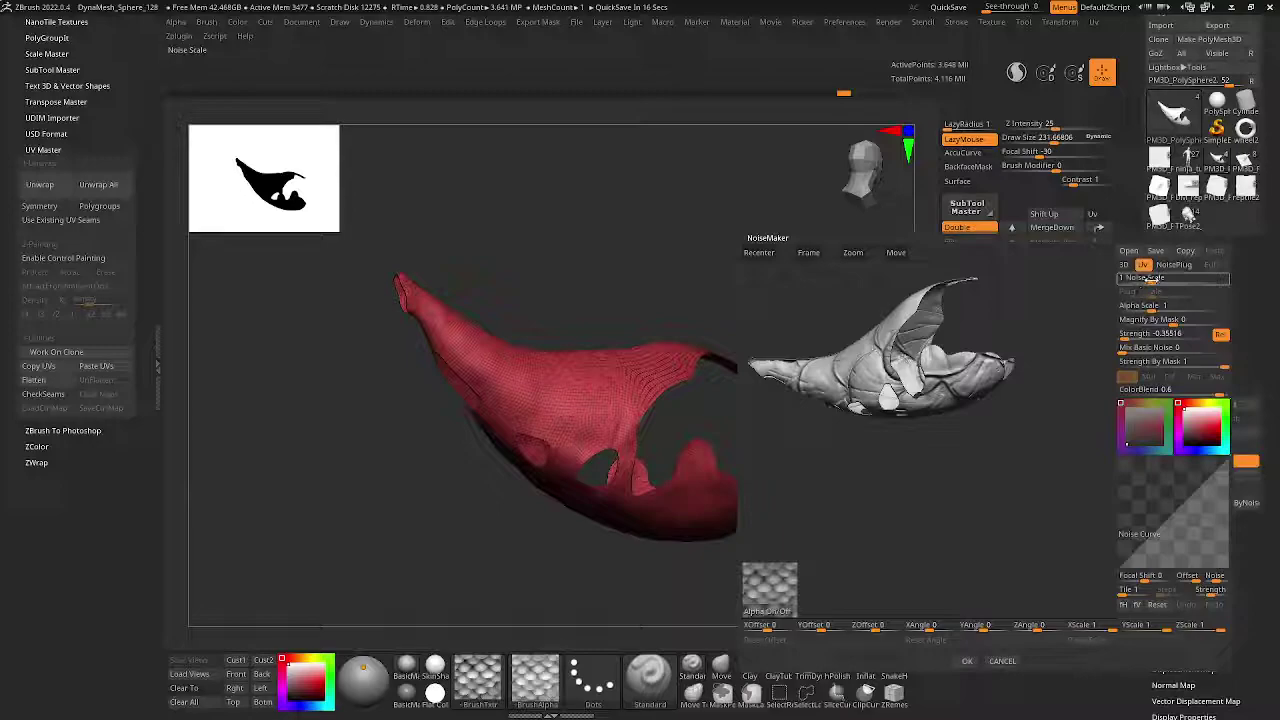
drag(1150, 306, 1140, 306)
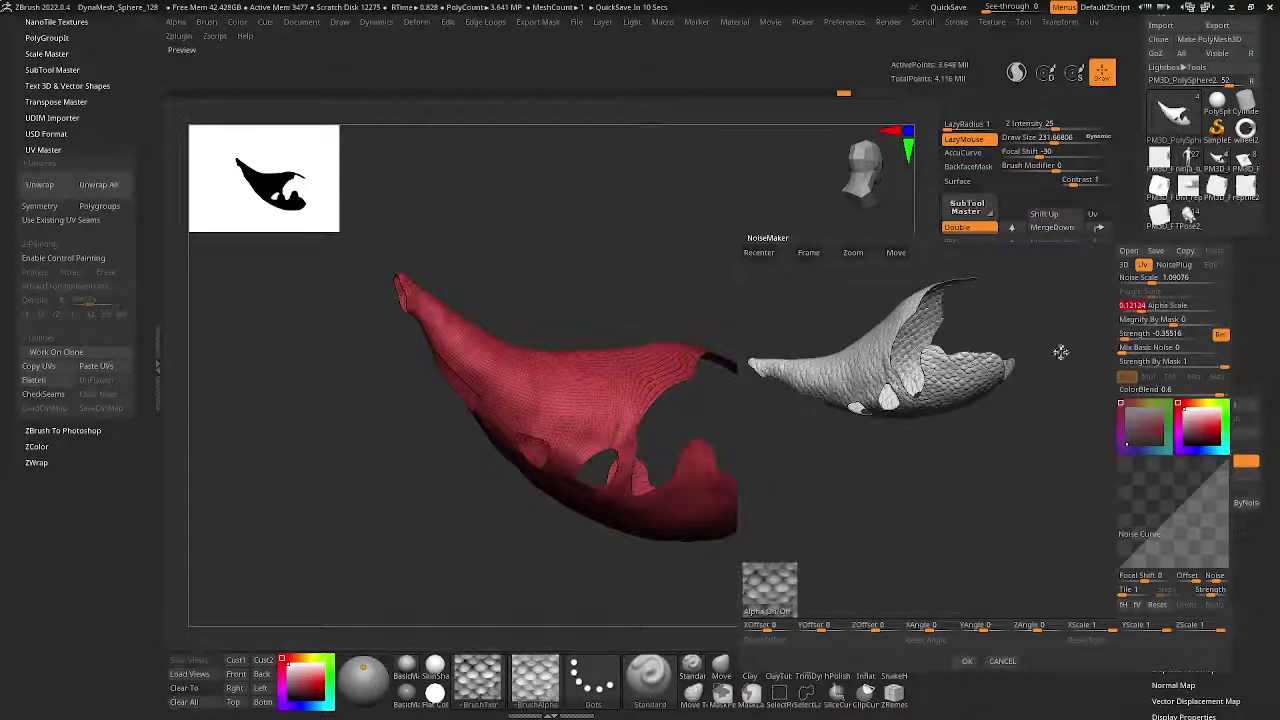
mouse_move(1060, 352)
mouse_down()
mouse_move(922, 350)
mouse_move(935, 372)
mouse_up()
click(960, 662)
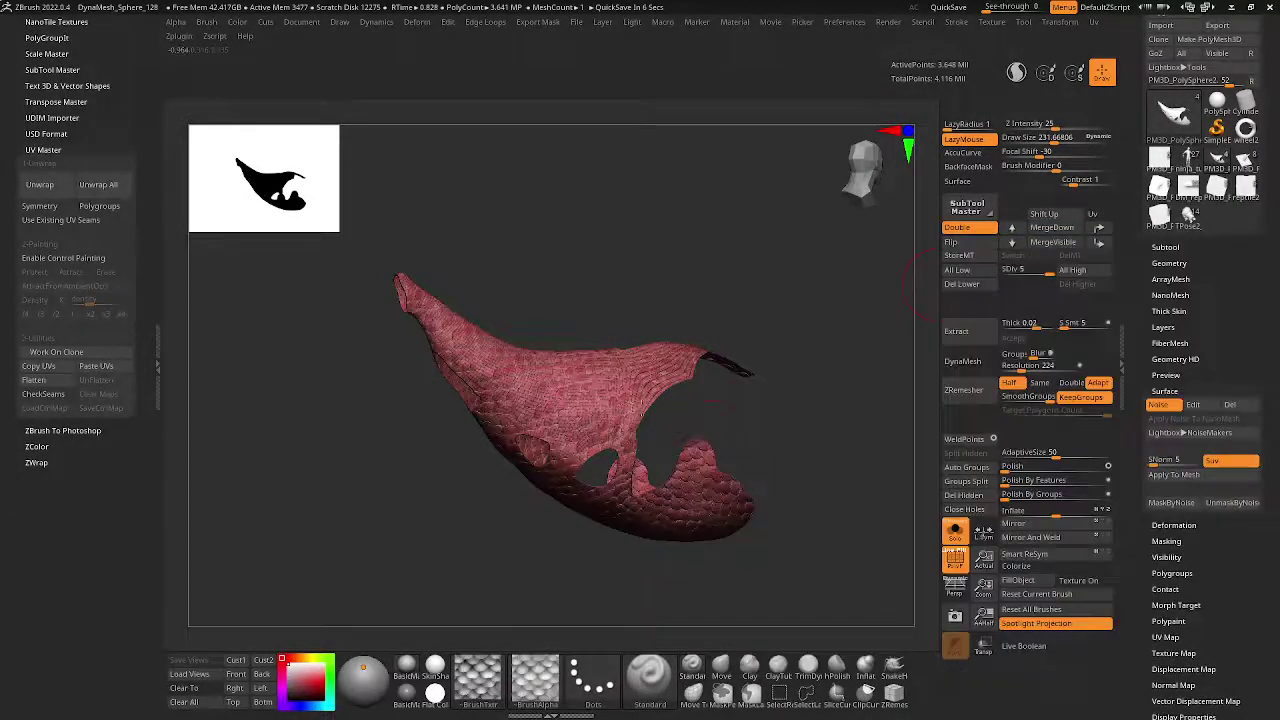
- Drop to SDiv 1, Delete By Symmetry down to 7,479 points, and flatten the UVs
drag(854, 558, 746, 398)
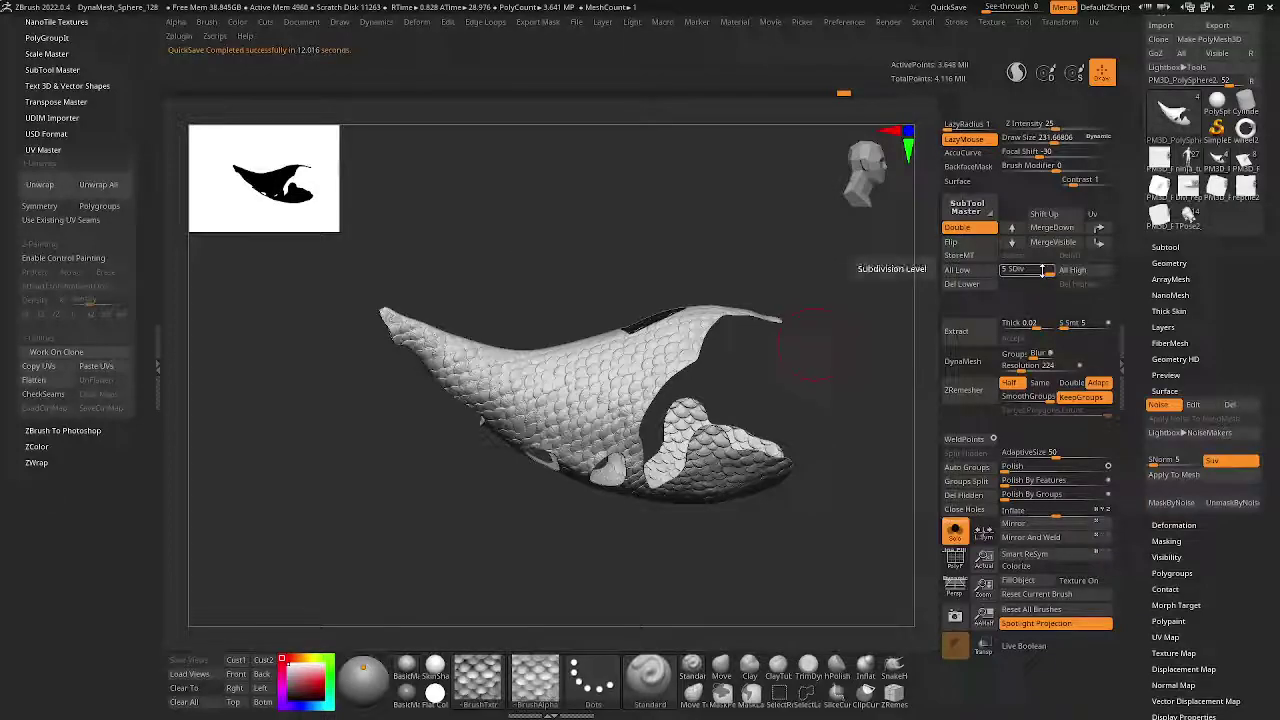
drag(1042, 271, 1002, 271)
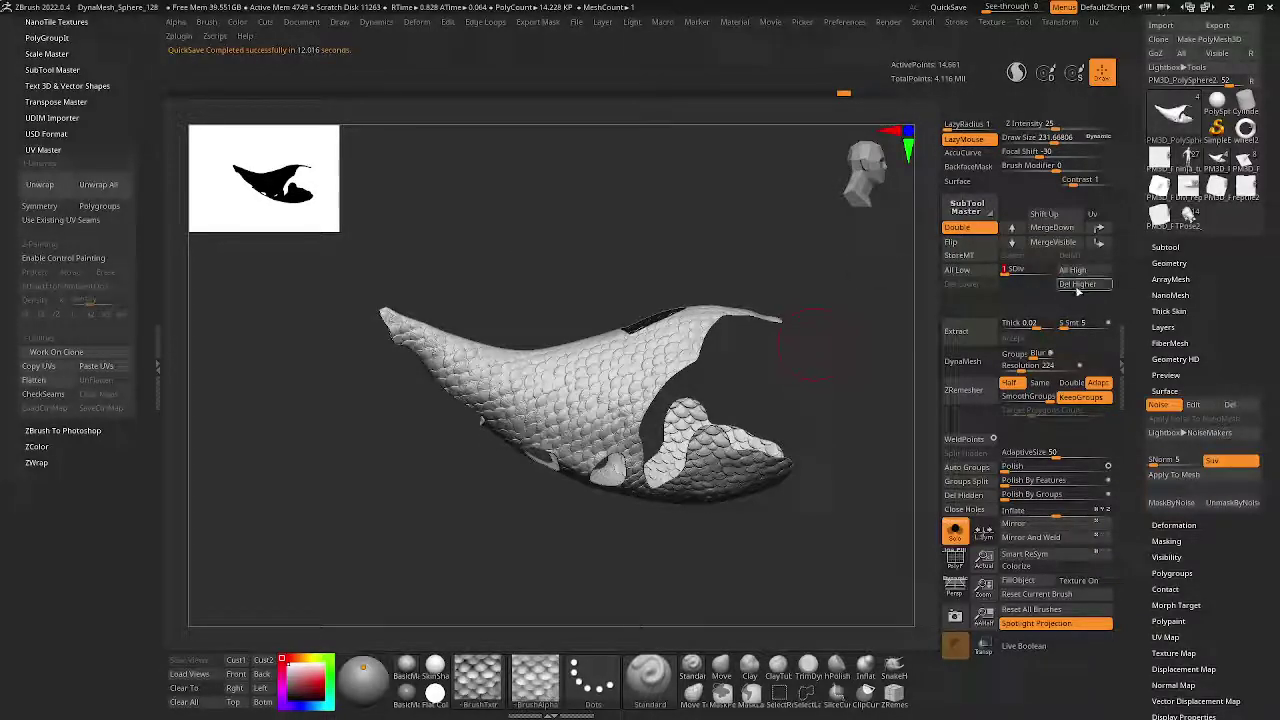
drag(733, 383, 977, 439)
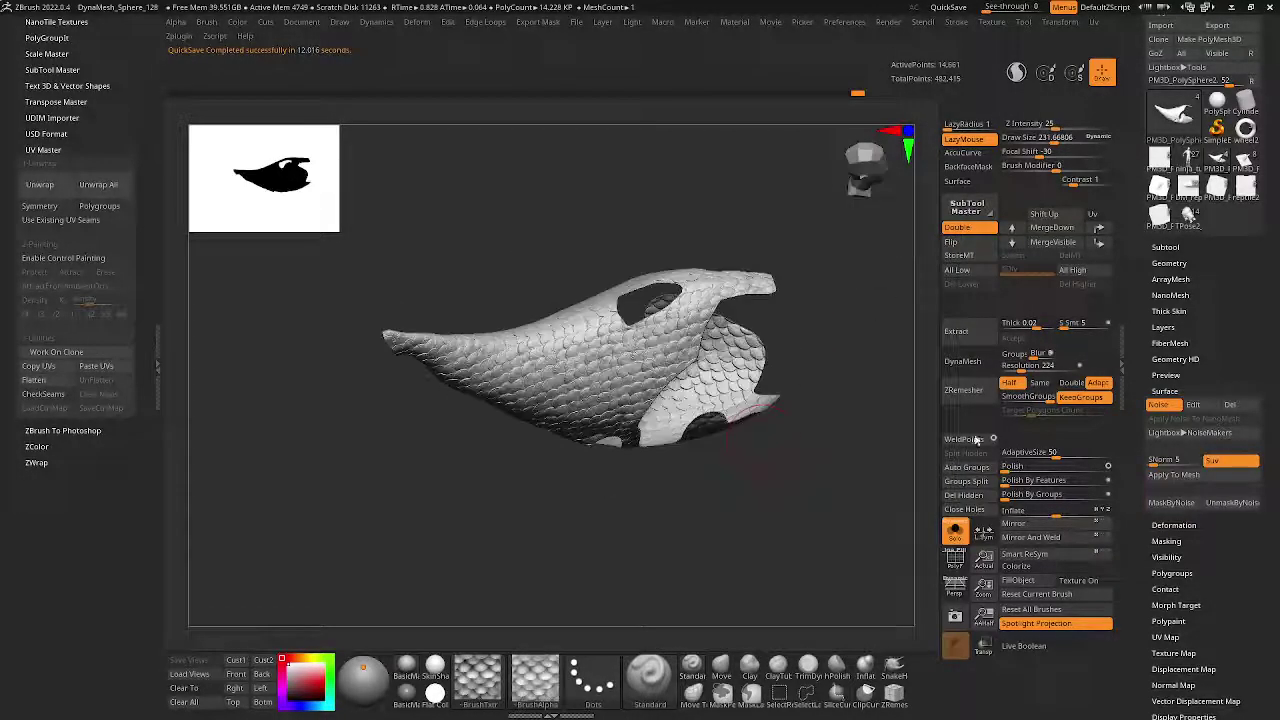
click(1170, 262)
click(1175, 621)
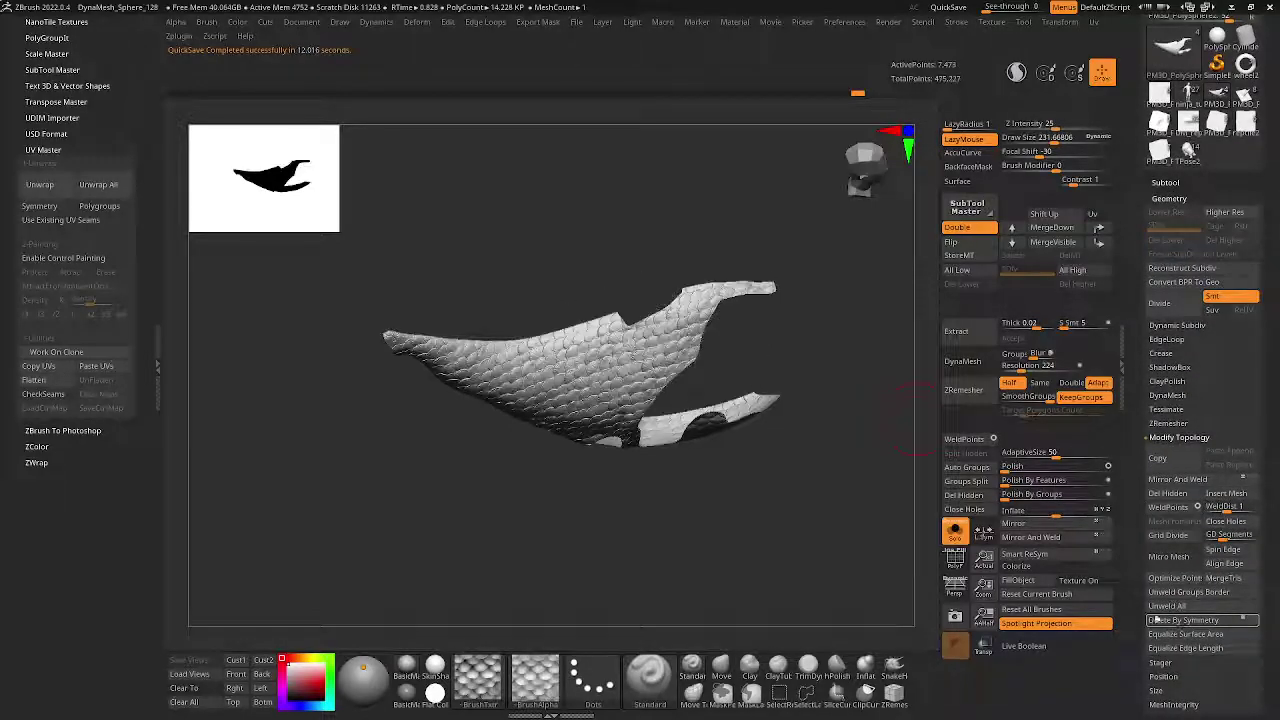
drag(600, 520, 97, 415)
click(36, 381)
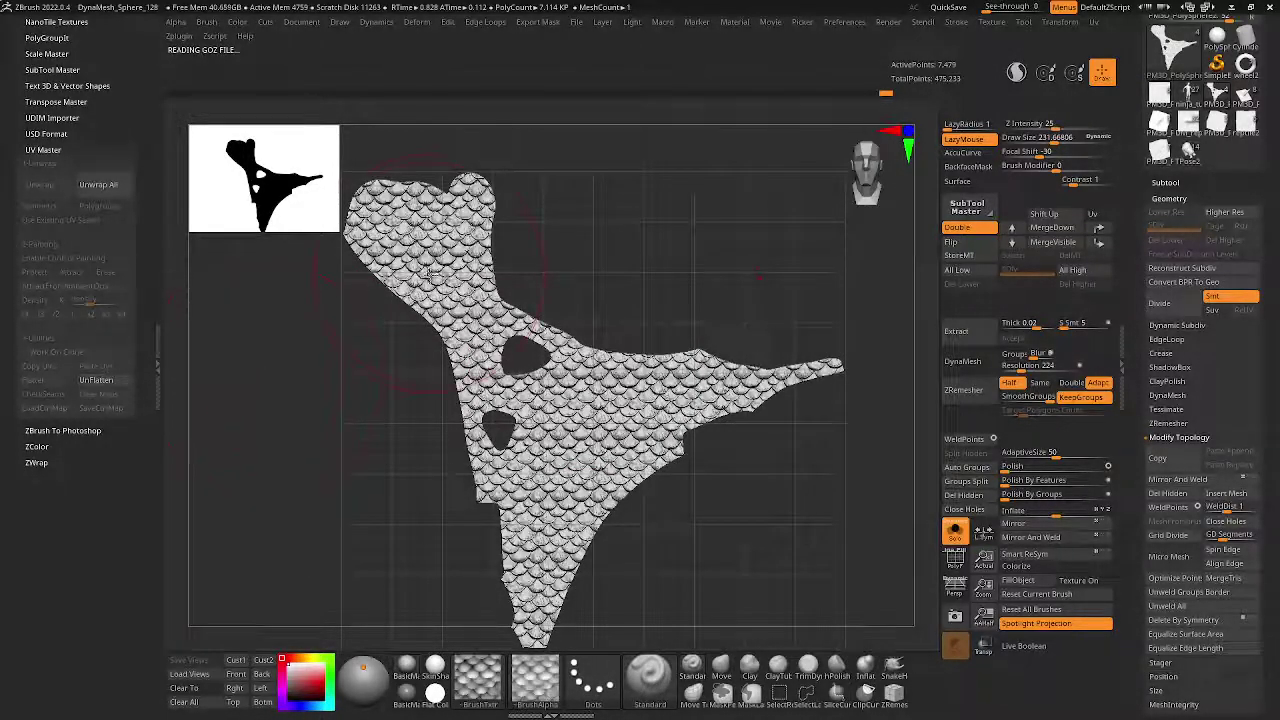
- Toggle UnFlatten and Flatten between rotations, ending with the lower mesh flattened
key(space)
click(114, 387)
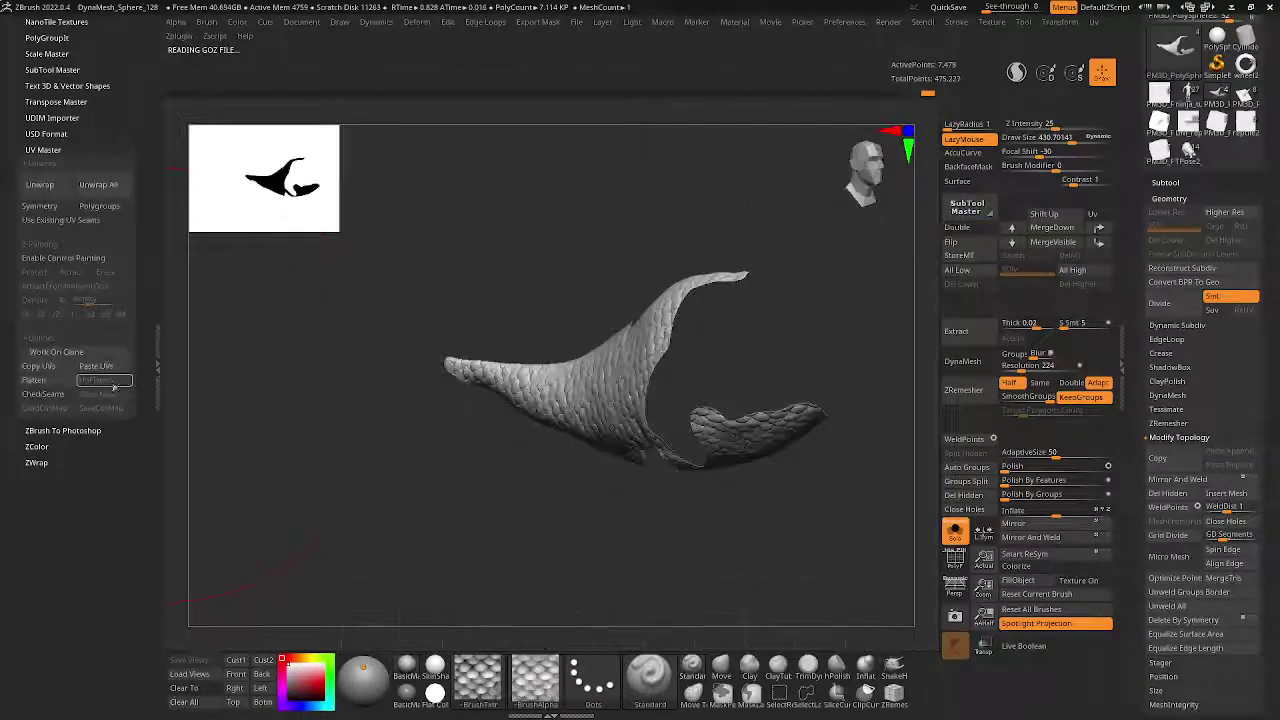
drag(510, 330, 560, 340)
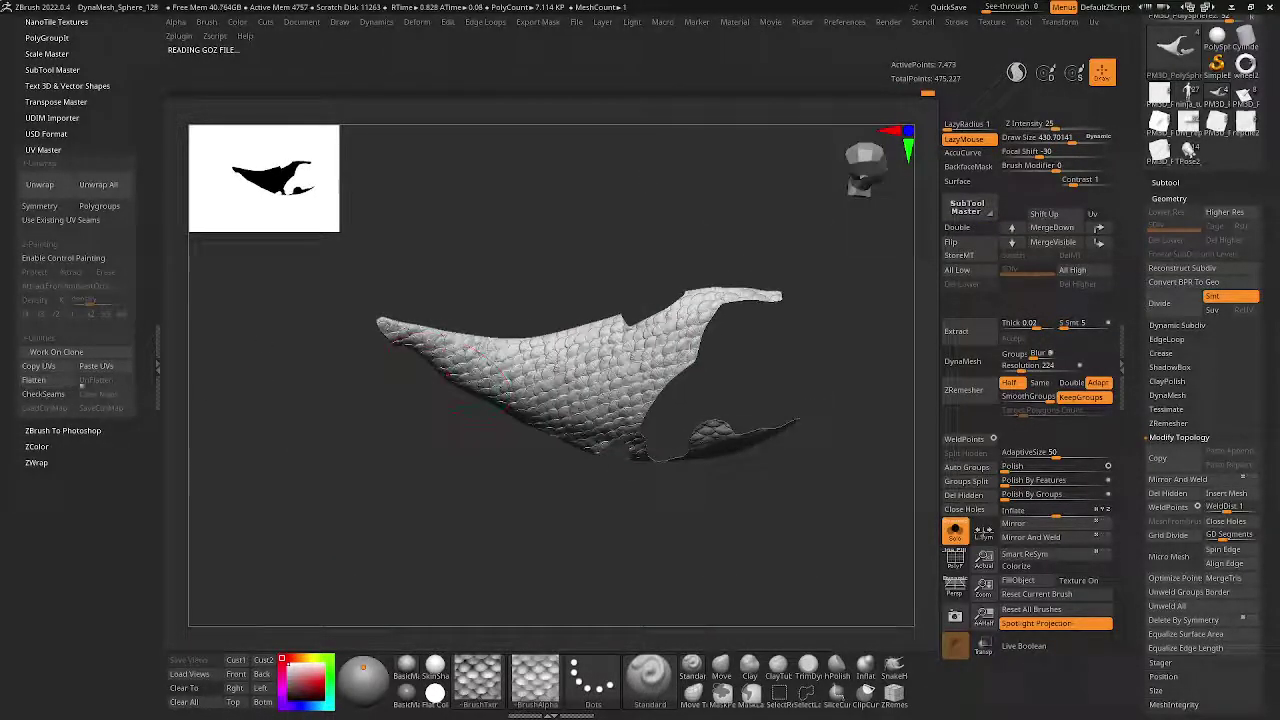
click(58, 384)
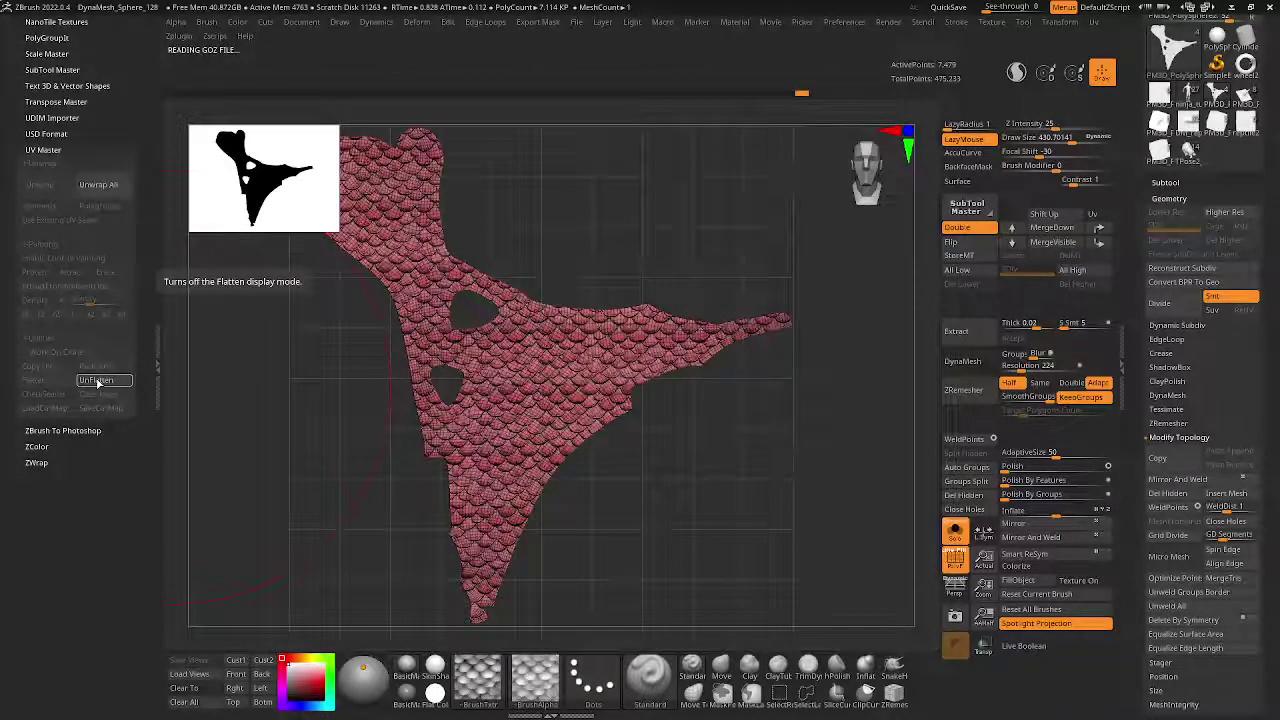
click(97, 381)
drag(700, 386, 688, 358)
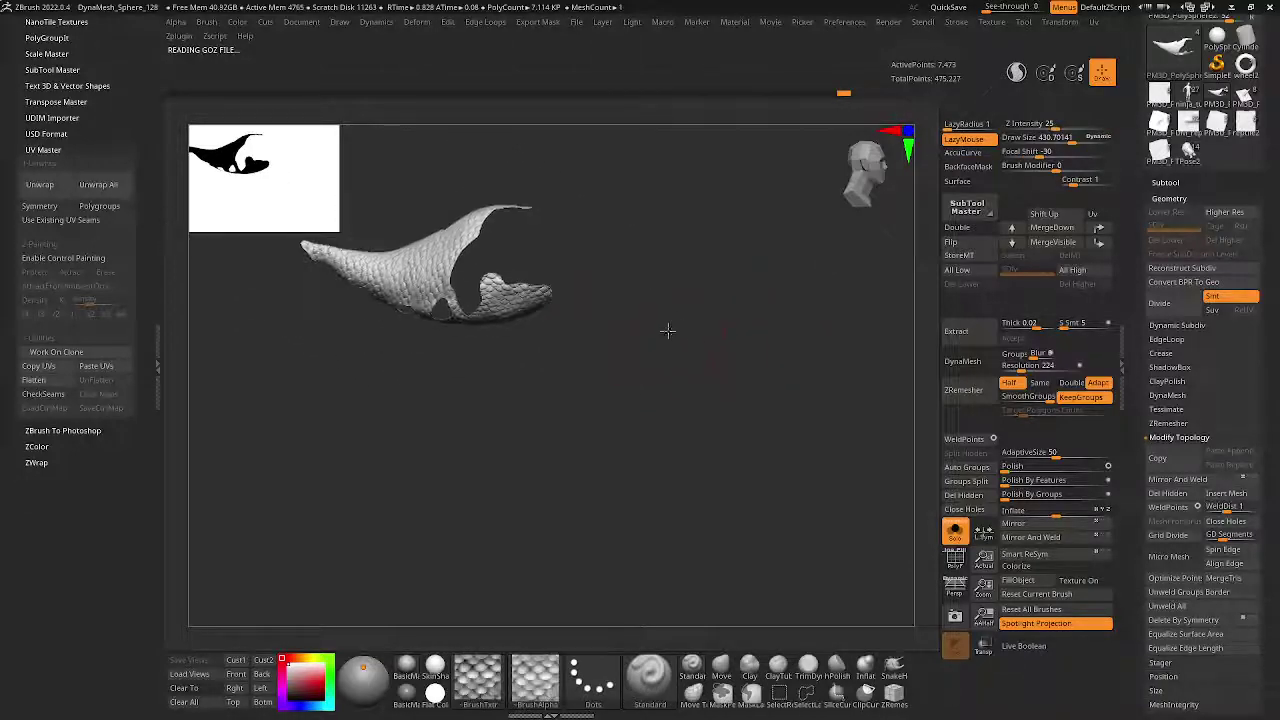
click(33, 380)
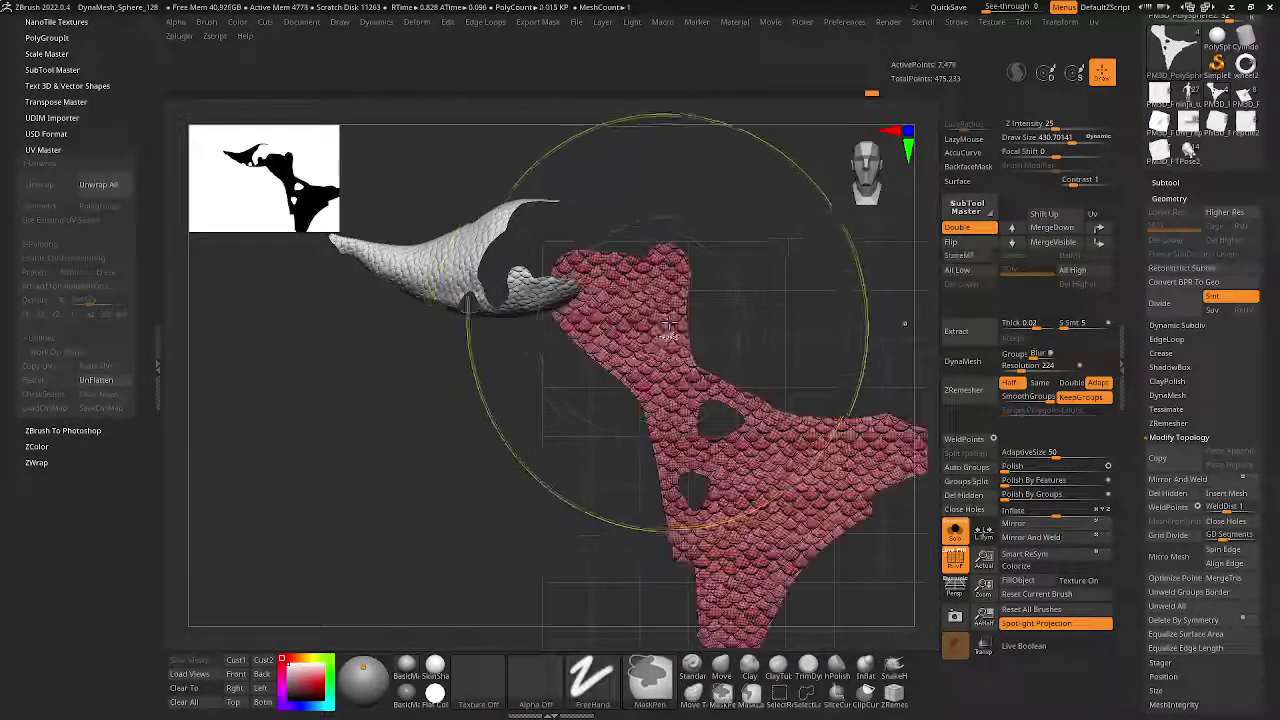
- Shrink the brush and set focal shift to 2 before transforming the flattened layout
key(space)
drag(641, 313, 625, 313)
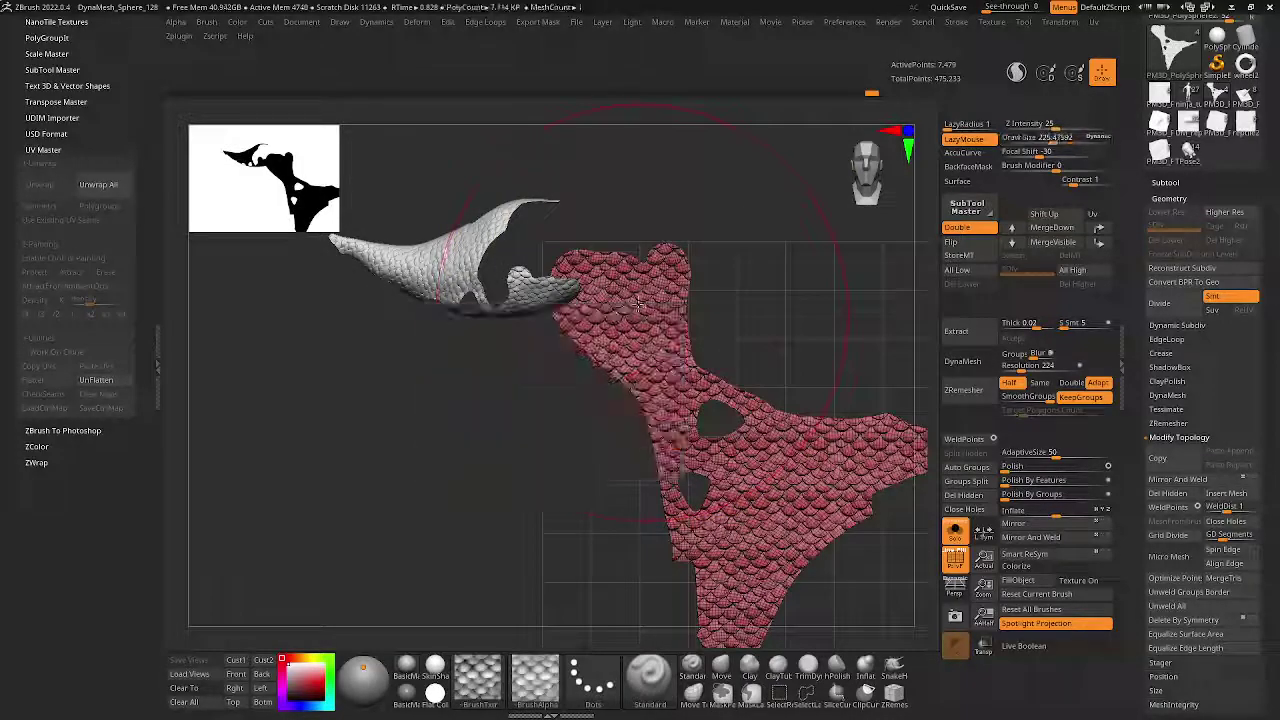
key(ctrl)
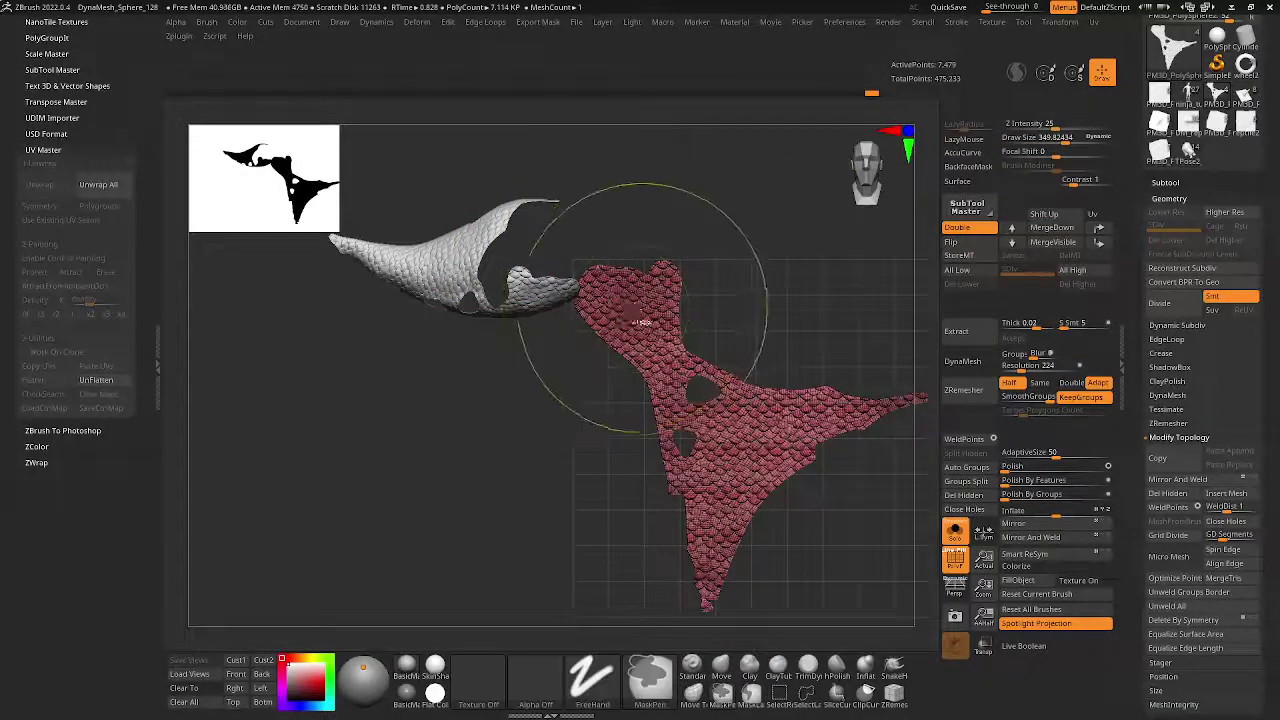
key(w)
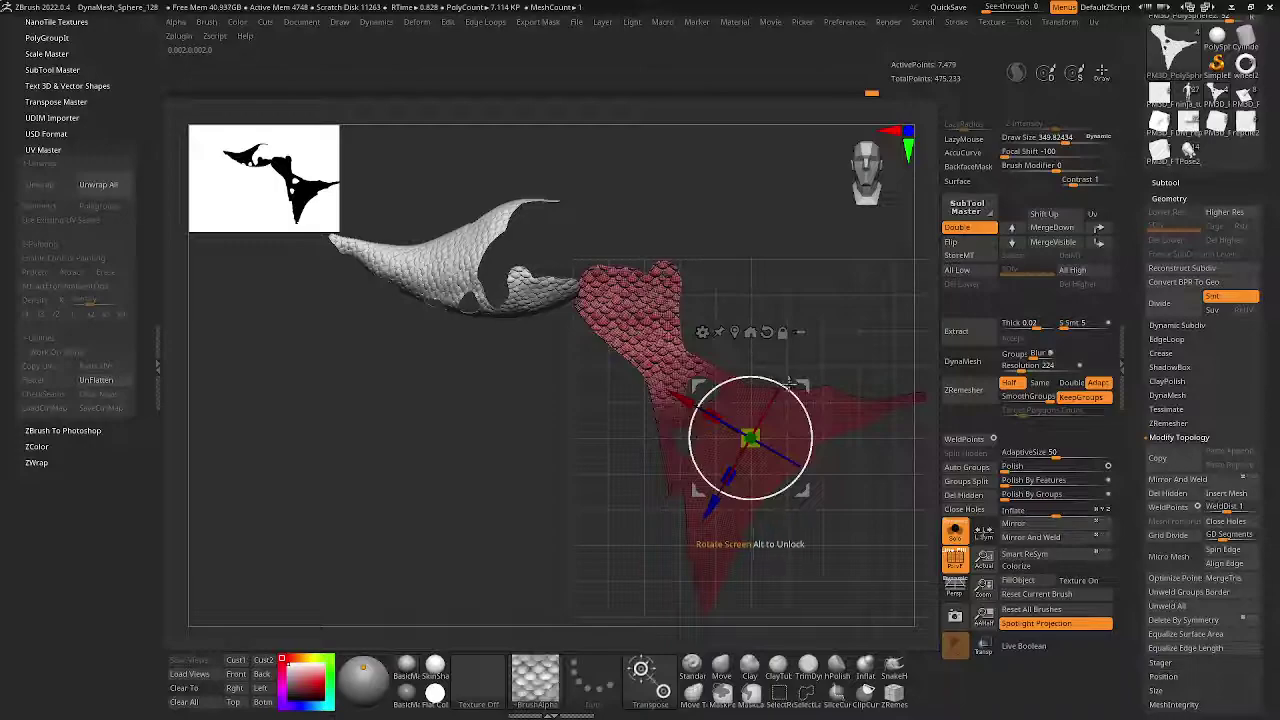
key(space)
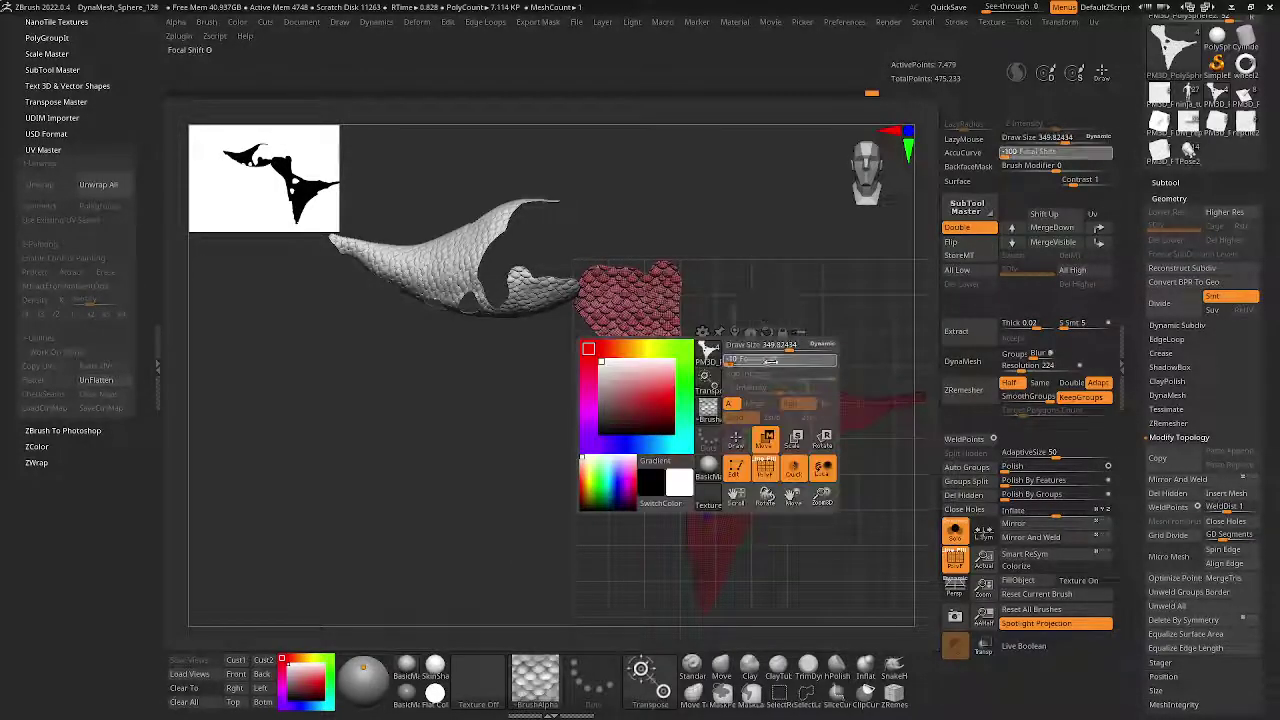
drag(777, 363, 771, 375)
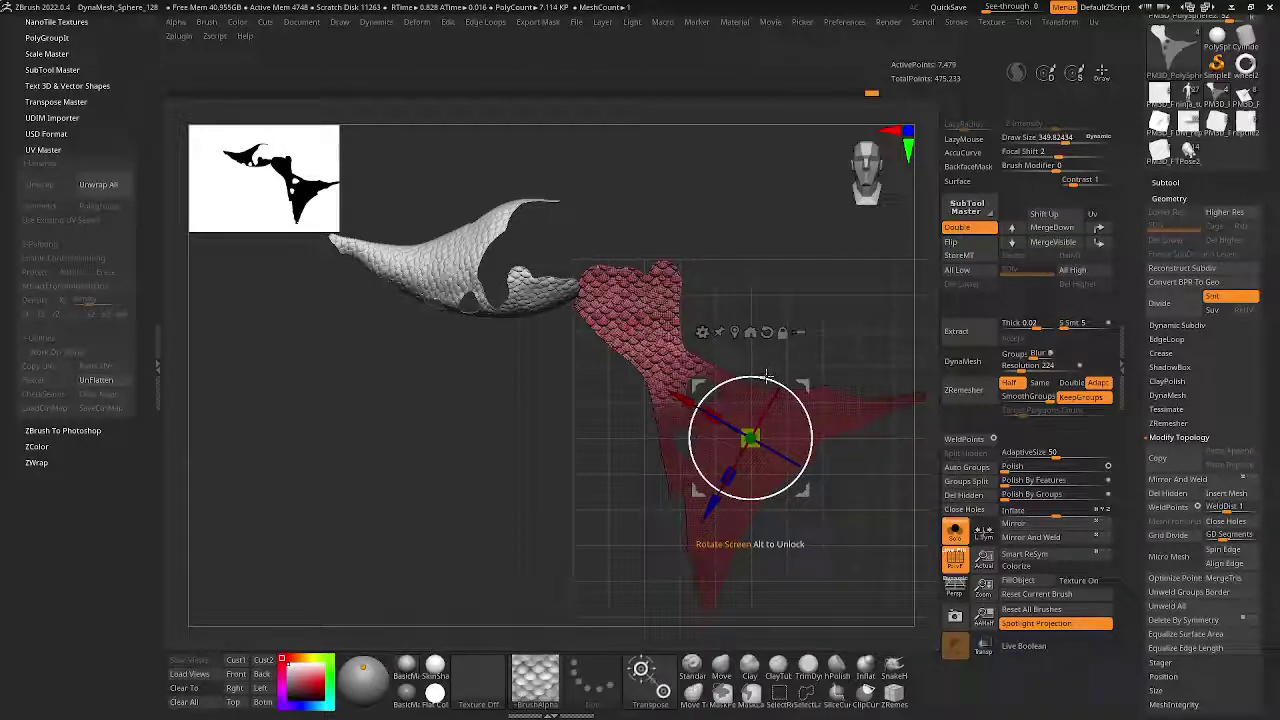
- Rotate the flattened scale layout with the Transpose gizmo and mask a few spots on it
drag(767, 376, 698, 308)
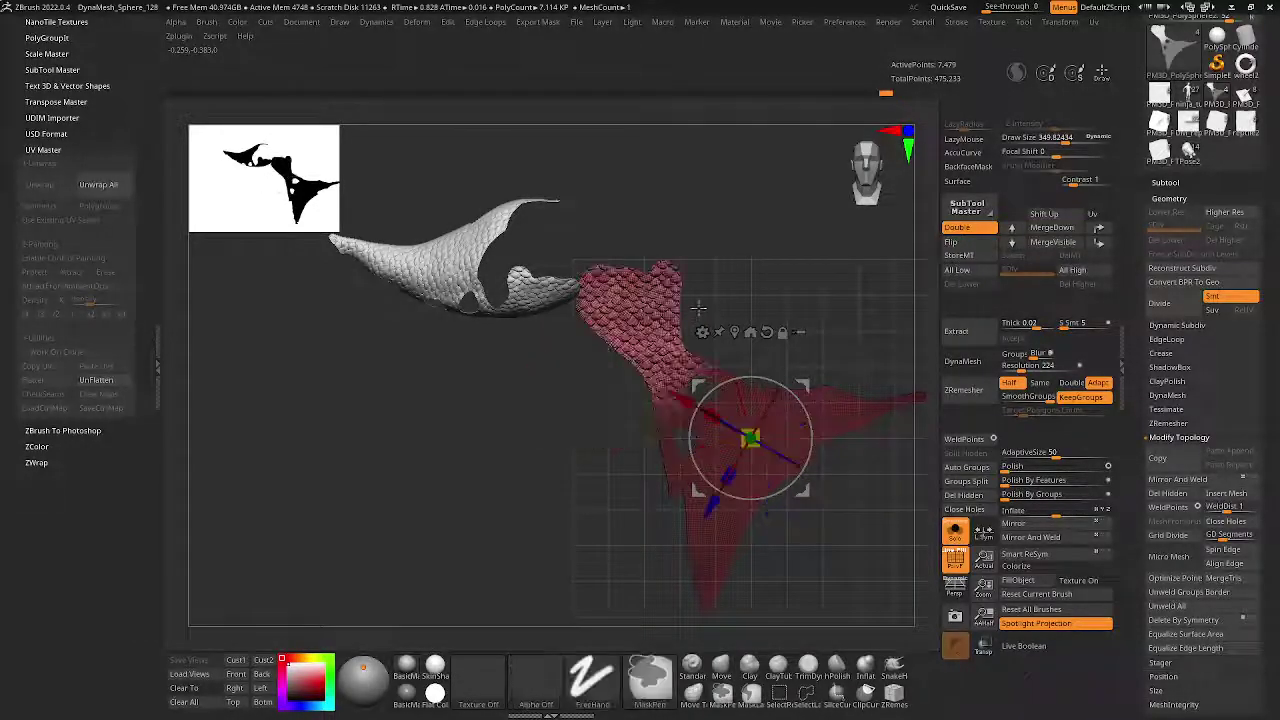
mouse_move(750, 437)
mouse_down()
mouse_move(655, 310)
mouse_move(743, 330)
mouse_move(743, 312)
mouse_up()
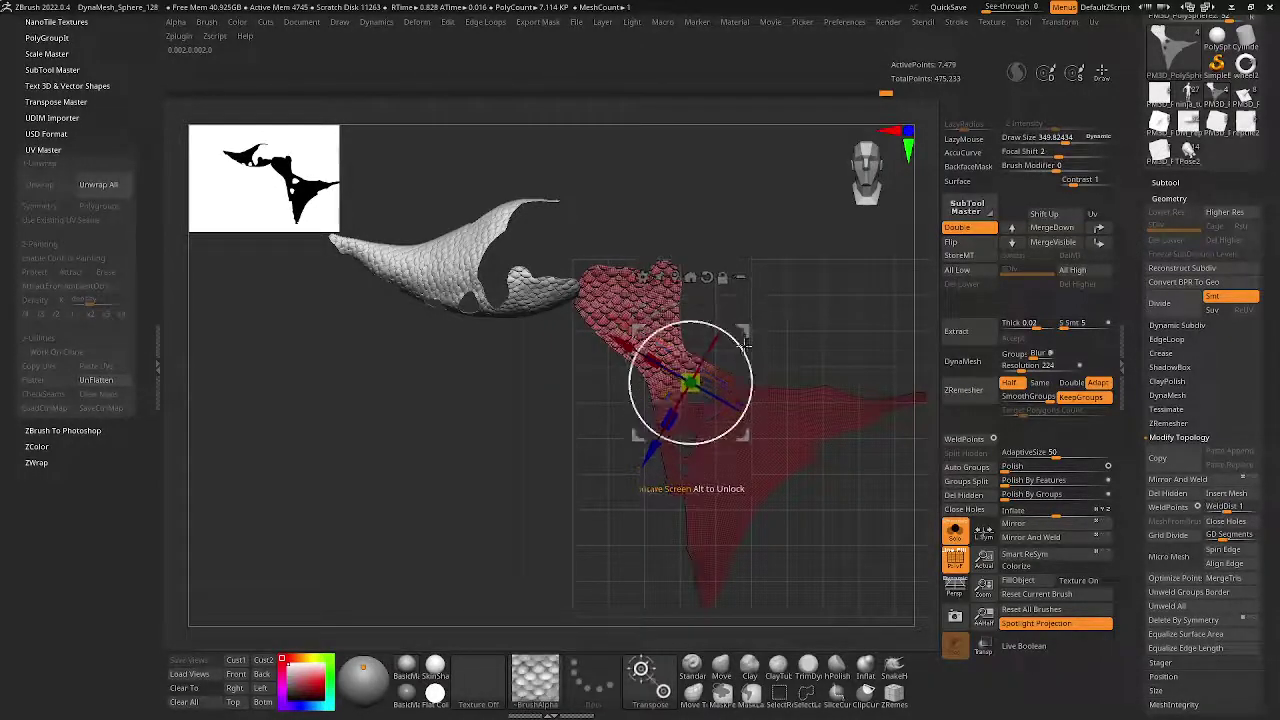
key(space)
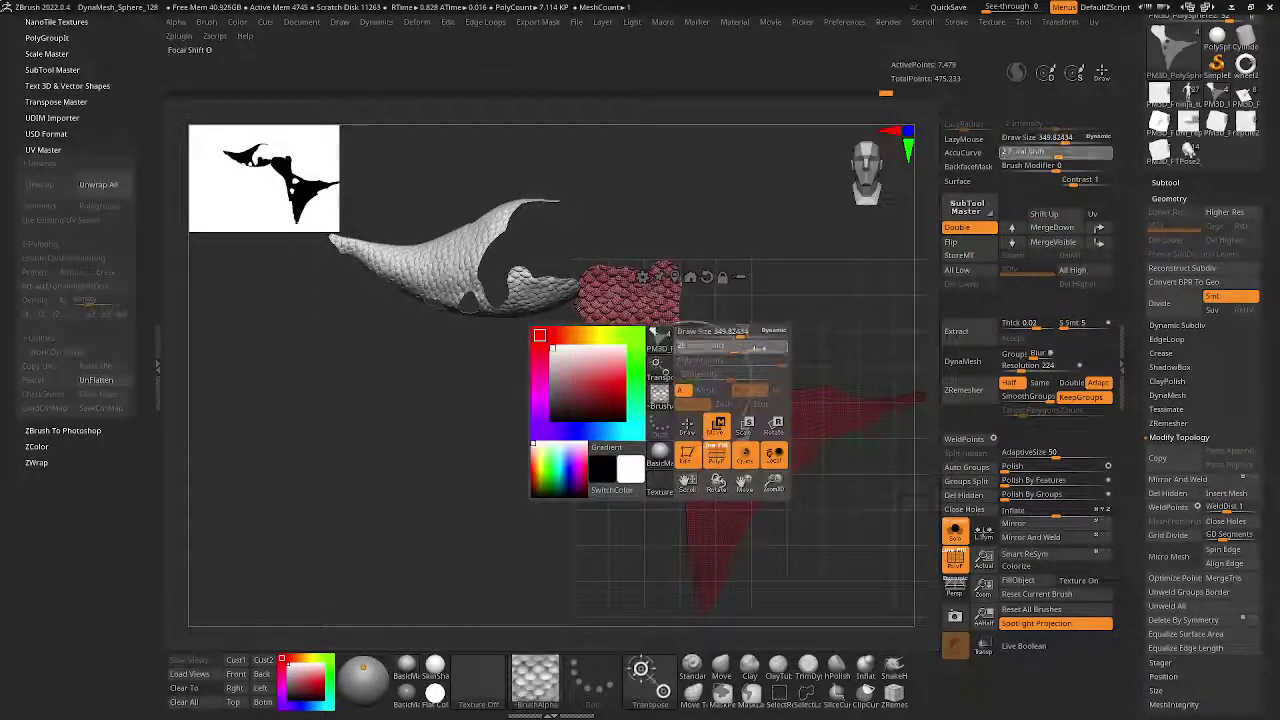
mouse_move(737, 331)
mouse_down()
mouse_move(727, 340)
mouse_move(742, 333)
mouse_up()
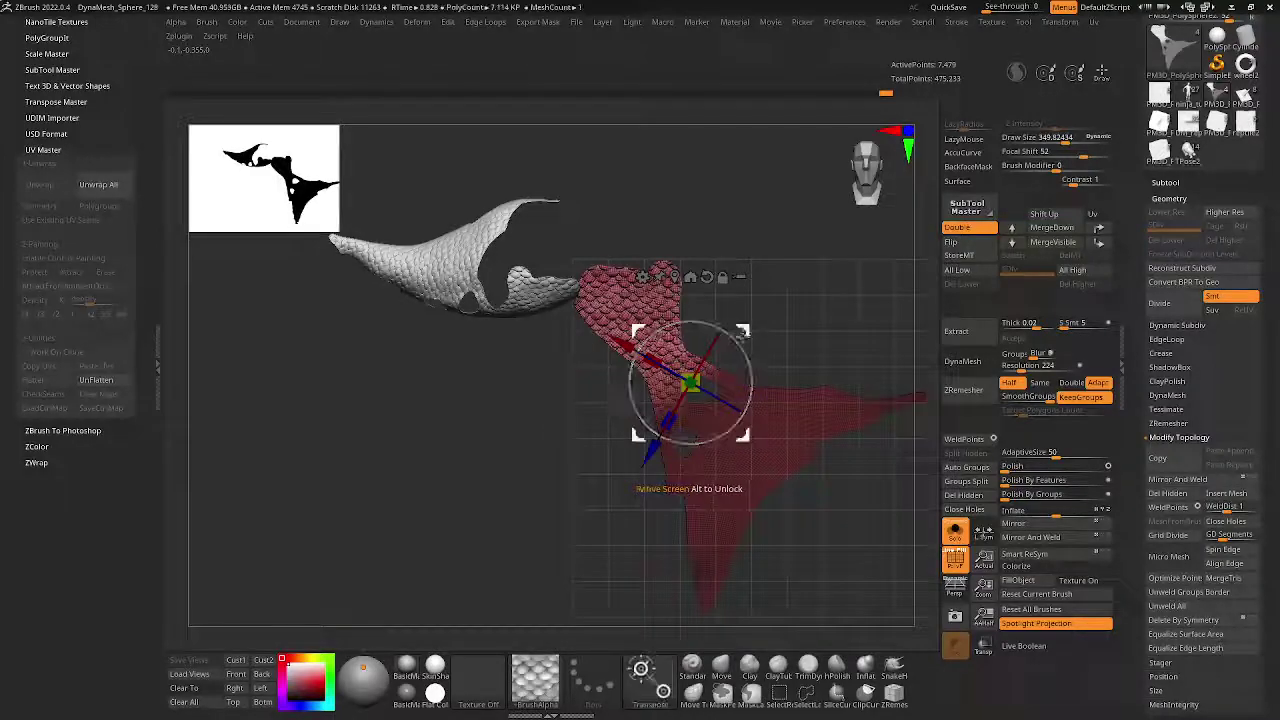
key(q)
ctrl+drag(700, 390, 688, 440)
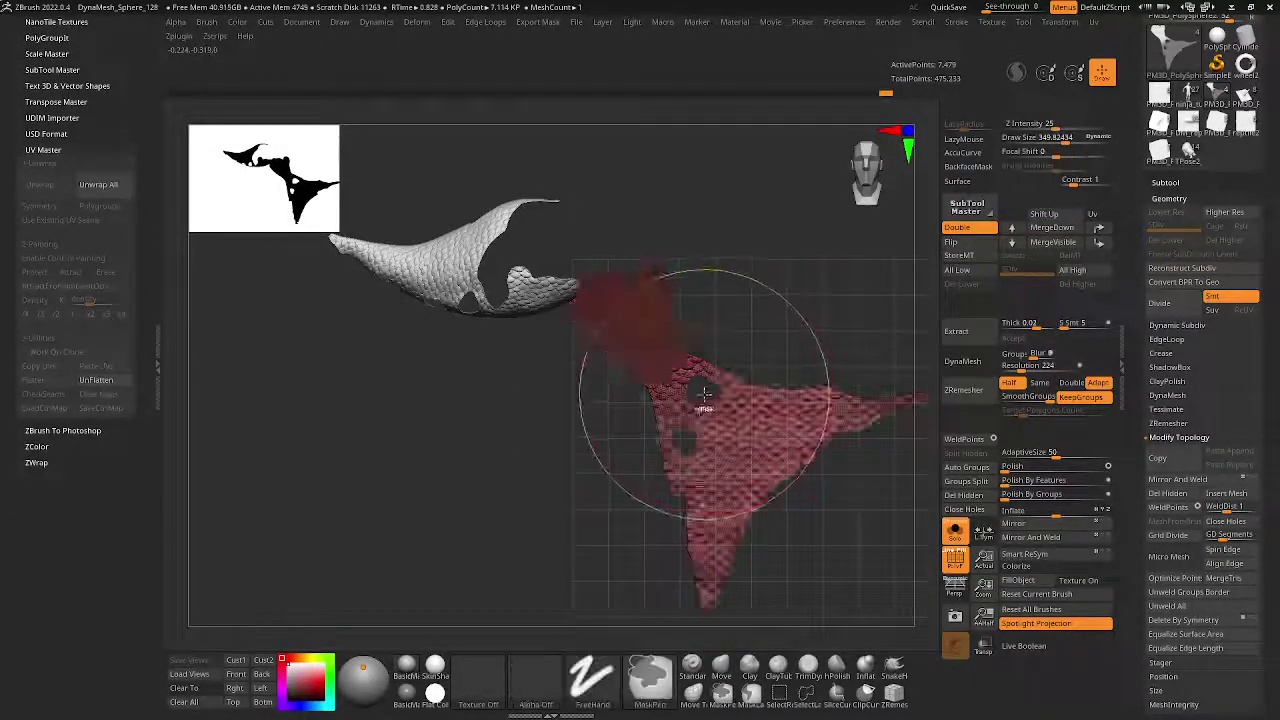
key(w)
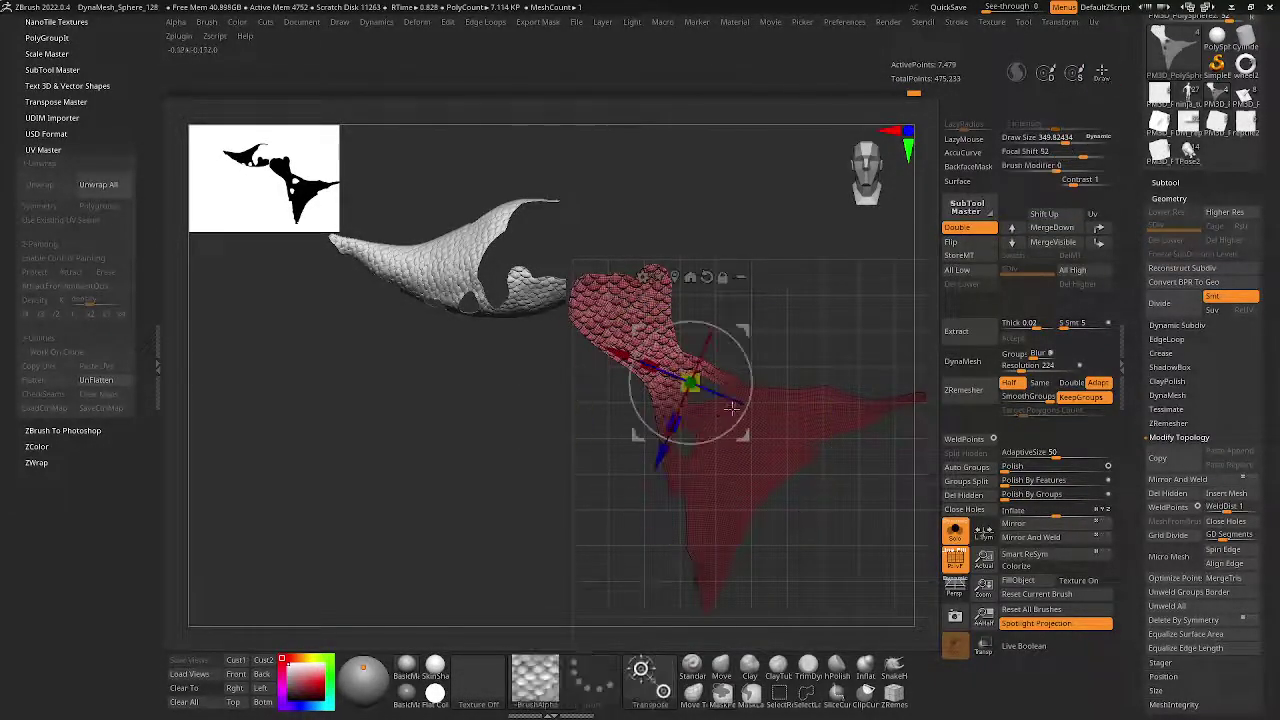
drag(686, 480, 700, 486)
key(q)
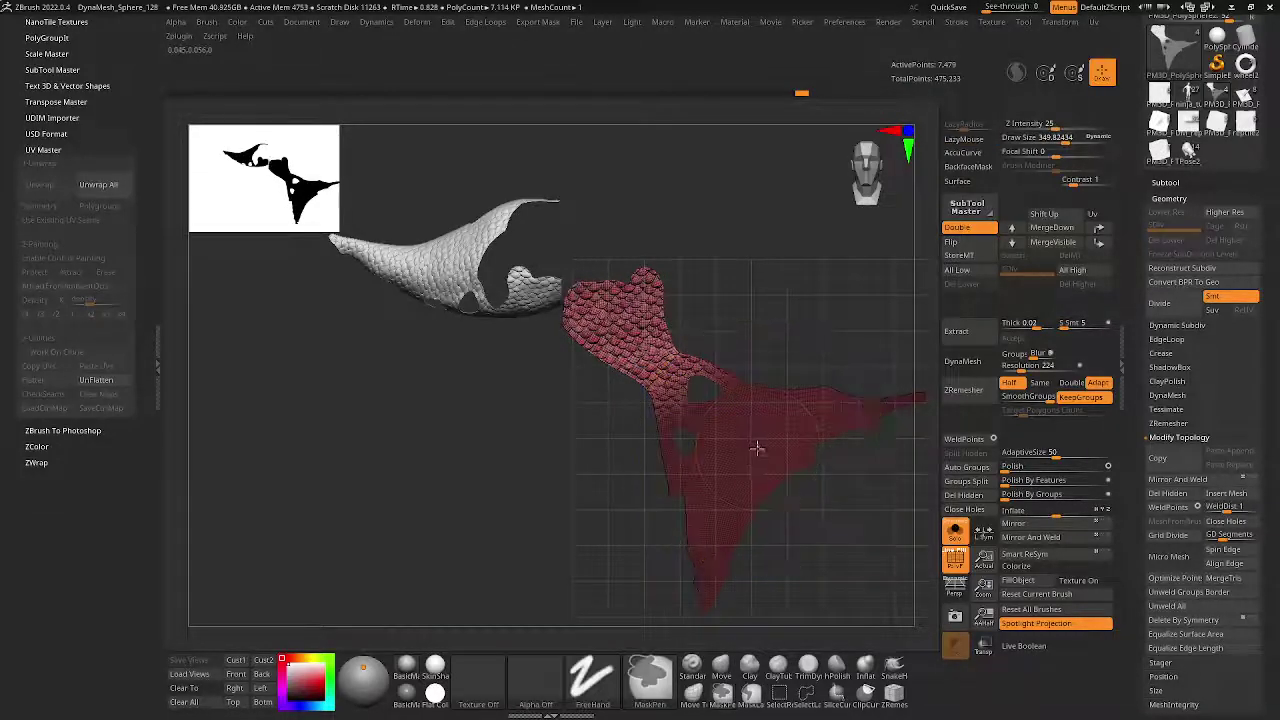
- Shrink the brush to about 231, rotate the flat piece to face the viewer, and unflatten
key(s)
drag(700, 423, 695, 411)
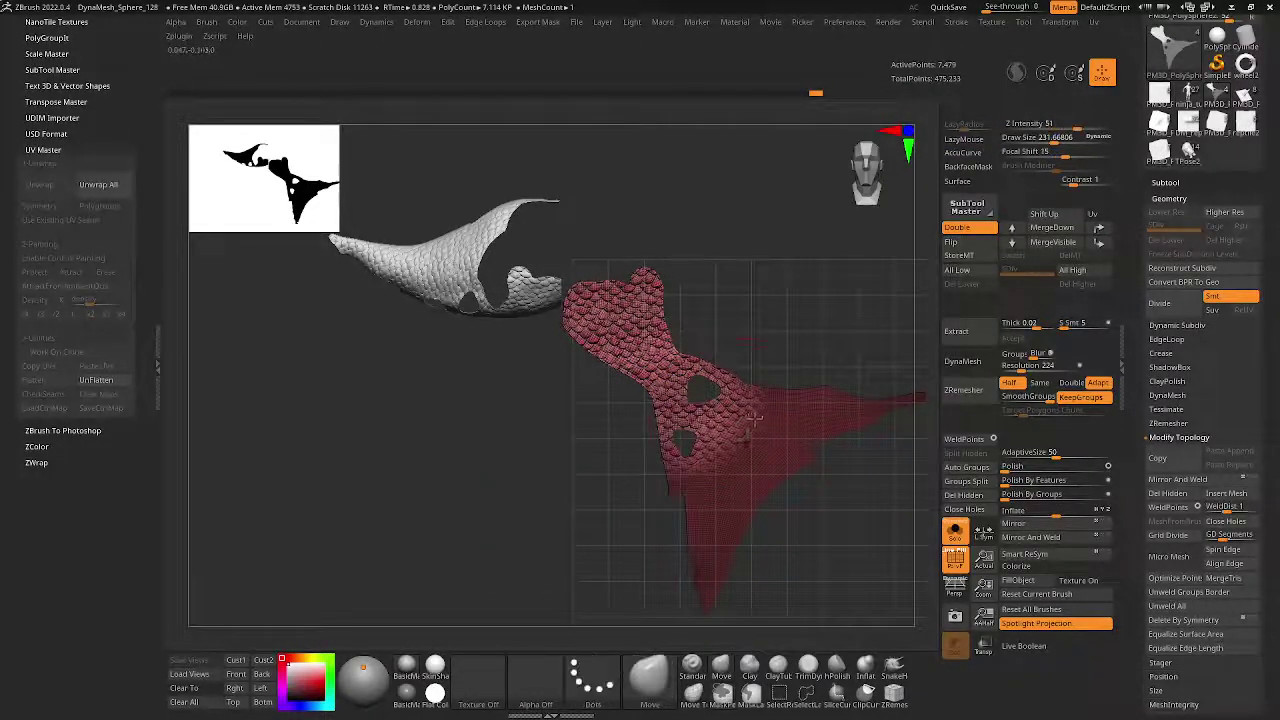
key(w)
drag(745, 360, 807, 352)
key(q)
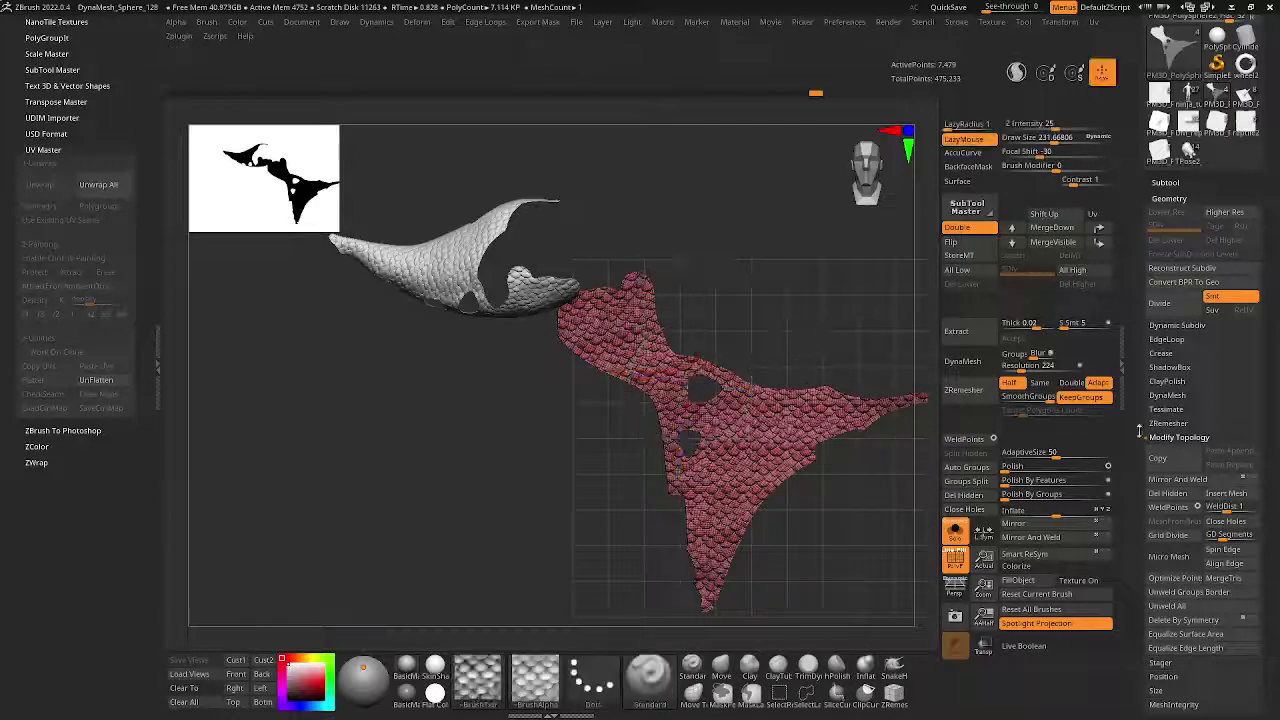
click(113, 388)
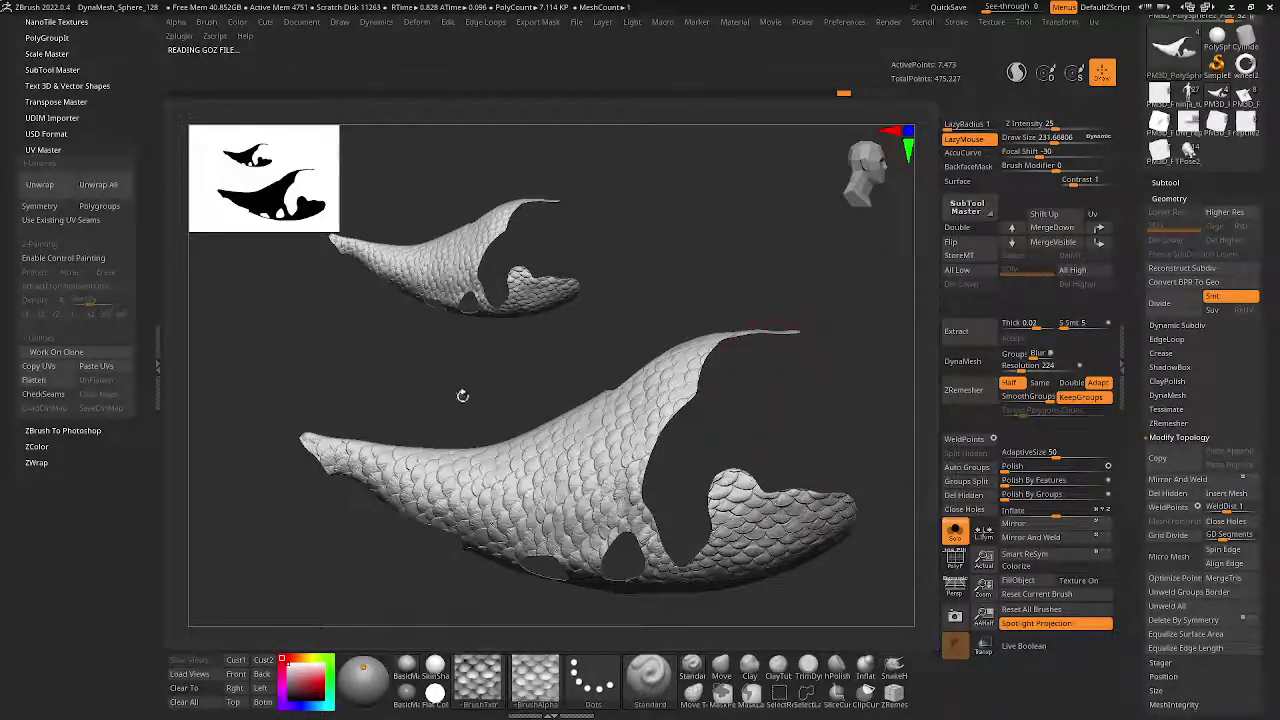
- Flatten the patch again, rotate the layout around its centre, and return it to 3D
click(62, 383)
key(w)
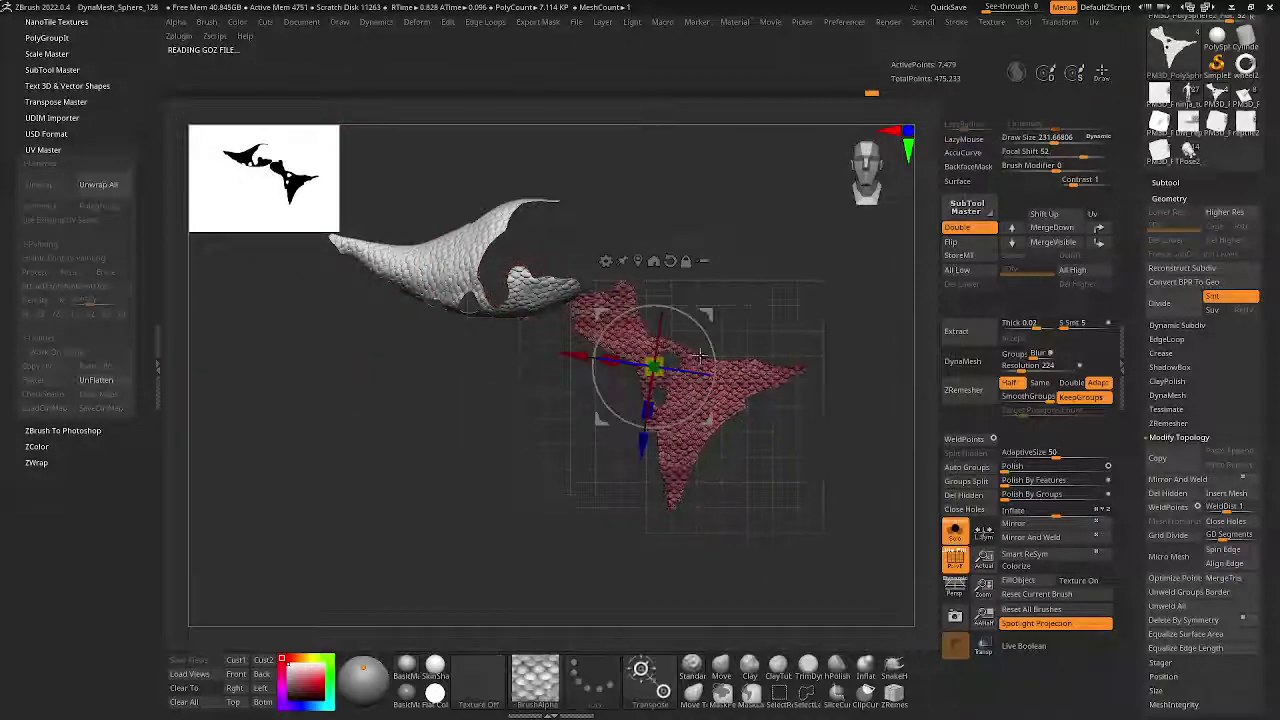
drag(708, 345, 379, 410)
click(118, 381)
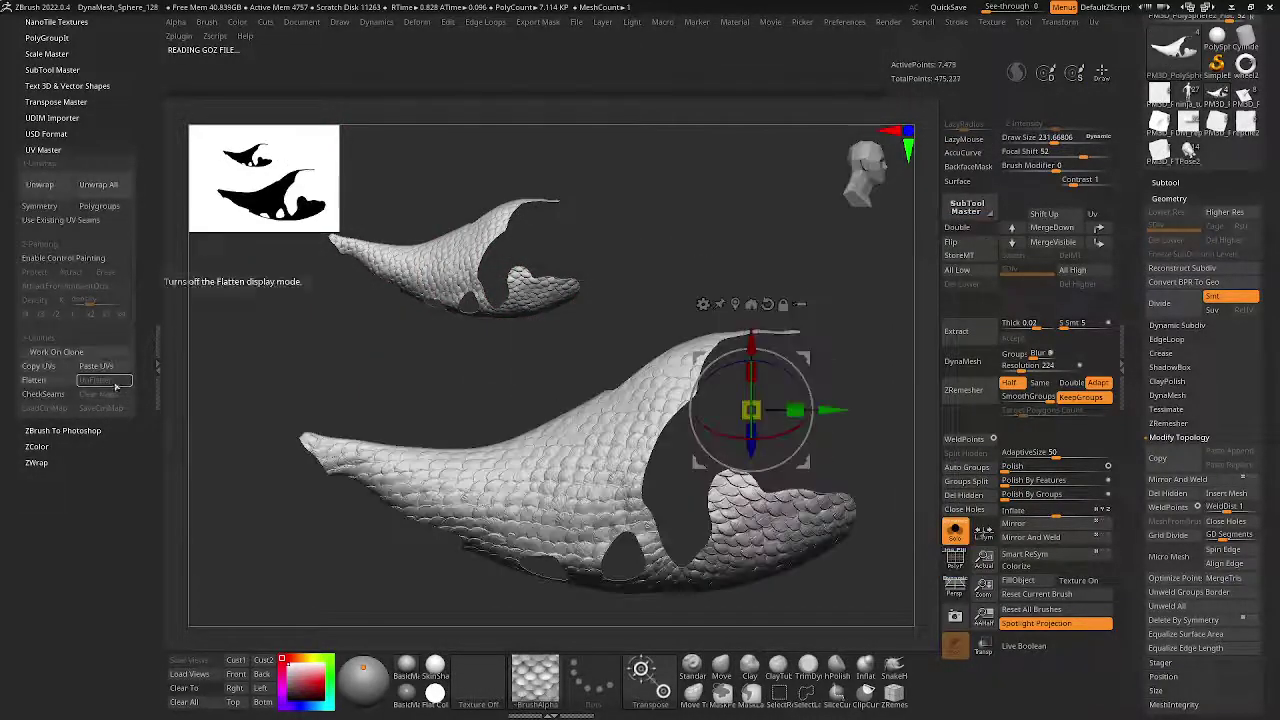
- Reflatten the patch and rotate the lower flattened piece to hang downward
click(58, 383)
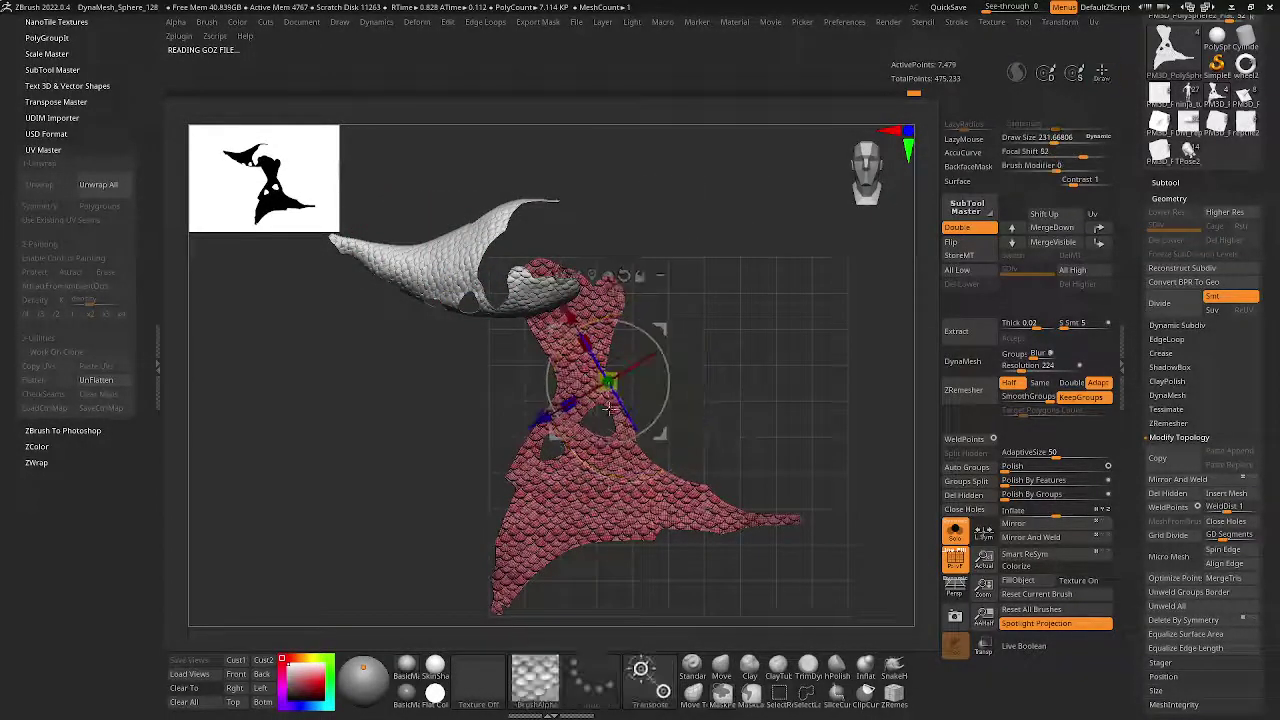
drag(600, 395, 568, 470)
key(w)
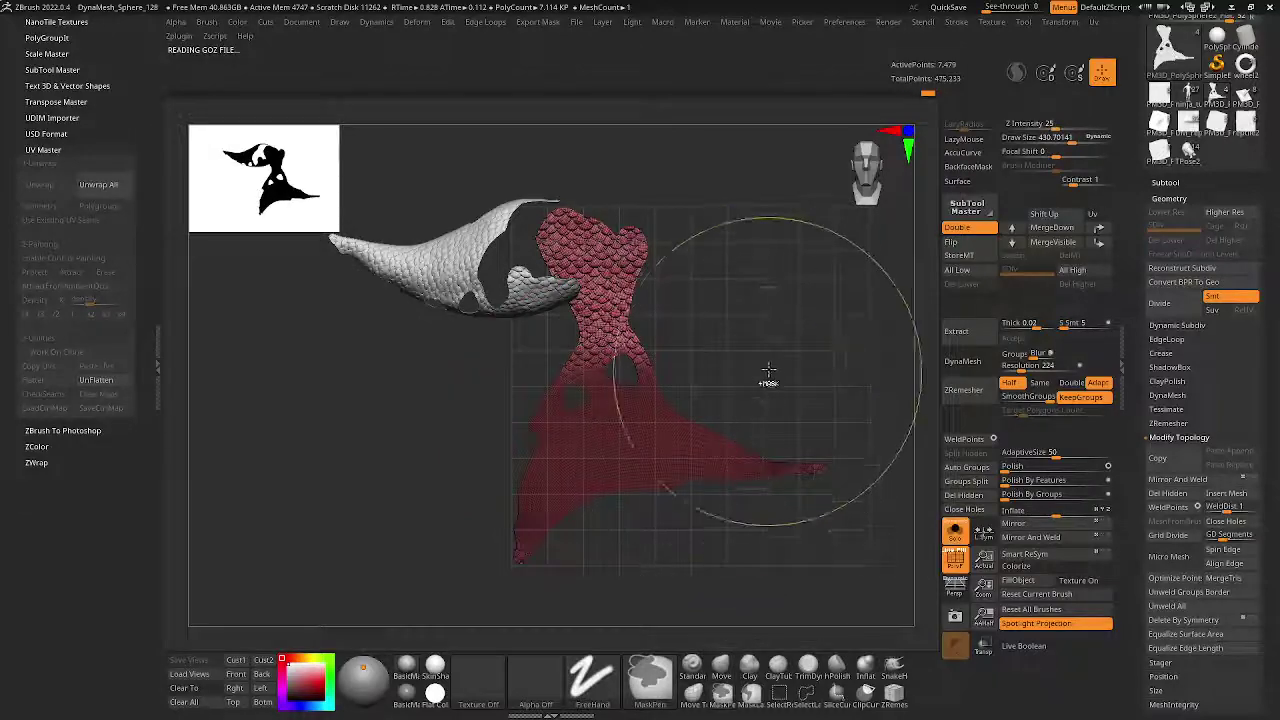
mouse_move(688, 306)
mouse_down()
mouse_move(668, 363)
mouse_move(630, 380)
mouse_up()
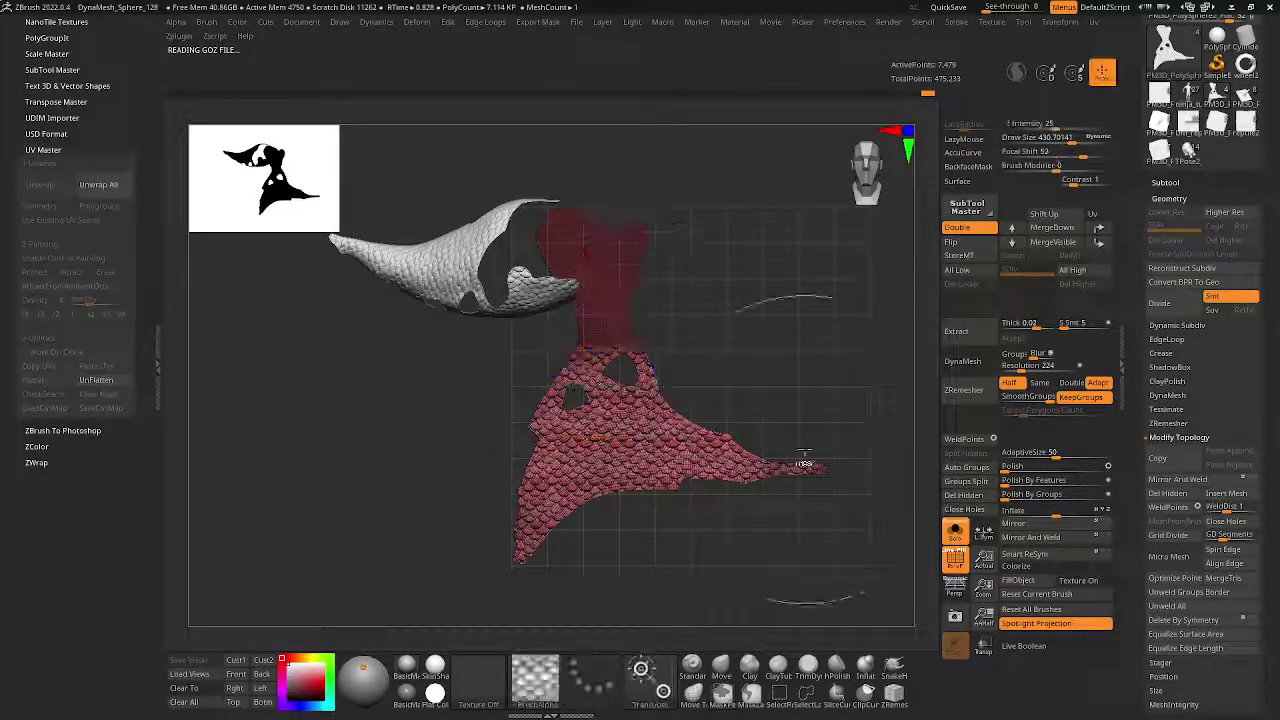
key(q)
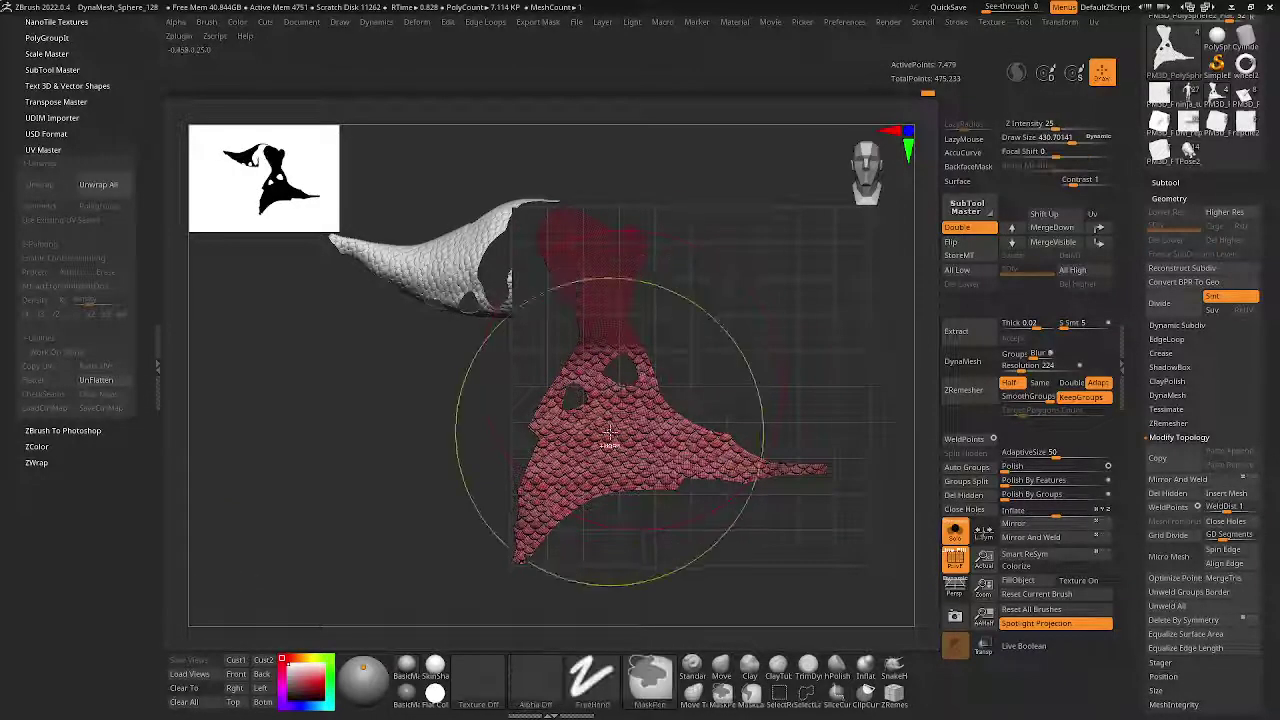
key(ctrl+z)
key(w)
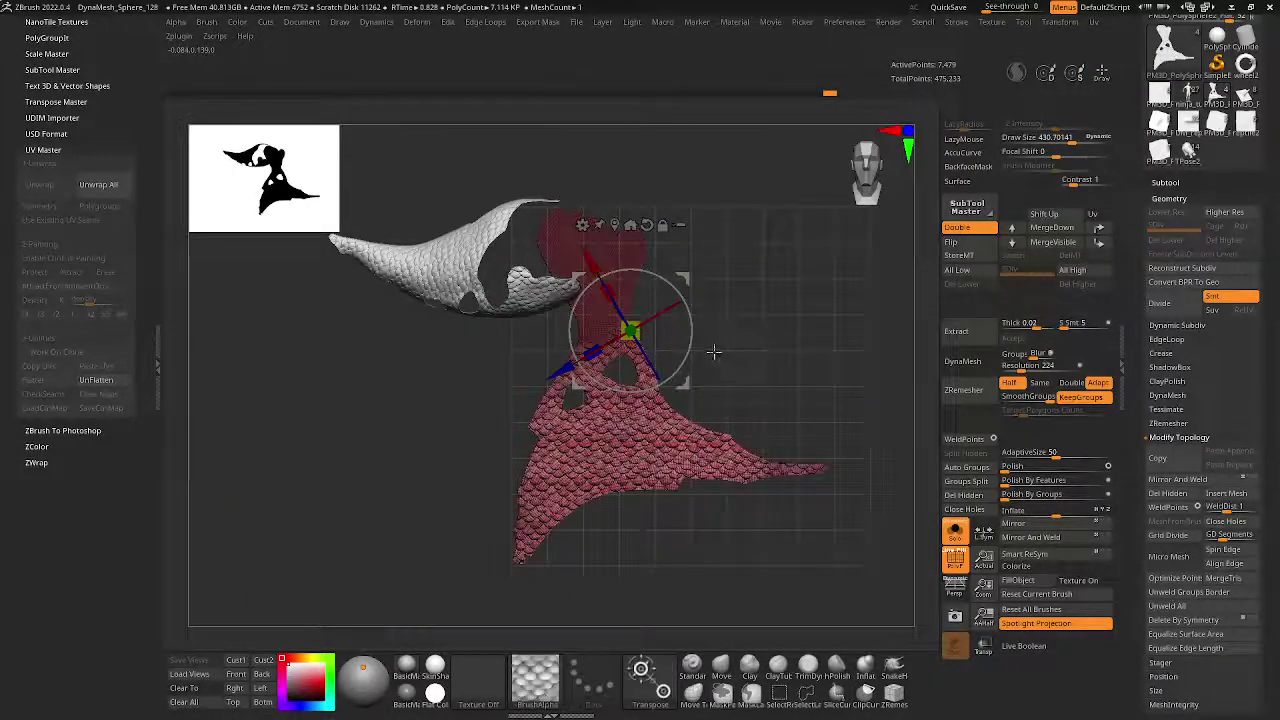
drag(700, 350, 654, 300)
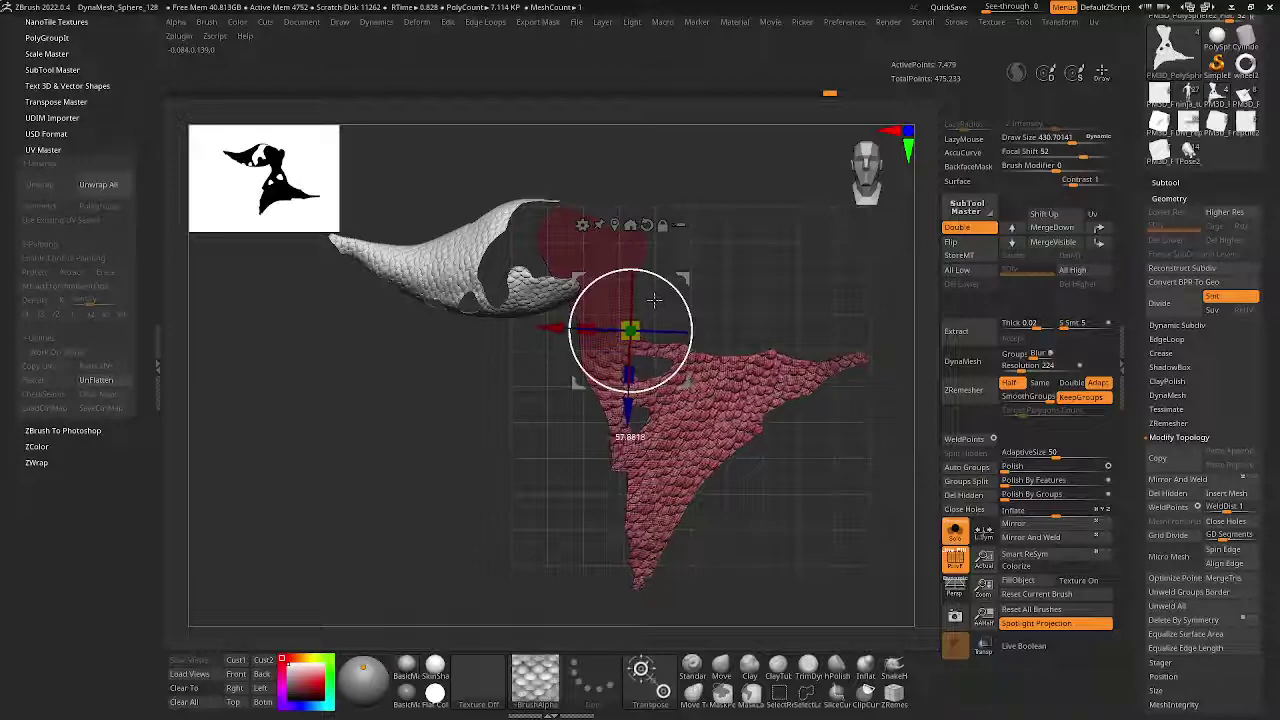
drag(654, 300, 276, 401)
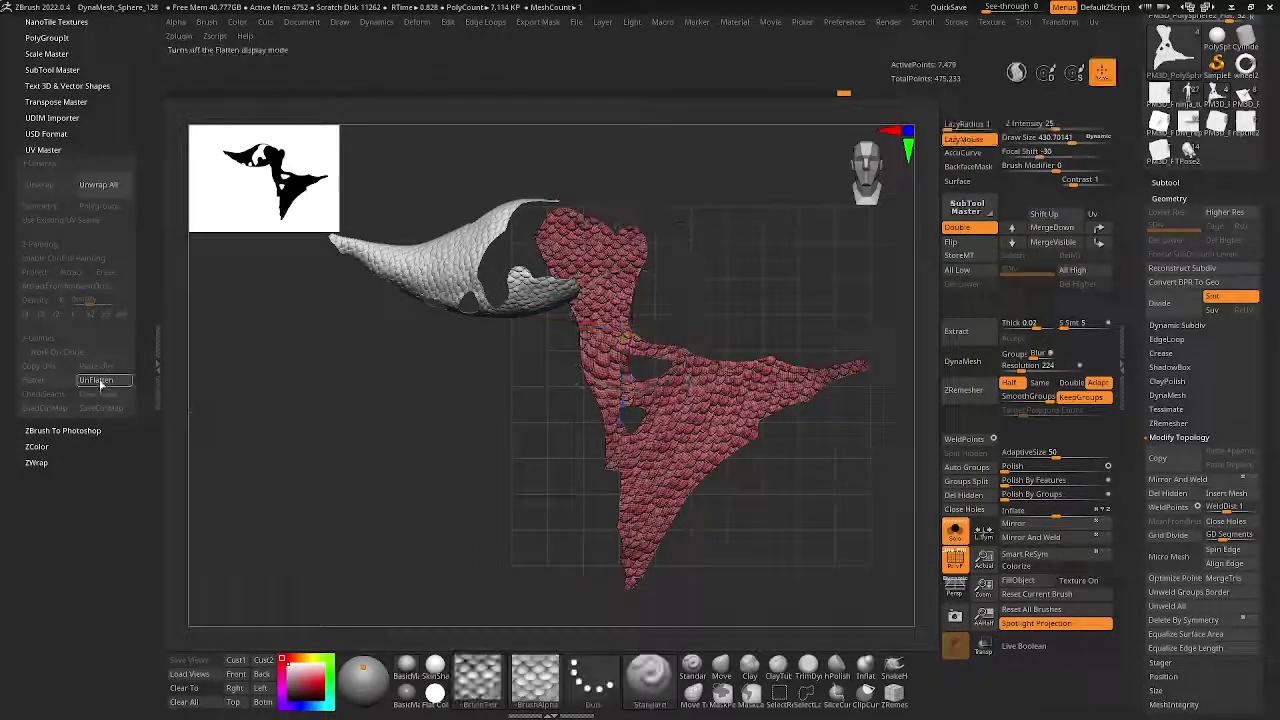
drag(690, 457, 663, 331)
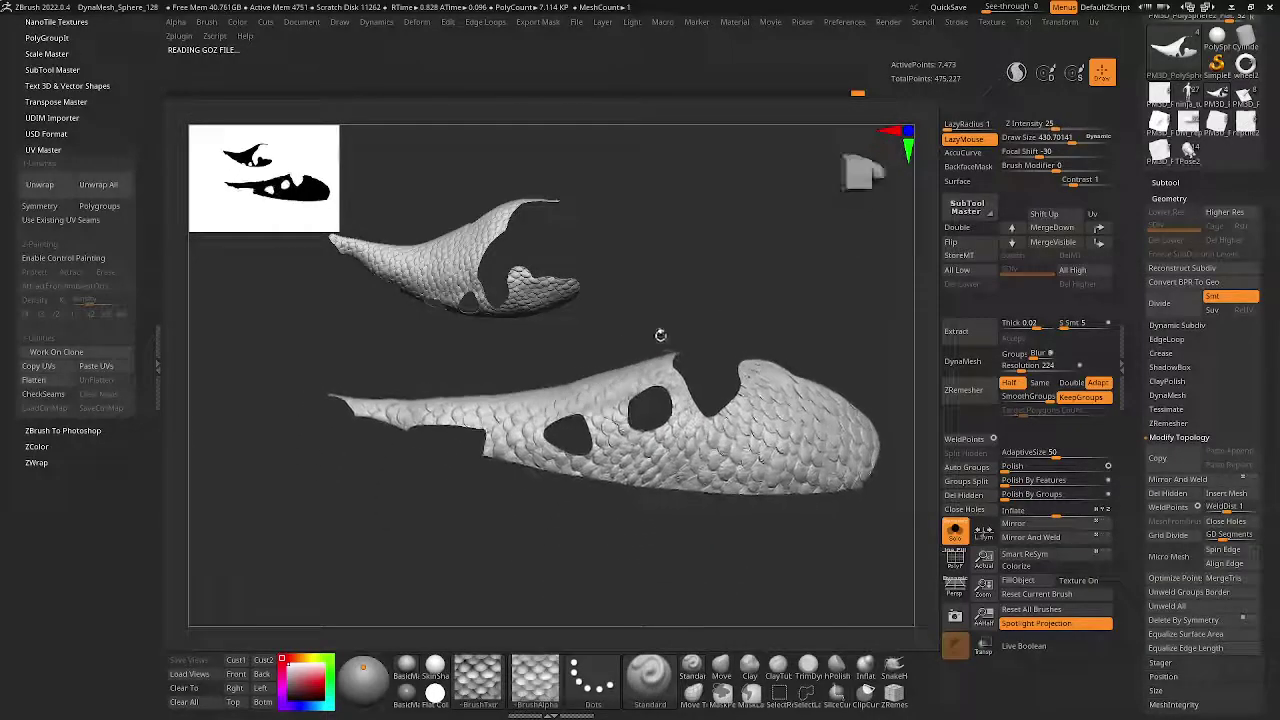
- Toggle Flatten and UnFlatten twice to inspect the patch's UV layout, ending in 3D form
click(54, 383)
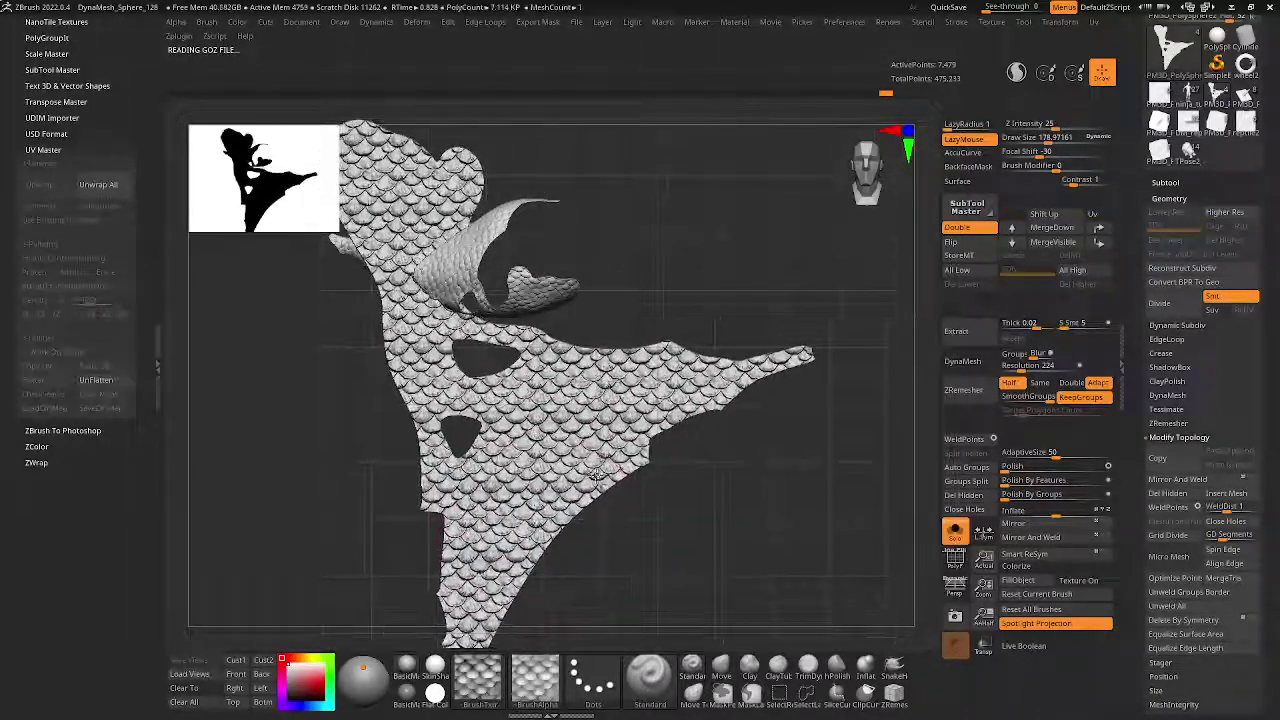
click(110, 381)
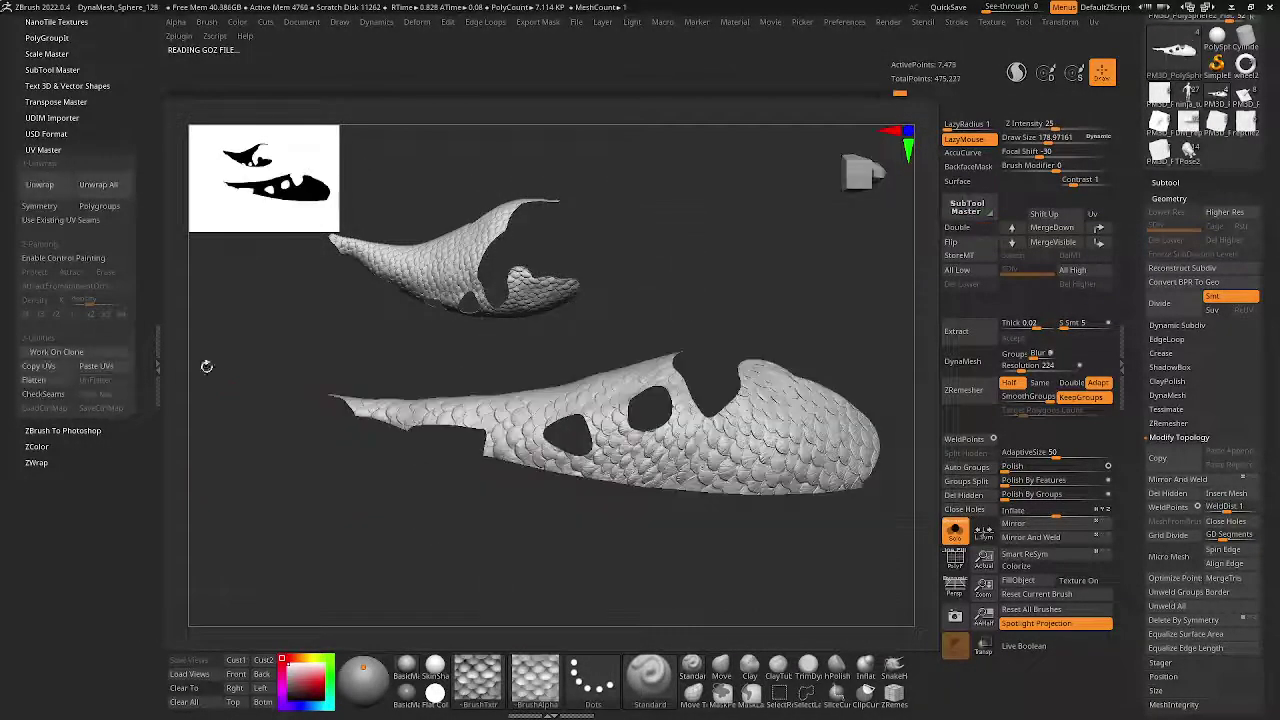
drag(206, 366, 791, 466)
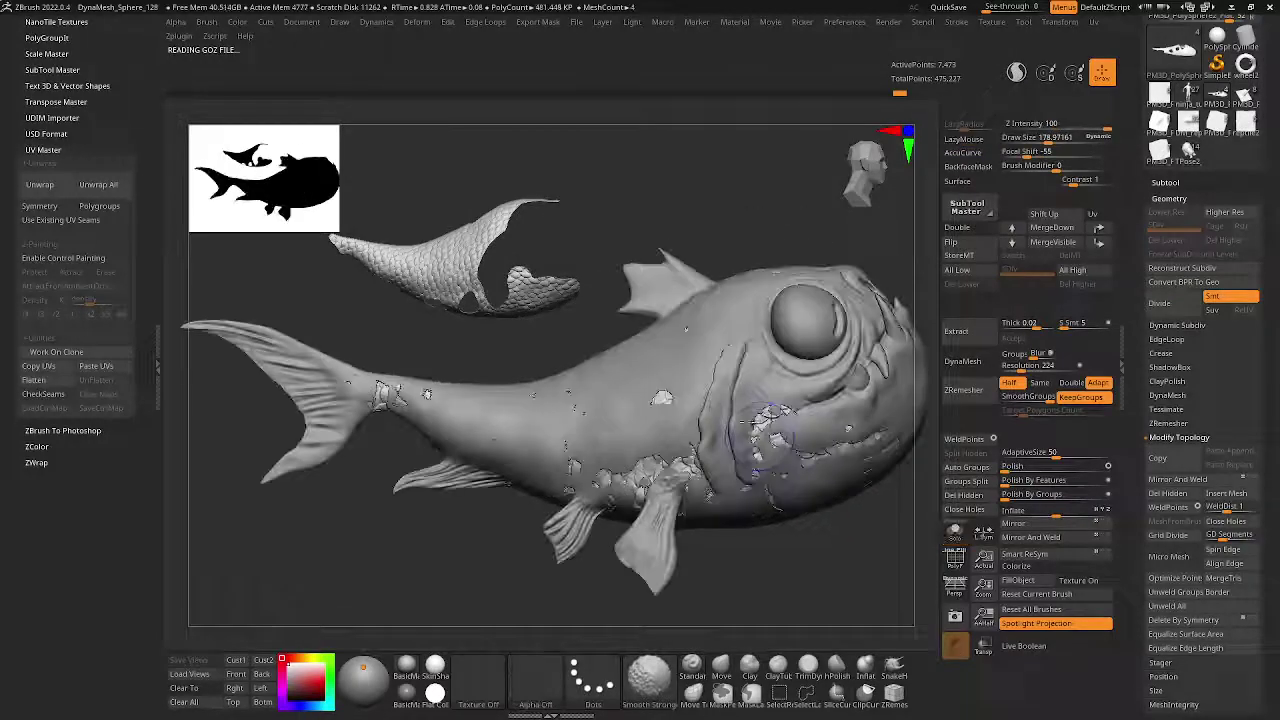
click(34, 381)
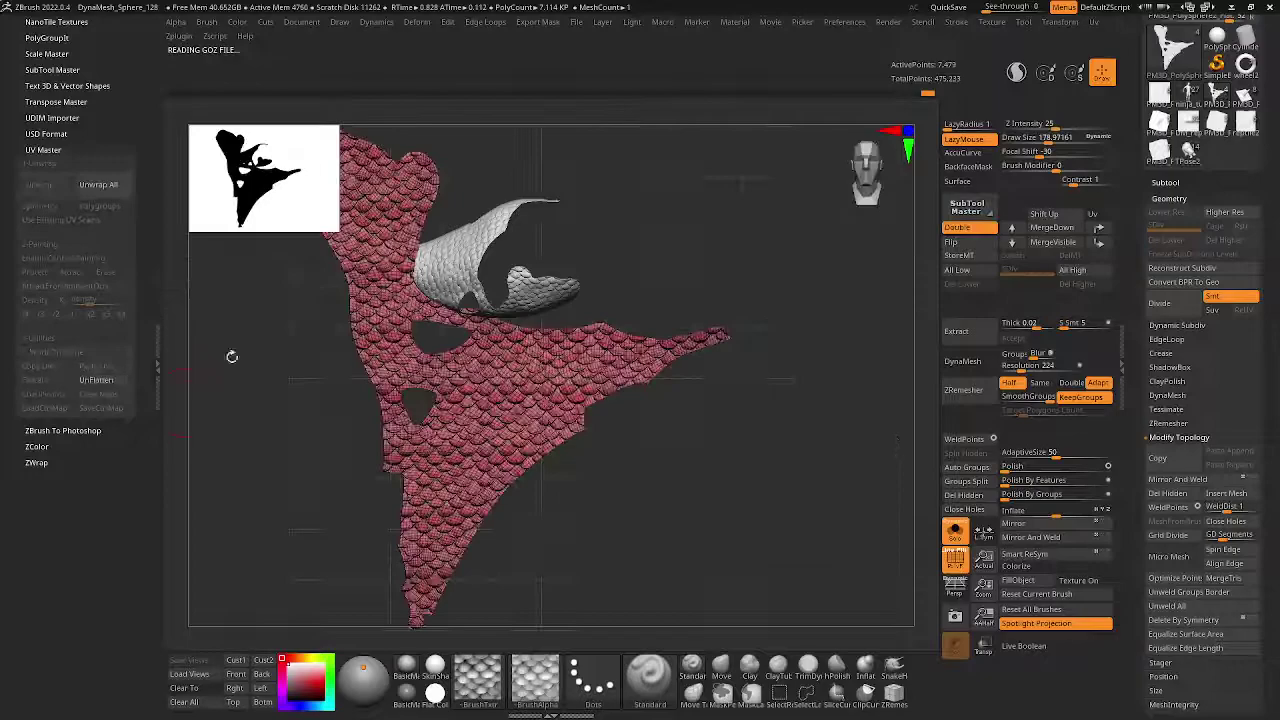
drag(657, 400, 665, 405)
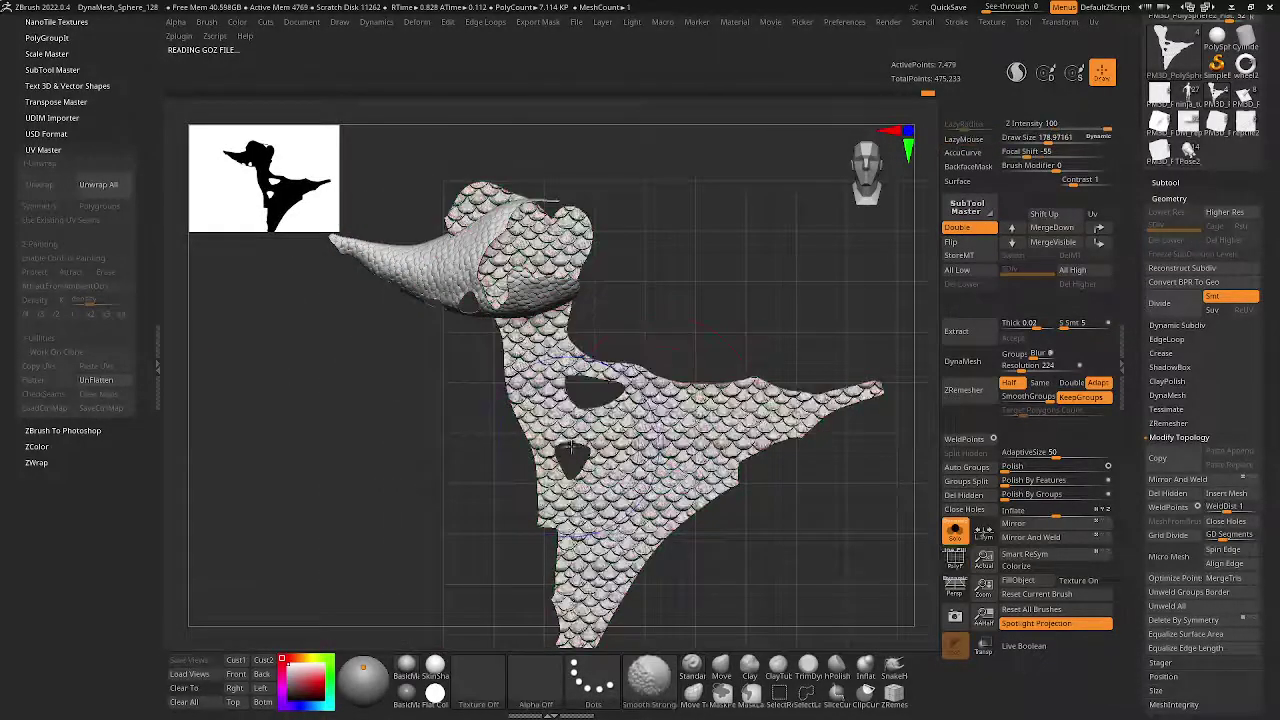
key(space)
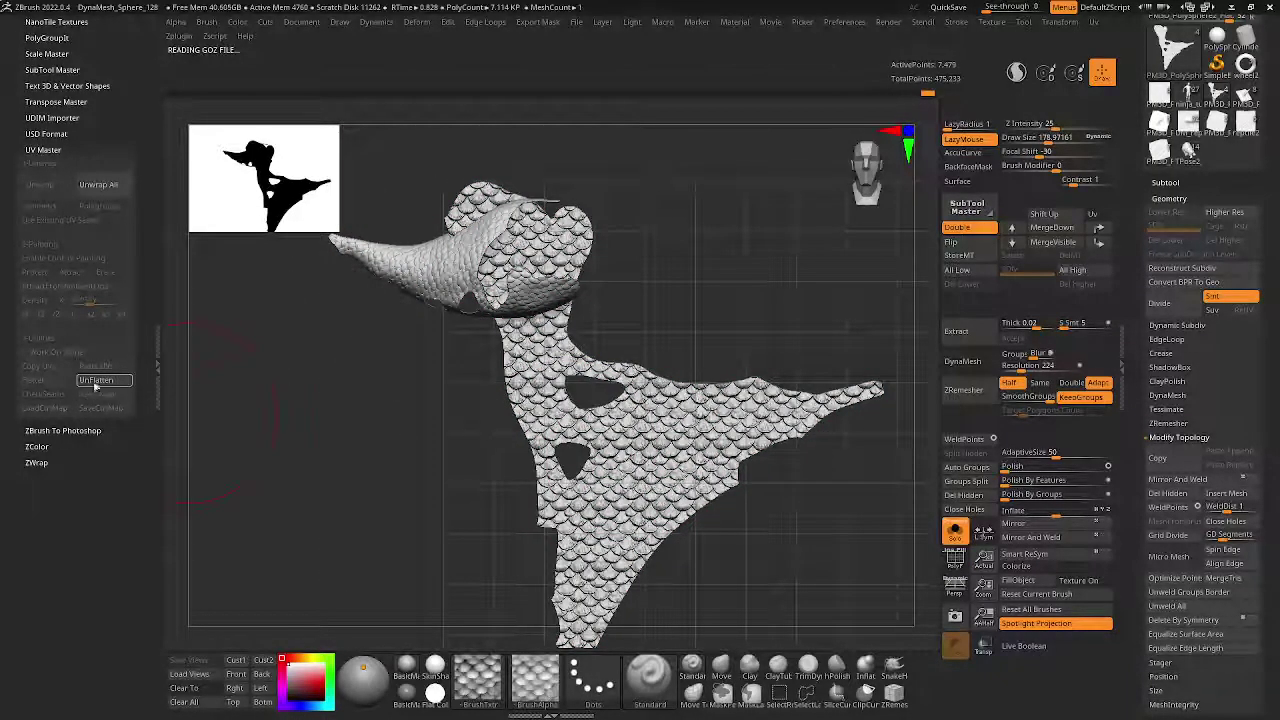
click(96, 381)
- Polish the scale patch via Deformation, briefly show the whole fish, then solo the patch again
drag(825, 301, 845, 301)
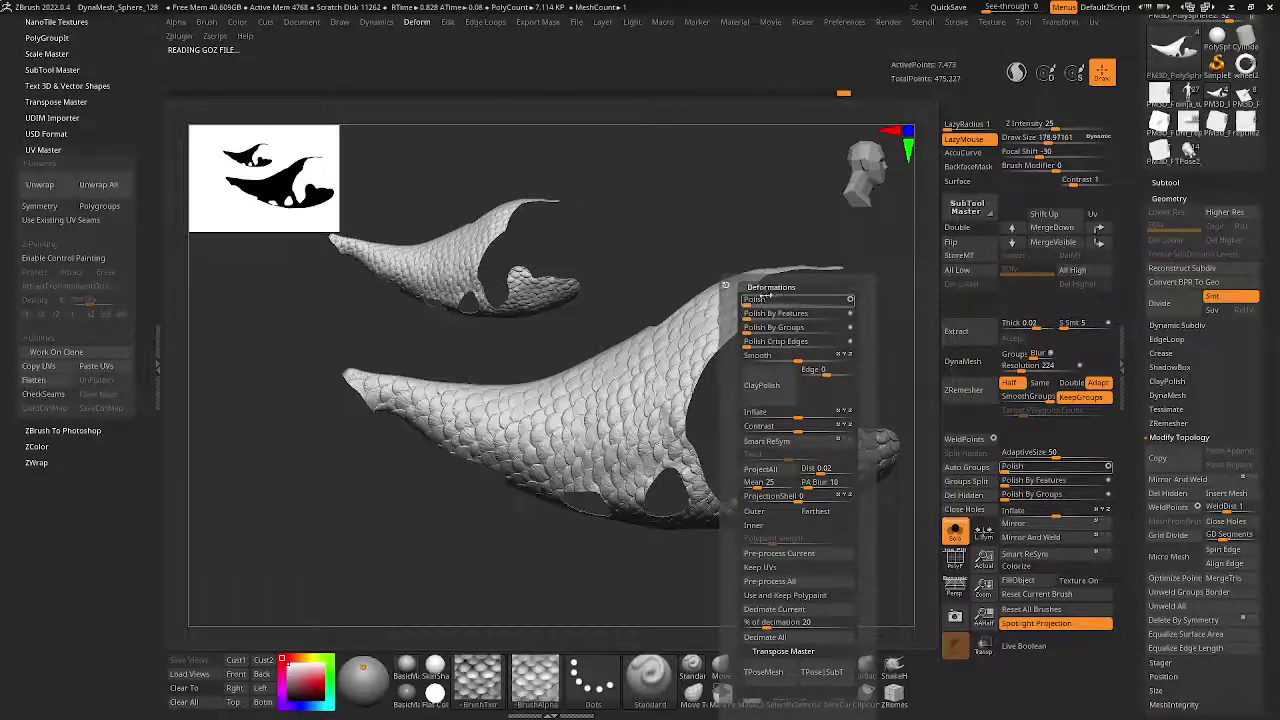
key(e)
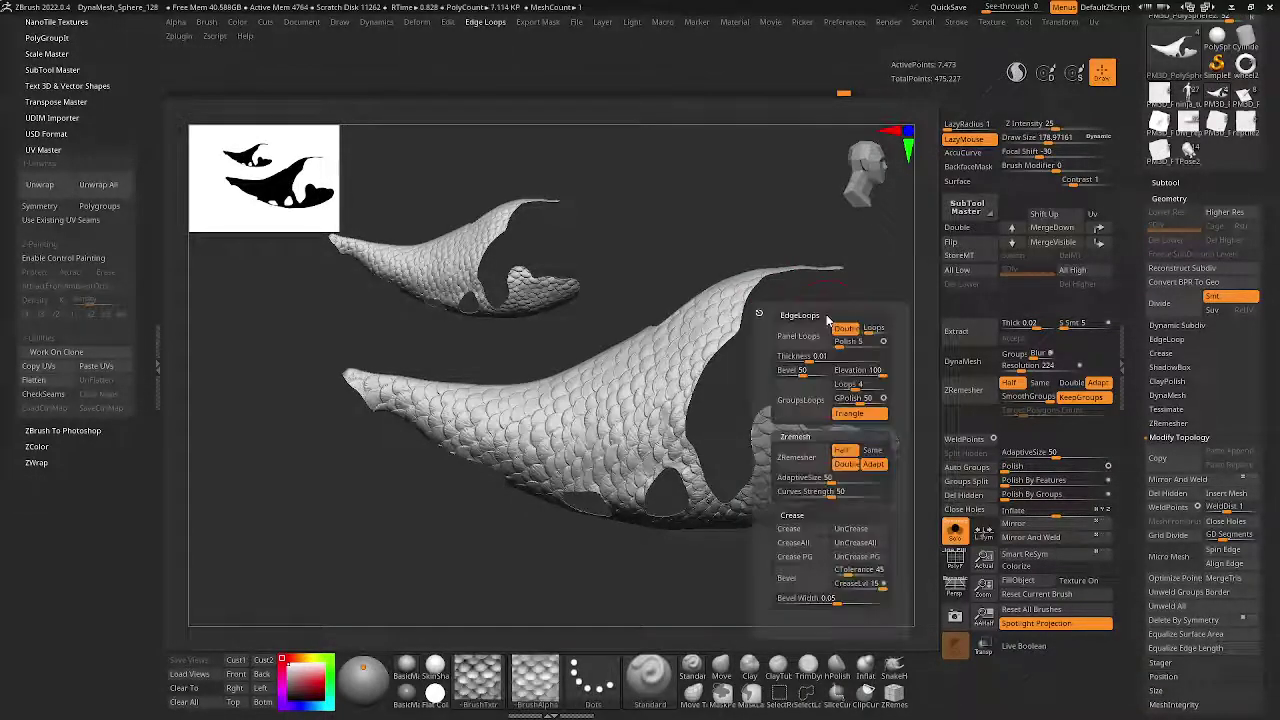
key(d)
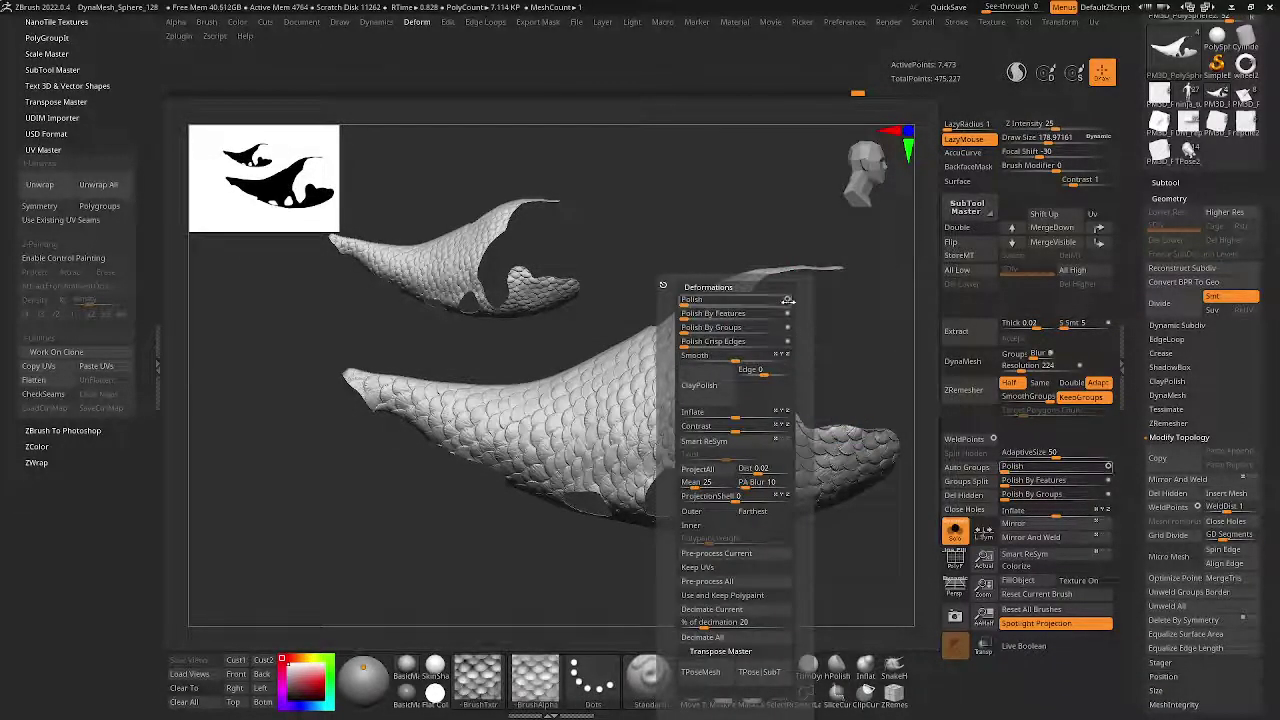
key(d)
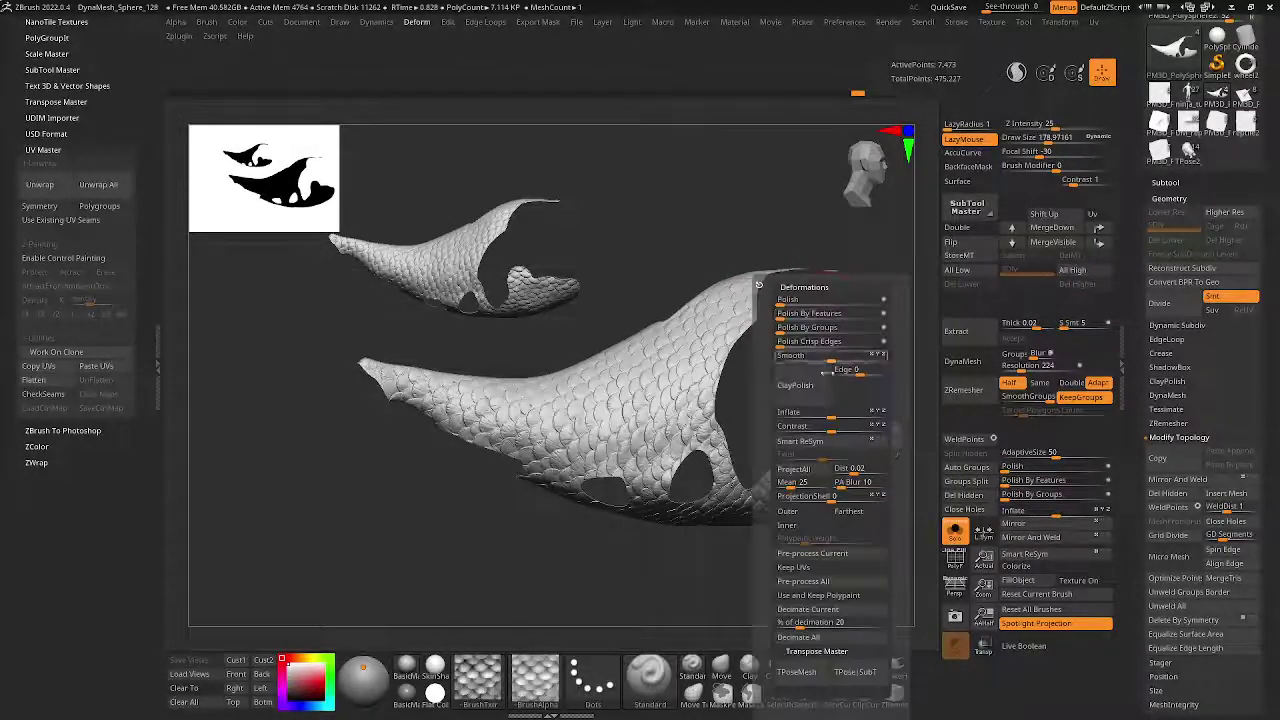
key(e)
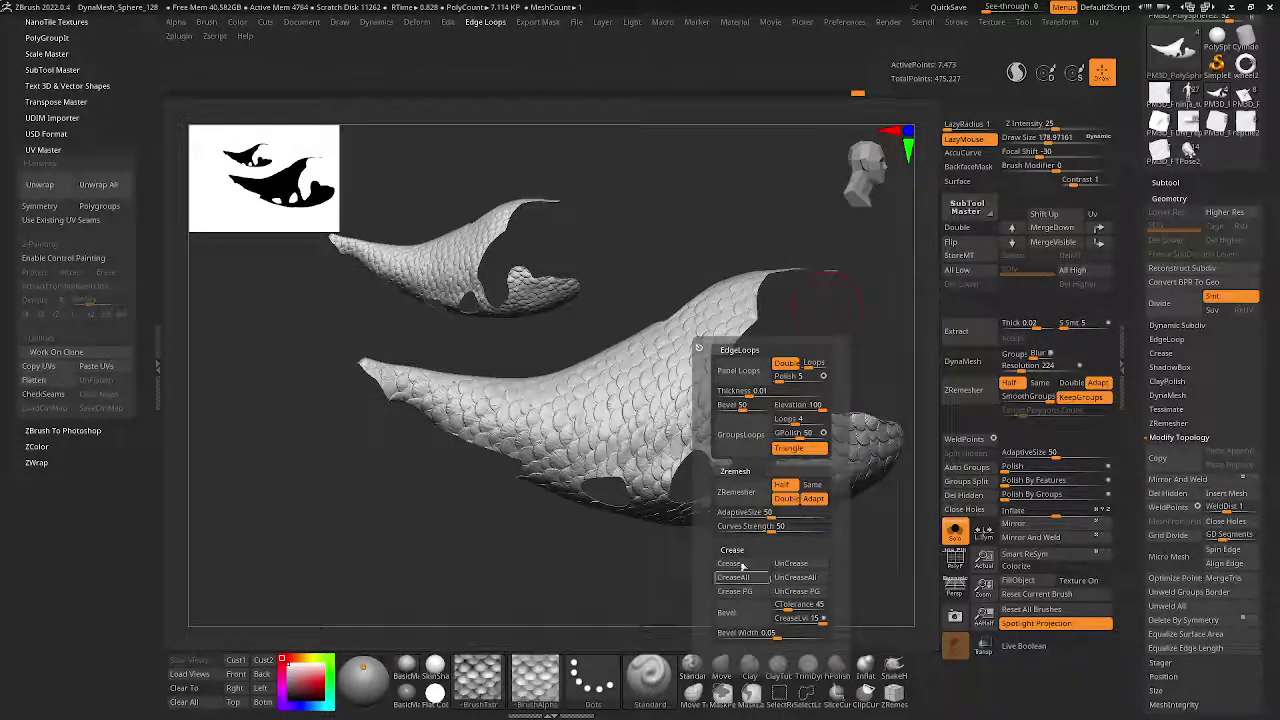
ctrl+shift+click(790, 345)
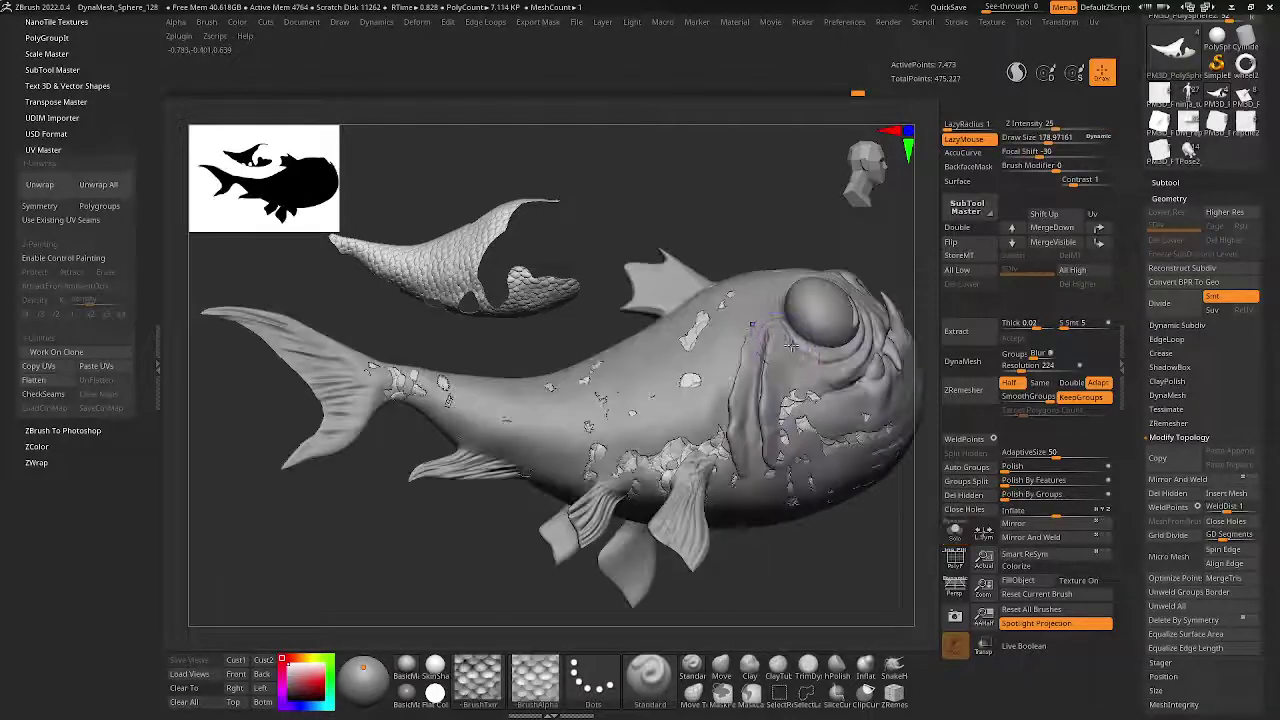
ctrl+shift+click(765, 350)
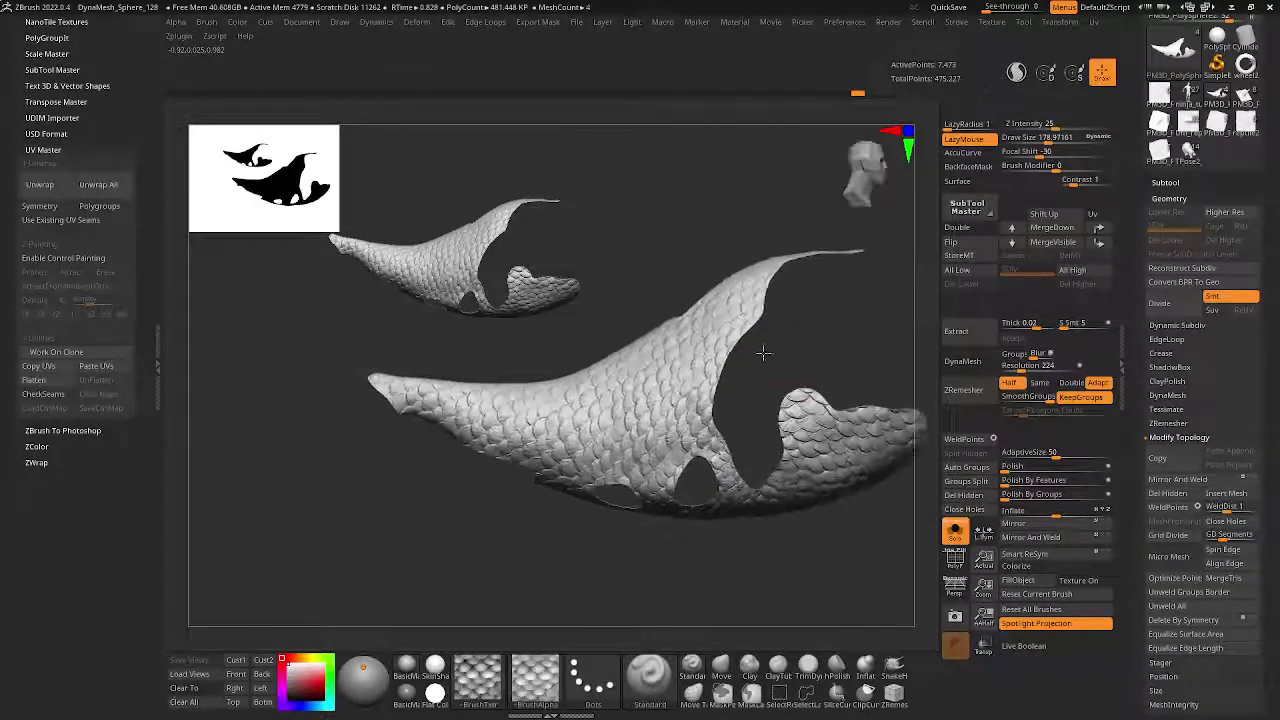
- Collapse Geometry and apply MaskByNoise from Tool > Surface to the subdivided scale patch
mouse_move(763, 352)
mouse_down()
mouse_move(766, 589)
mouse_move(855, 362)
mouse_up()
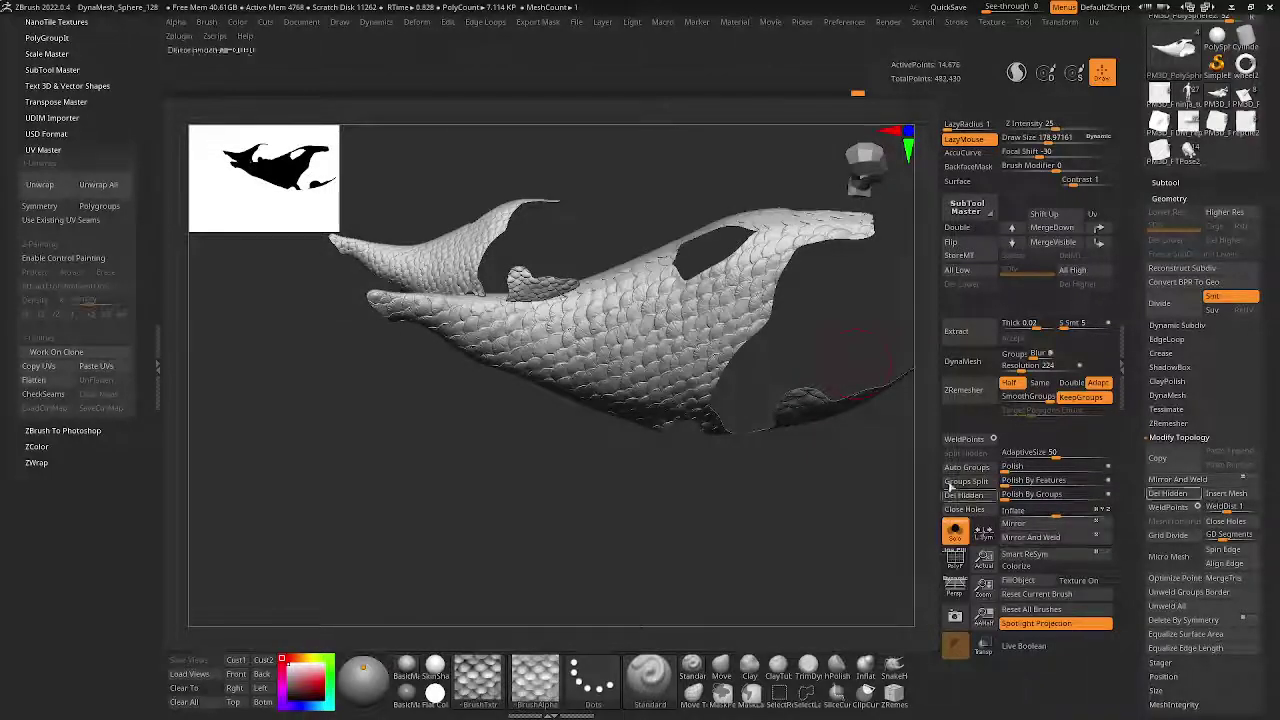
mouse_move(677, 394)
mouse_down()
mouse_move(650, 370)
mouse_move(735, 378)
mouse_move(740, 331)
mouse_up()
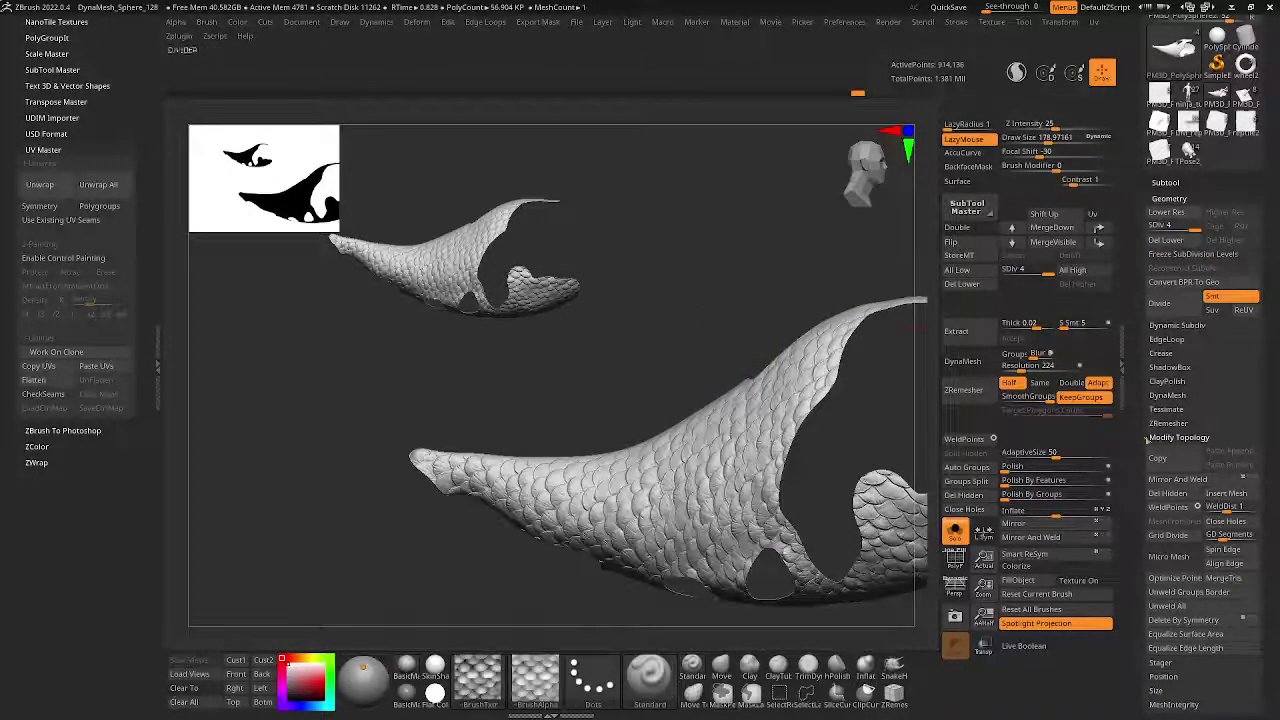
click(1170, 200)
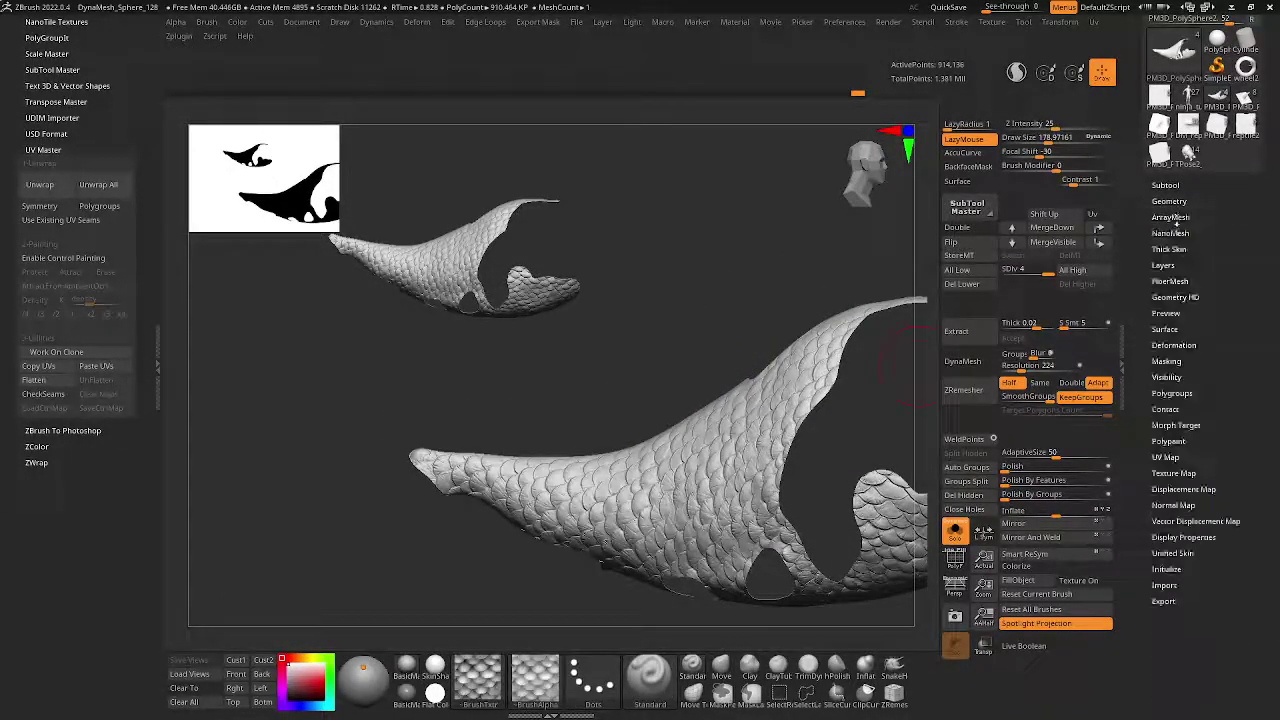
click(1164, 329)
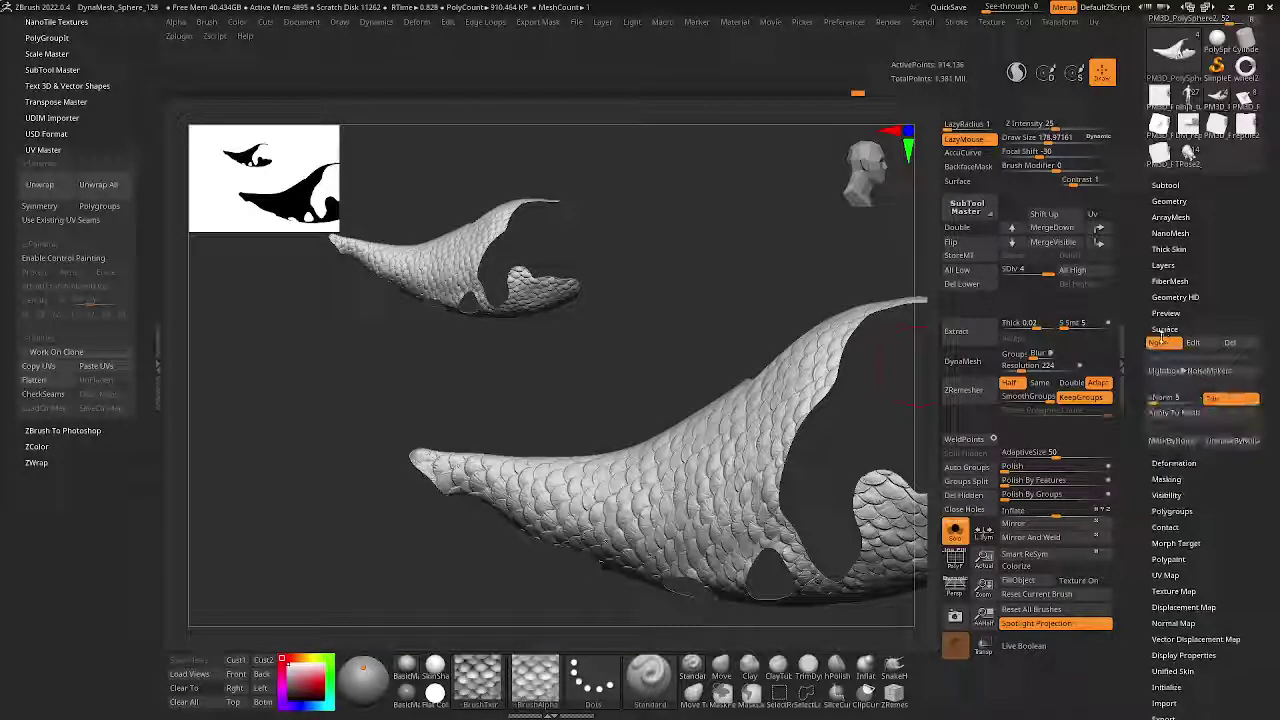
click(1165, 445)
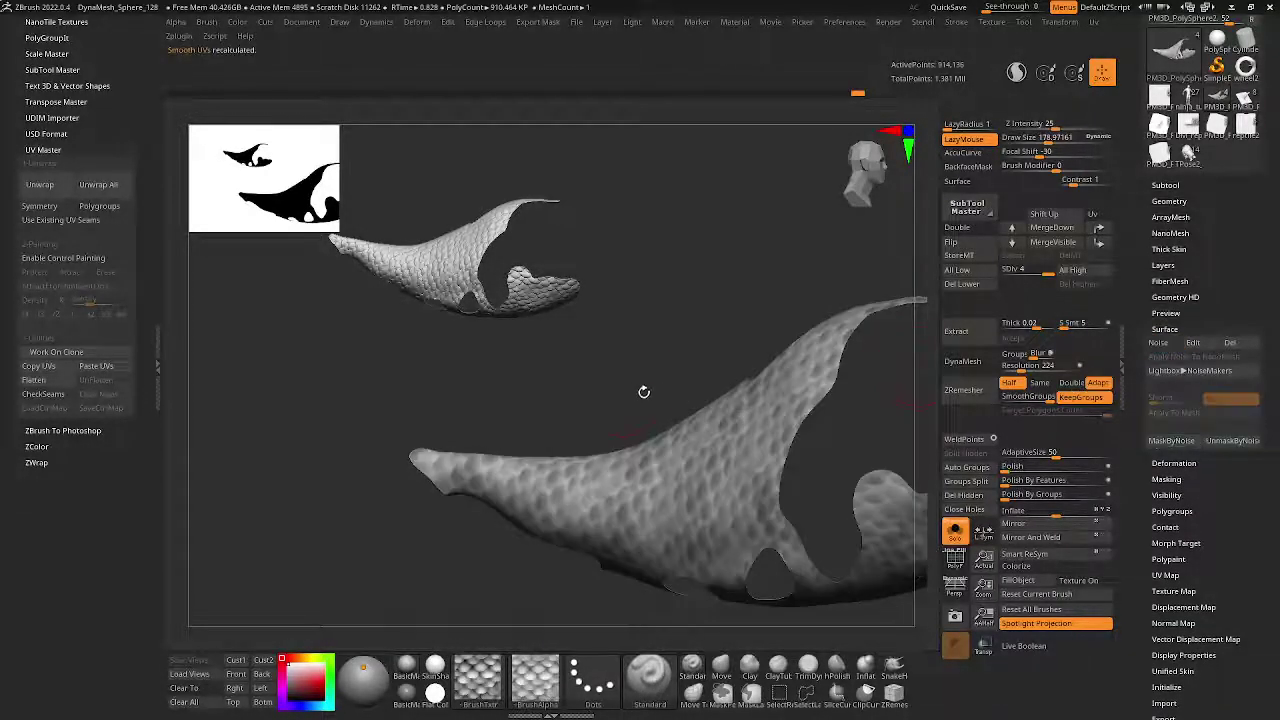
mouse_move(643, 380)
mouse_down()
mouse_move(693, 418)
mouse_move(720, 466)
mouse_move(700, 557)
mouse_move(686, 326)
mouse_up()
- Inspect the head against the scaled body from side, front and belly views, shrinking the brush
drag(662, 276, 734, 376)
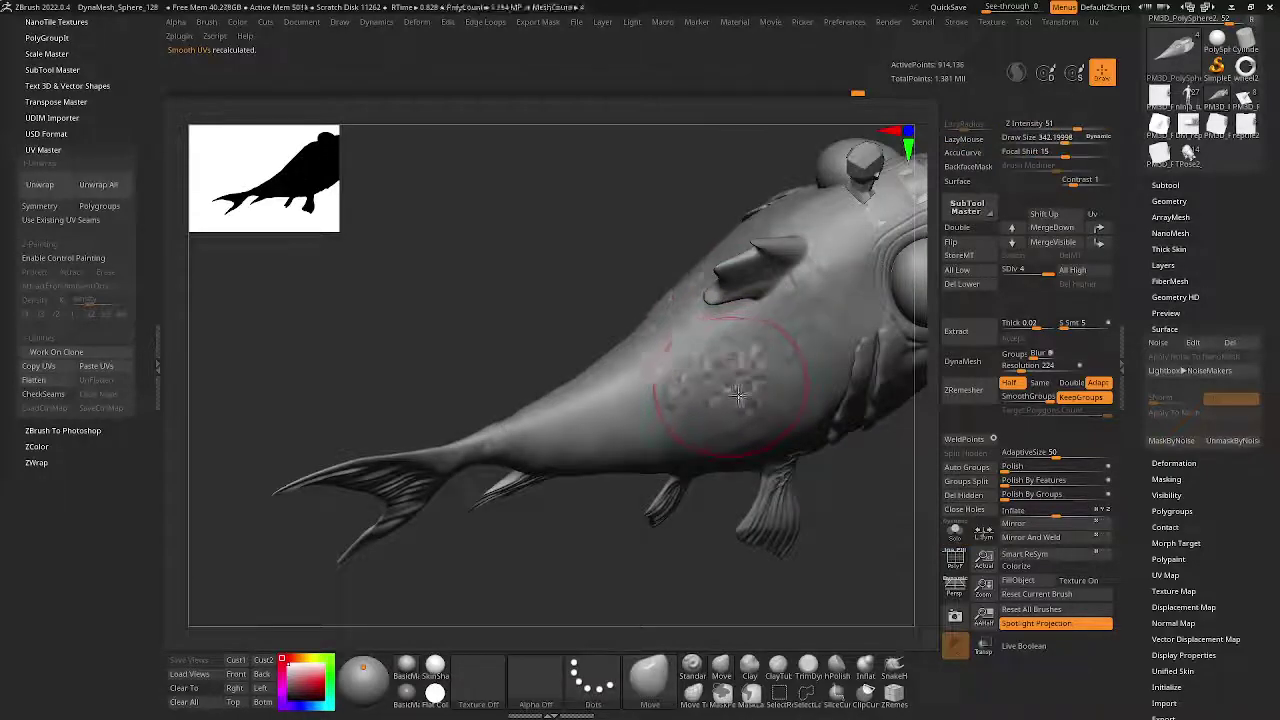
drag(737, 395, 658, 373)
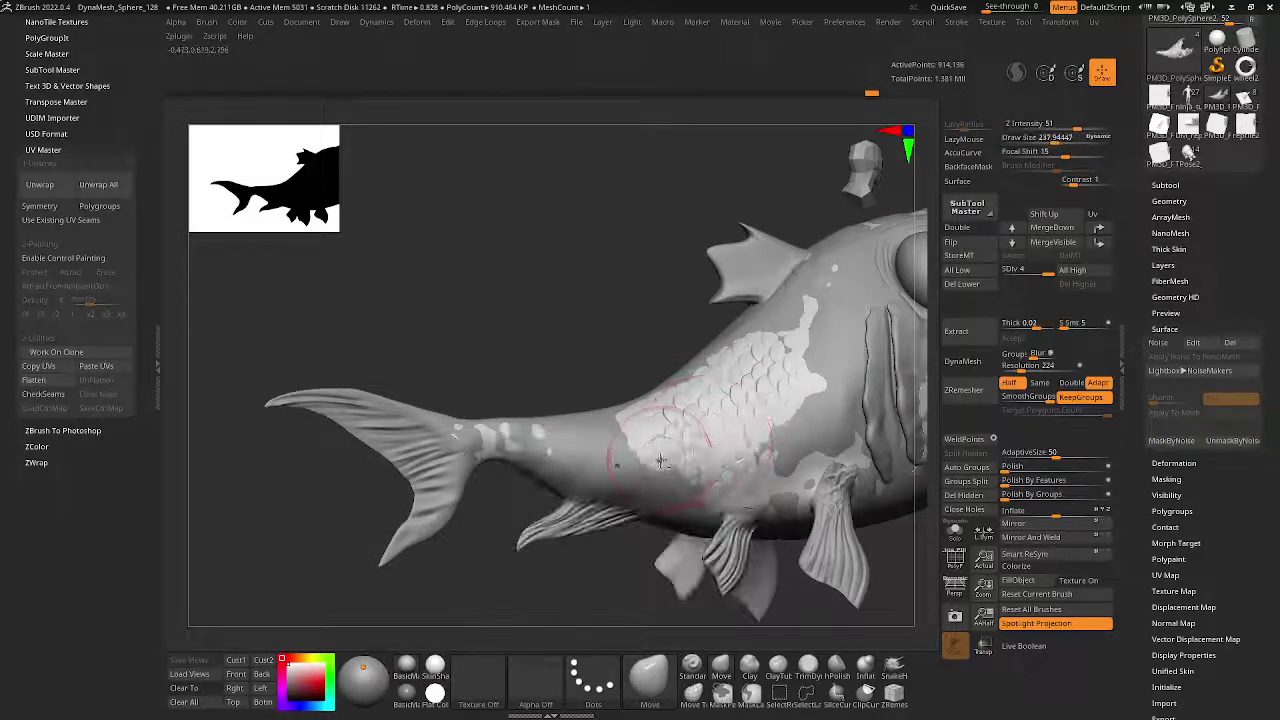
drag(674, 492, 617, 454)
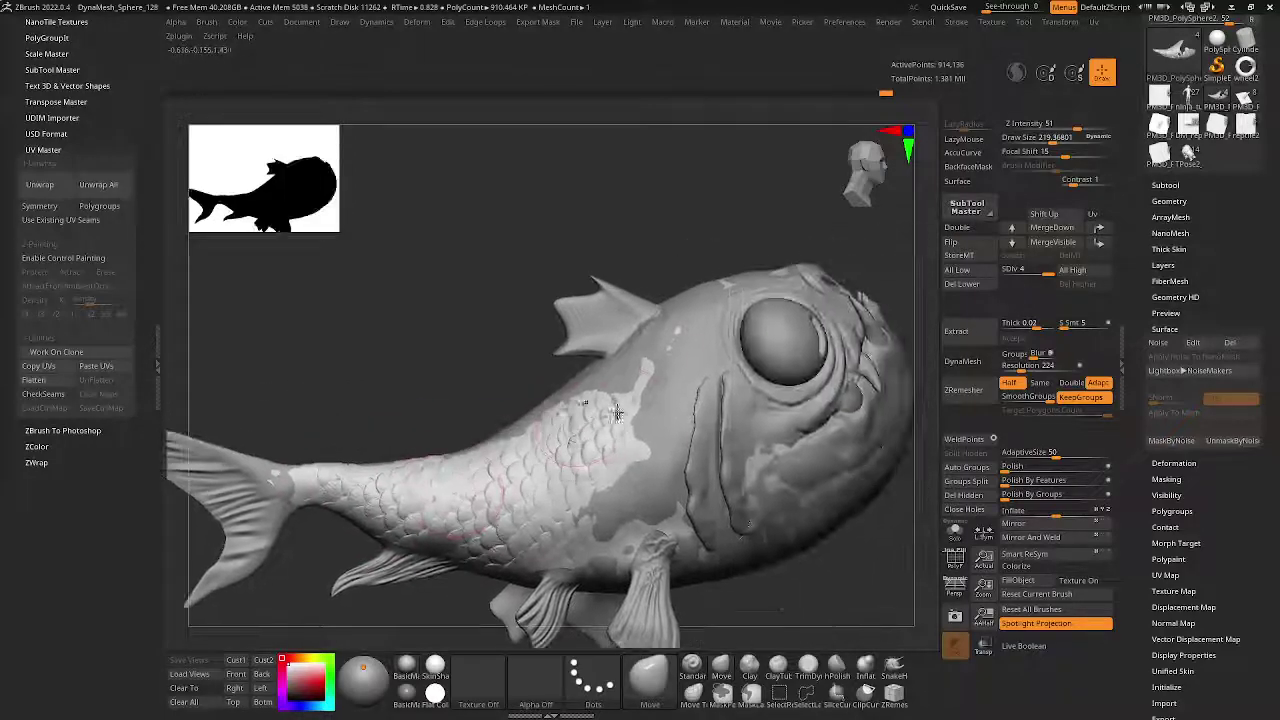
mouse_move(630, 440)
mouse_down()
mouse_move(614, 400)
mouse_move(648, 438)
mouse_move(580, 425)
mouse_up()
right_click(648, 438)
mouse_move(668, 308)
mouse_down()
mouse_move(640, 453)
mouse_move(803, 424)
mouse_move(825, 432)
mouse_up()
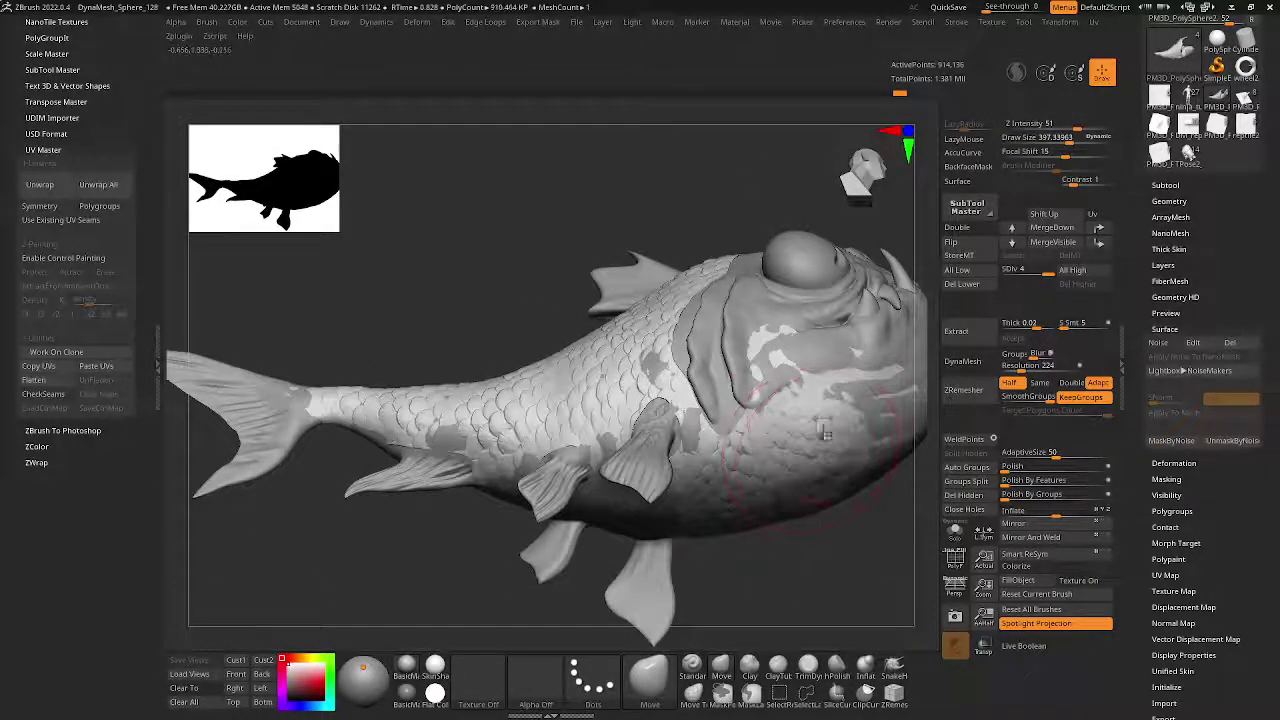
mouse_move(783, 360)
mouse_down()
mouse_move(623, 423)
mouse_move(730, 460)
mouse_move(731, 359)
mouse_move(738, 410)
mouse_move(690, 390)
mouse_move(643, 334)
mouse_move(697, 458)
mouse_move(548, 433)
mouse_move(482, 455)
mouse_move(421, 519)
mouse_move(525, 323)
mouse_up()
key(space)
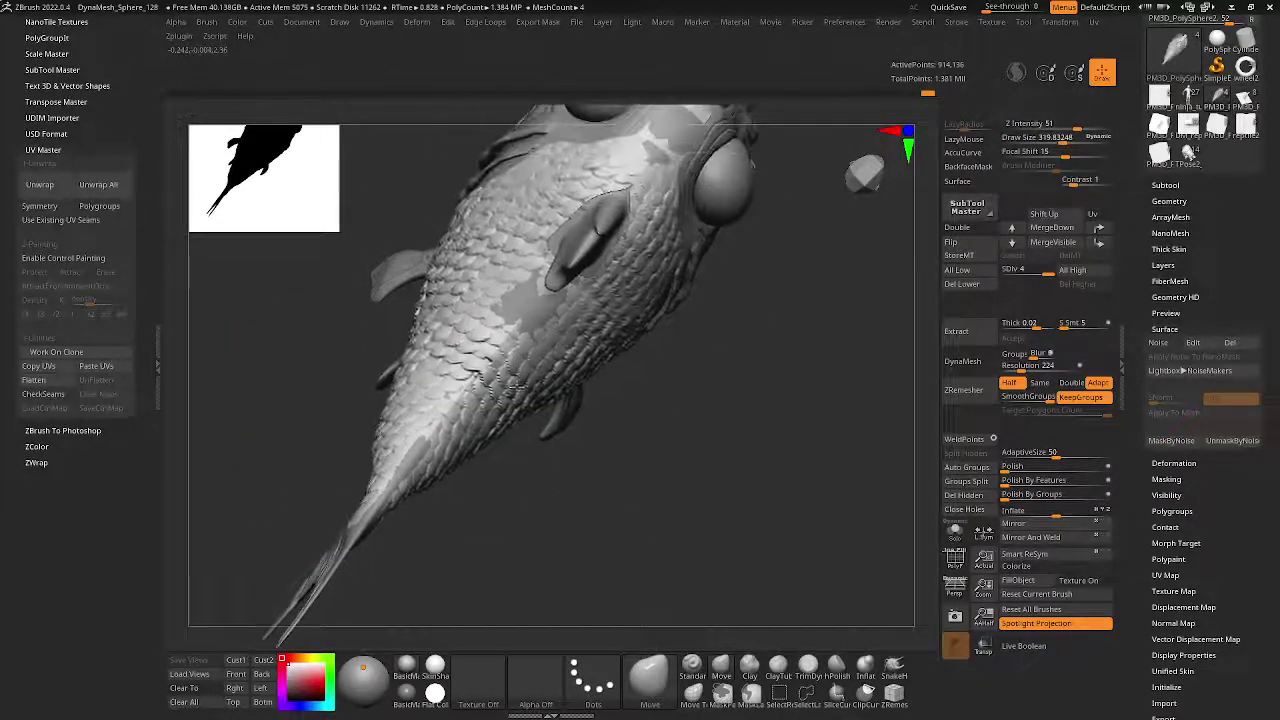
- Switch to the Move brush (B-M-V) and turn the fish to see its head side-on
key(b)
key(m)
key(v)
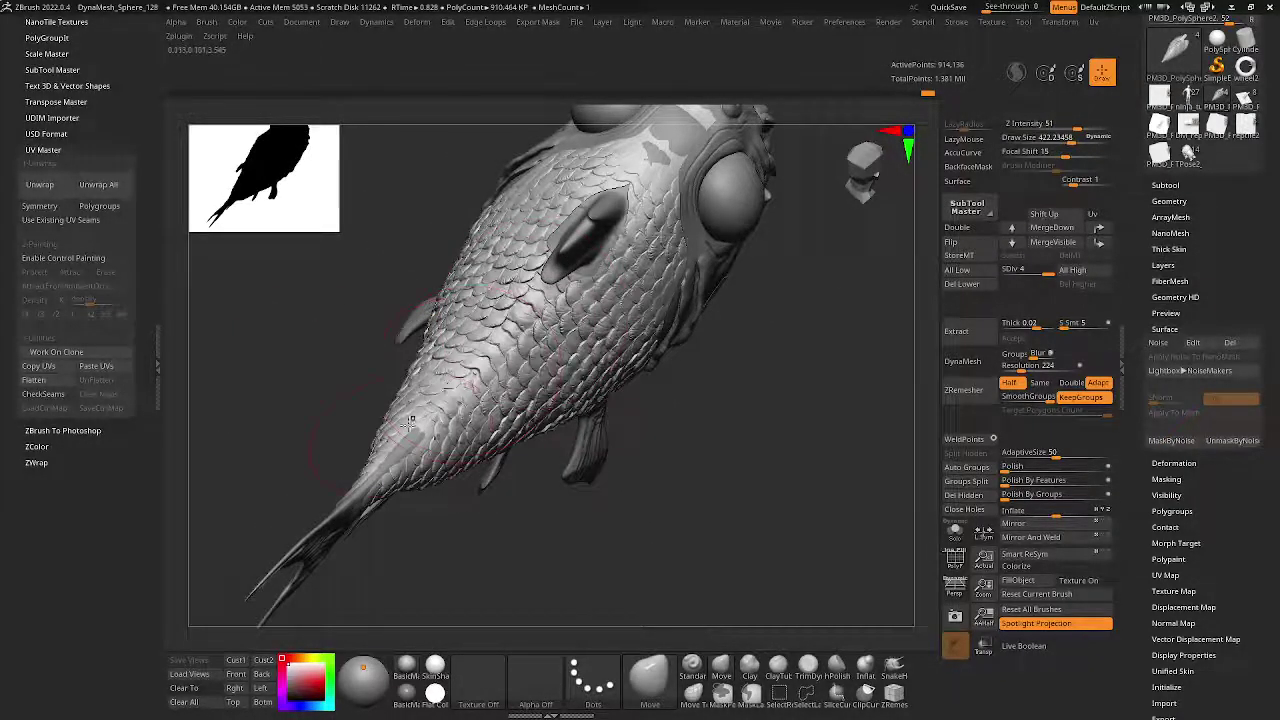
mouse_move(398, 442)
mouse_down()
mouse_move(446, 309)
mouse_move(730, 392)
mouse_move(846, 323)
mouse_move(740, 290)
mouse_up()
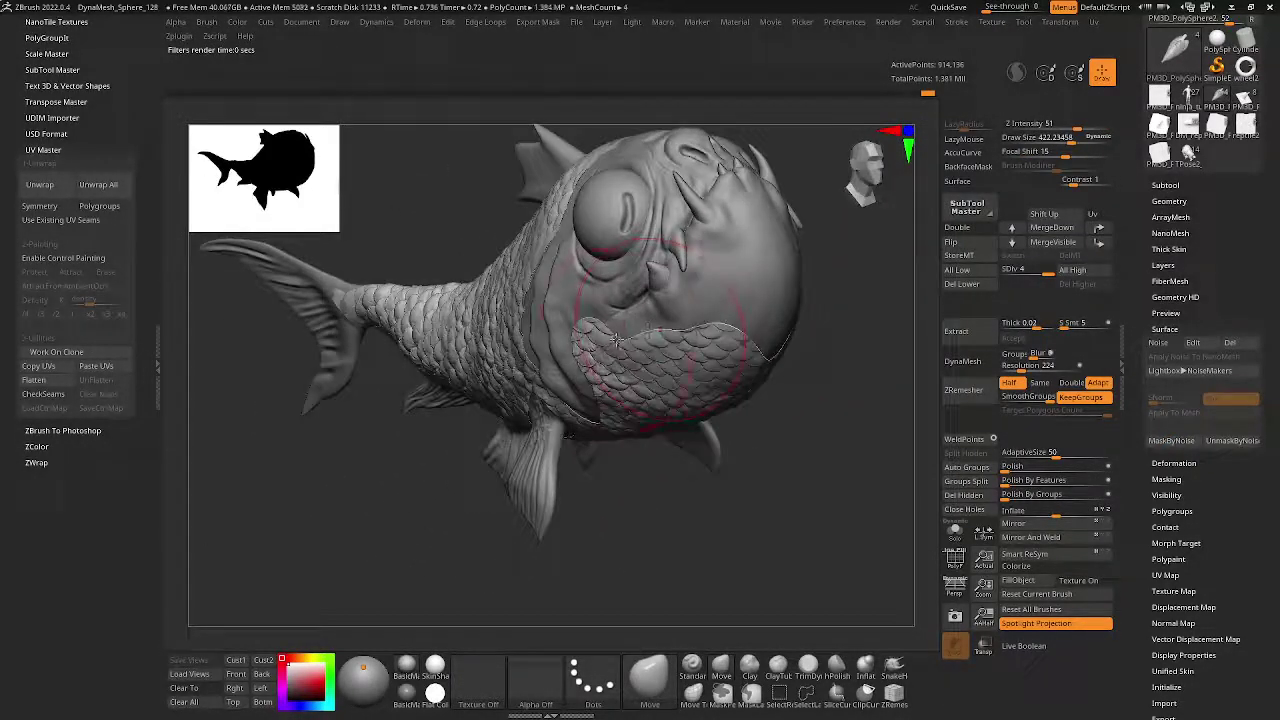
key(ctrl)
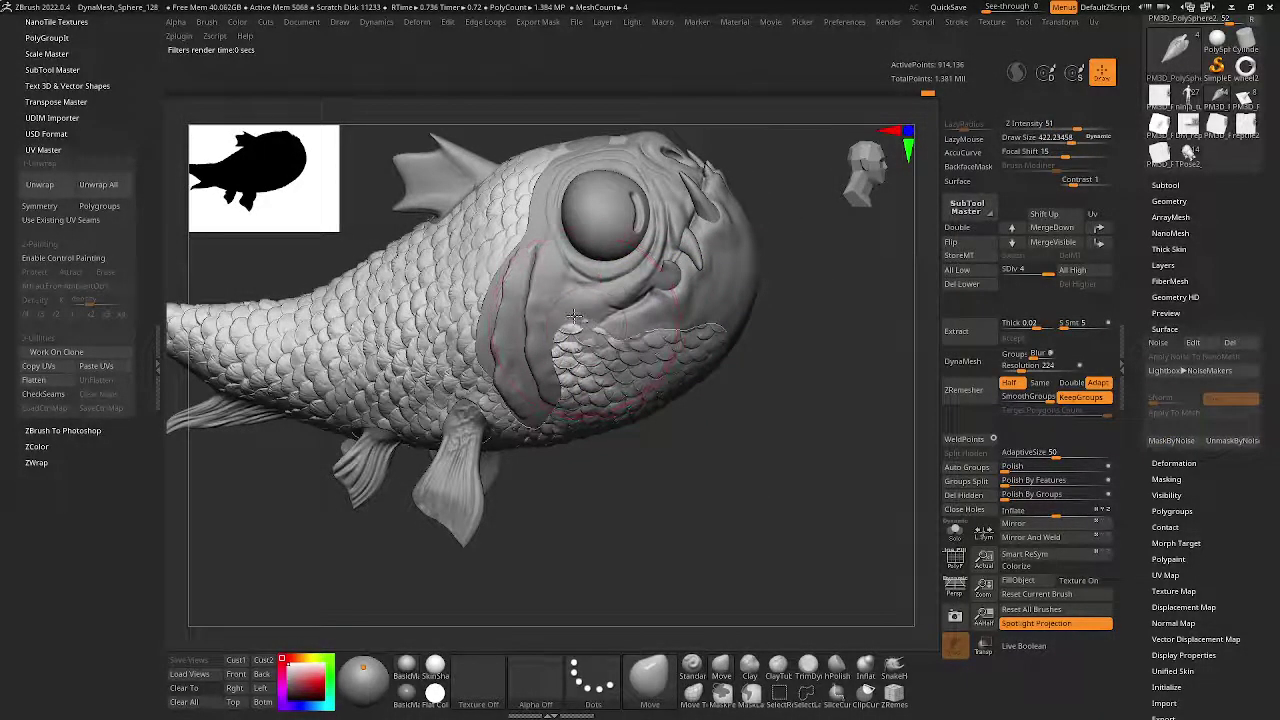
drag(583, 318, 732, 340)
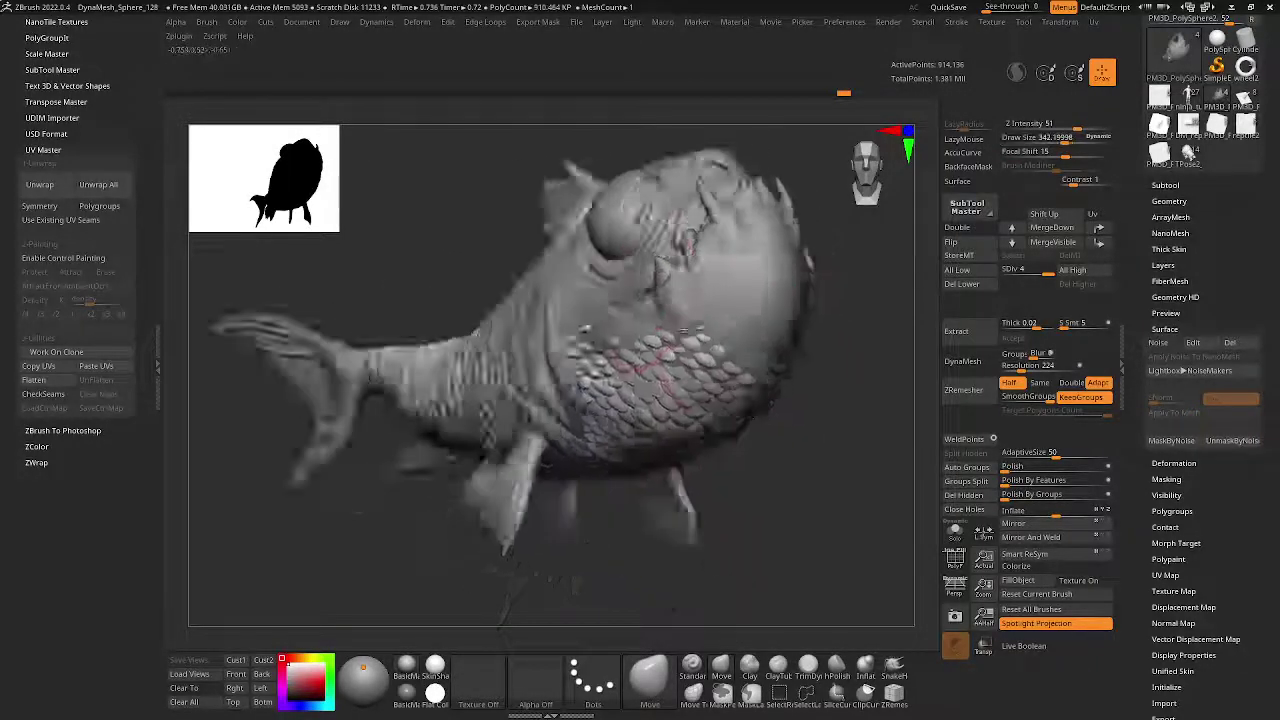
mouse_move(748, 362)
right_down()
mouse_move(714, 406)
mouse_move(540, 372)
right_up()
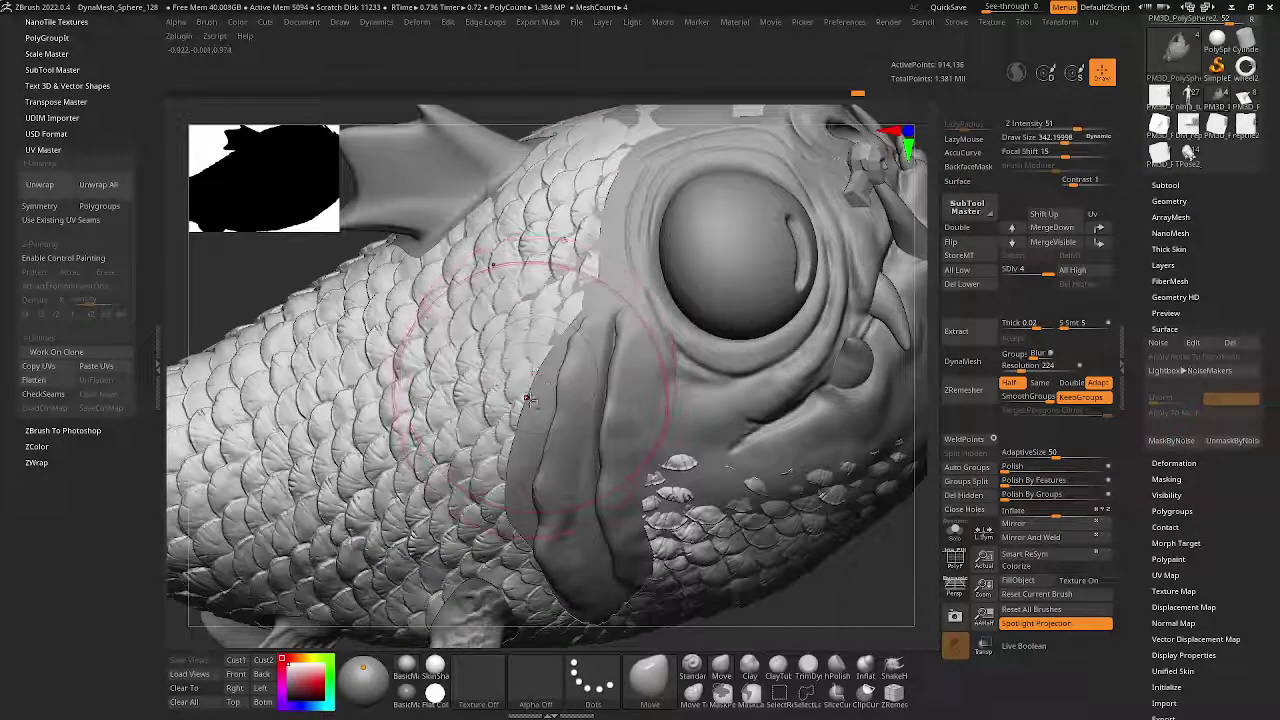
right_drag(521, 398, 508, 387)
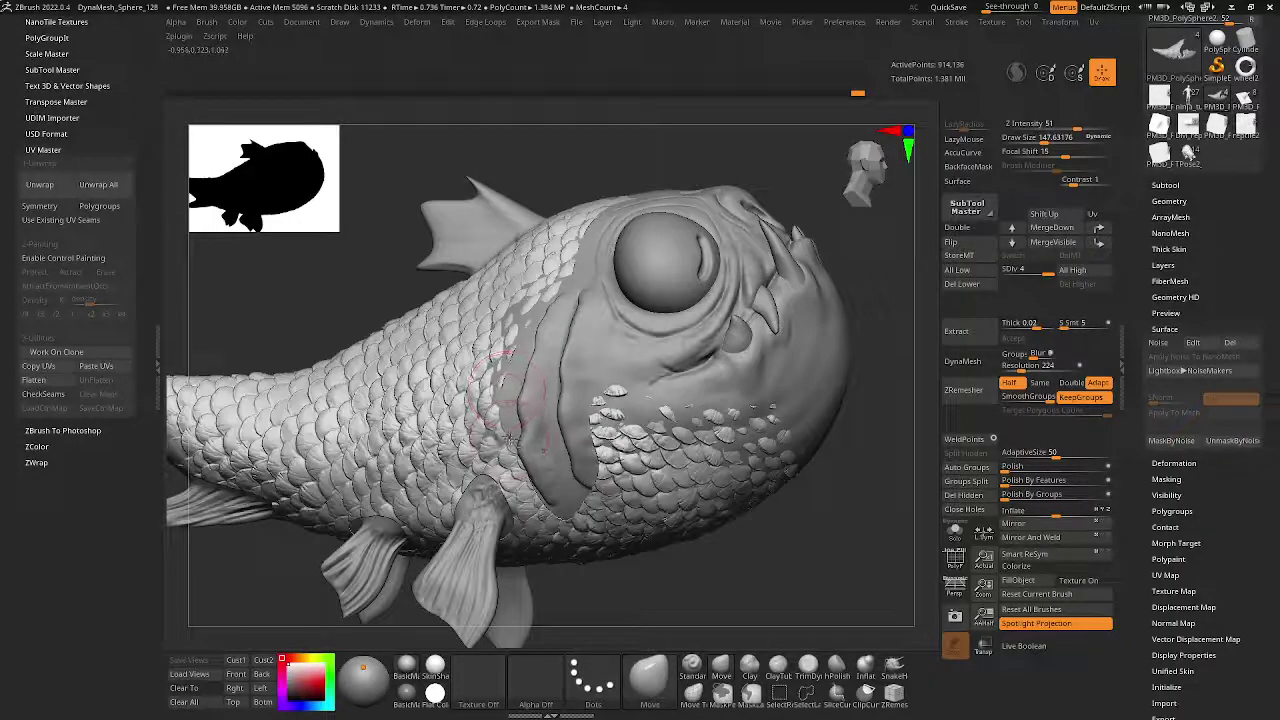
key(s)
drag(533, 485, 565, 515)
mouse_move(550, 511)
right_down()
mouse_move(430, 455)
mouse_move(543, 453)
mouse_move(871, 403)
right_up()
right_click(871, 403)
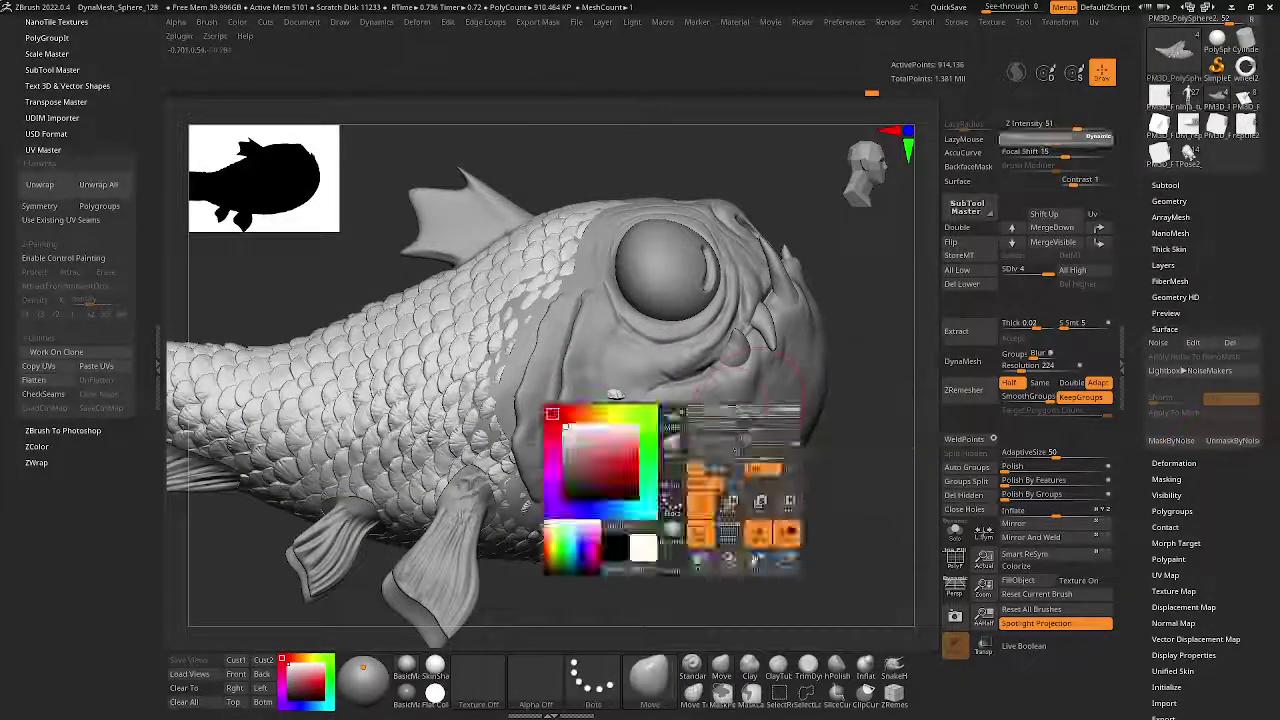
right_drag(643, 371, 495, 460)
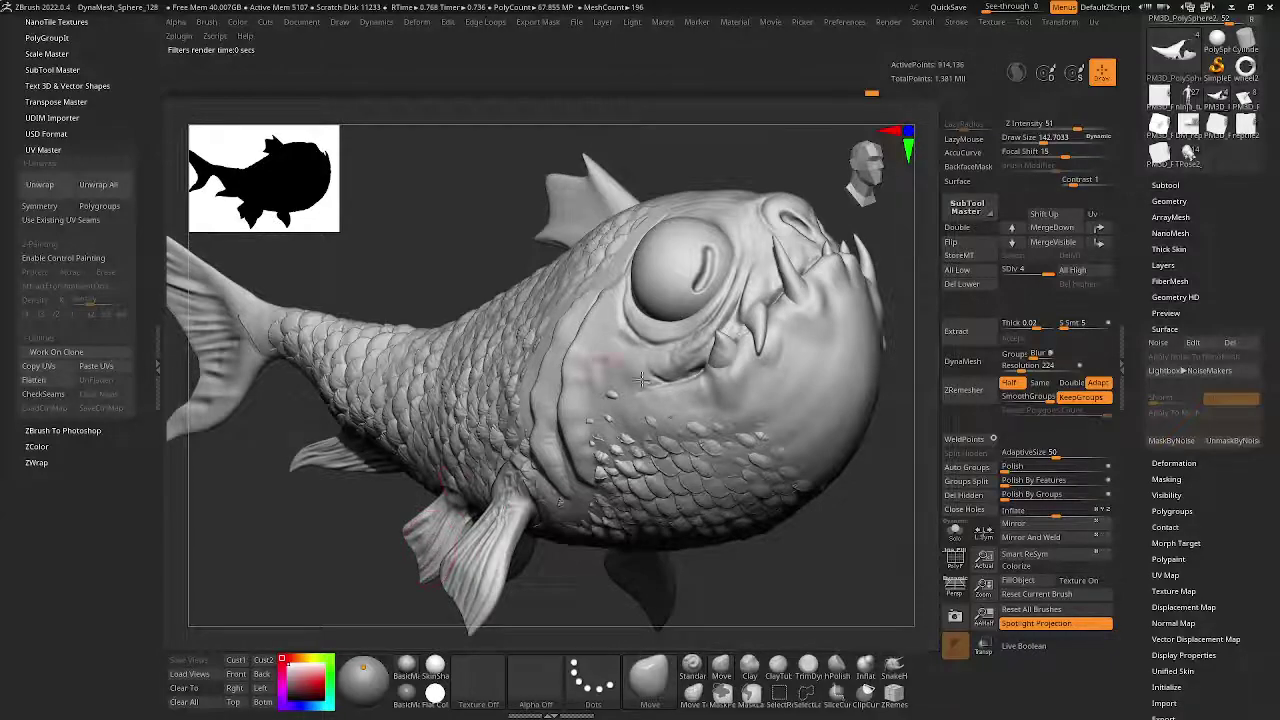
mouse_move(777, 347)
ctrl+right_down()
mouse_move(834, 251)
mouse_move(545, 368)
mouse_move(612, 375)
mouse_move(486, 371)
mouse_move(678, 400)
ctrl+right_up()
- Solo the smooth base fish and step through subtools to compare it with the scaled mesh
alt+click(519, 357)
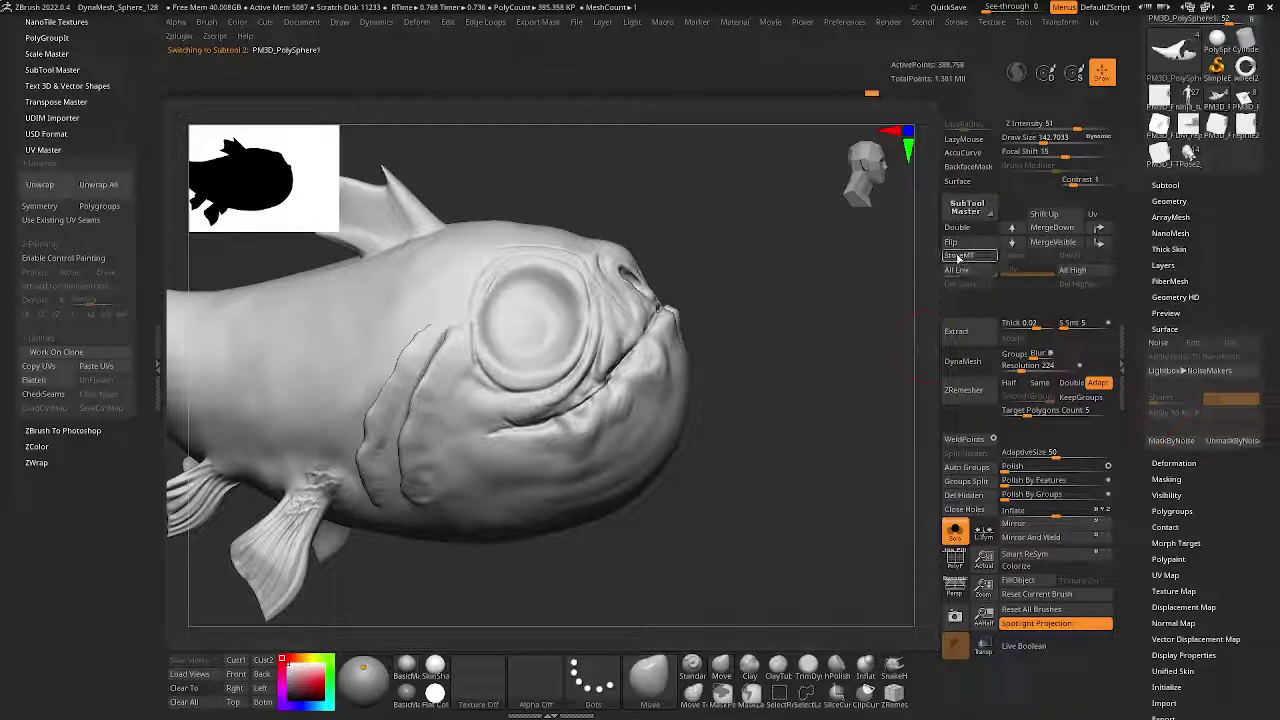
alt+right_drag(491, 286, 790, 300)
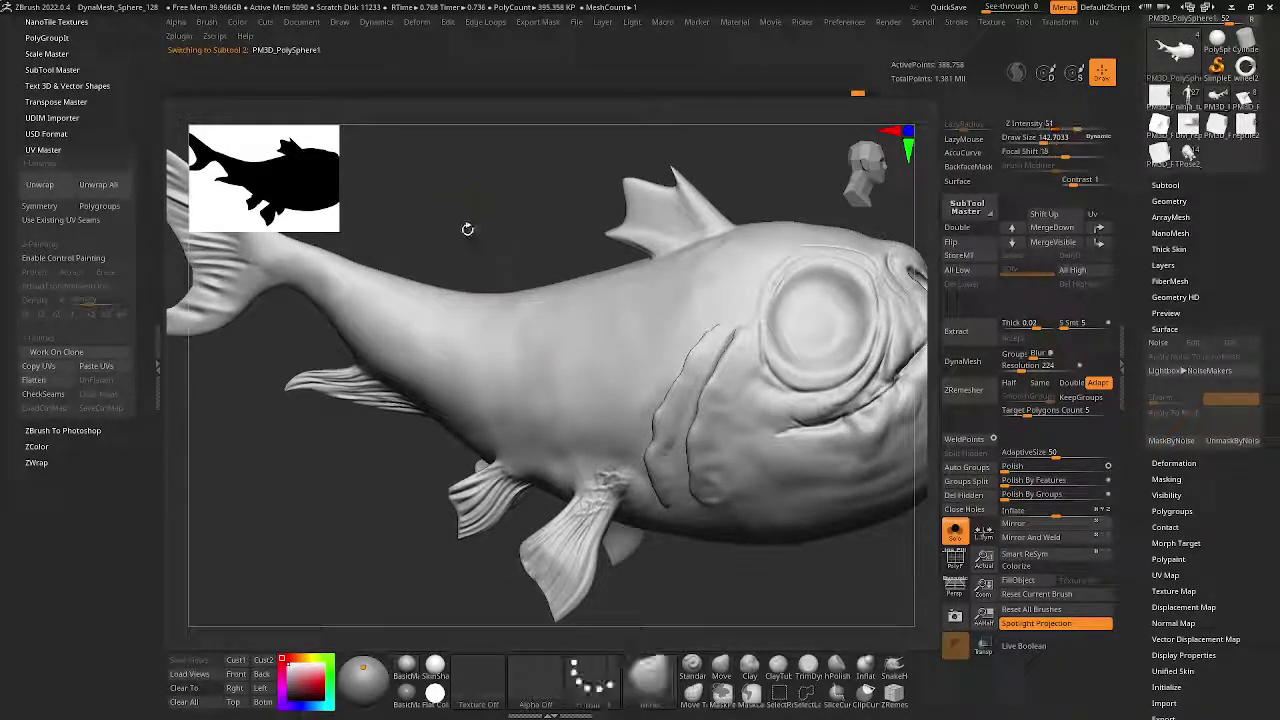
key(Down)
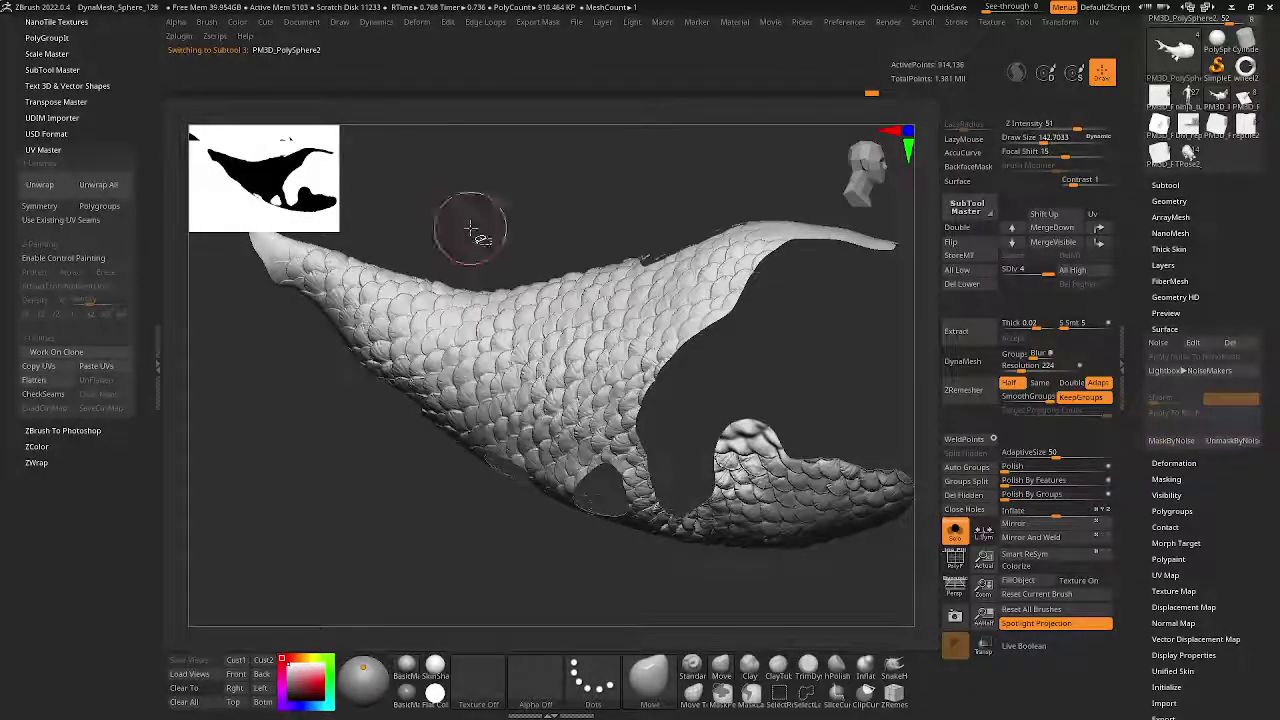
key(ctrl+shift)
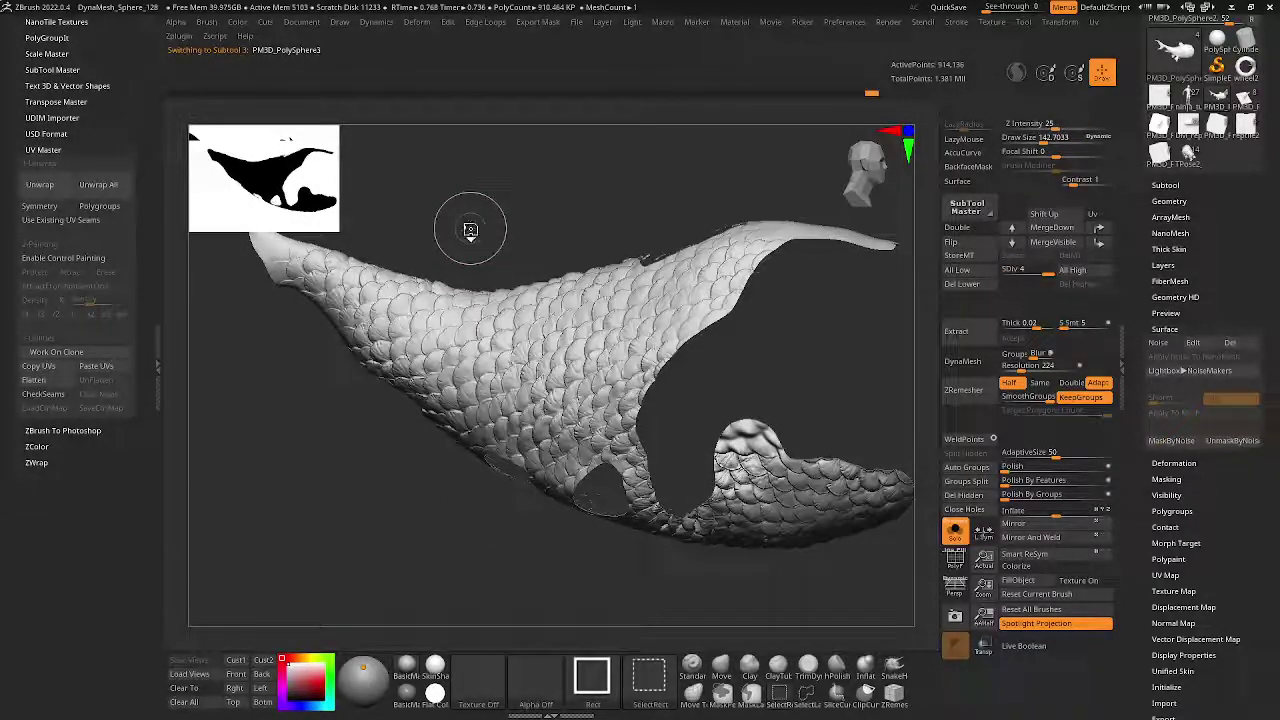
key(Down)
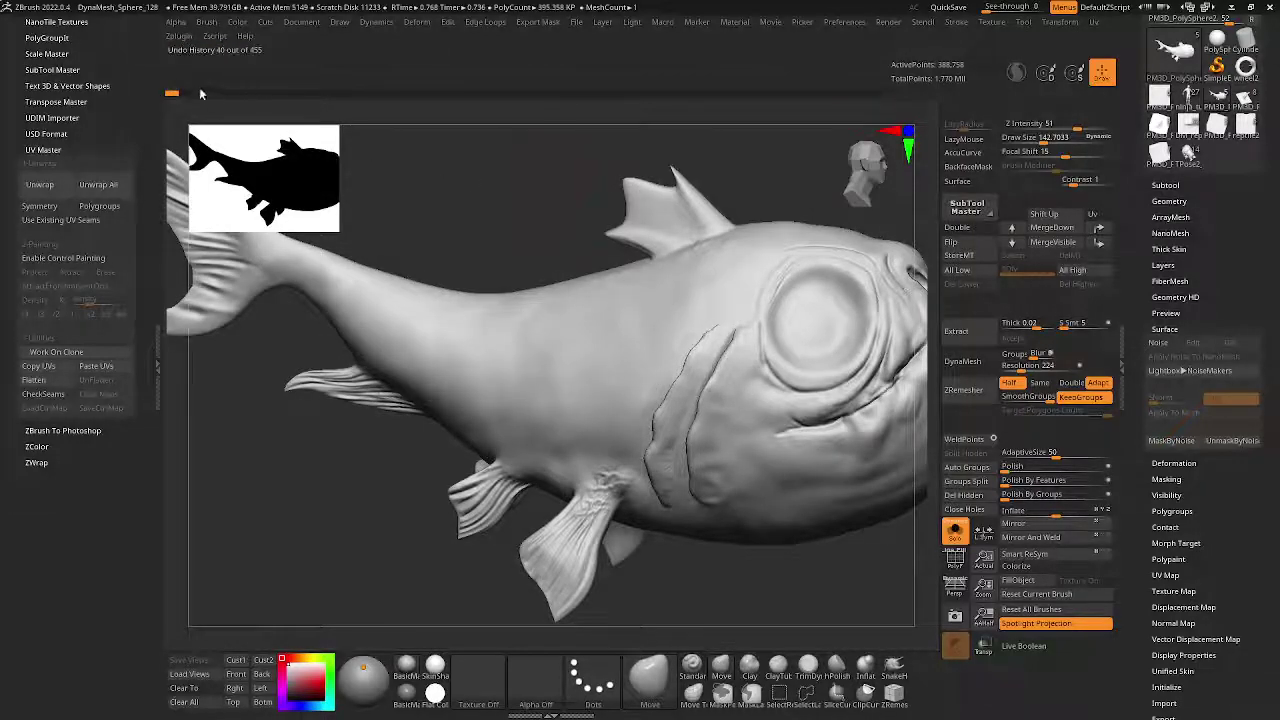
key(ctrl+shift)
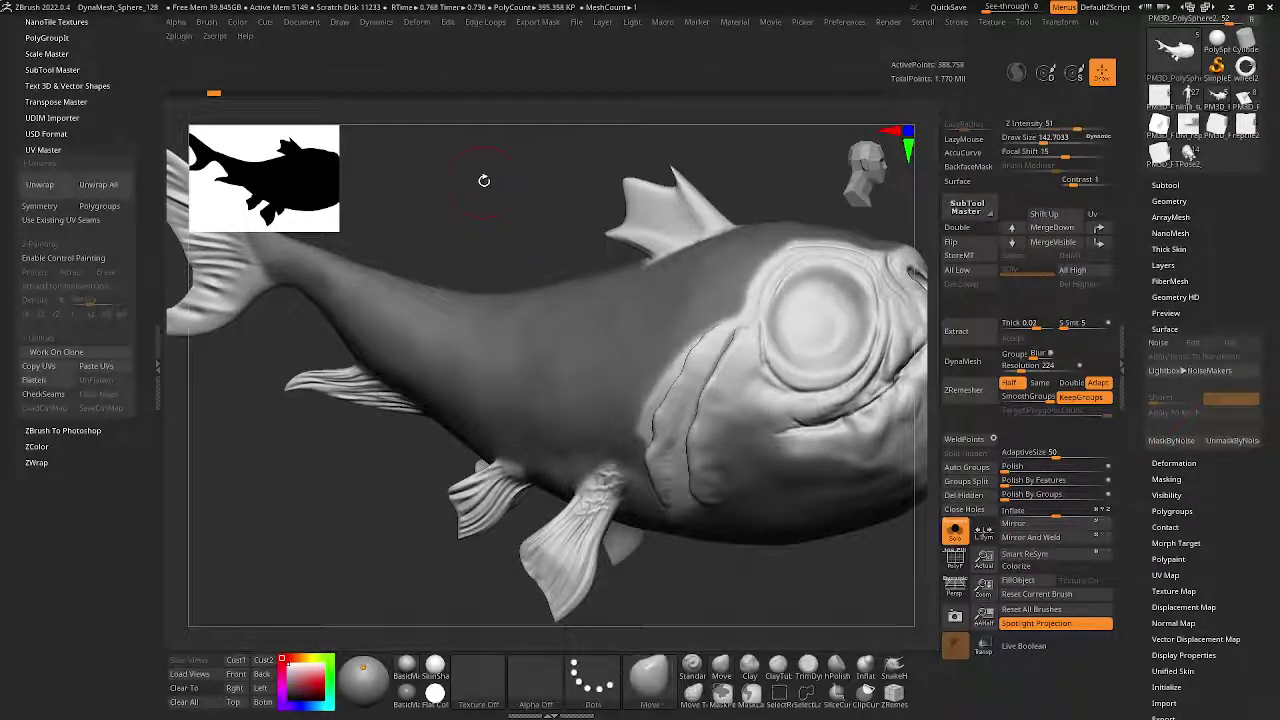
ctrl+click(484, 180)
- Select PM3D_PolySphere2 in the Subtool list and confirm the undo-history warning
click(1166, 186)
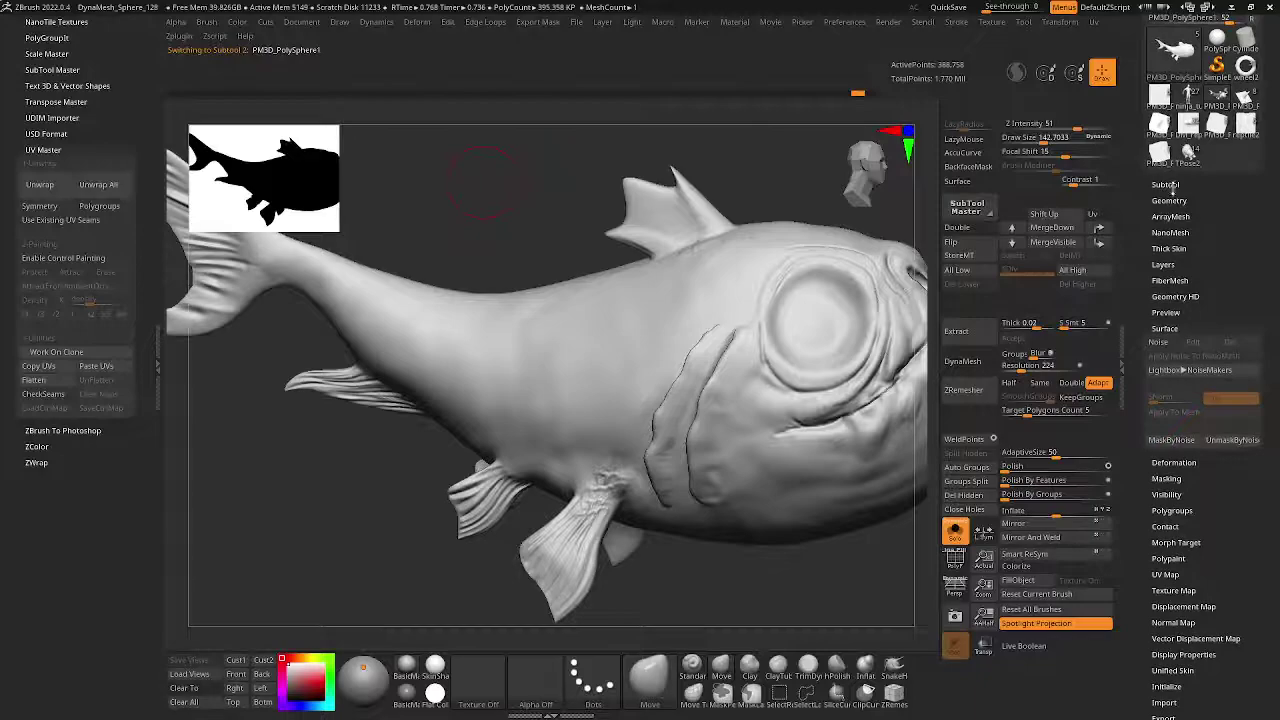
drag(1143, 118, 1130, 217)
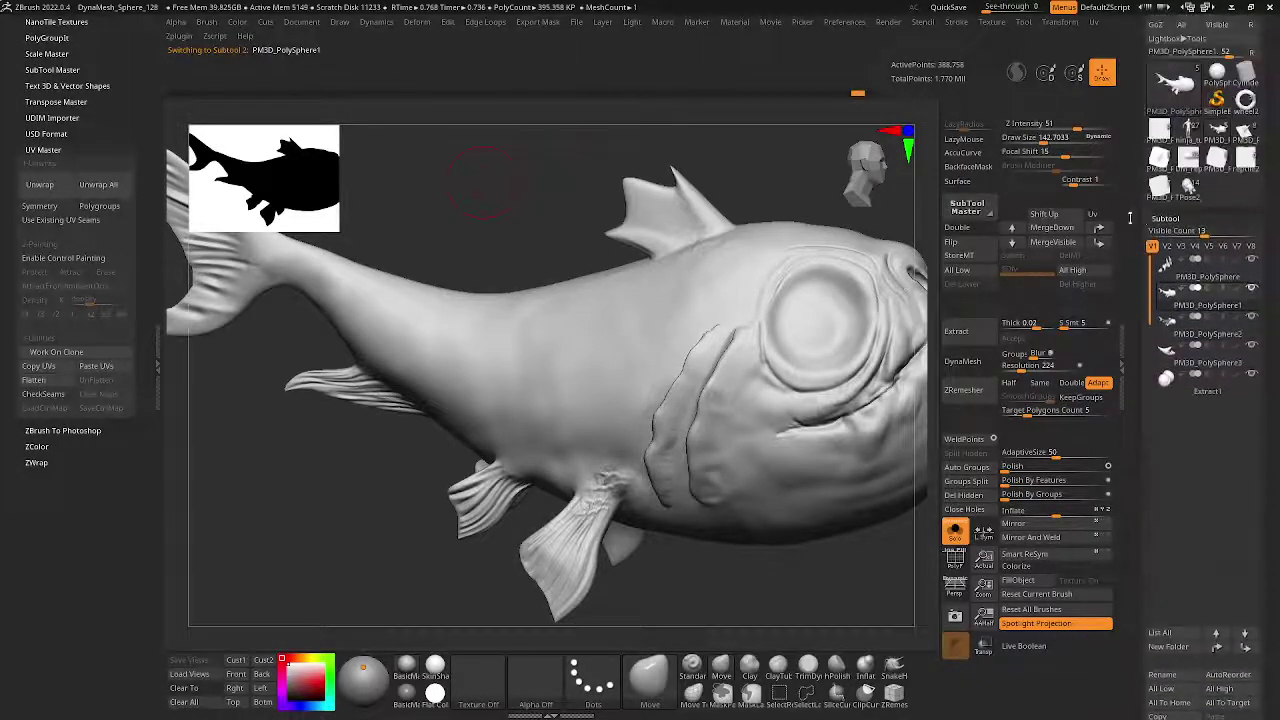
mouse_move(1208, 305)
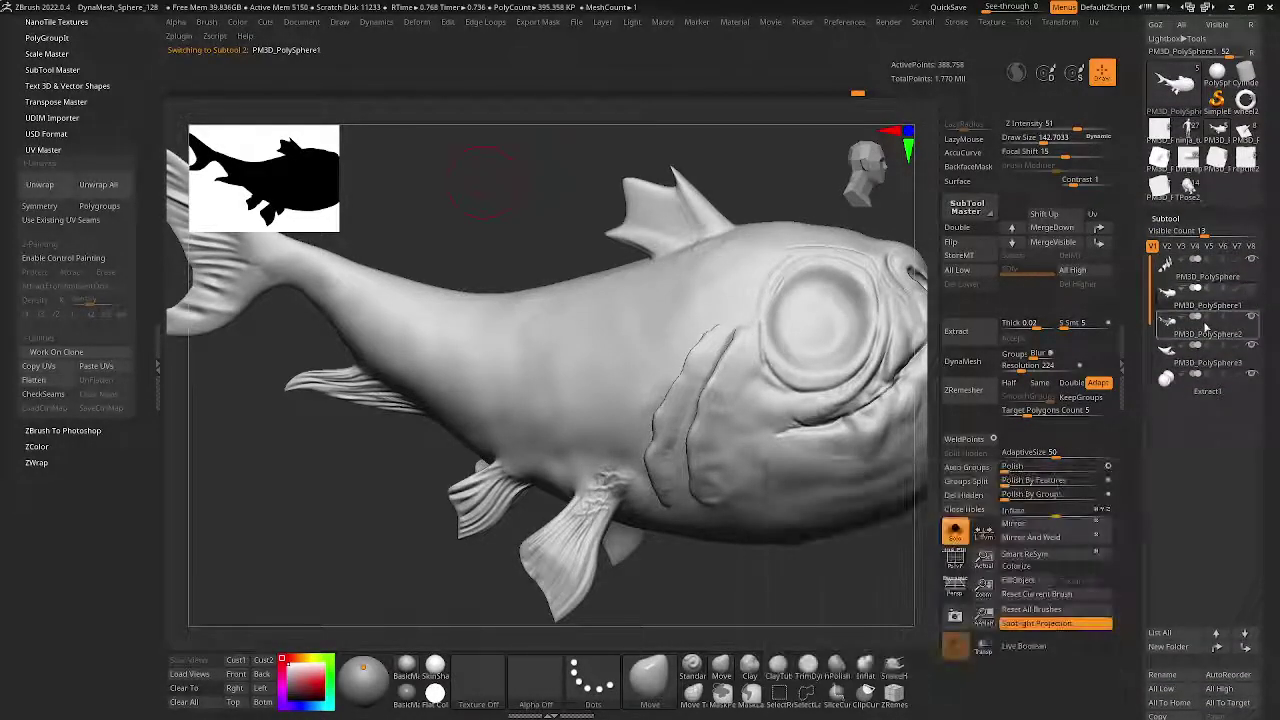
click(1185, 333)
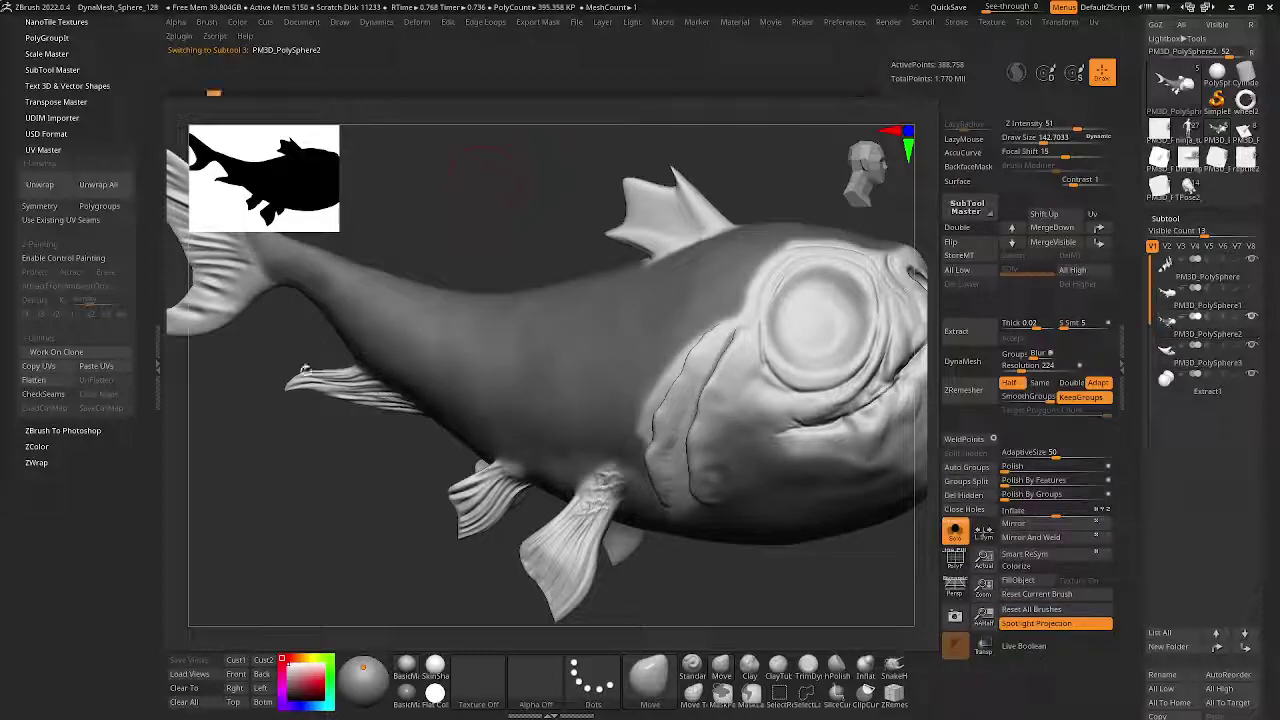
ctrl+click(330, 470)
click(337, 501)
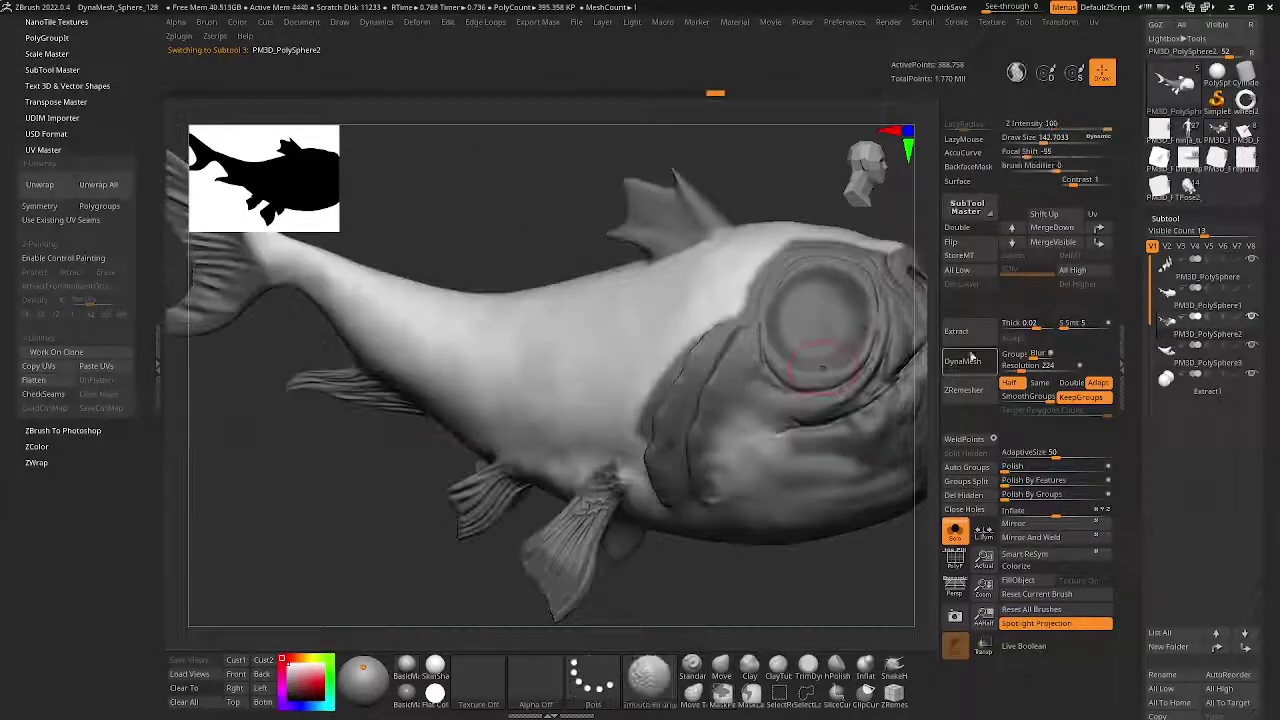
- Open the Deformation options and step down then back up to the highest subdivision level
drag(424, 280, 522, 325)
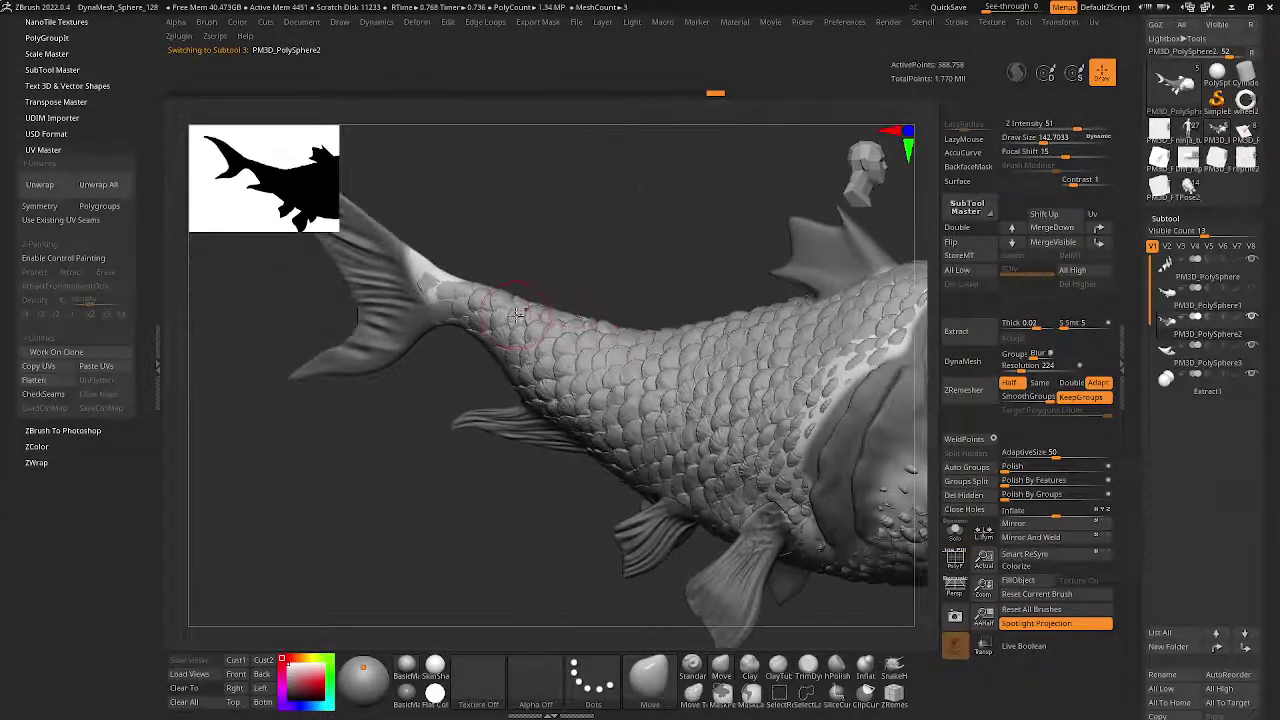
key(alt+d)
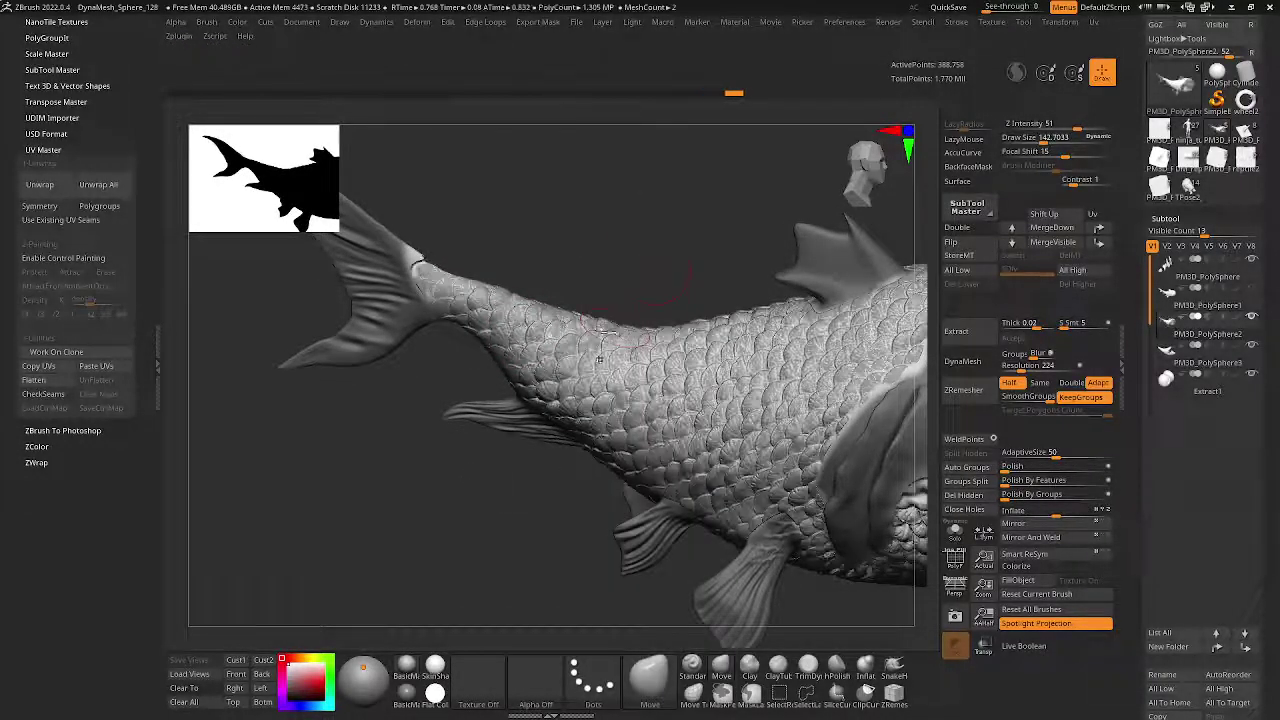
mouse_move(456, 483)
mouse_down()
mouse_move(510, 312)
mouse_move(620, 303)
mouse_move(700, 255)
mouse_up()
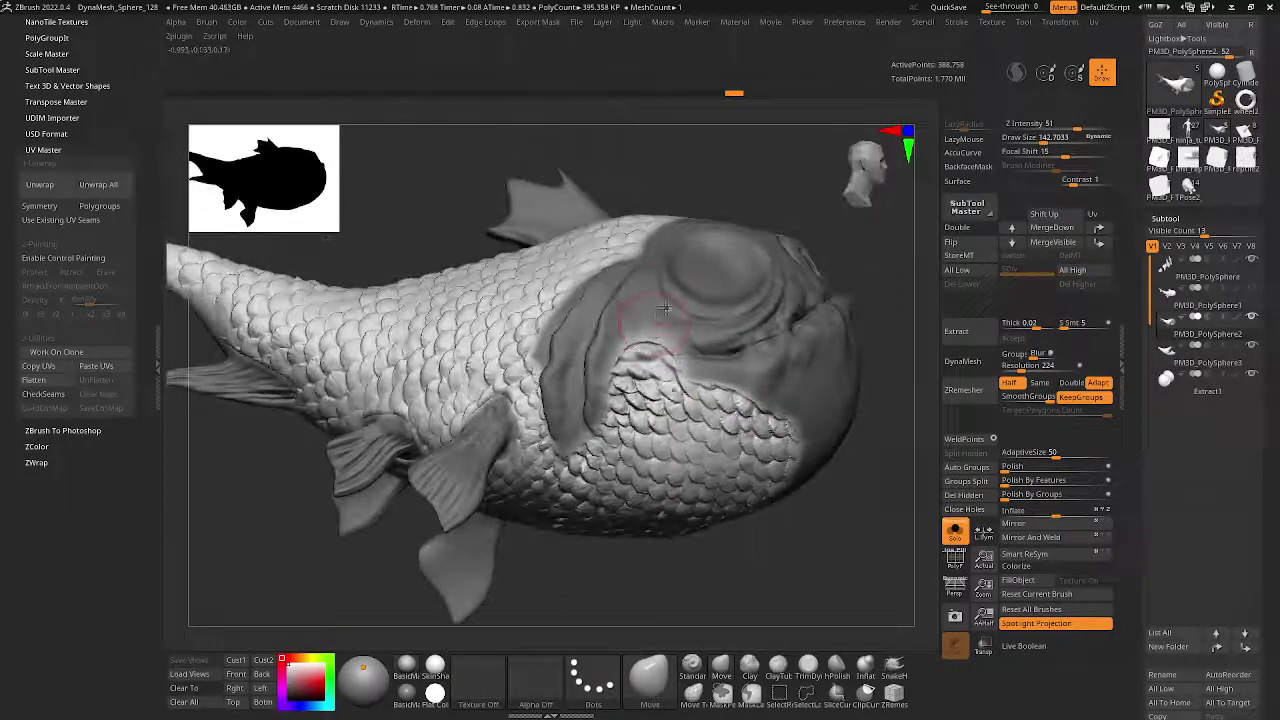
key(shift+d)
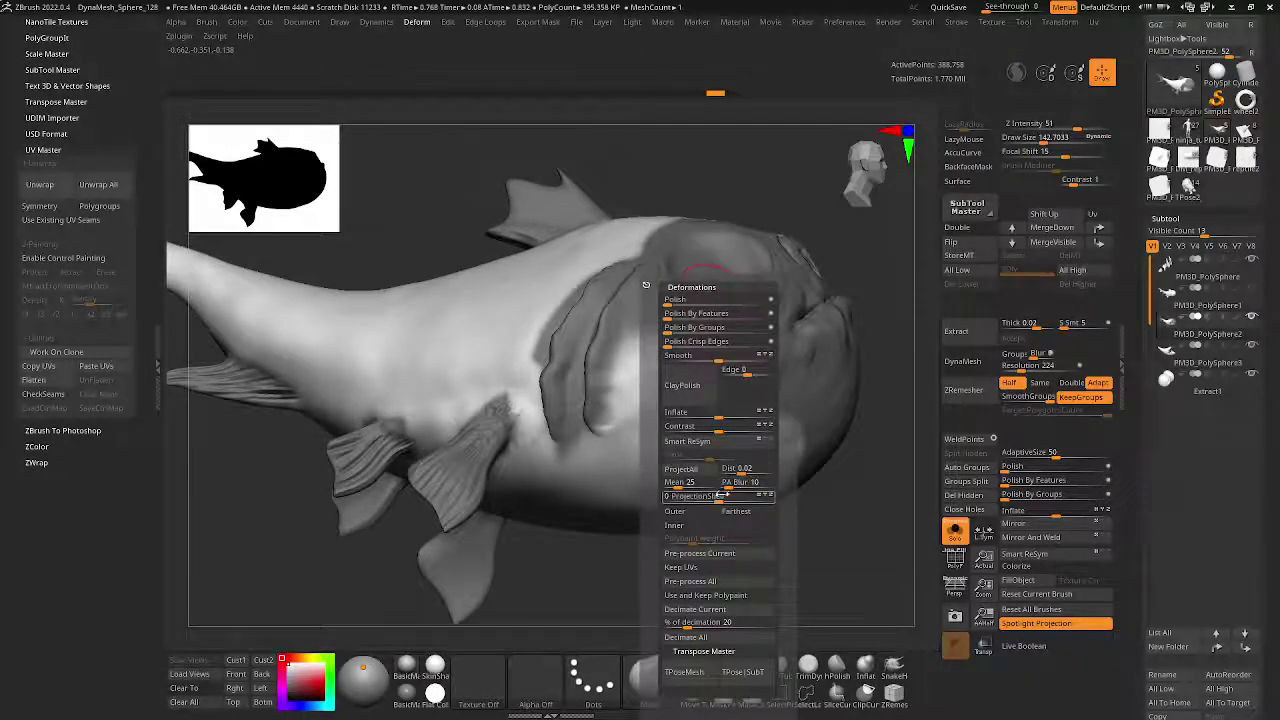
key(d)
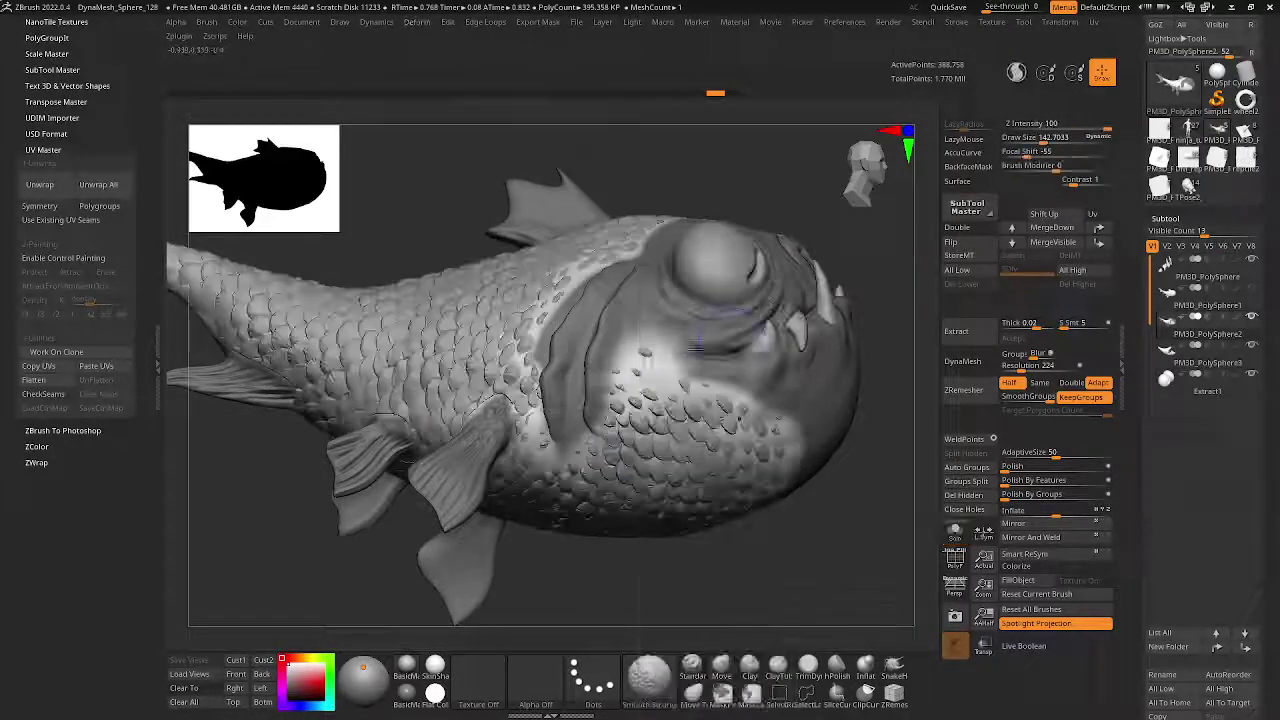
key(ctrl)
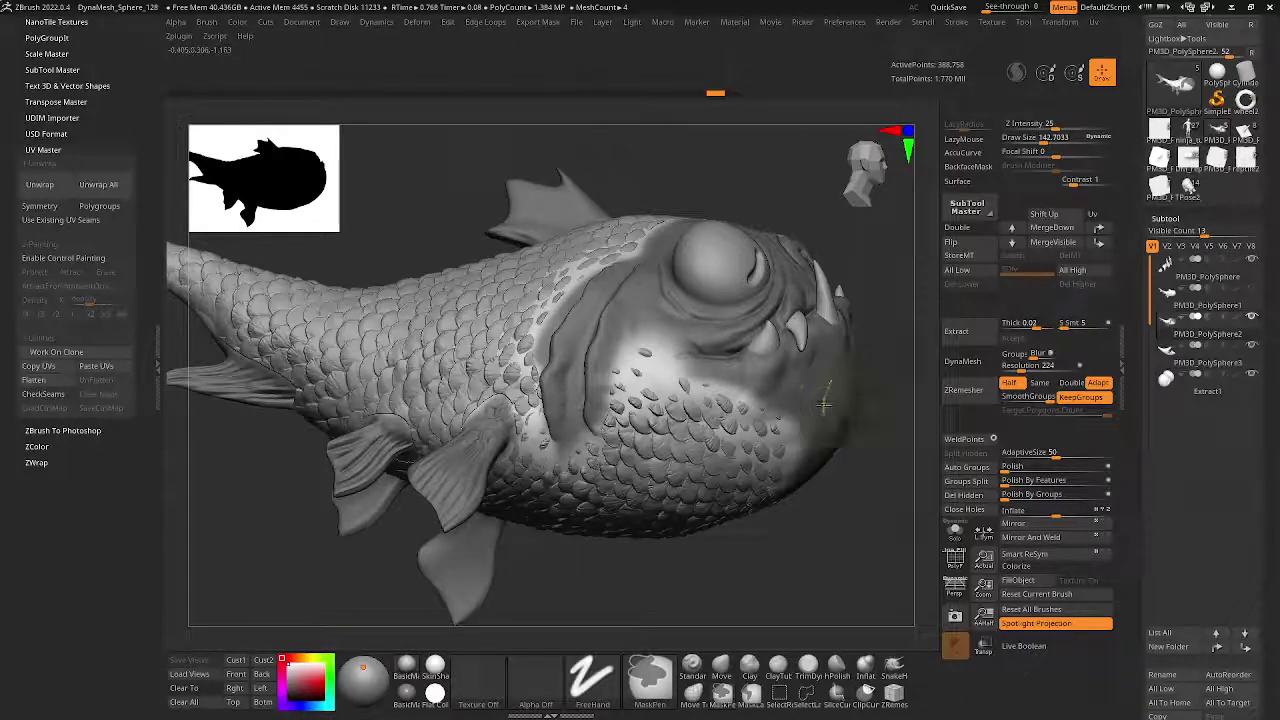
right_drag(824, 403, 461, 366)
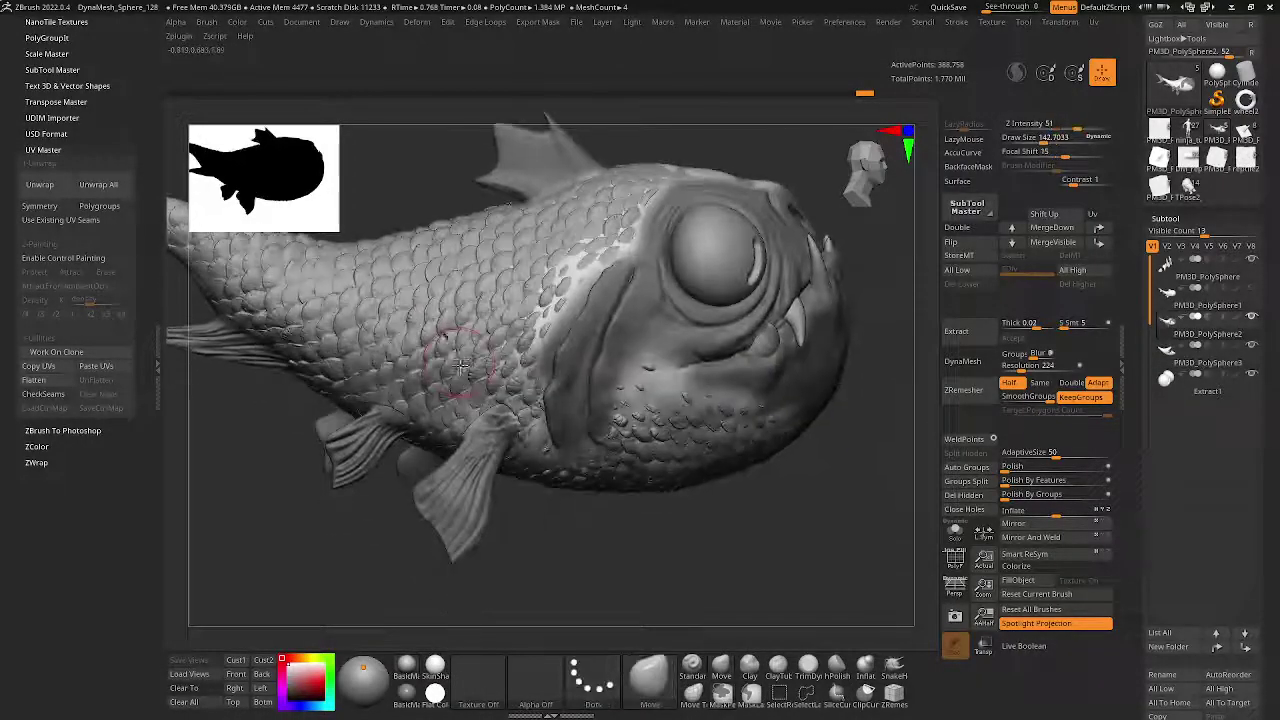
- Pick the ZProject brush (B-Z-P) to project the sculpted head detail onto the scaled mesh
key(b)
key(z)
key(p)
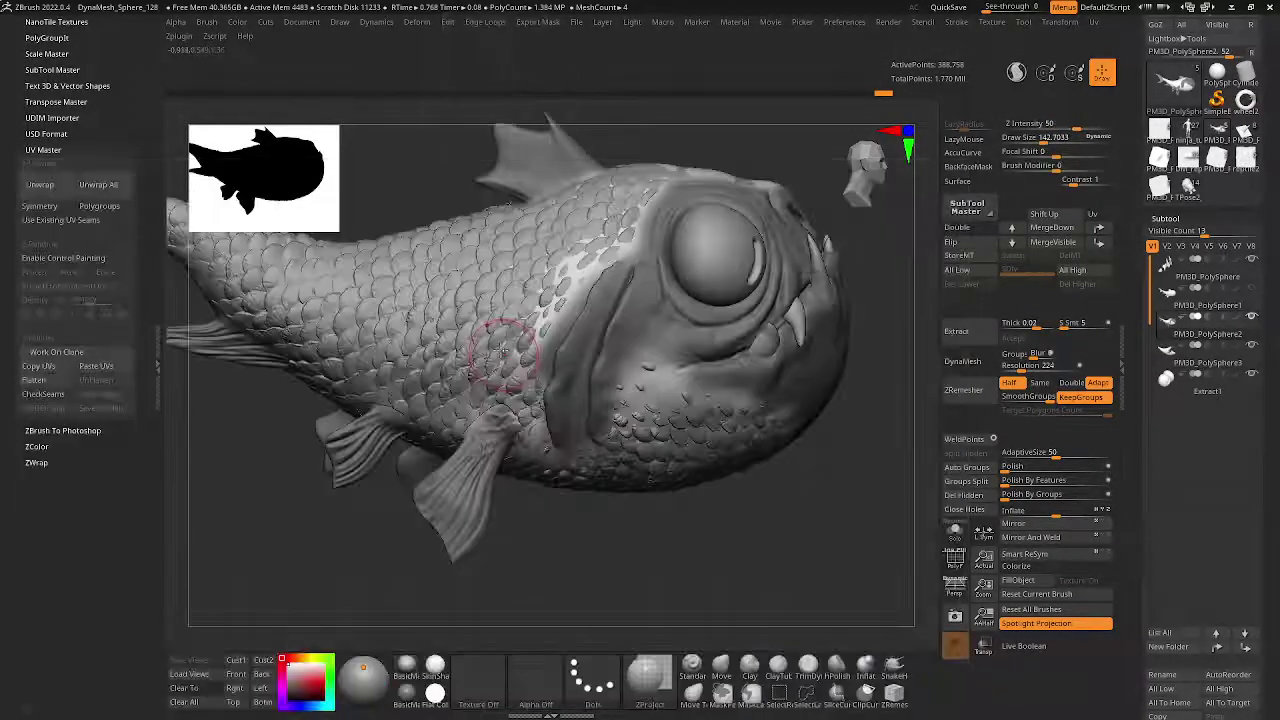
right_drag(430, 370, 466, 352)
key(shift)
- Choose a new brush and project scale detail over the fish's upper body
key(b)
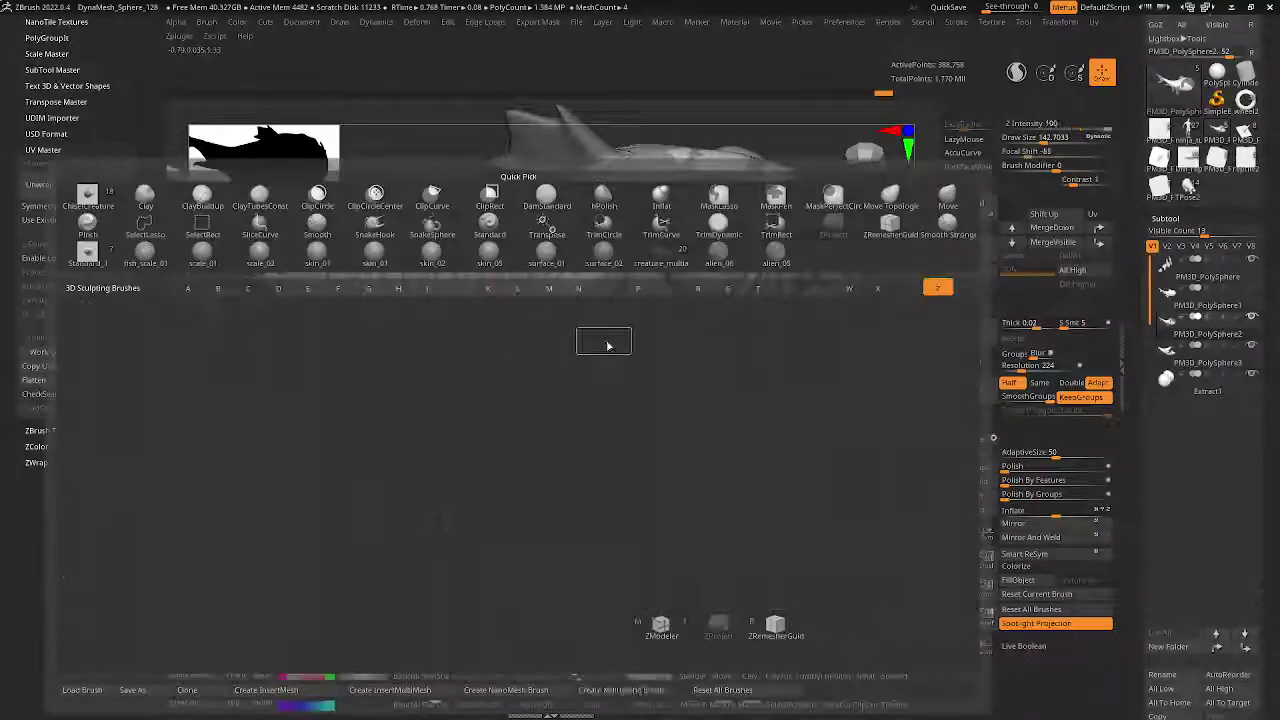
click(775, 628)
key(space)
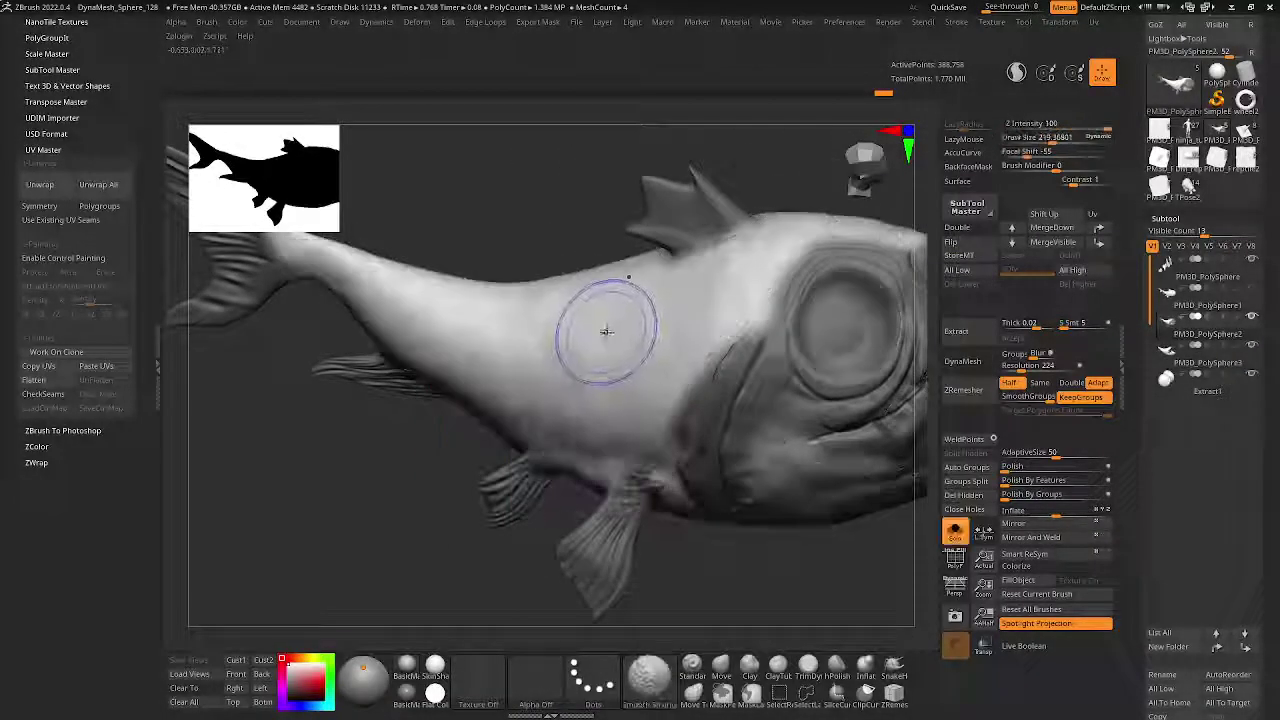
right_drag(600, 337, 628, 355)
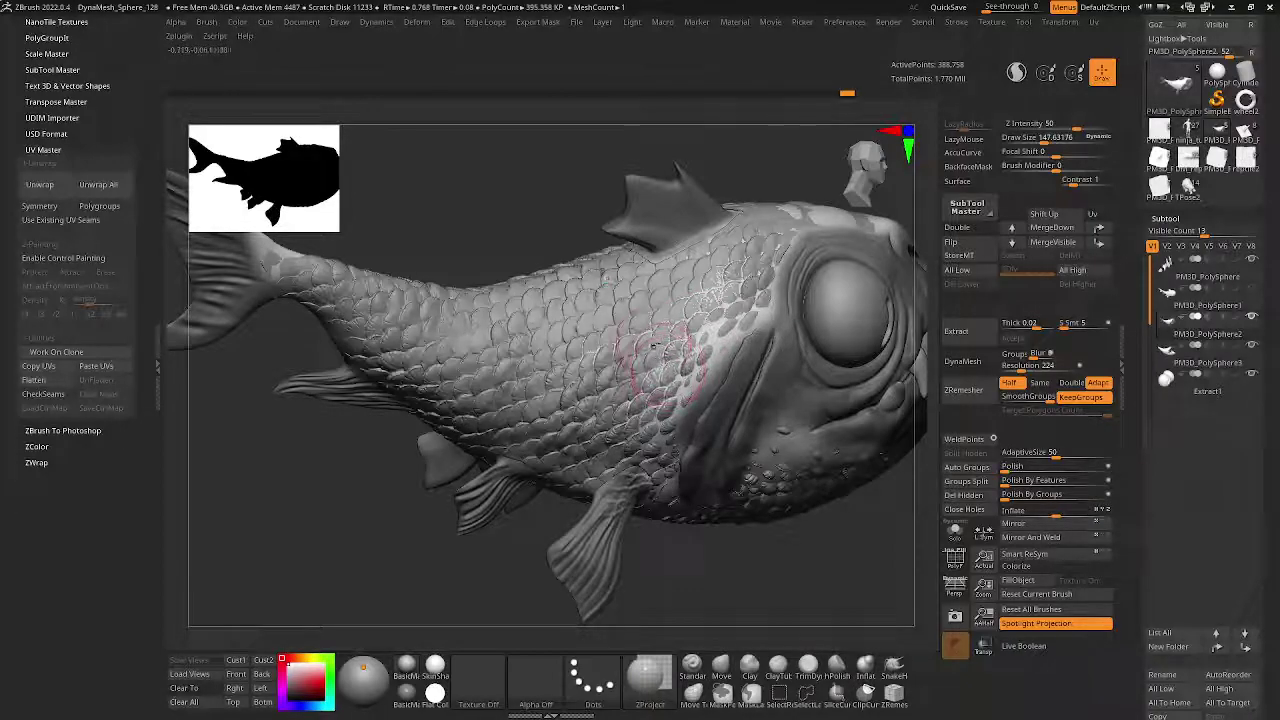
key(space)
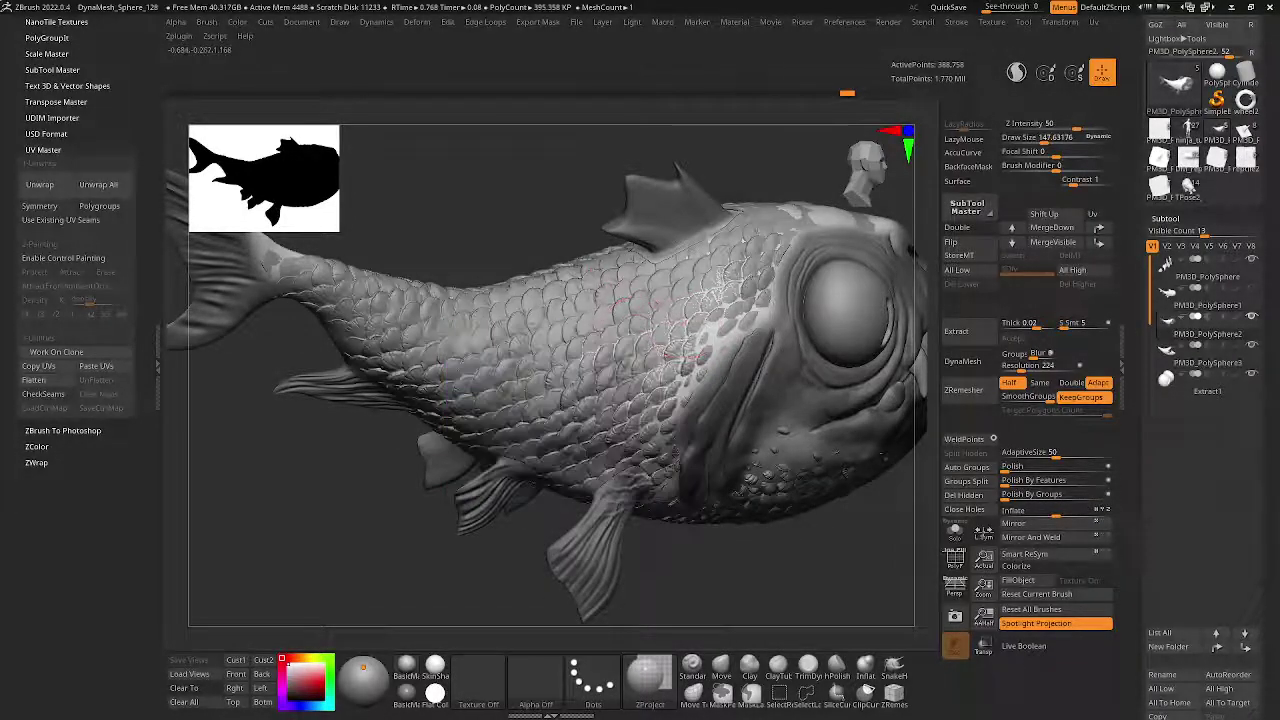
drag(598, 378, 612, 330)
right_drag(612, 330, 748, 355)
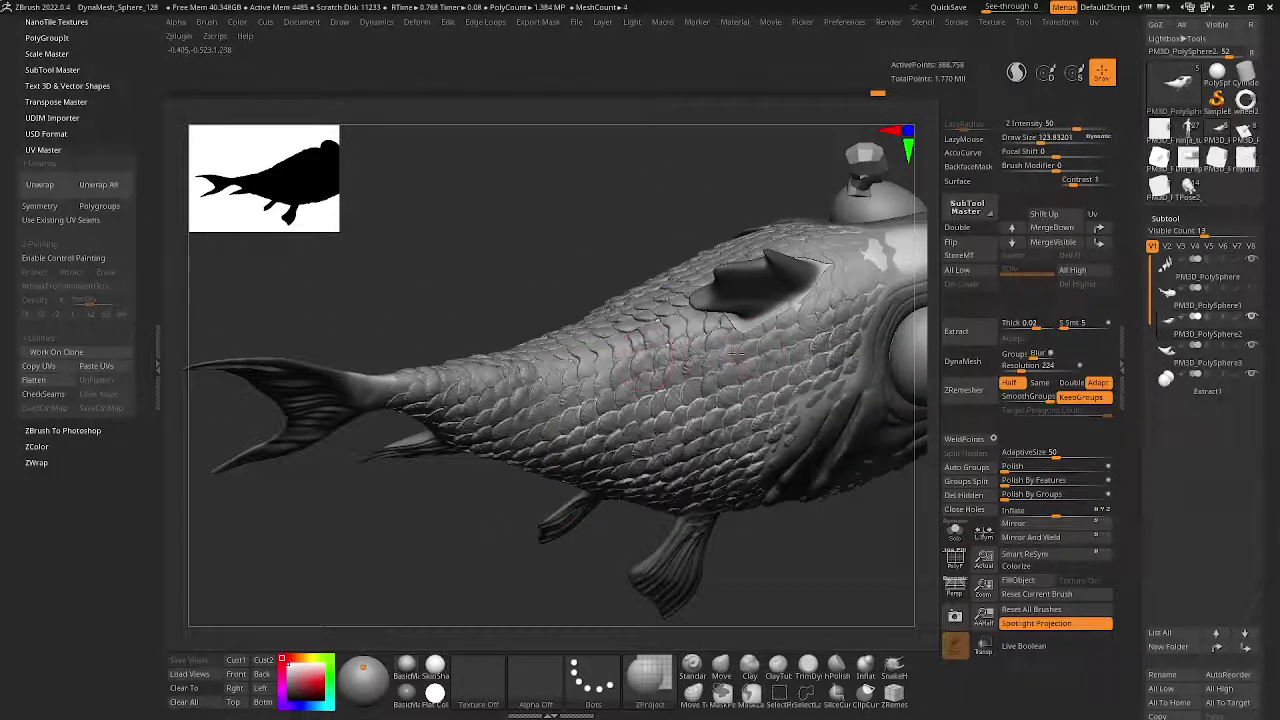
- Enlarge the brush and carry the scales along the back, dorsal fin and tail
mouse_move(579, 355)
right_down()
mouse_move(554, 364)
mouse_move(709, 404)
right_up()
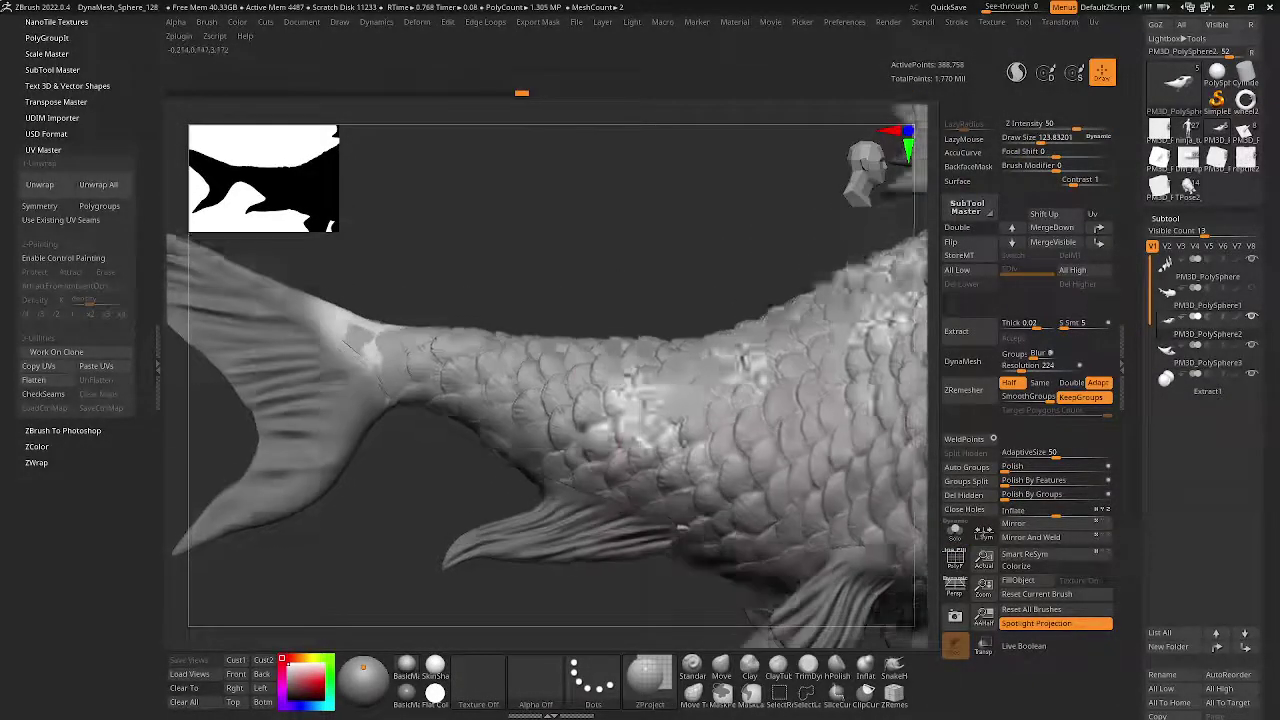
mouse_move(349, 343)
right_down()
mouse_move(450, 375)
mouse_move(515, 345)
right_up()
right_click(472, 374)
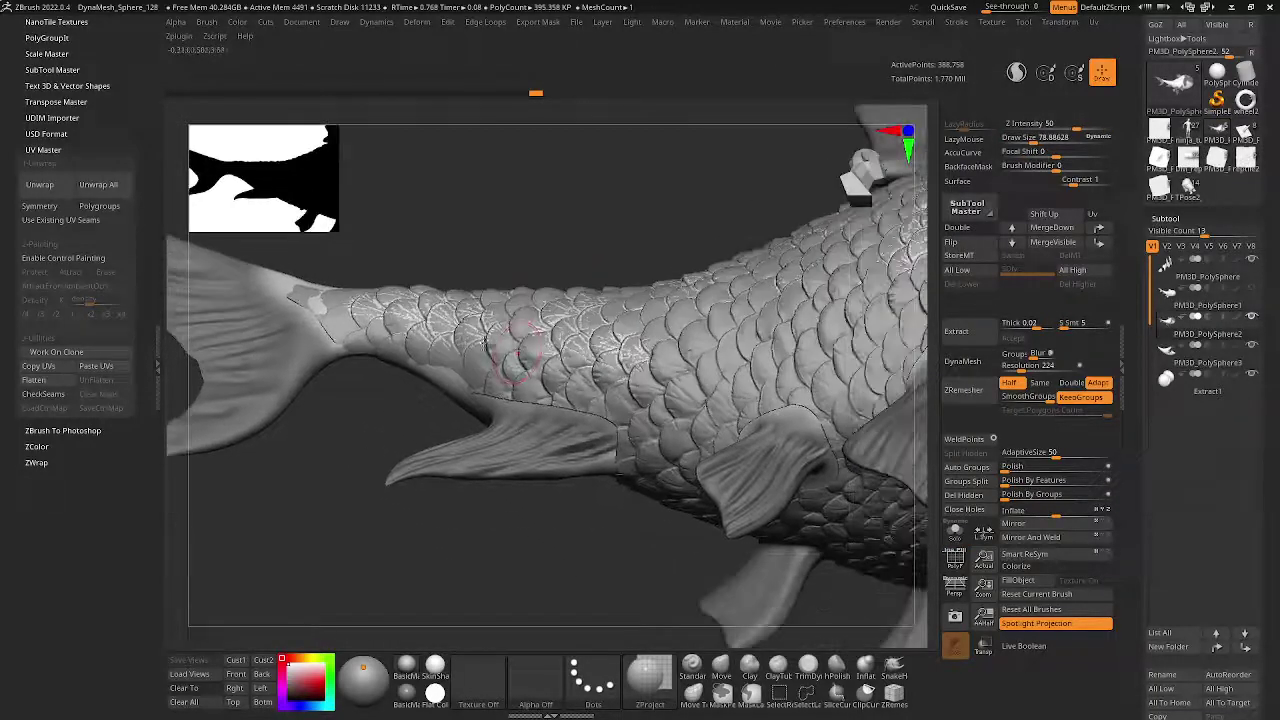
ctrl+right_drag(675, 403, 636, 372)
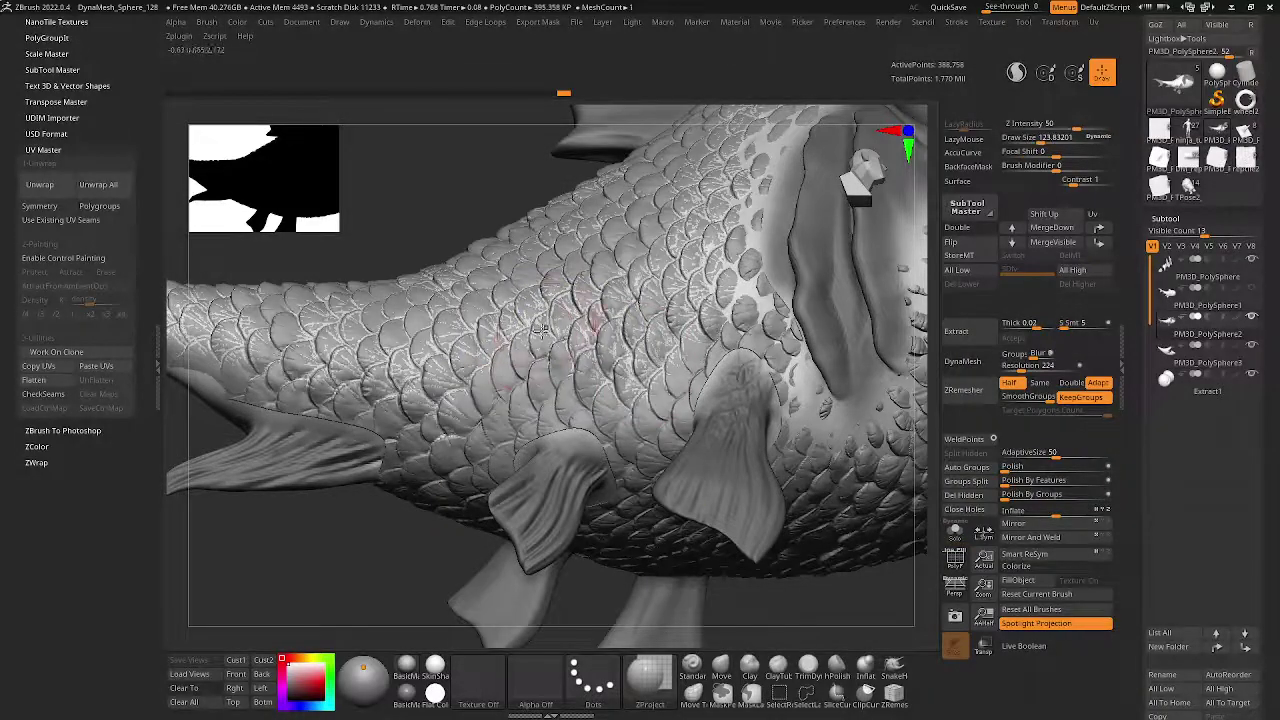
mouse_move(540, 328)
right_down()
mouse_move(499, 401)
mouse_move(600, 342)
mouse_move(500, 338)
mouse_move(599, 383)
right_up()
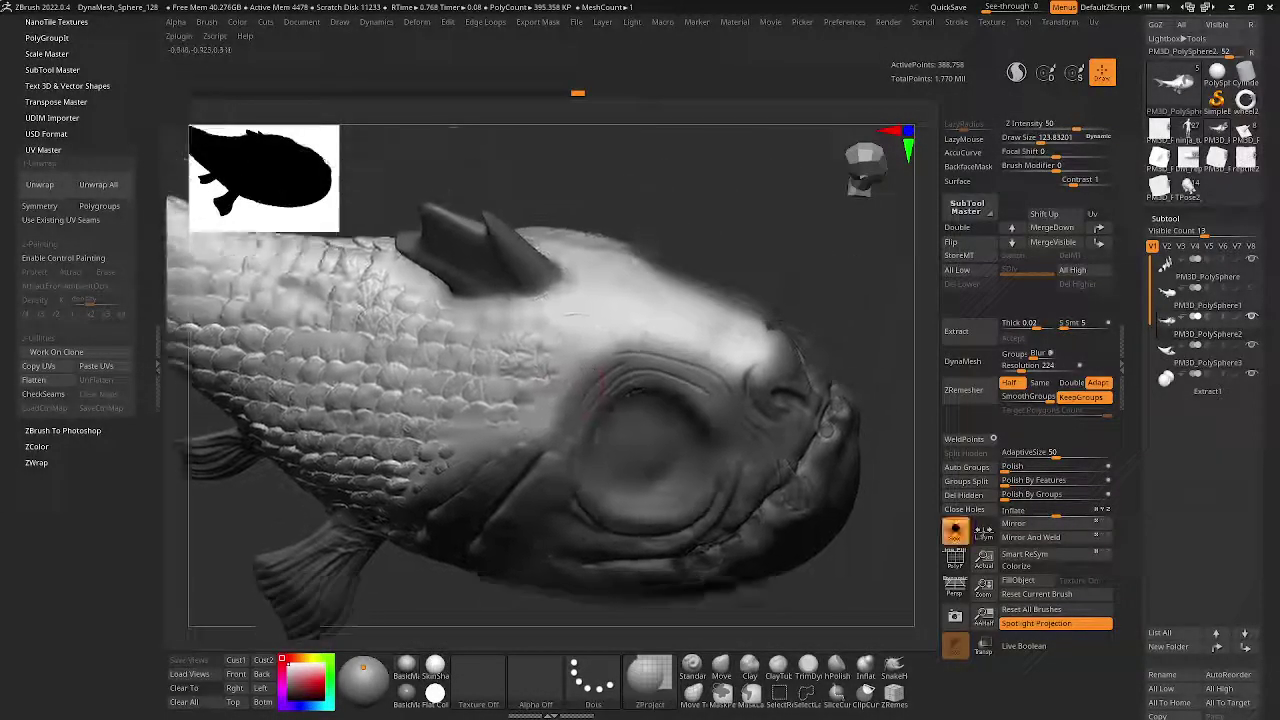
mouse_move(600, 383)
right_down()
mouse_move(560, 360)
mouse_move(596, 296)
mouse_move(545, 420)
right_up()
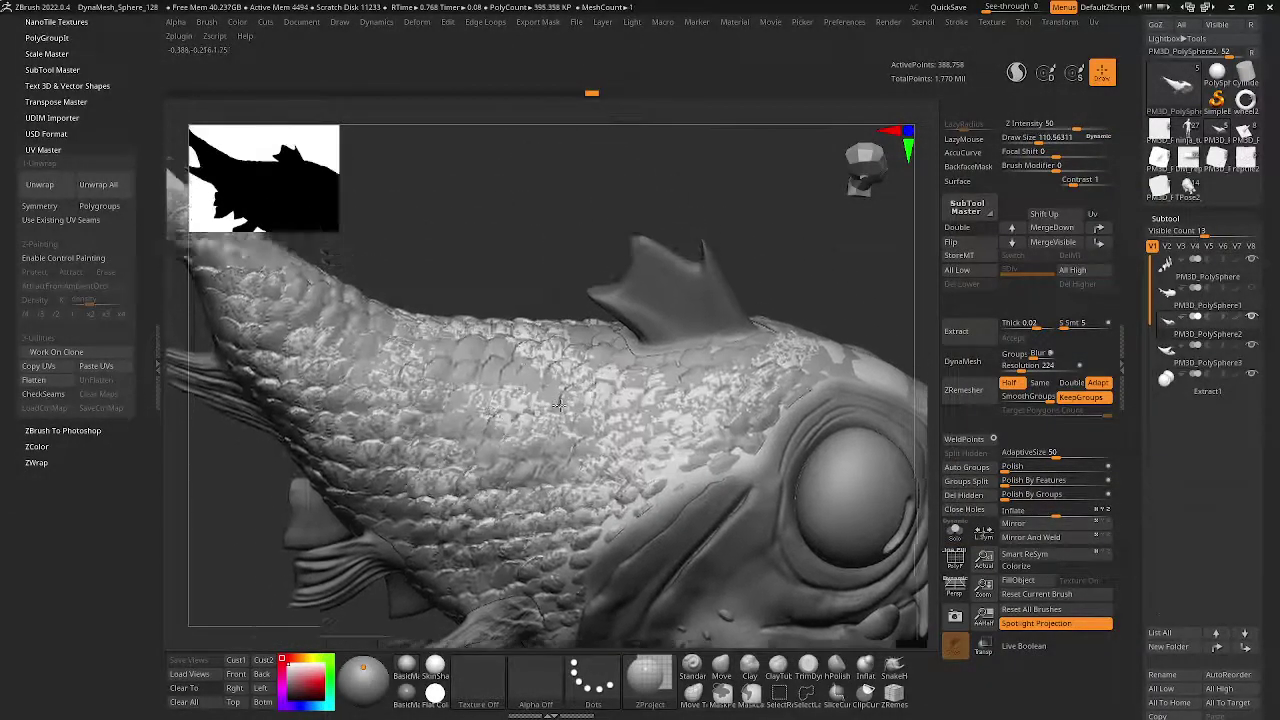
- Smooth the scales around the fin bases with the strong smoothing brush
right_click(453, 455)
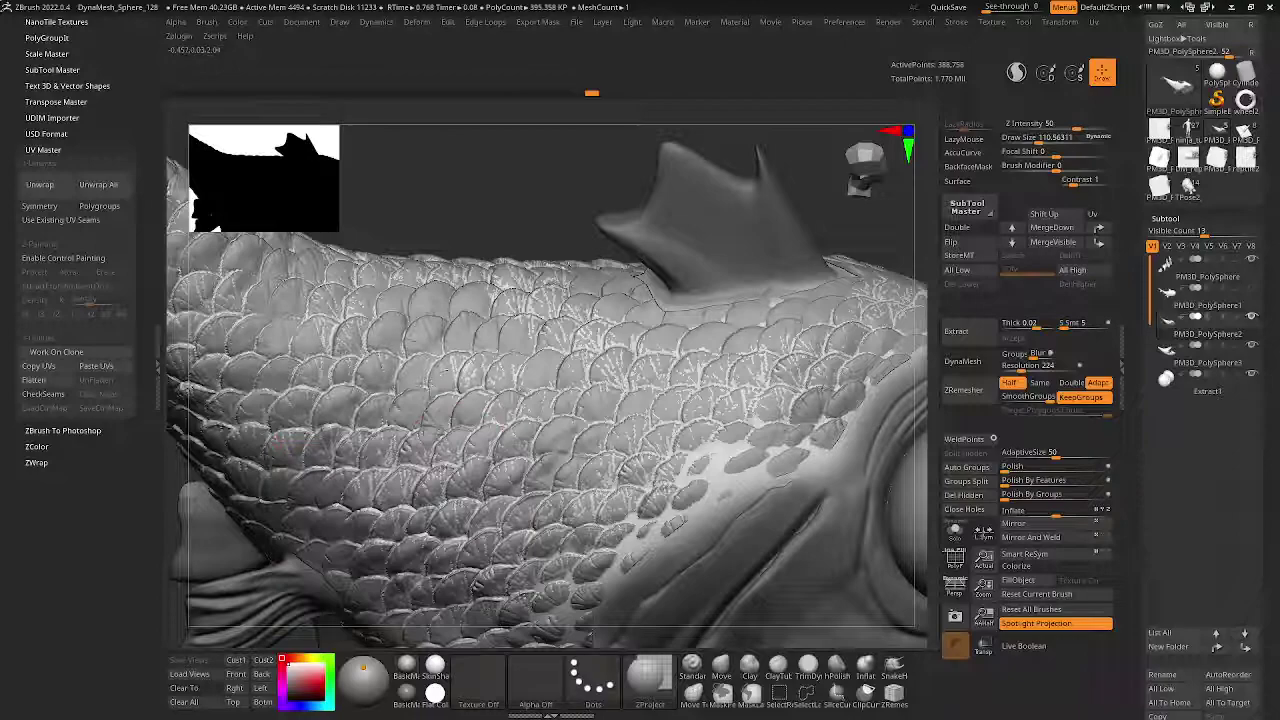
mouse_move(471, 298)
right_down()
mouse_move(545, 320)
mouse_move(492, 453)
right_up()
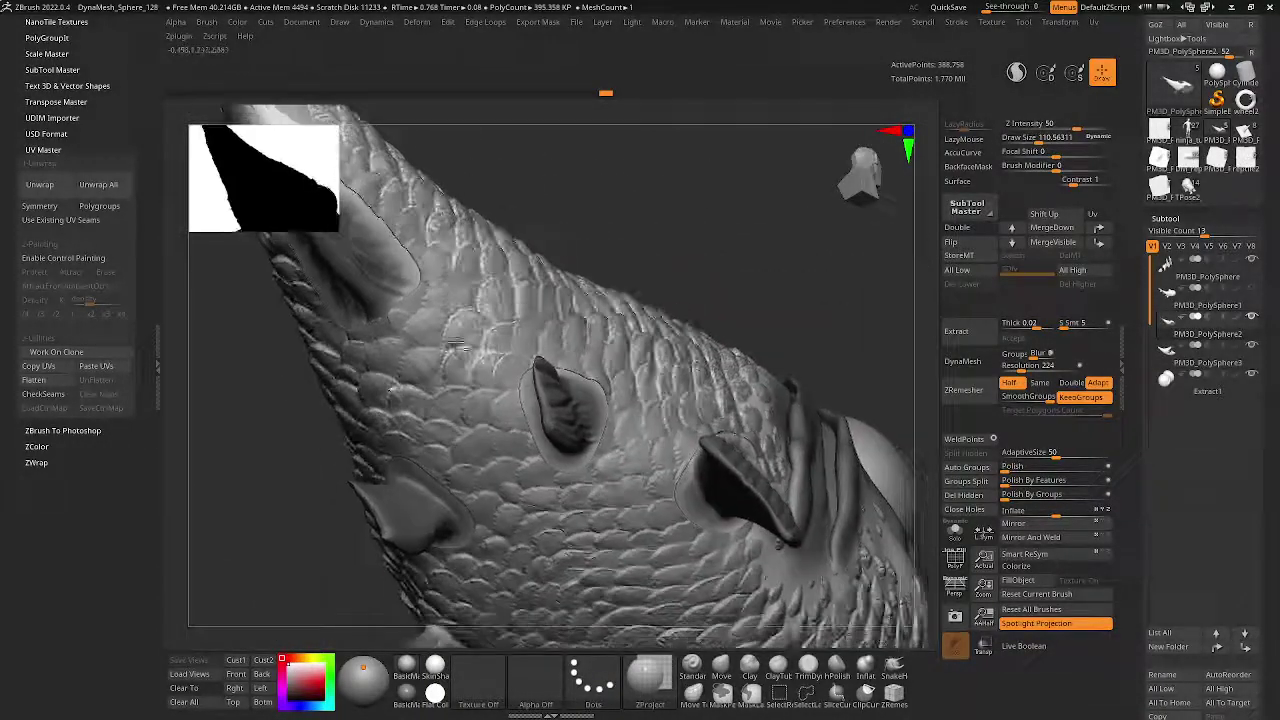
right_drag(557, 477, 627, 375)
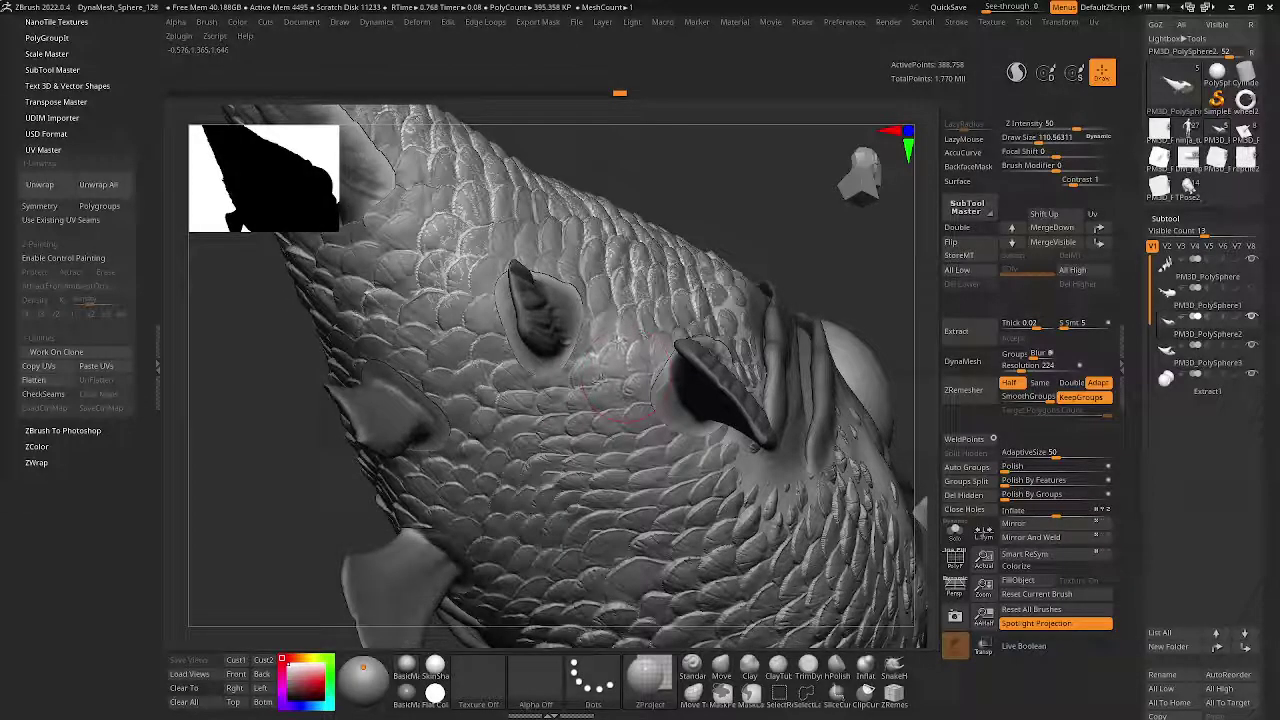
right_drag(620, 453, 580, 410)
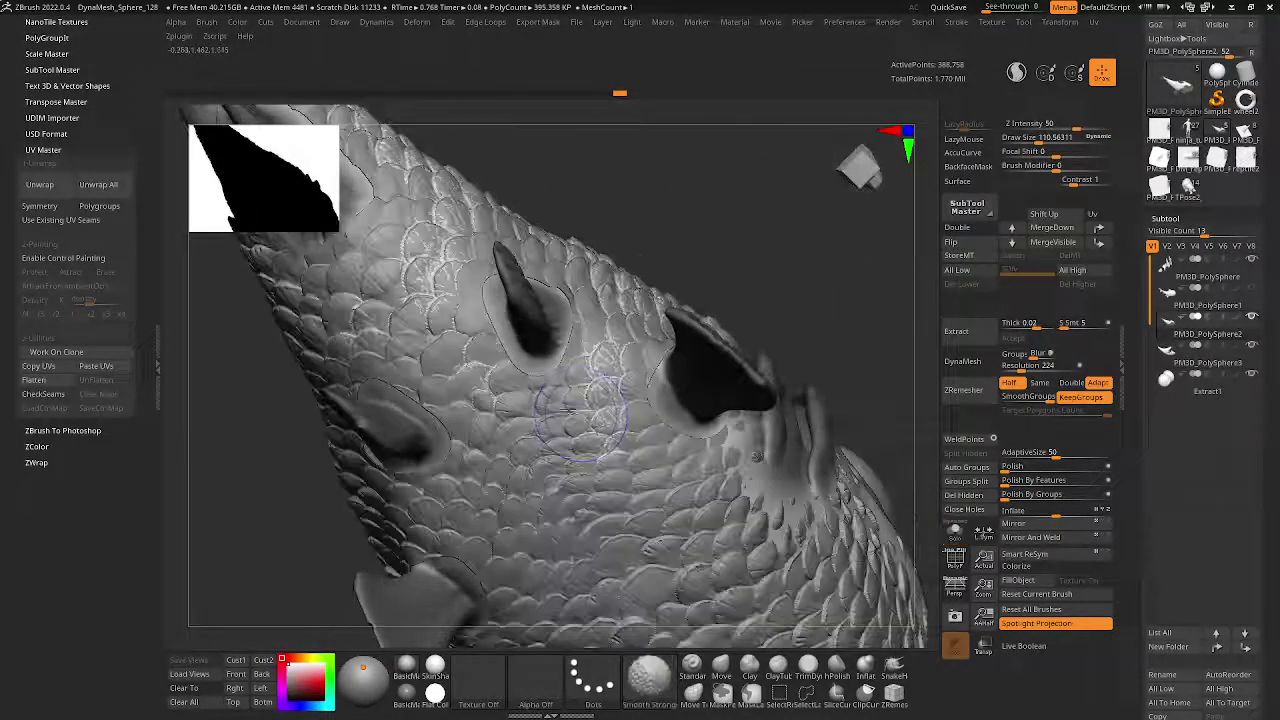
mouse_move(650, 480)
right_down()
mouse_move(770, 425)
mouse_move(685, 402)
mouse_move(595, 413)
right_up()
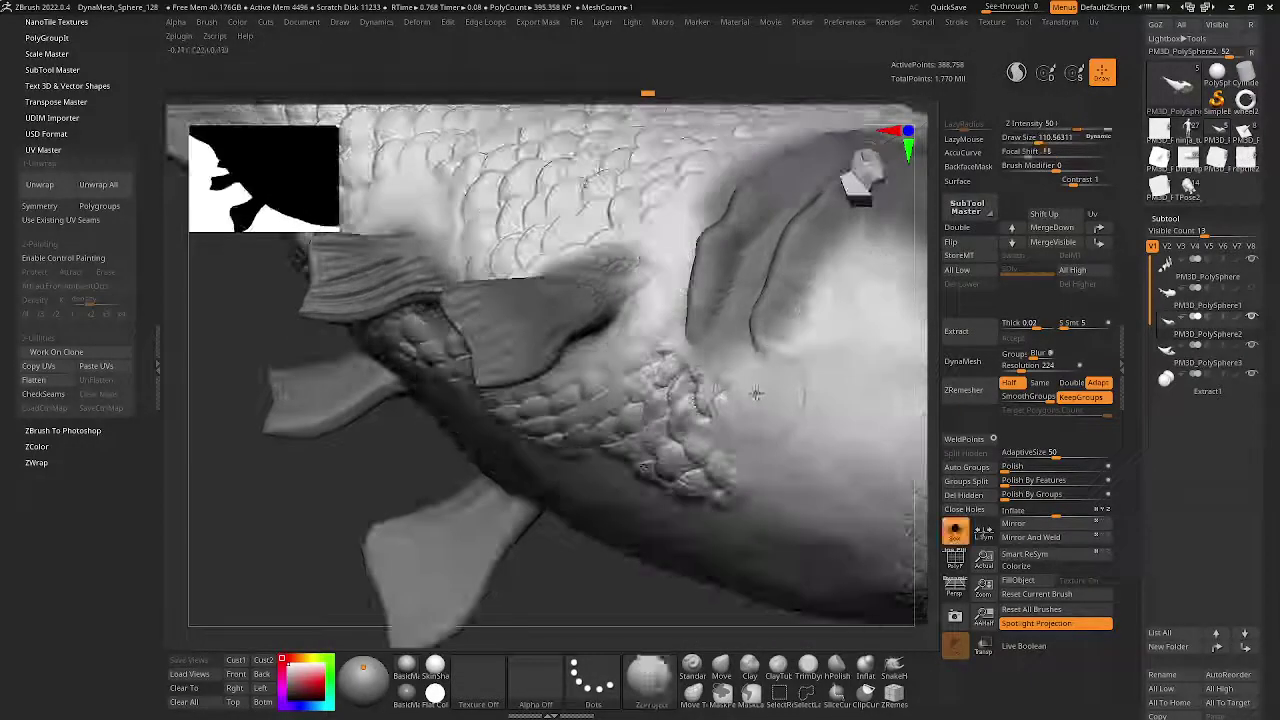
mouse_move(673, 427)
right_down()
mouse_move(527, 459)
mouse_move(625, 400)
mouse_move(530, 470)
mouse_move(655, 450)
right_up()
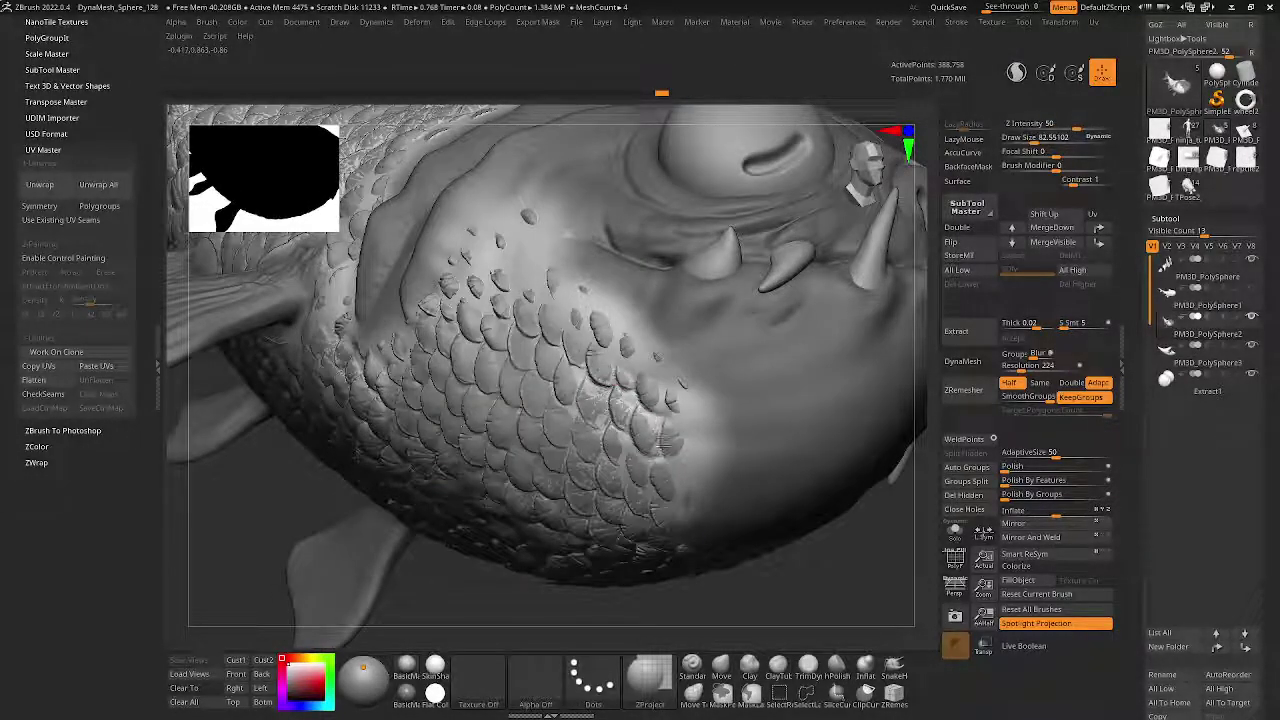
- Project scales onto the lower cheek and belly, then Solo the fish body
right_drag(660, 520, 604, 432)
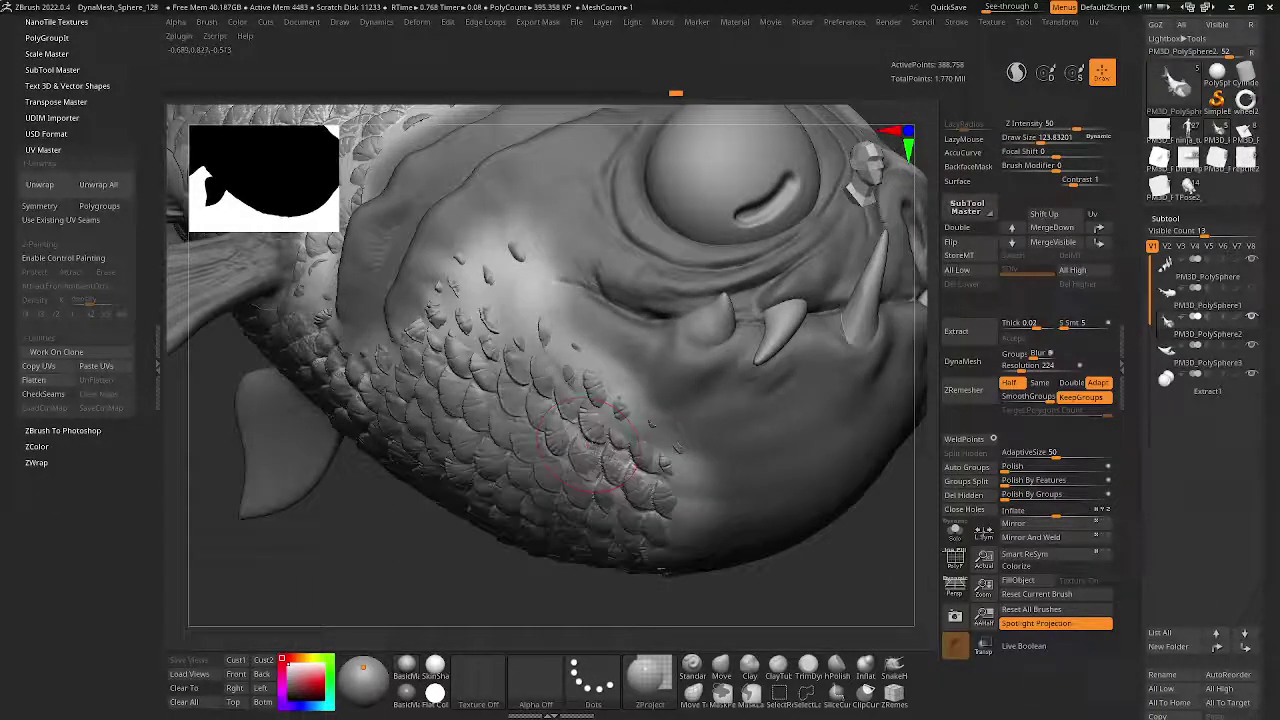
mouse_move(660, 571)
right_down()
mouse_move(470, 318)
mouse_move(505, 319)
mouse_move(480, 410)
mouse_move(515, 402)
mouse_move(513, 384)
right_up()
key(space)
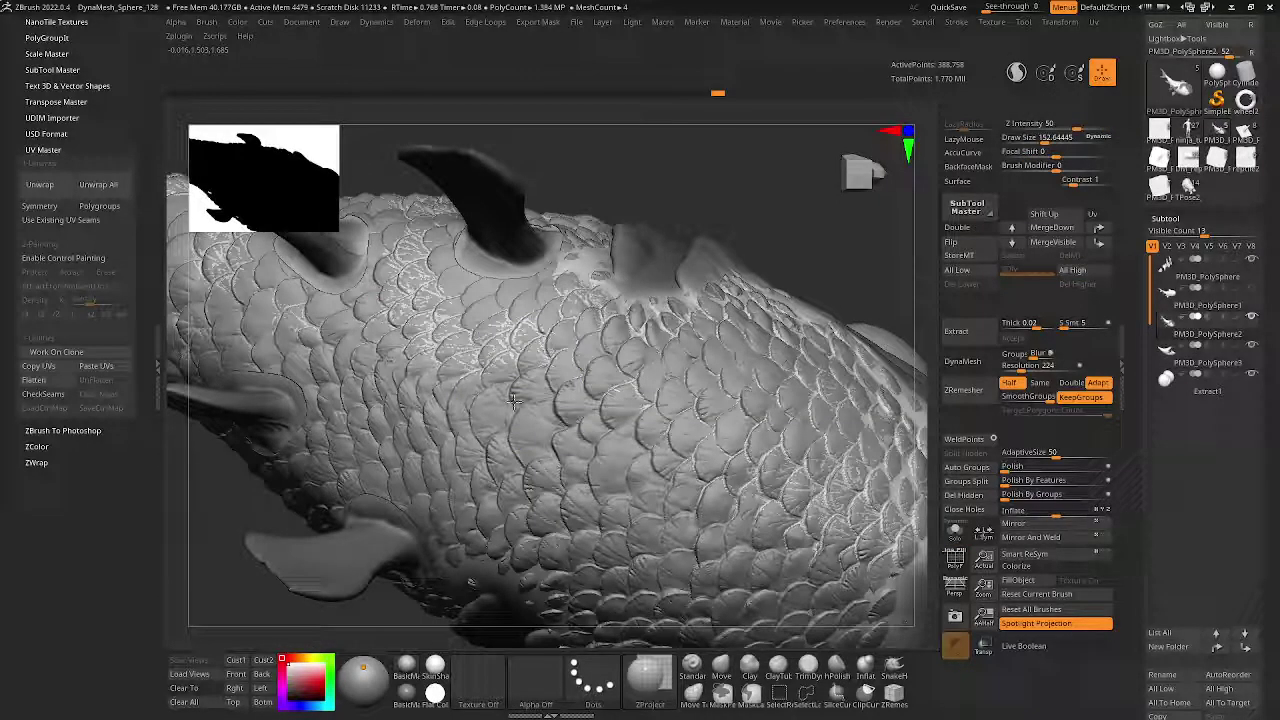
click(955, 531)
mouse_move(600, 560)
right_down()
mouse_move(640, 540)
mouse_move(583, 375)
mouse_move(600, 408)
right_up()
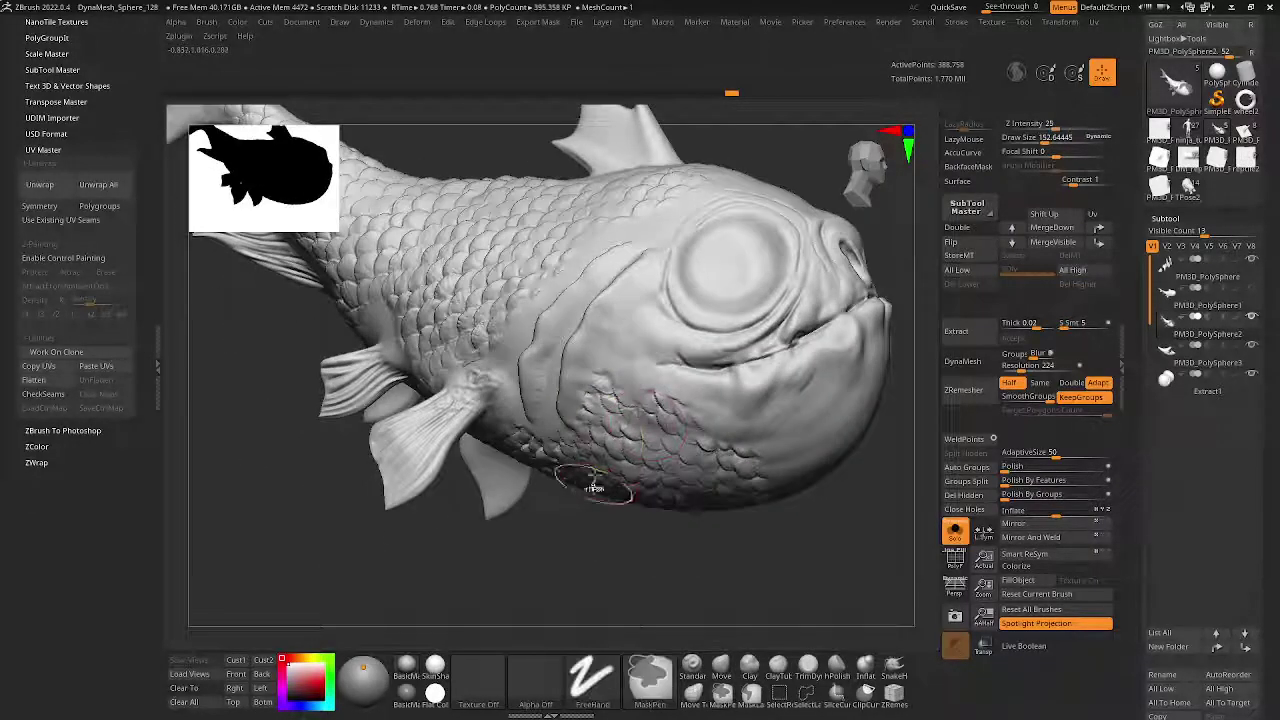
- Smooth around the eye socket with Smooth Stronger and enable PolyF polygroup wireframe display
mouse_move(578, 347)
right_down()
mouse_move(680, 470)
mouse_move(678, 500)
right_up()
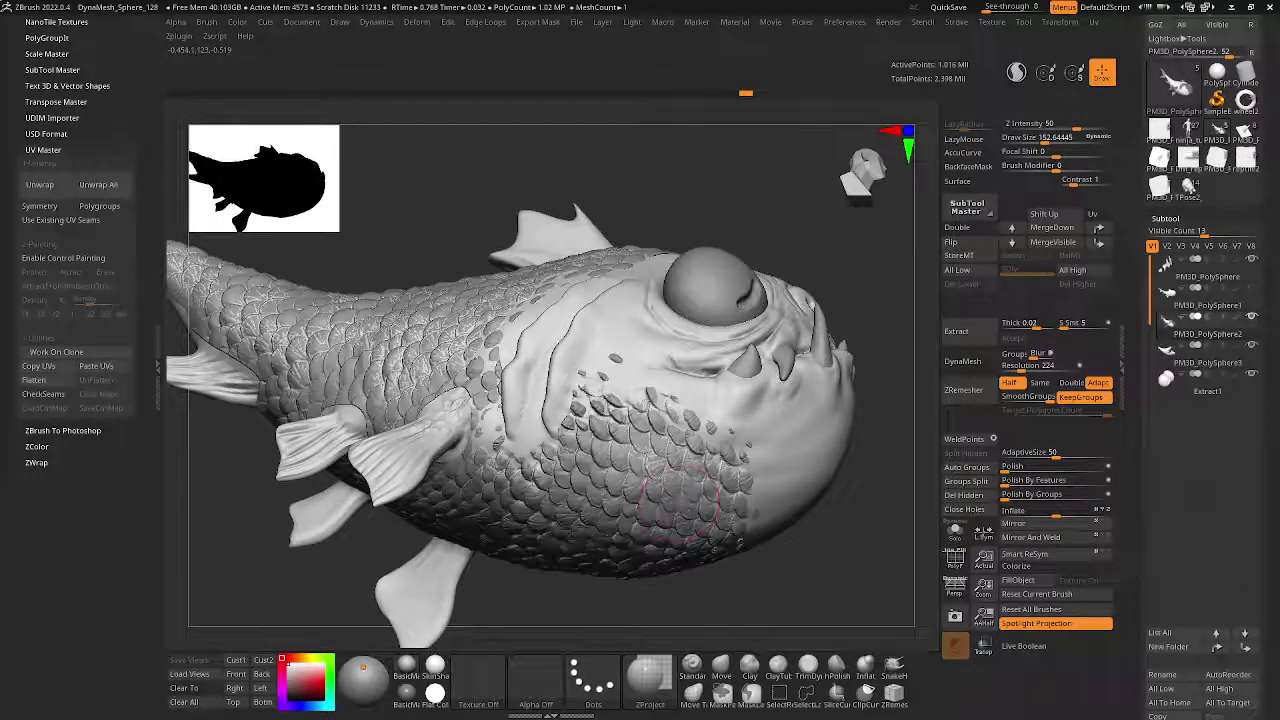
right_drag(593, 481, 598, 486)
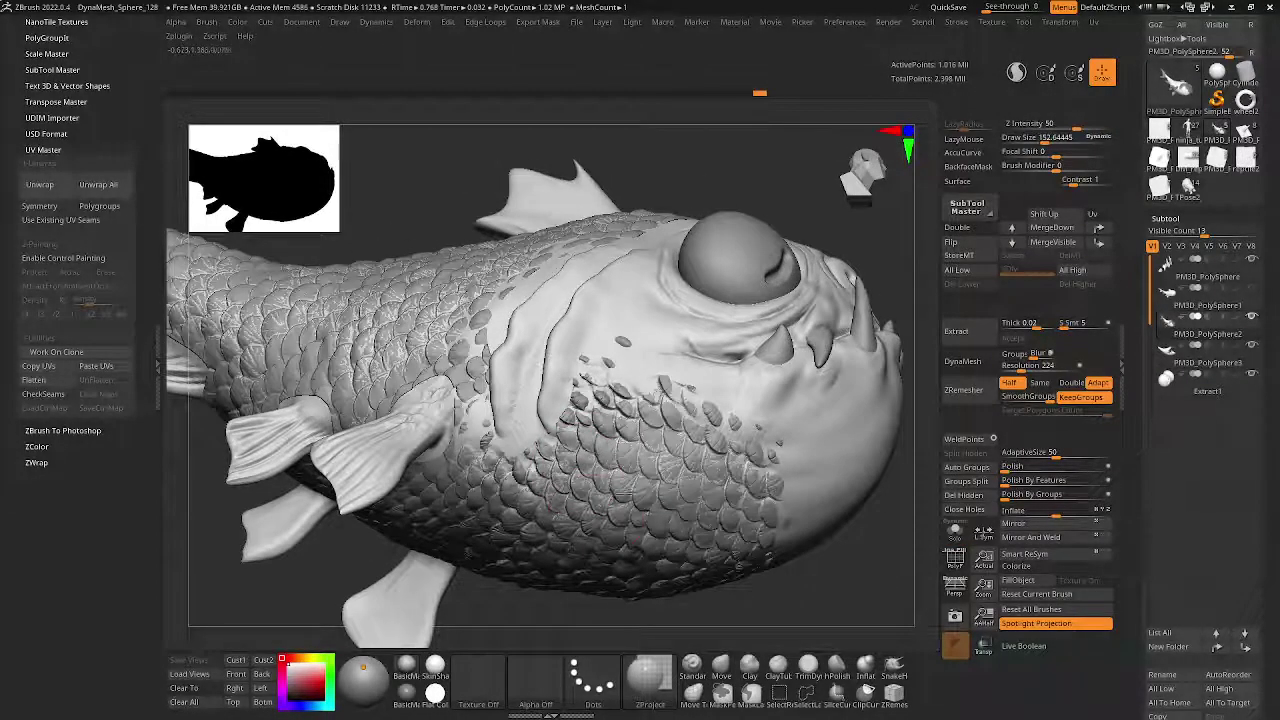
mouse_move(620, 530)
right_down()
mouse_move(595, 365)
mouse_move(460, 400)
mouse_move(471, 429)
mouse_move(528, 405)
mouse_move(510, 380)
mouse_move(540, 410)
mouse_move(580, 420)
right_up()
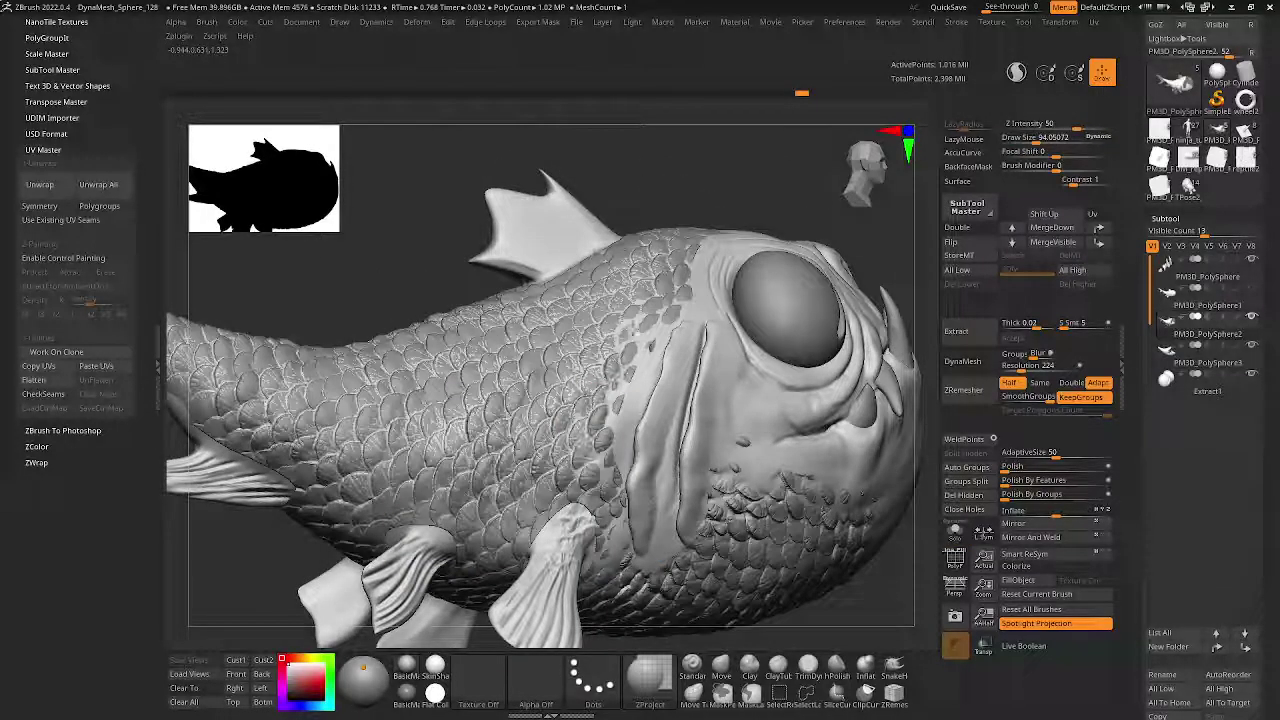
right_drag(617, 255, 604, 404)
key(shift)
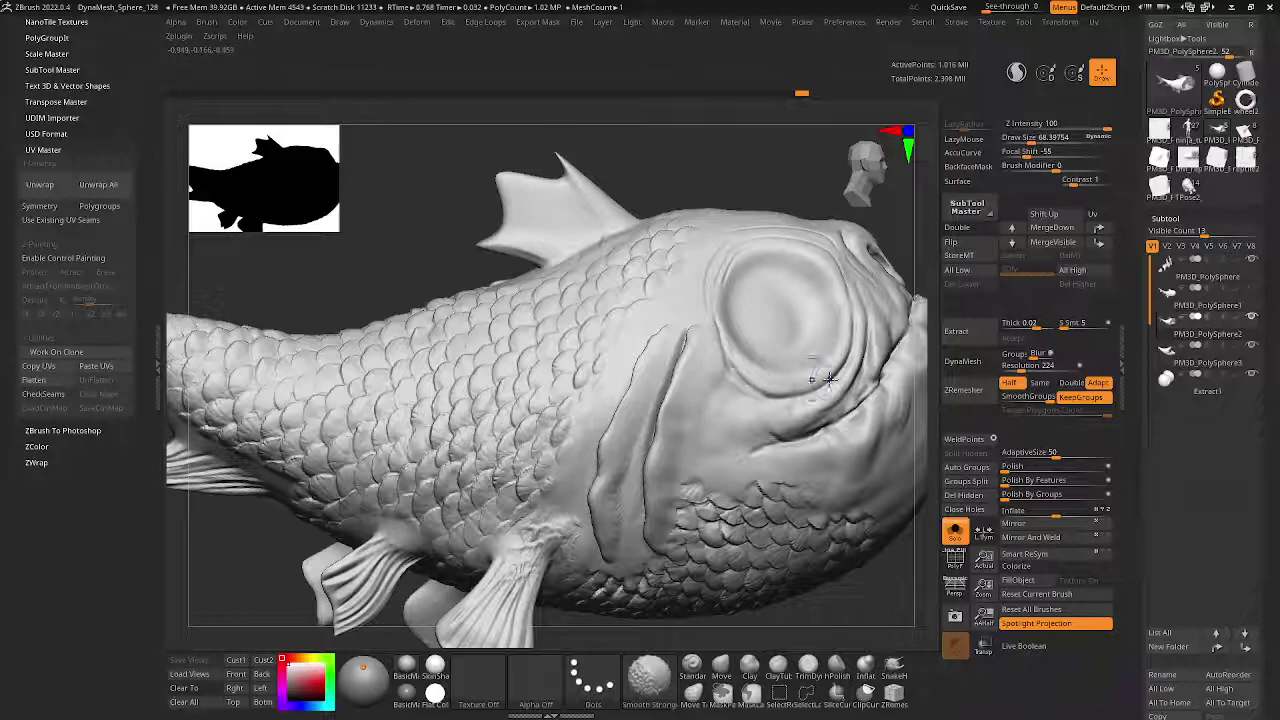
key(ctrl)
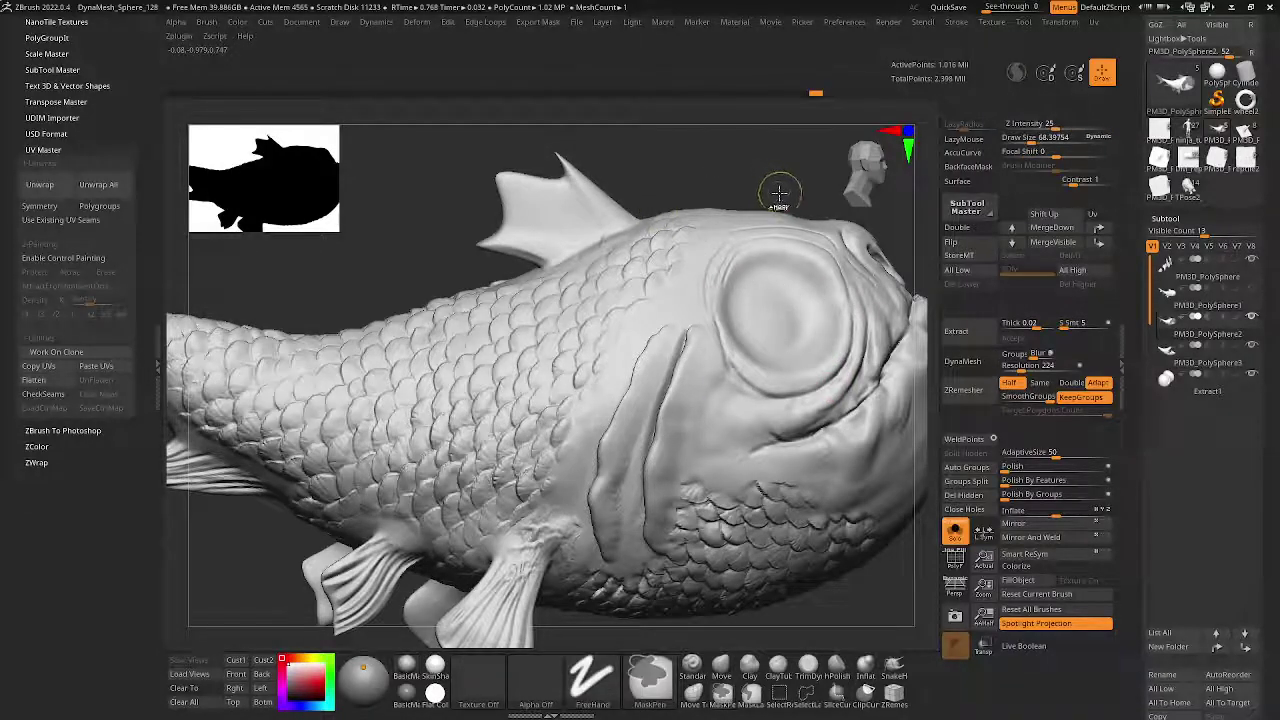
key(shift+f)
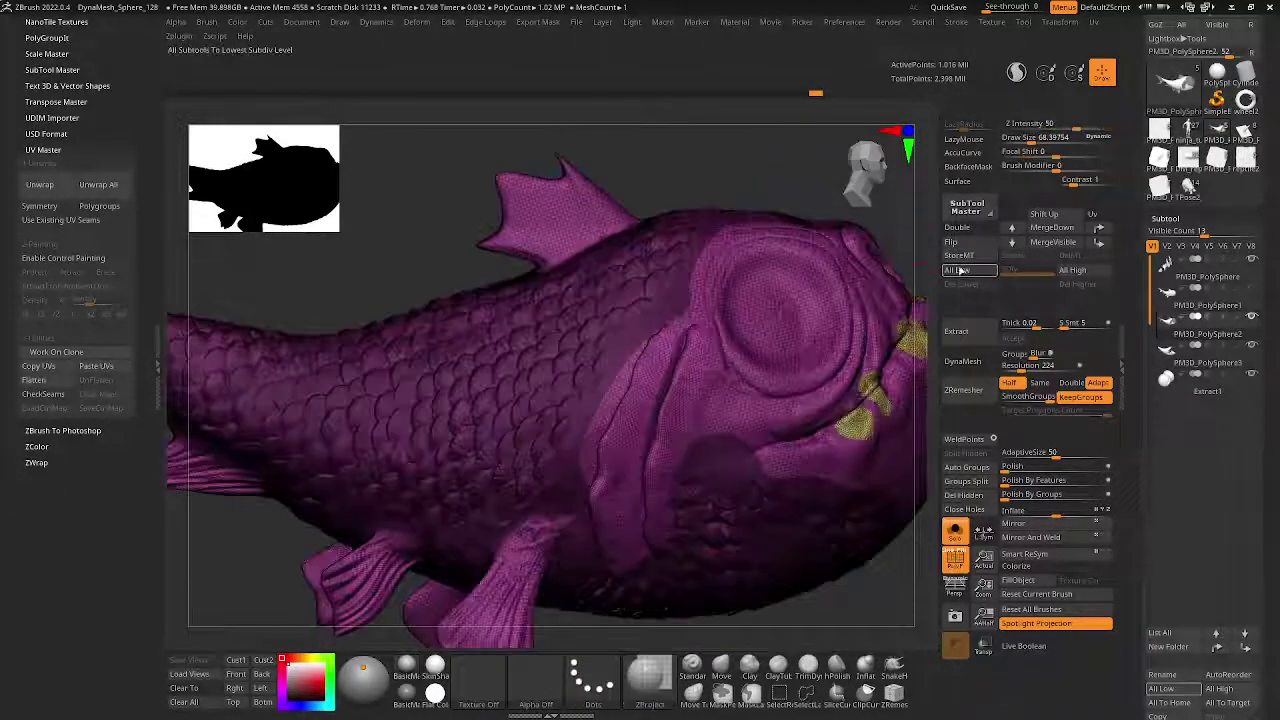
- Delete one half of the fish mesh and mirror-weld the kept half for perfect symmetry
scroll(1147, 565, down, 5)
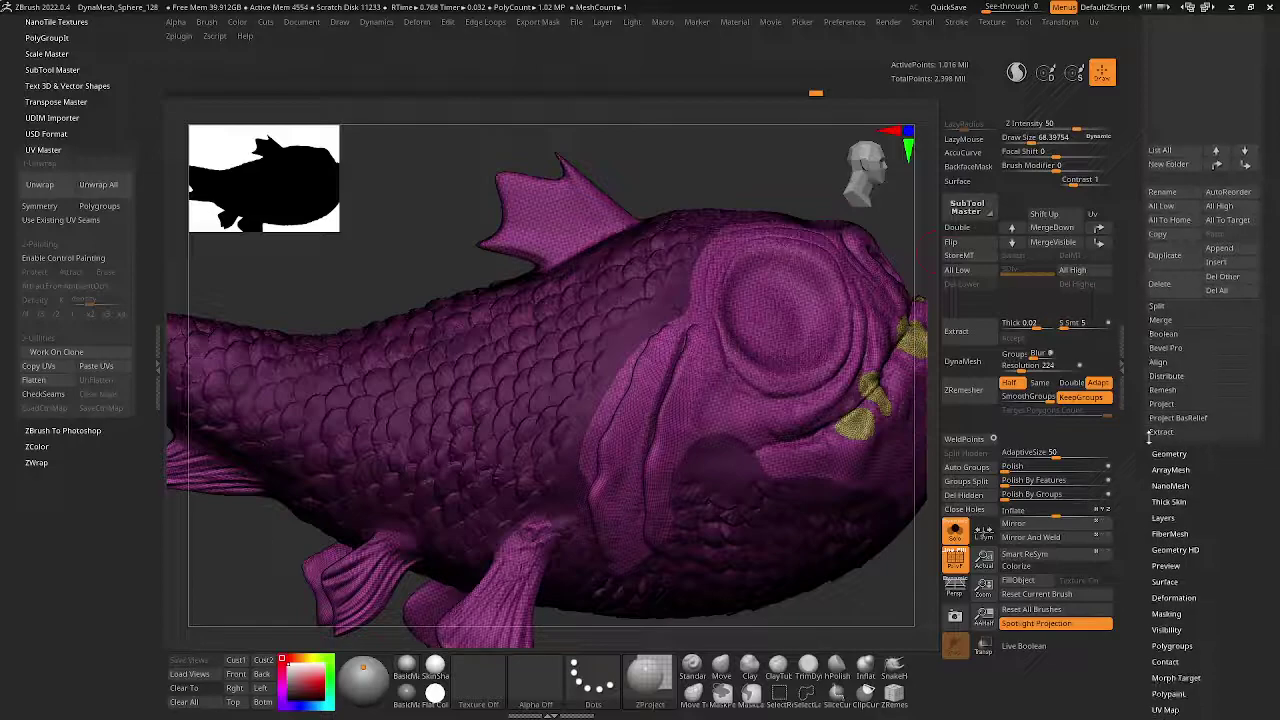
click(1180, 451)
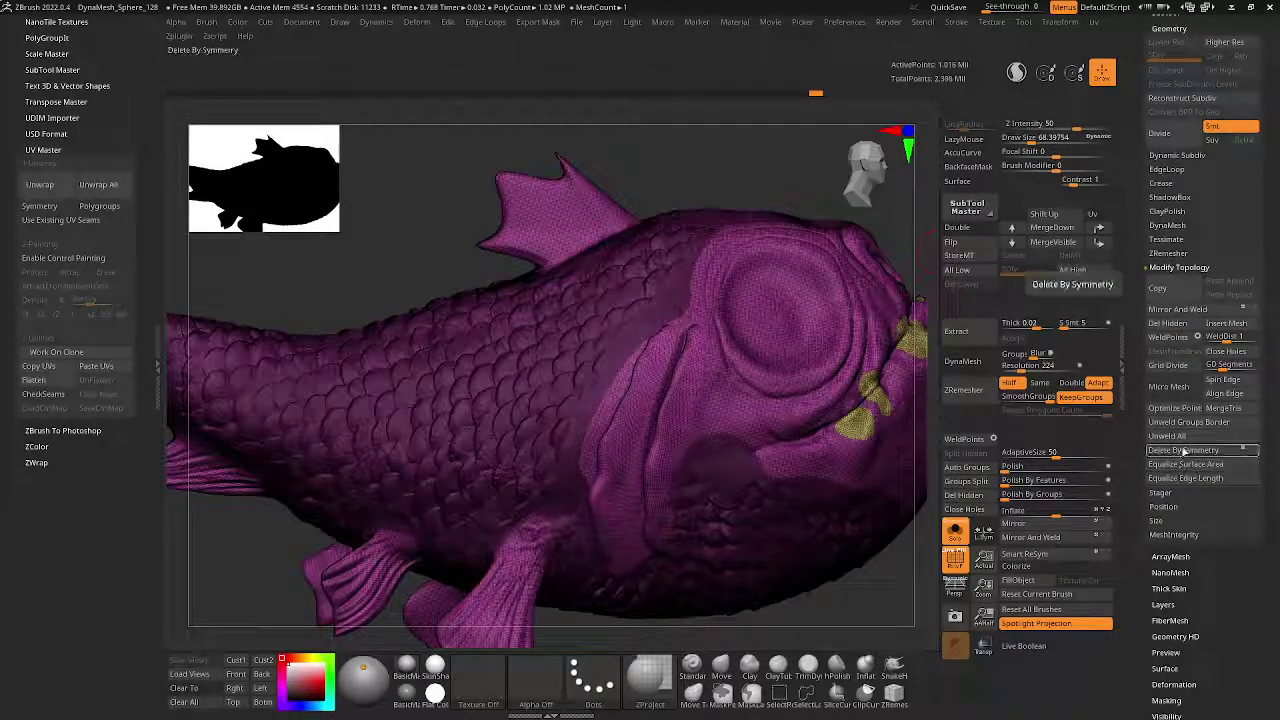
click(1040, 543)
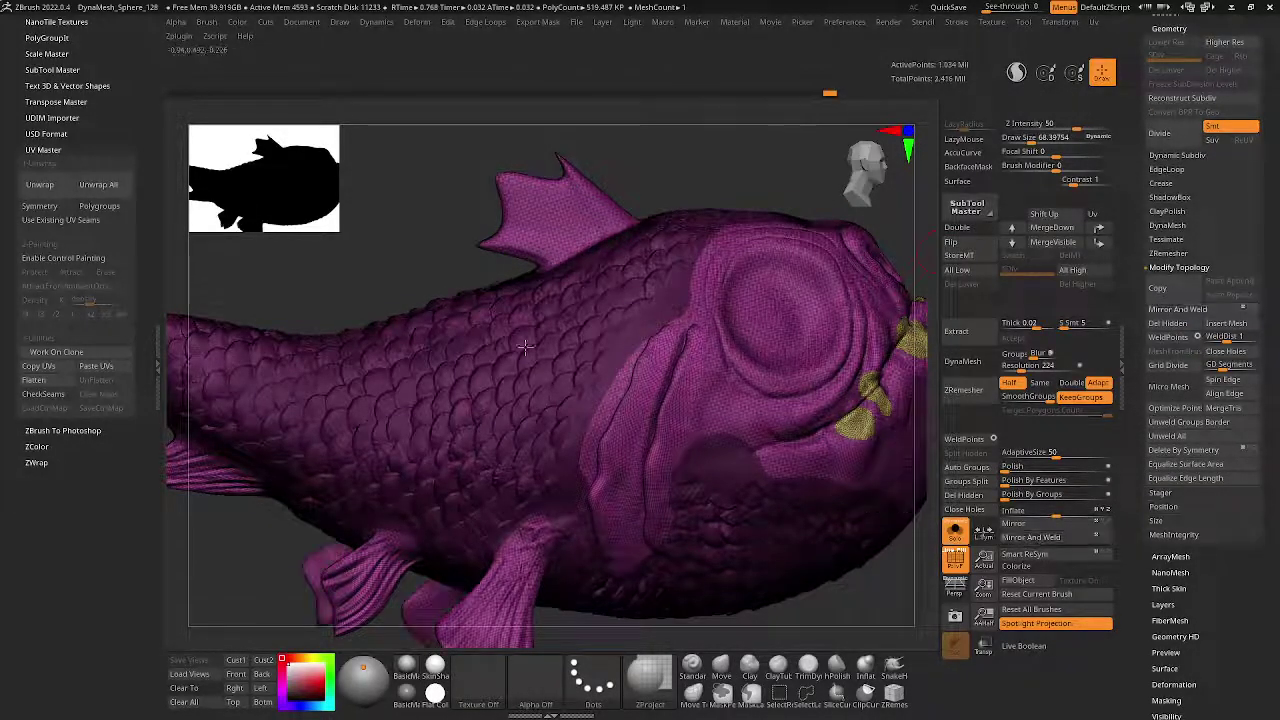
- Subdivide the fish once to SDiv 2, about 4.1 million points
drag(557, 400, 508, 289)
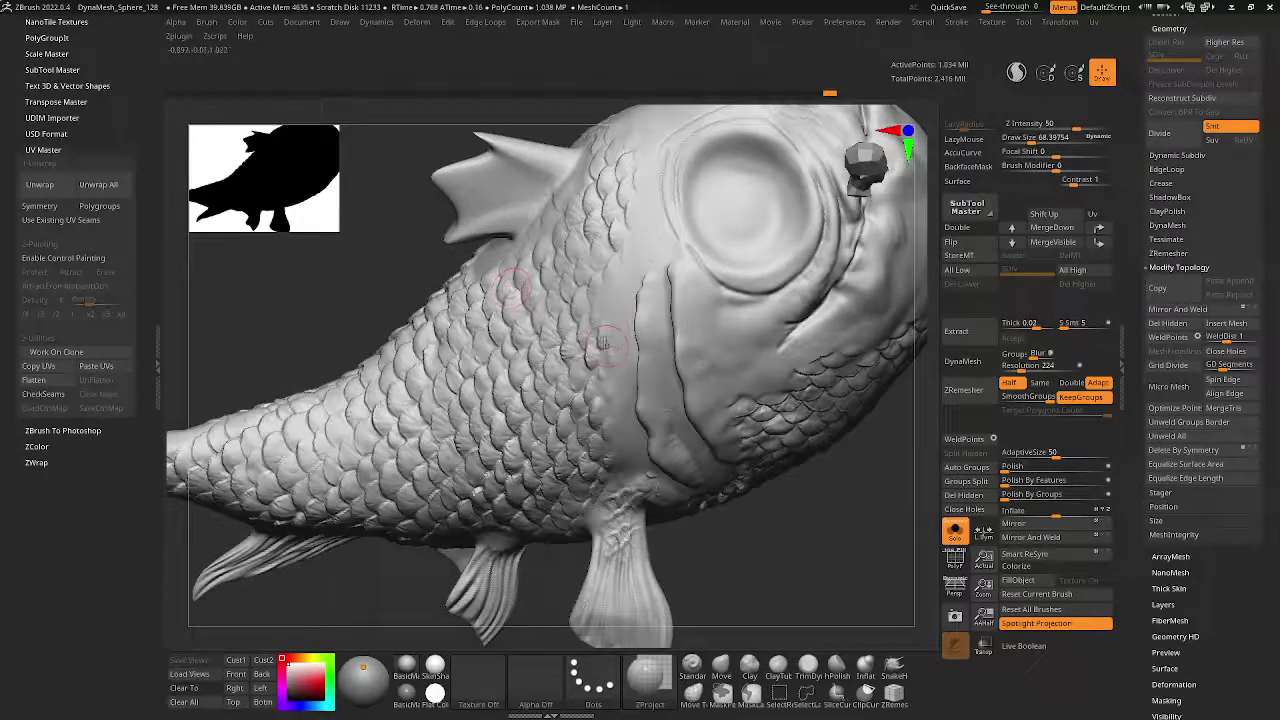
key(ctrl+d)
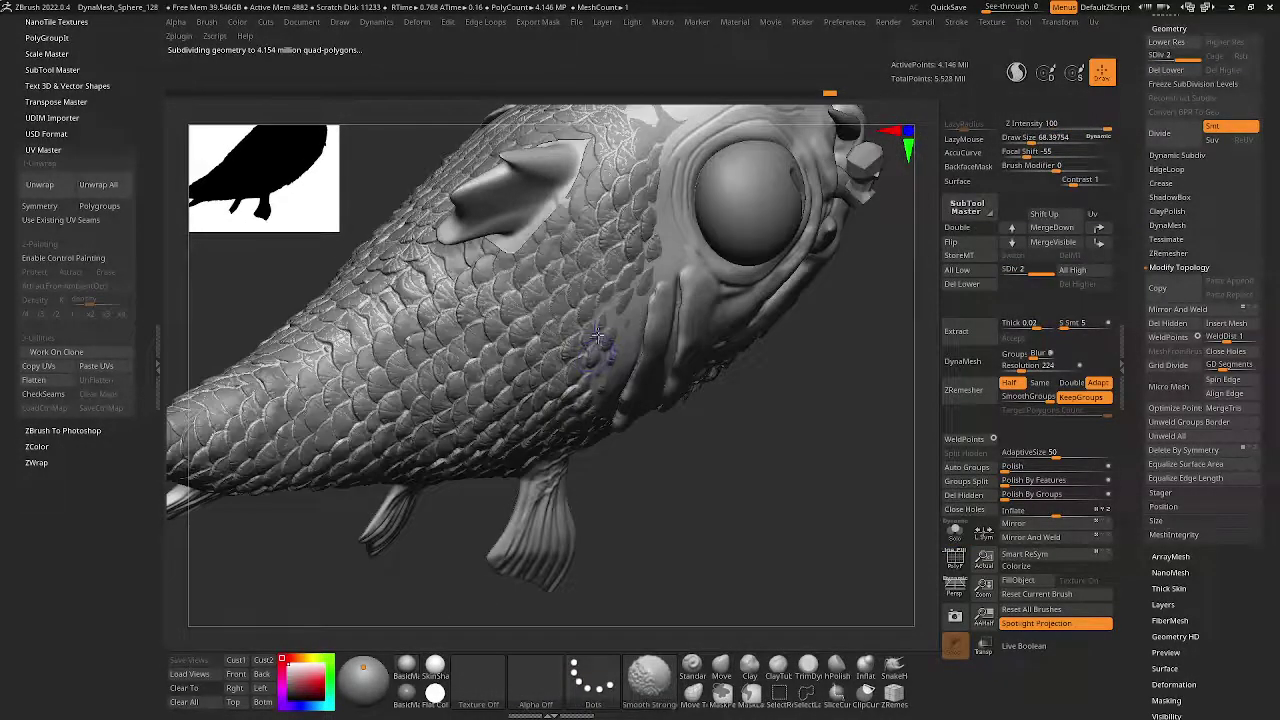
right_drag(595, 355, 690, 275)
key(space)
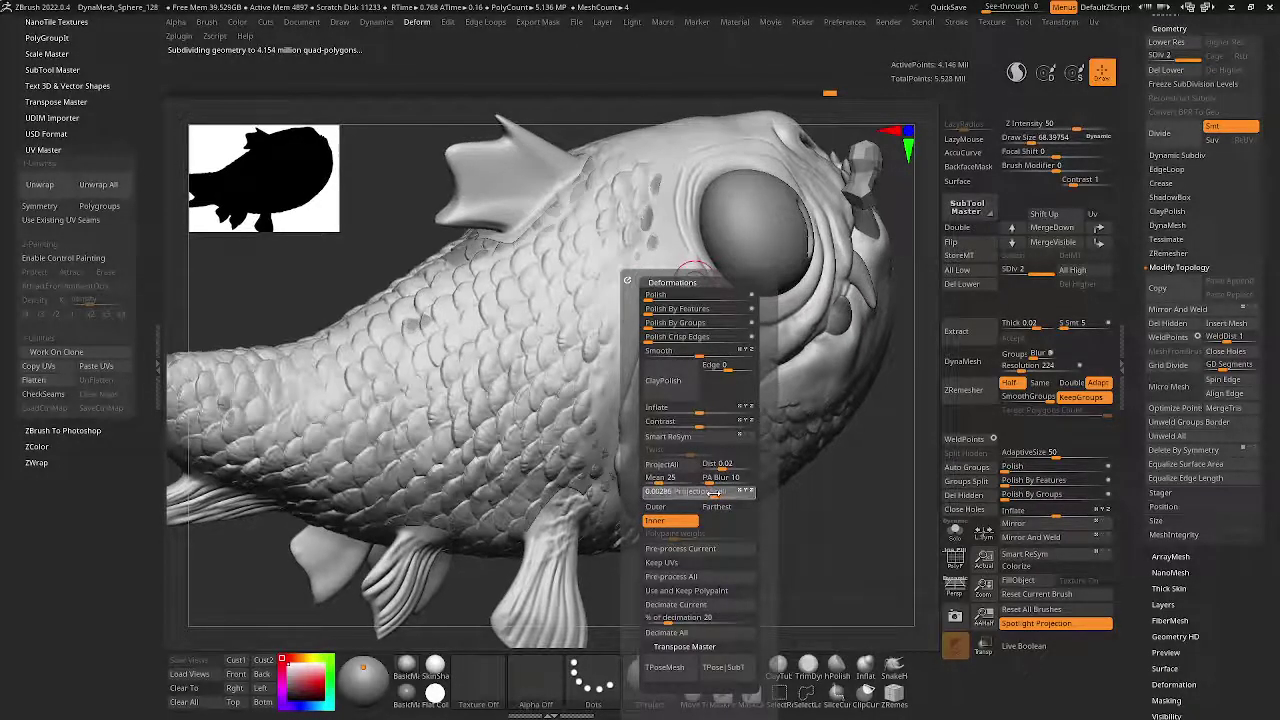
- Project scale detail onto the subdivided fish with a 0.00152 shell, then solo the body
drag(716, 491, 660, 491)
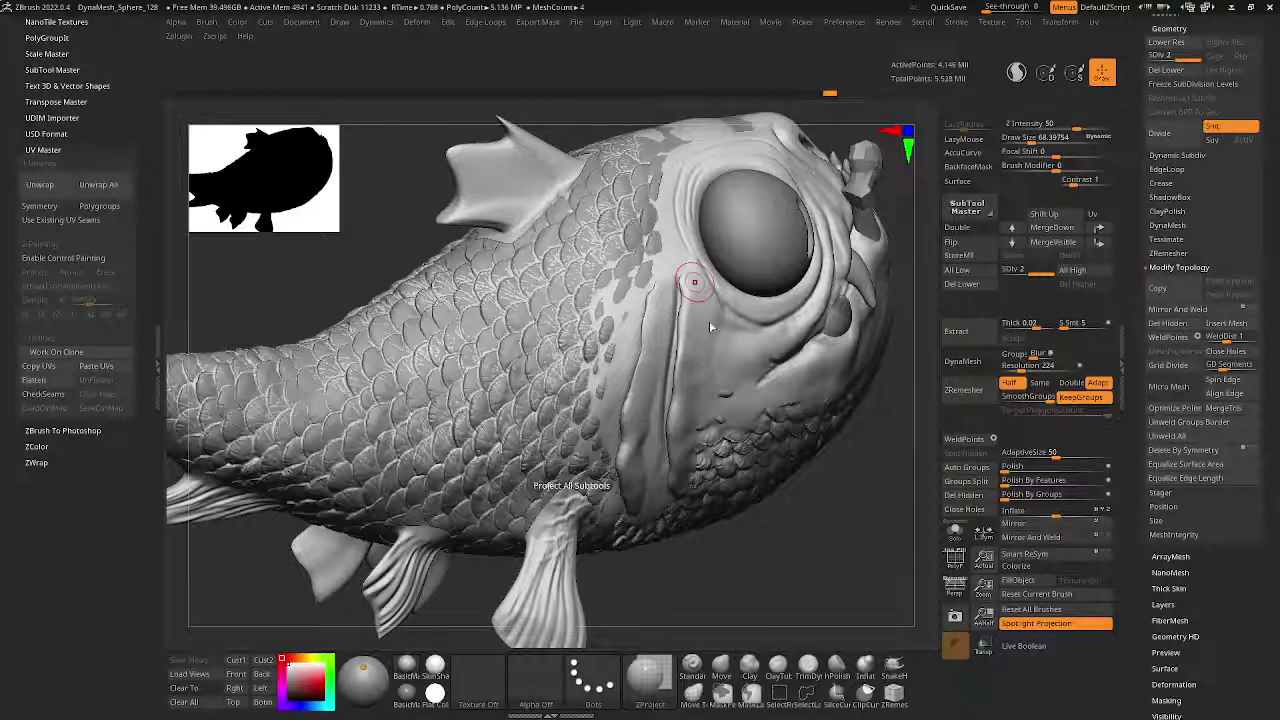
click(955, 530)
mouse_move(700, 380)
right_down()
mouse_move(750, 358)
mouse_move(712, 352)
right_up()
key(b)
key(m)
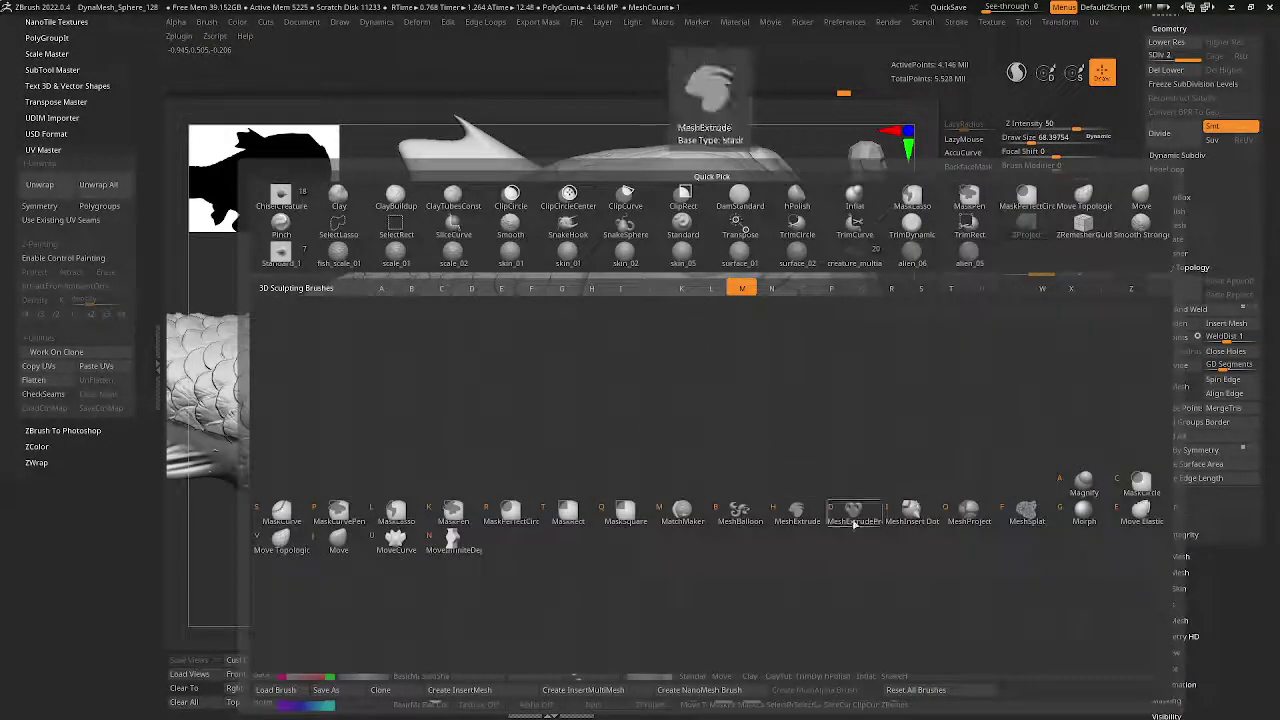
- Select the Morph brush and drop the fish to its lowest subdivision level
click(1084, 512)
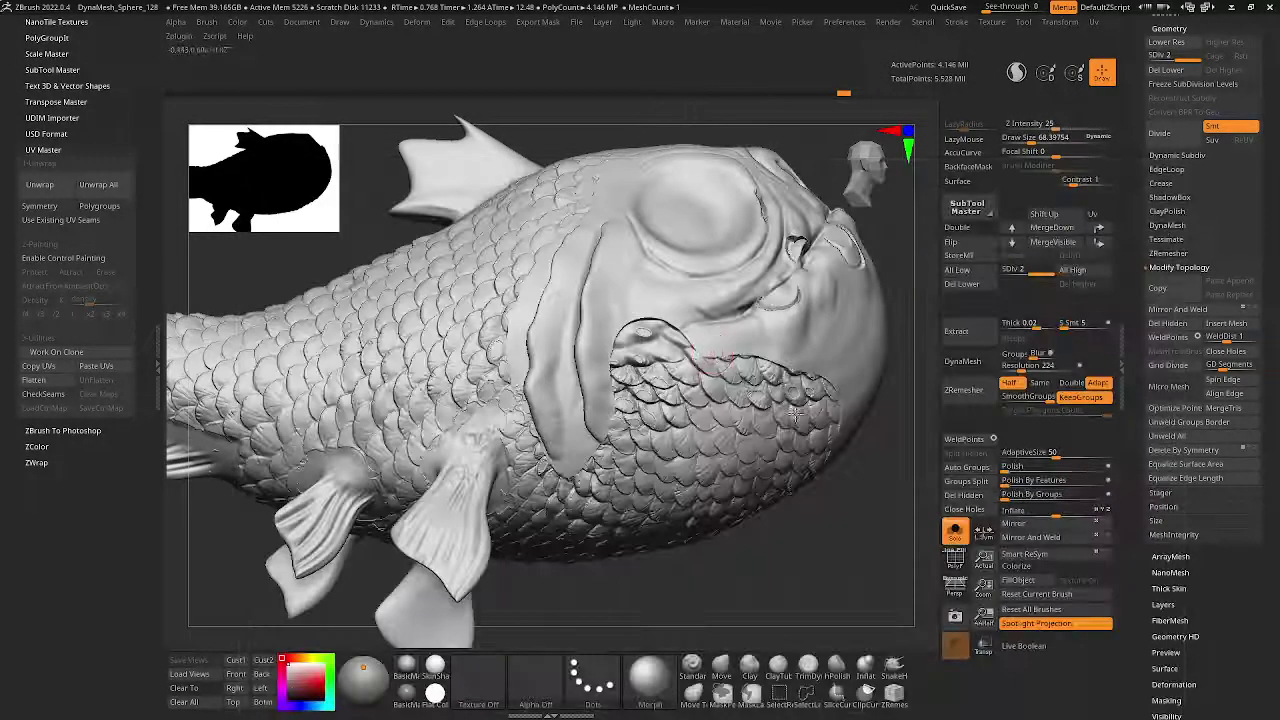
click(795, 412)
right_drag(720, 400, 757, 372)
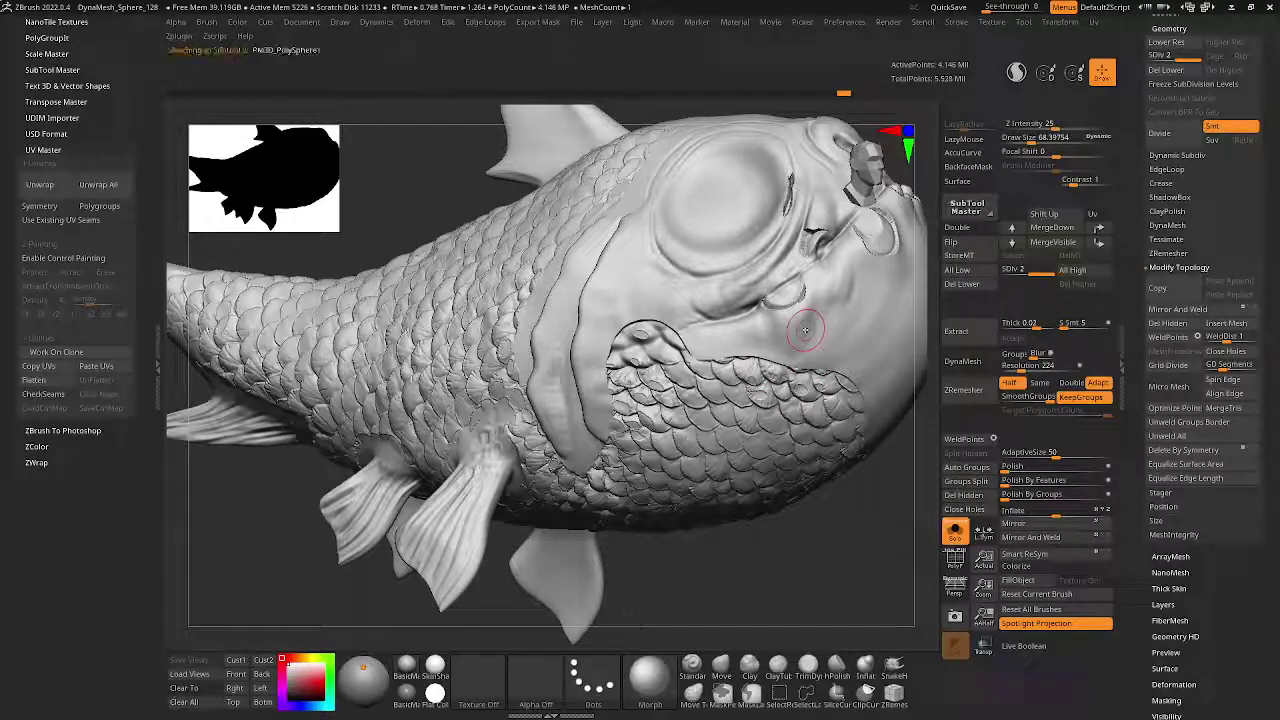
key(shift+d)
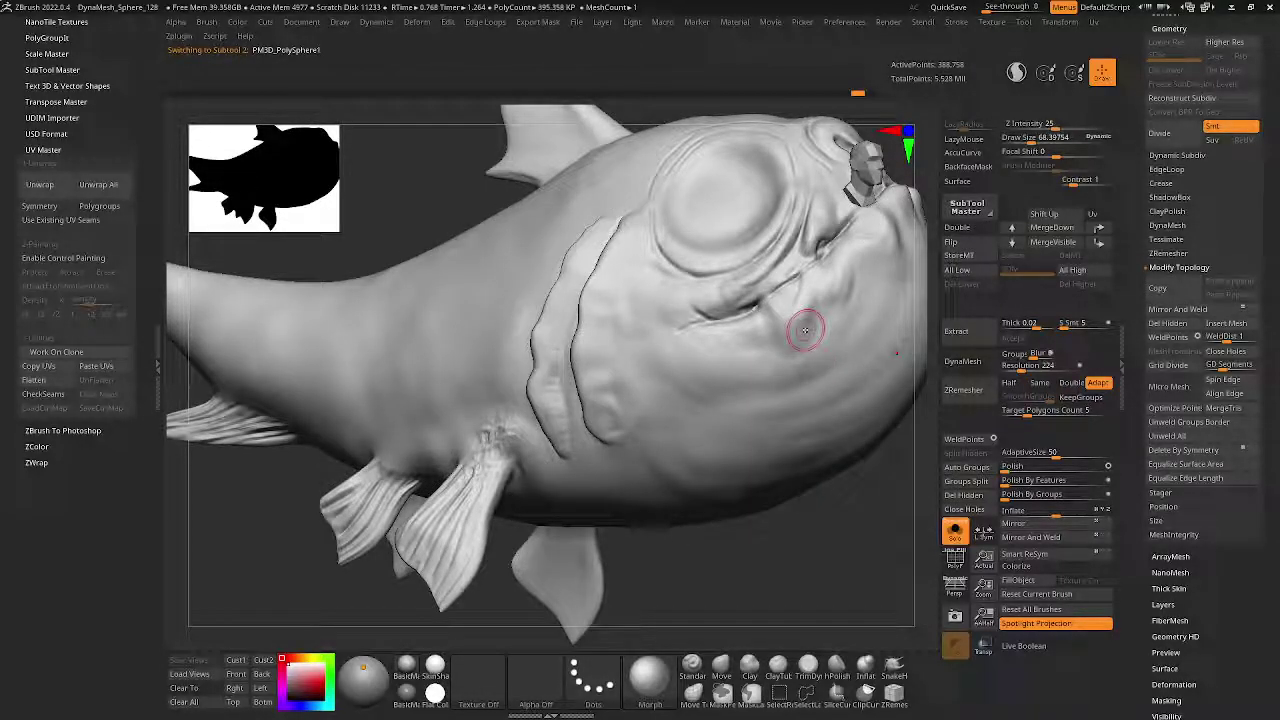
- Choose the HistoryRecall brush from the brush library
key(b)
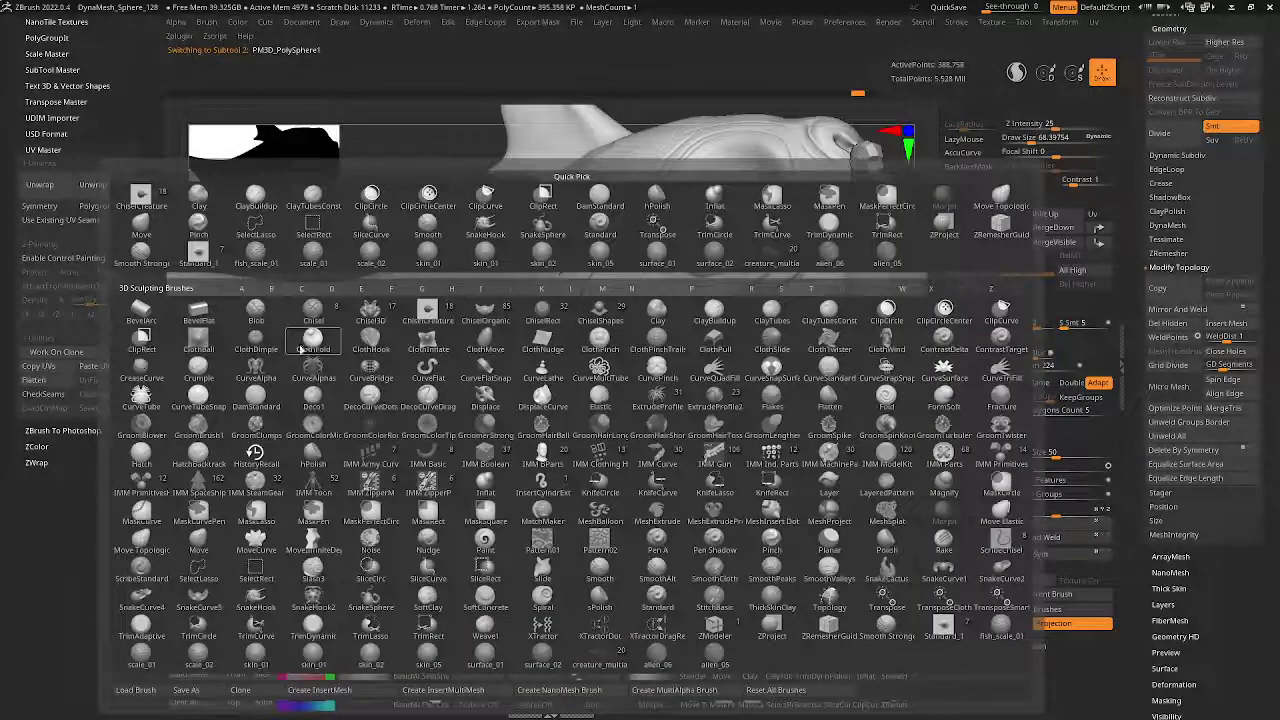
key(g)
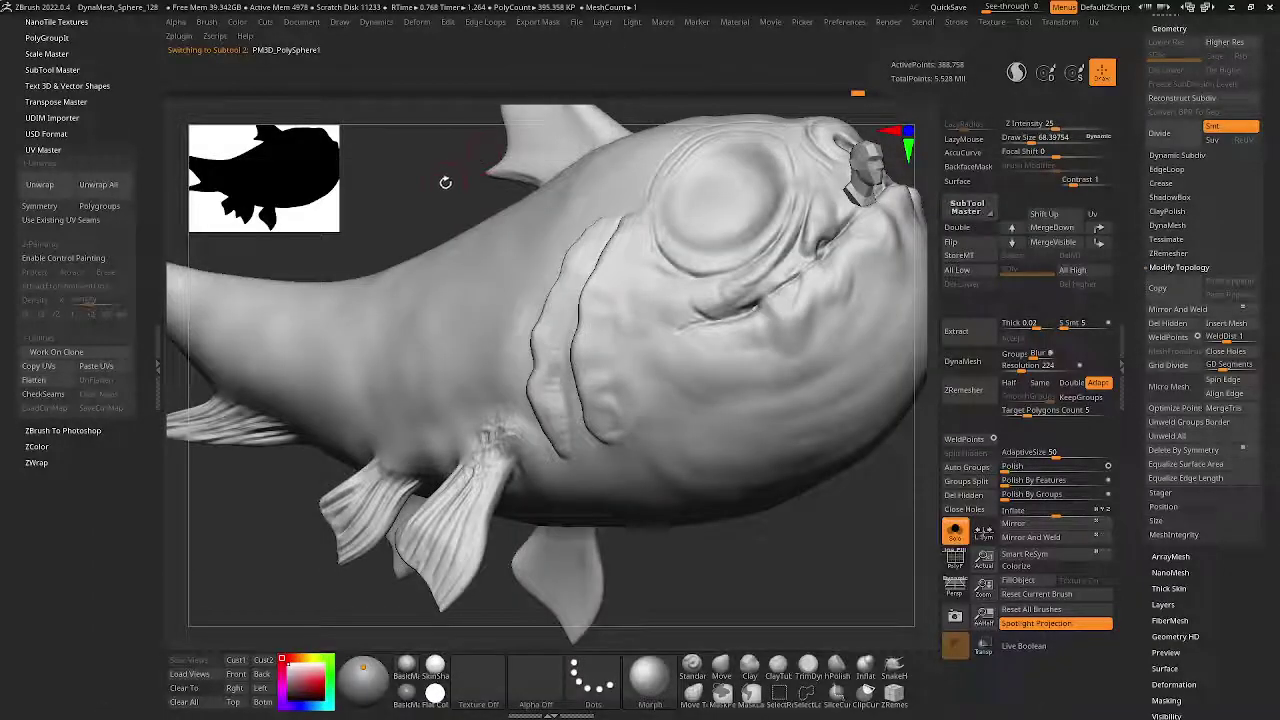
key(b)
click(176, 441)
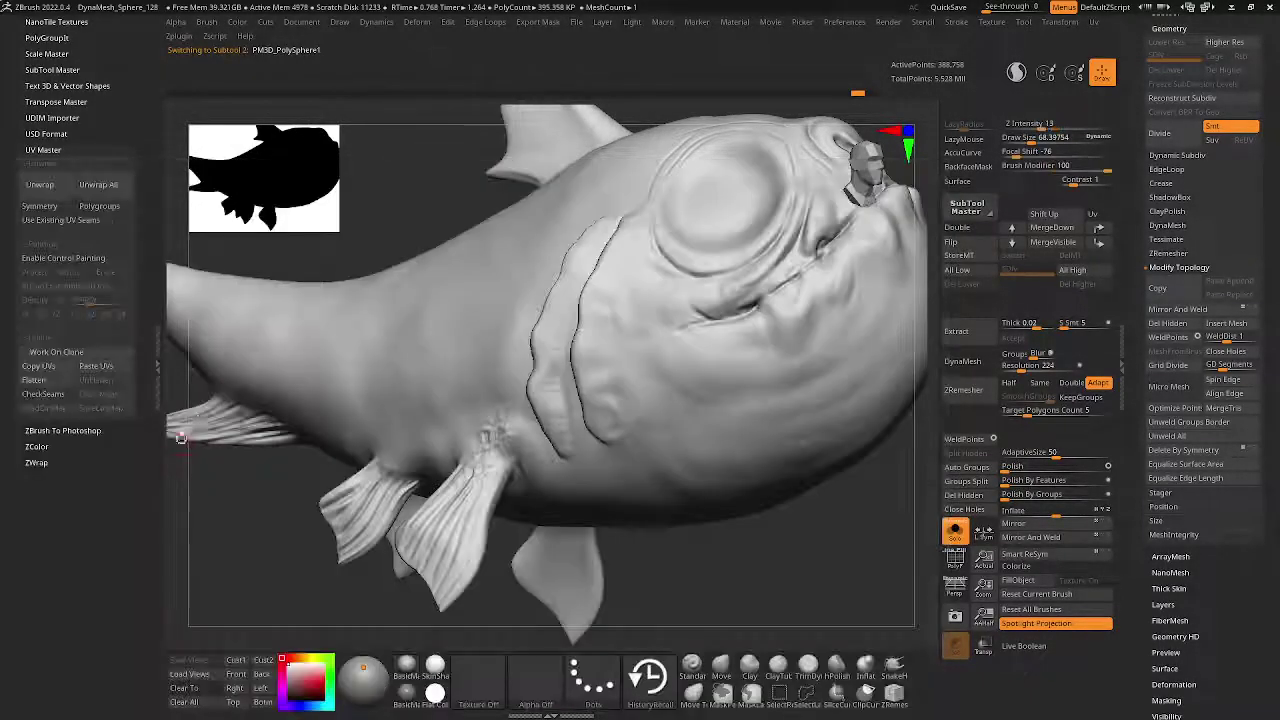
key(ctrl)
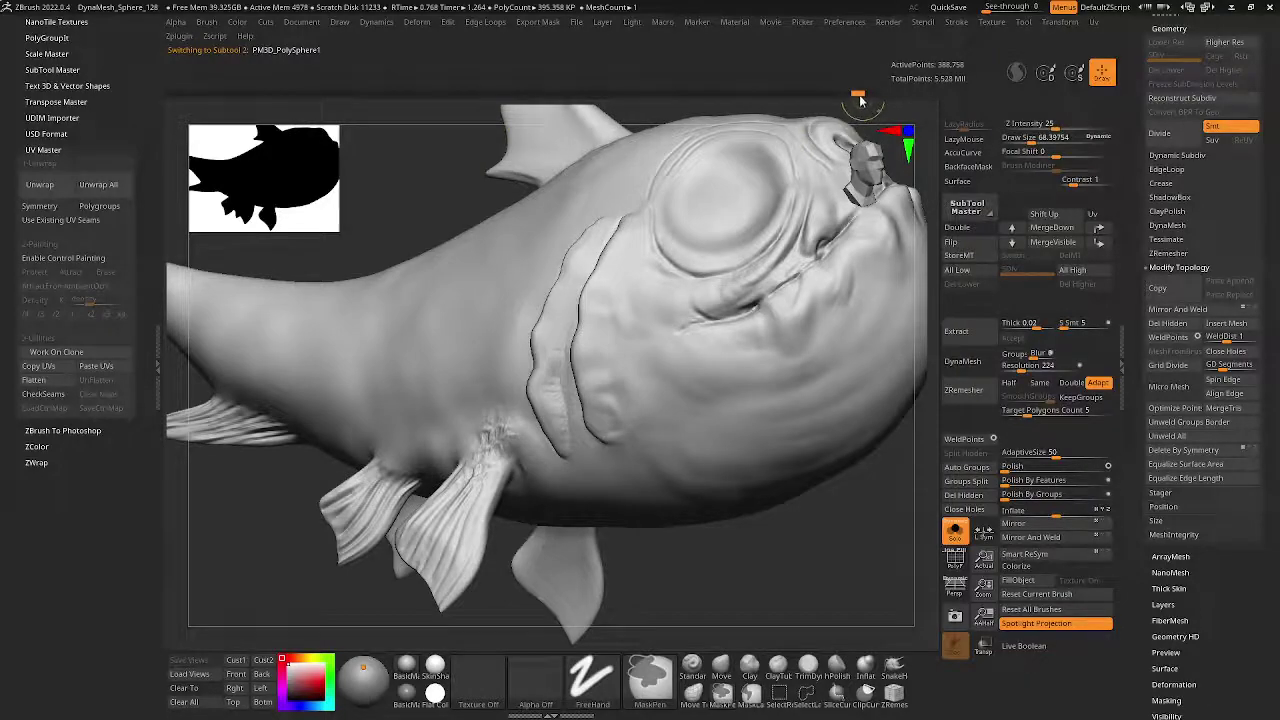
- Recall the scaled history state and raise the brush intensity
click(874, 93)
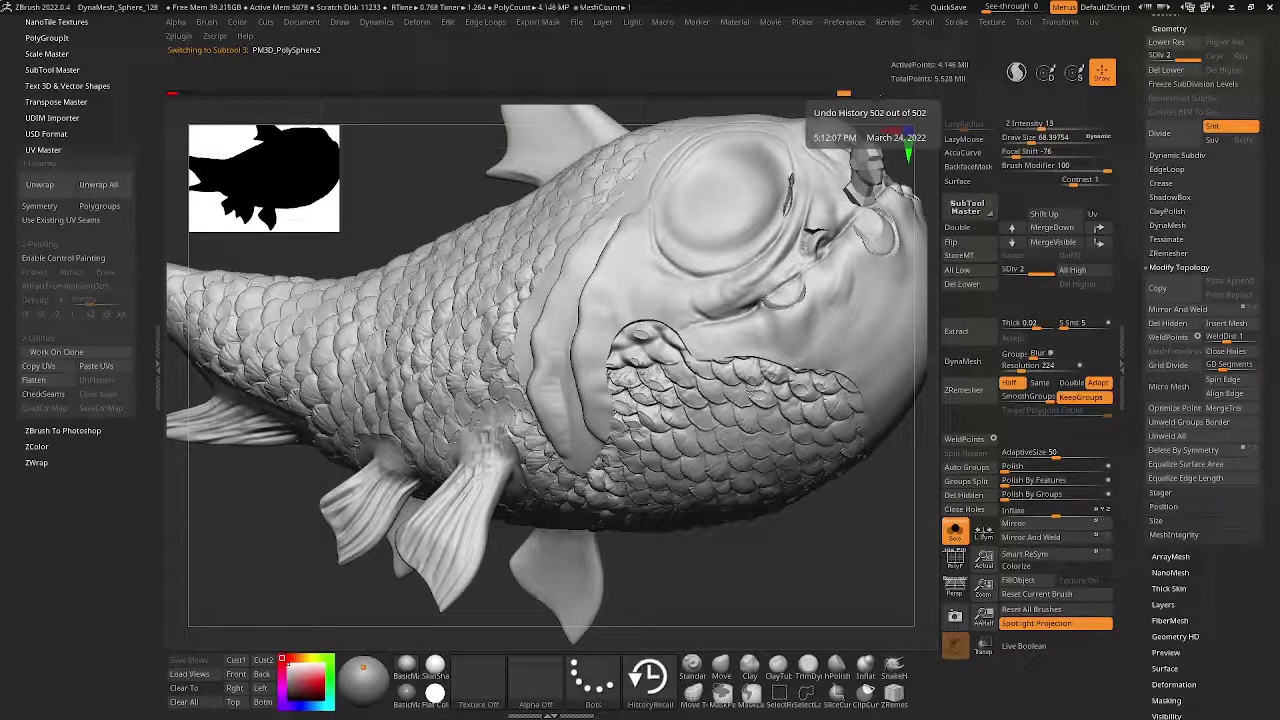
key(space)
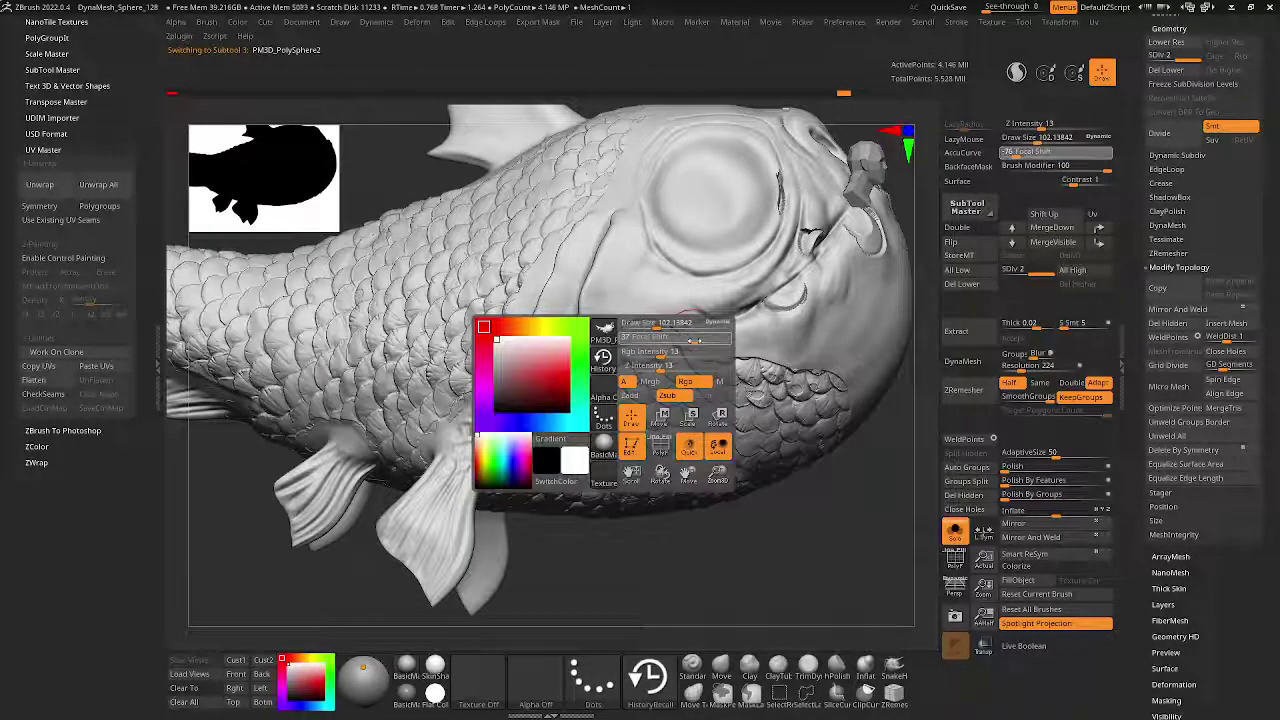
key(space)
drag(684, 399, 693, 399)
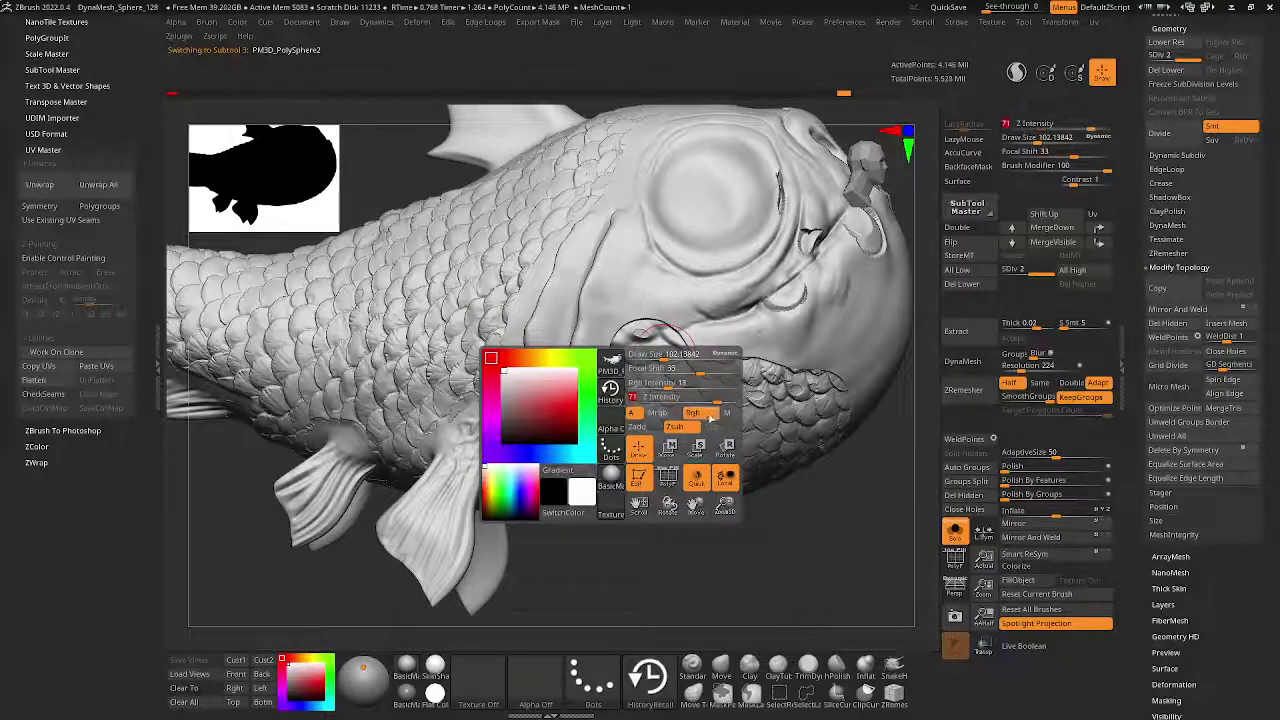
right_drag(693, 399, 610, 352)
- Step backward and forward through the undo history to find the scaled state
key(ctrl+z)
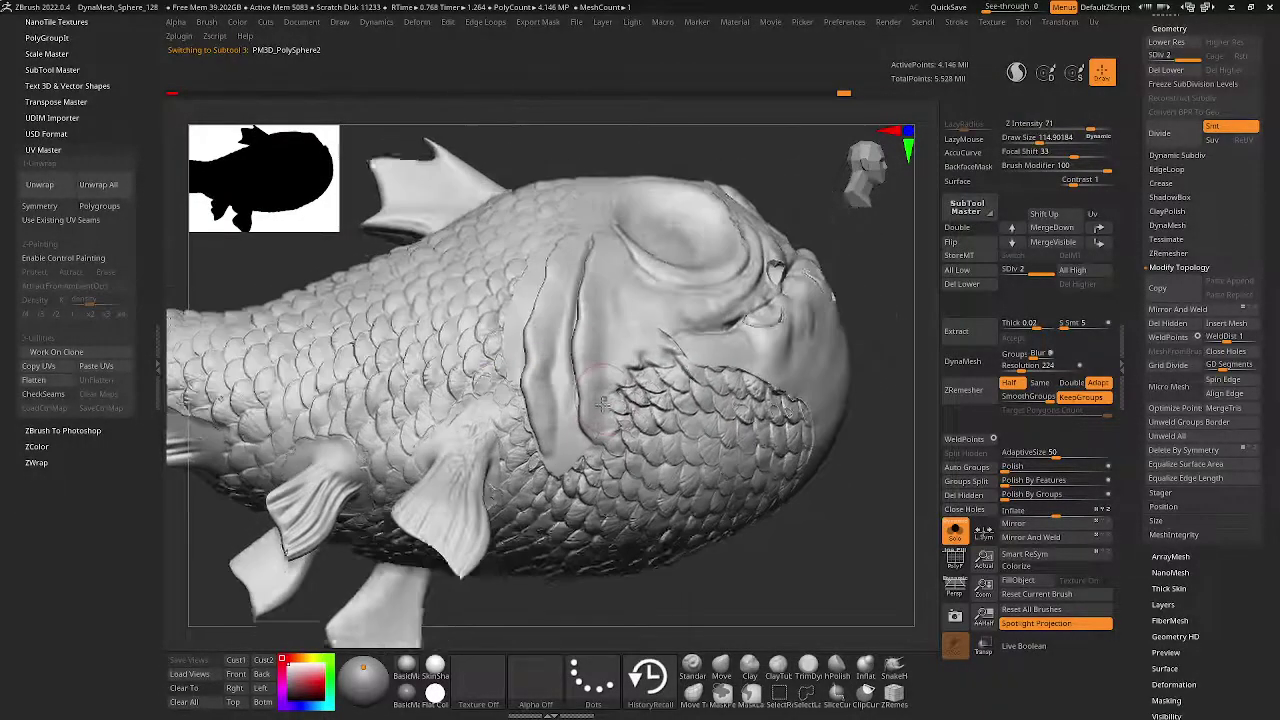
key(ctrl+z)
key(ctrl+z)
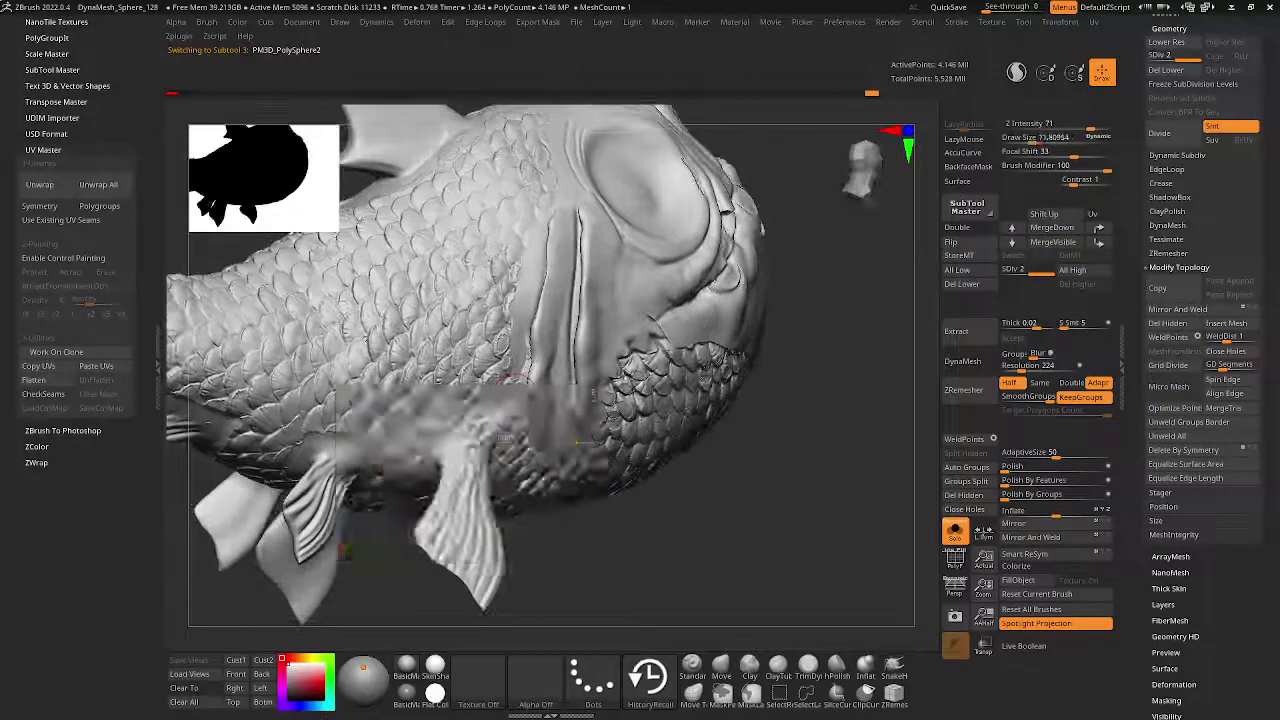
key(space)
key(ctrl+shift+z)
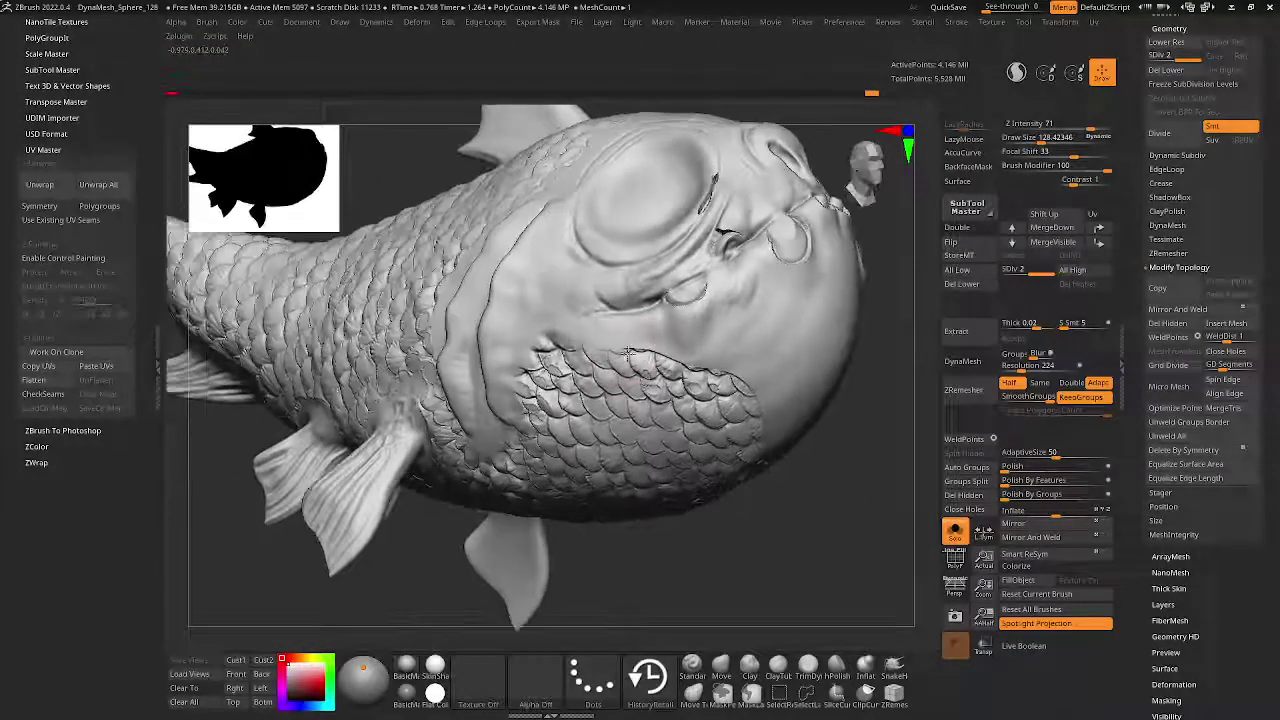
key(ctrl+shift+z)
key(ctrl+shift+z)
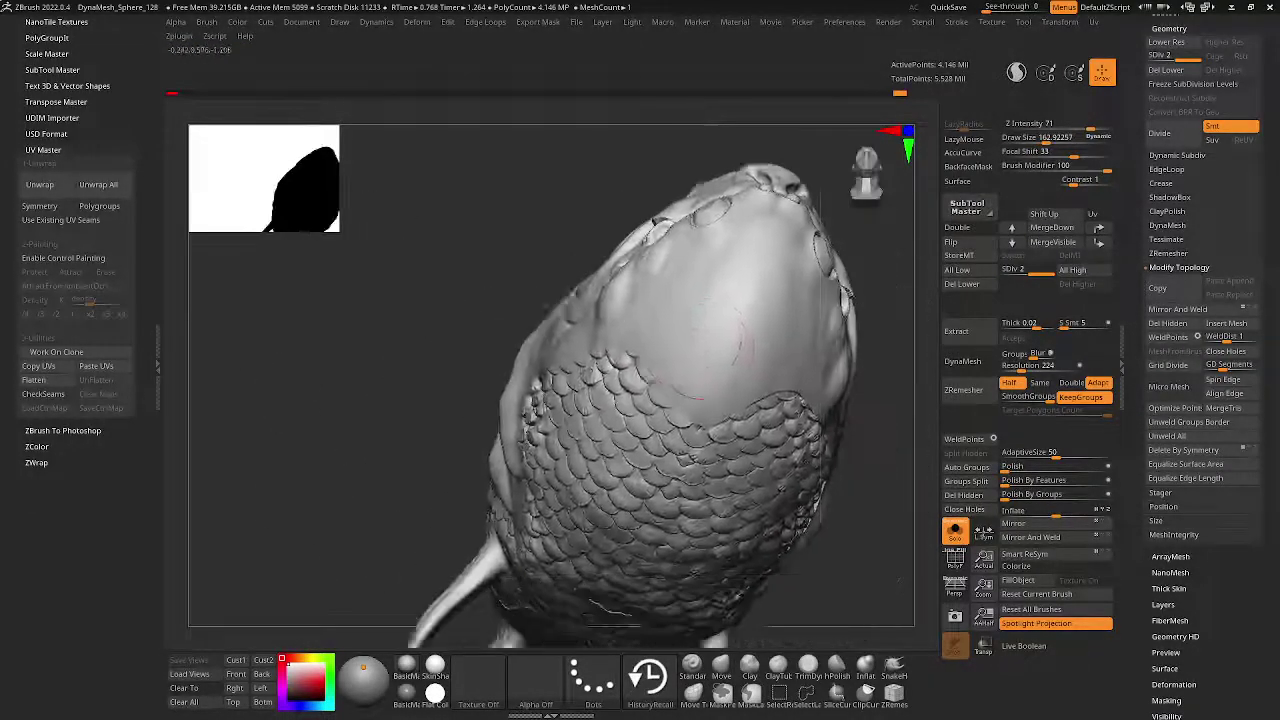
key(ctrl+shift+z)
key(ctrl+shift+z)
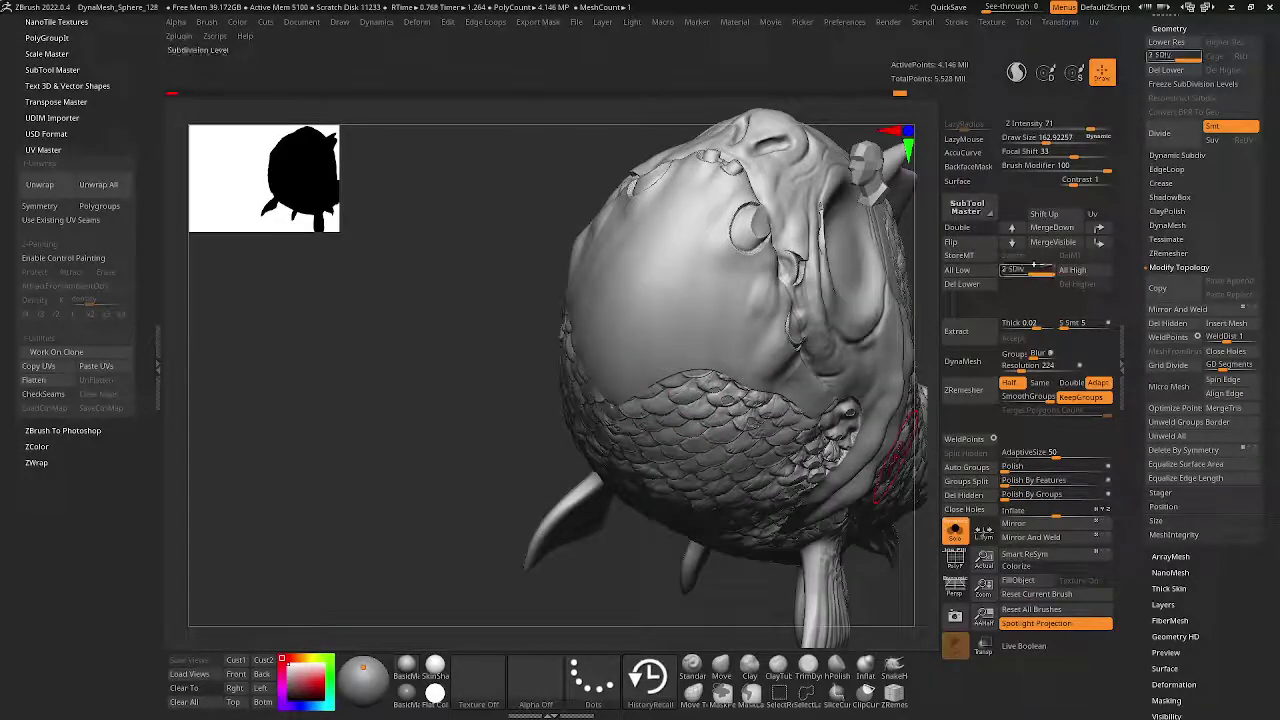
- Drop the fish to SDiv 1 and try painting scales onto the head
click(1012, 269)
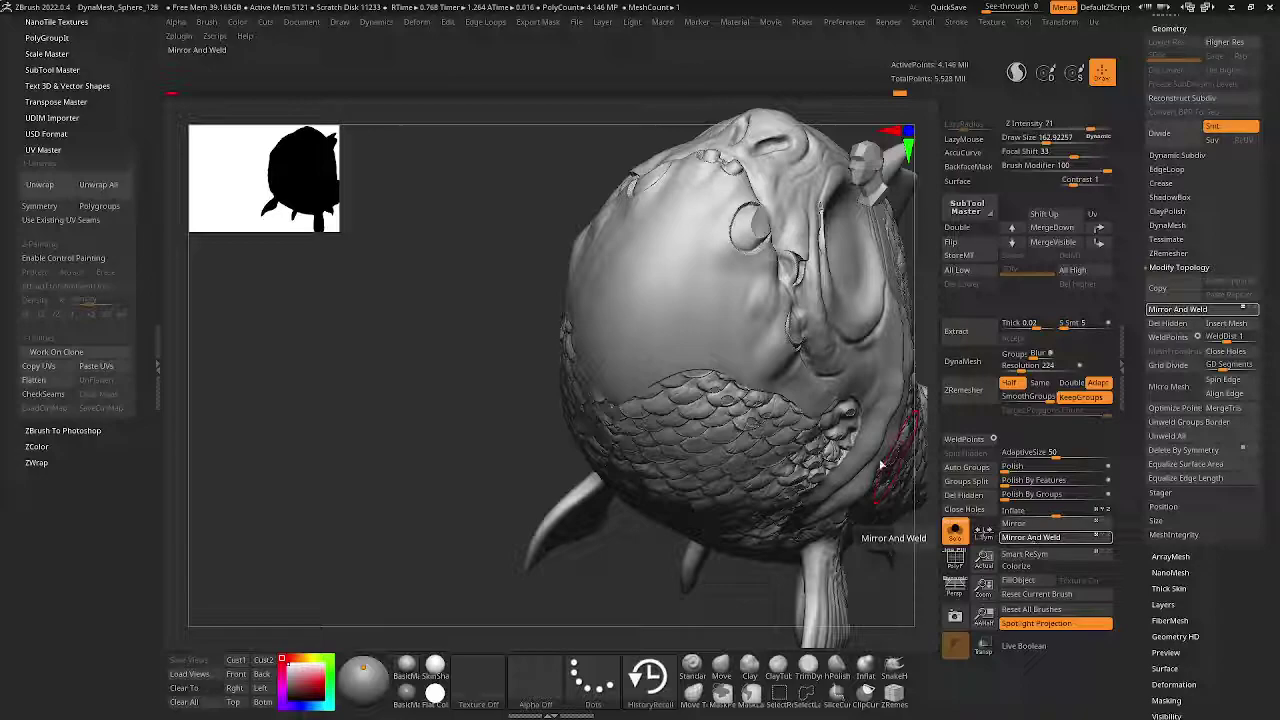
right_drag(653, 369, 620, 352)
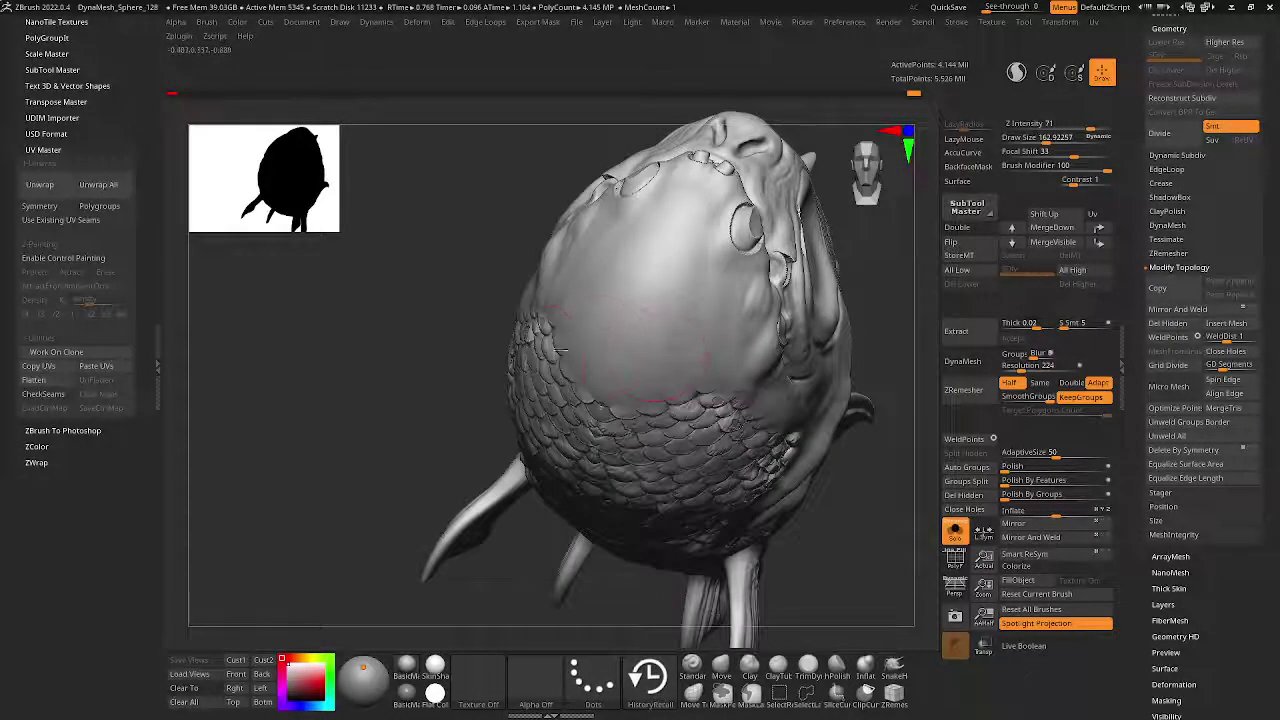
mouse_move(538, 356)
right_down()
mouse_move(710, 430)
mouse_move(657, 343)
right_up()
click(718, 437)
- Reselect HistoryRecall, paint on the head, and dismiss the symmetry warning
key(b)
key(c)
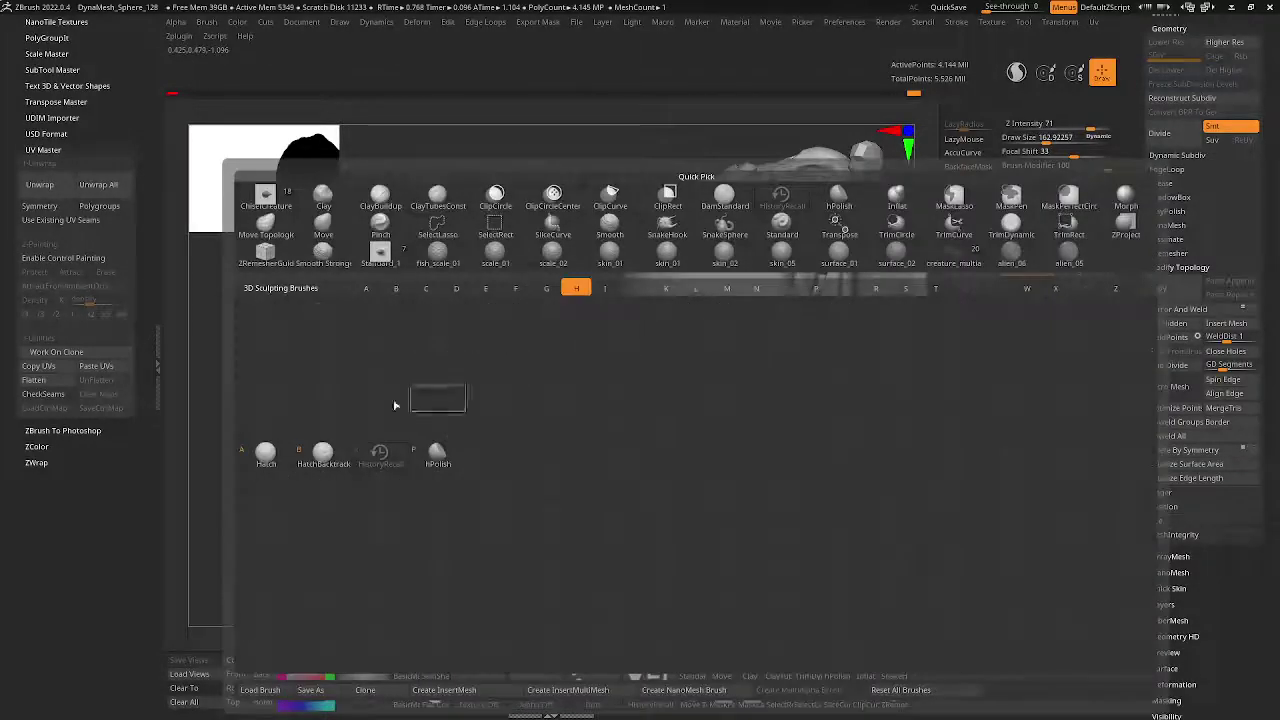
key(b)
right_drag(542, 399, 678, 391)
click(678, 391)
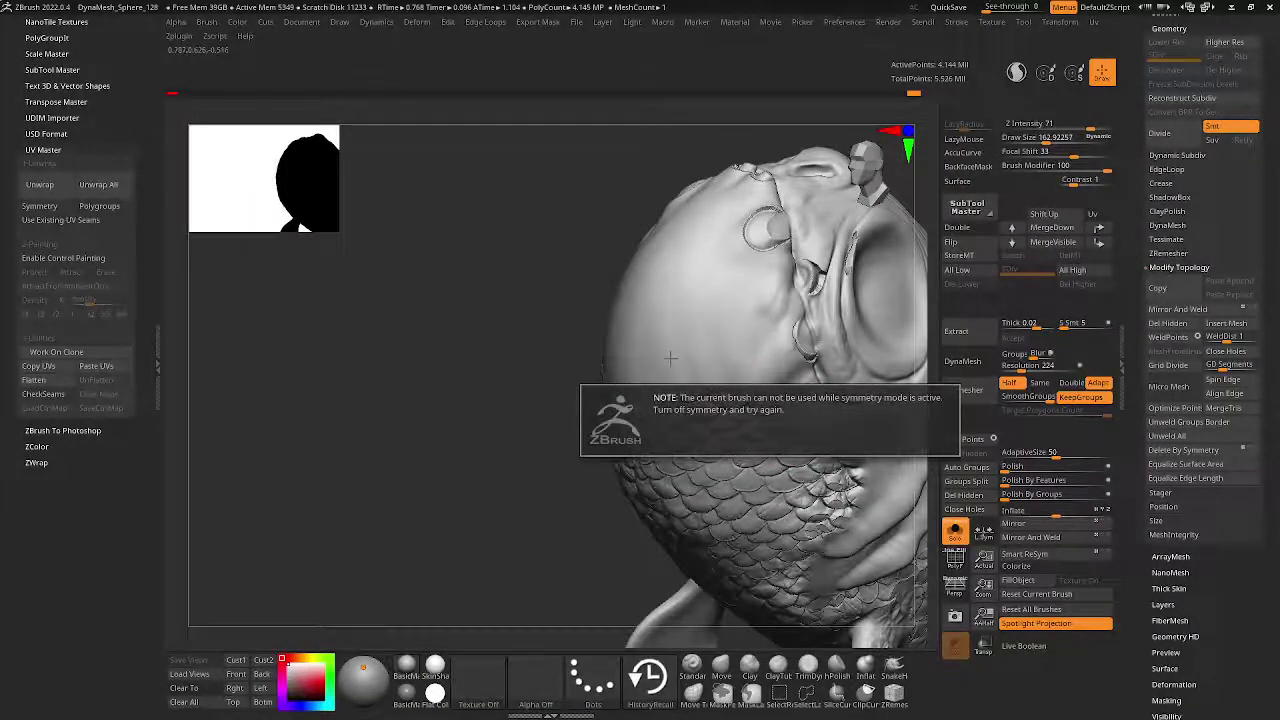
alt+click(768, 414)
alt+click(770, 420)
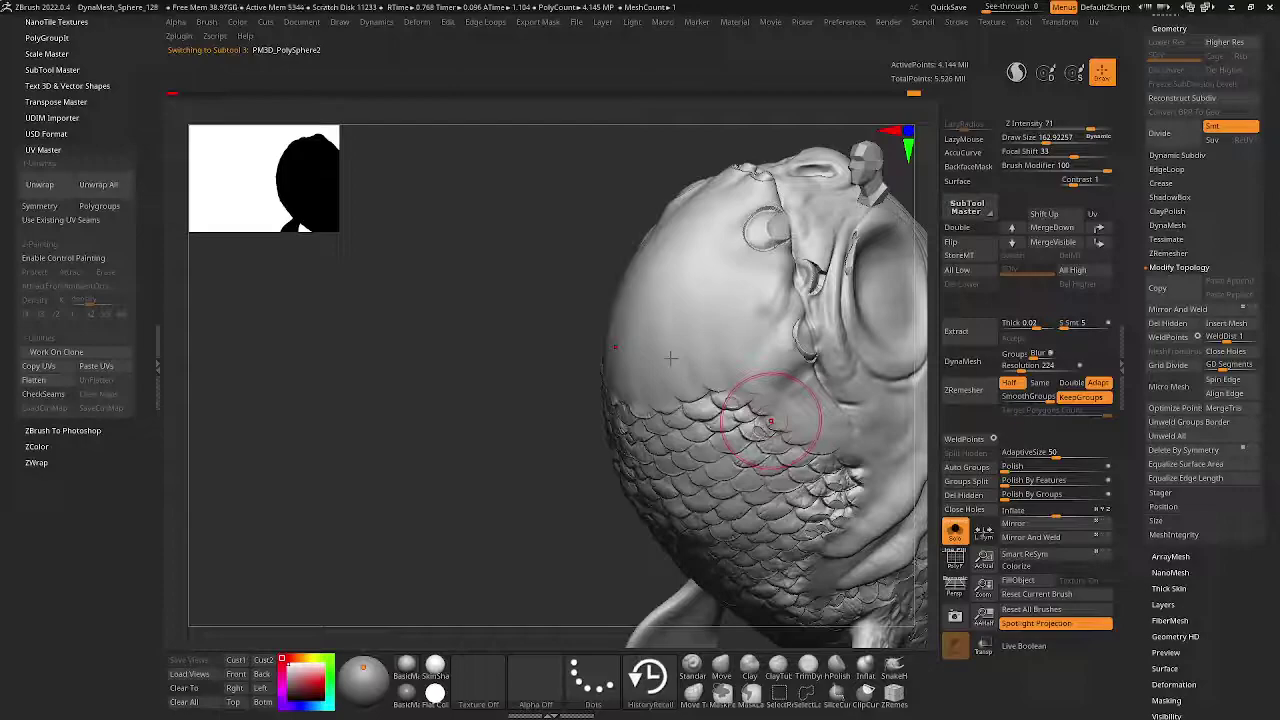
- Paint recalled scales onto the cheek and the underside of the head
click(710, 424)
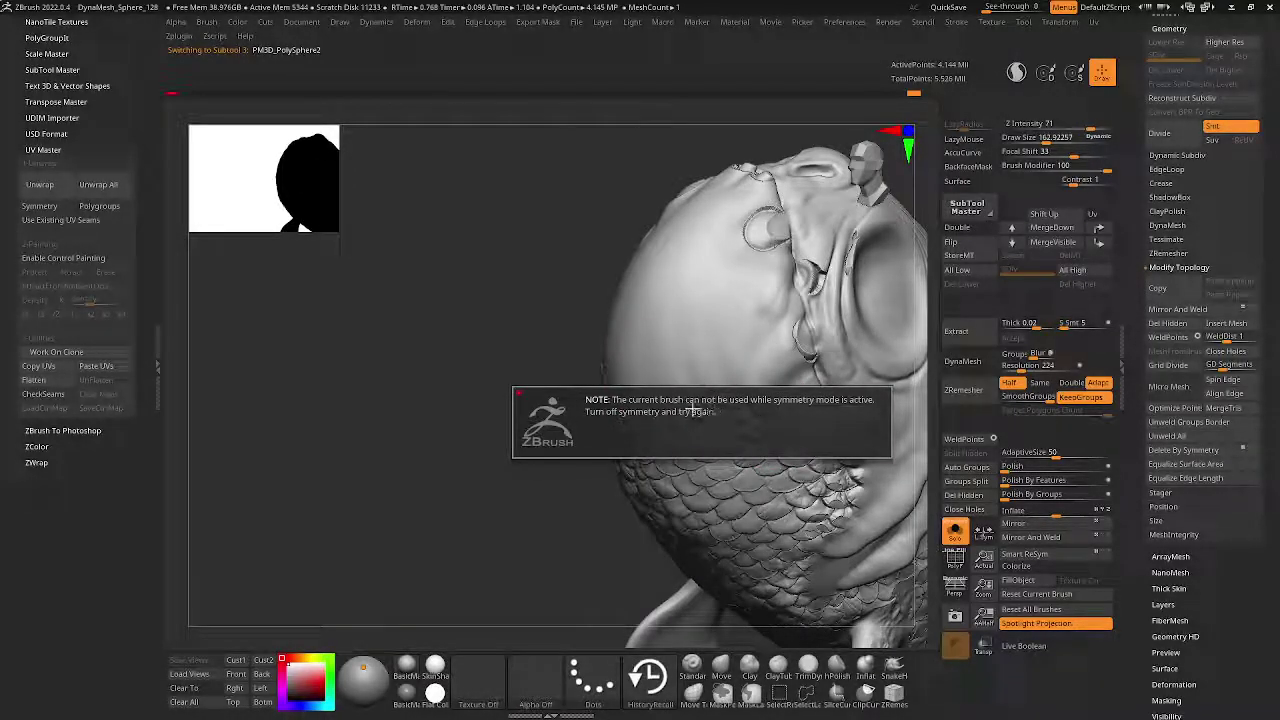
right_drag(603, 346, 666, 354)
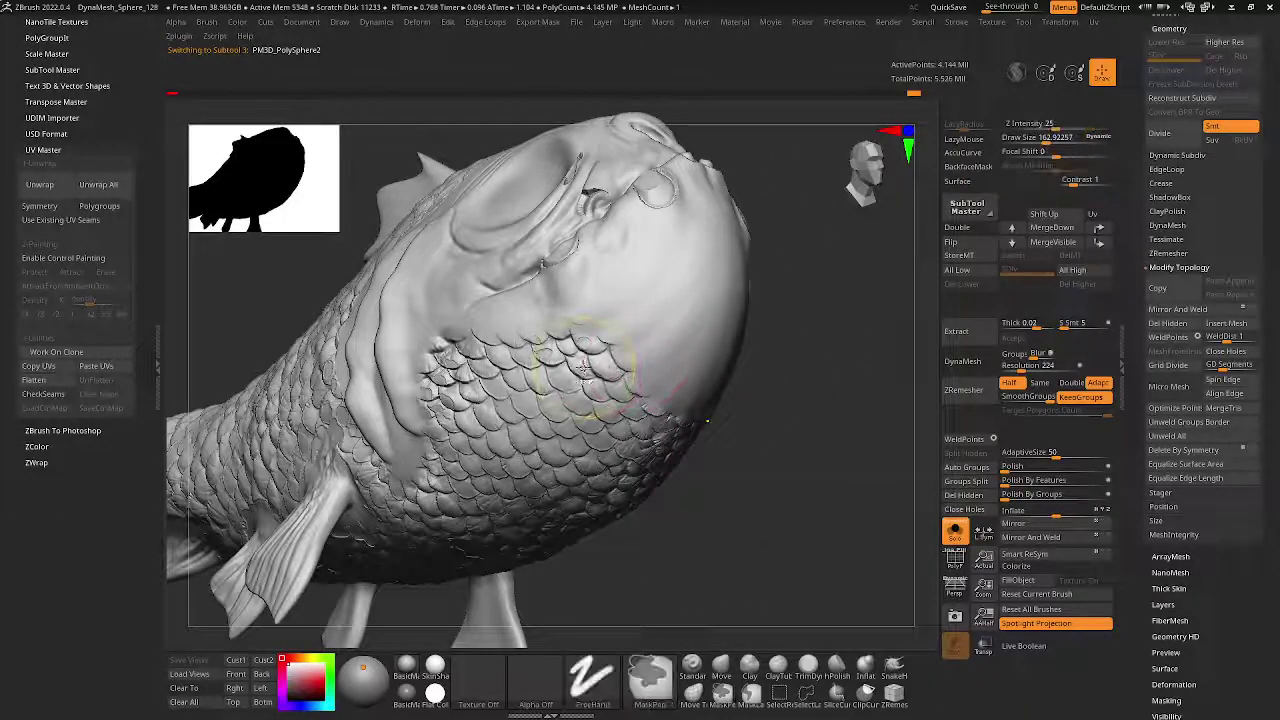
mouse_move(583, 357)
right_down()
mouse_move(543, 360)
mouse_move(618, 350)
right_up()
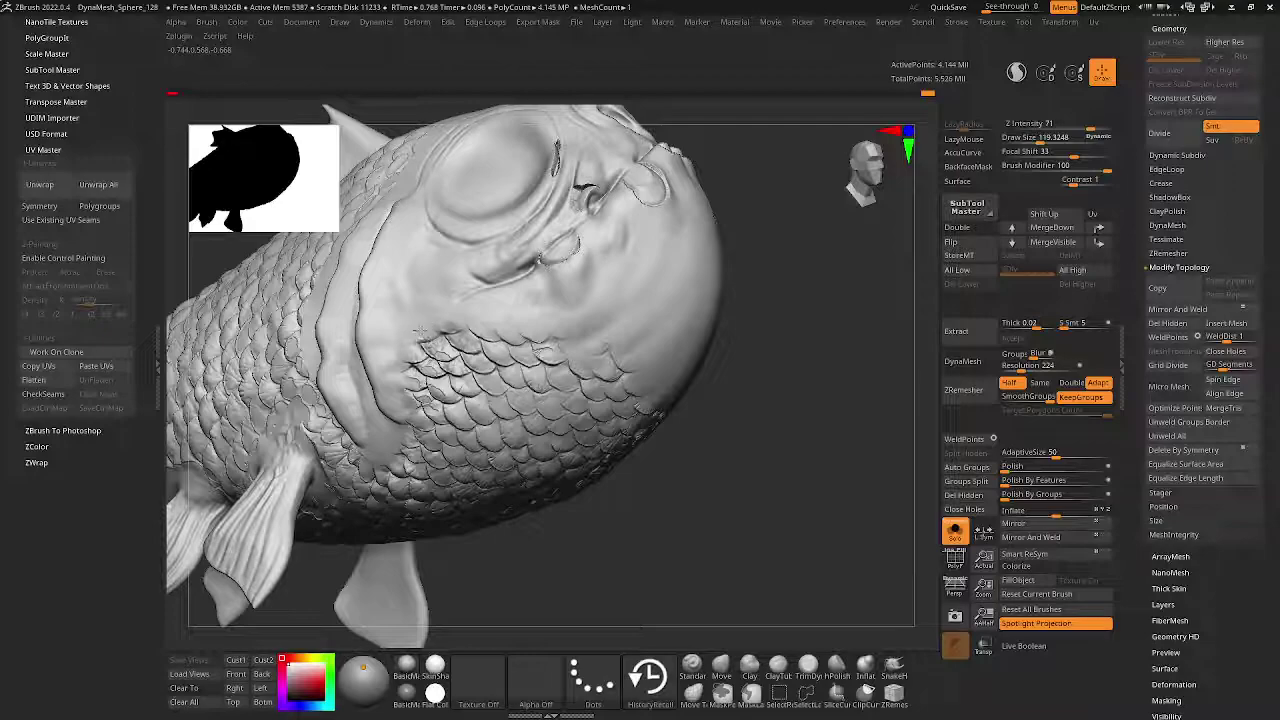
mouse_move(420, 333)
right_down()
mouse_move(650, 328)
mouse_move(490, 338)
mouse_move(515, 358)
right_up()
key(space)
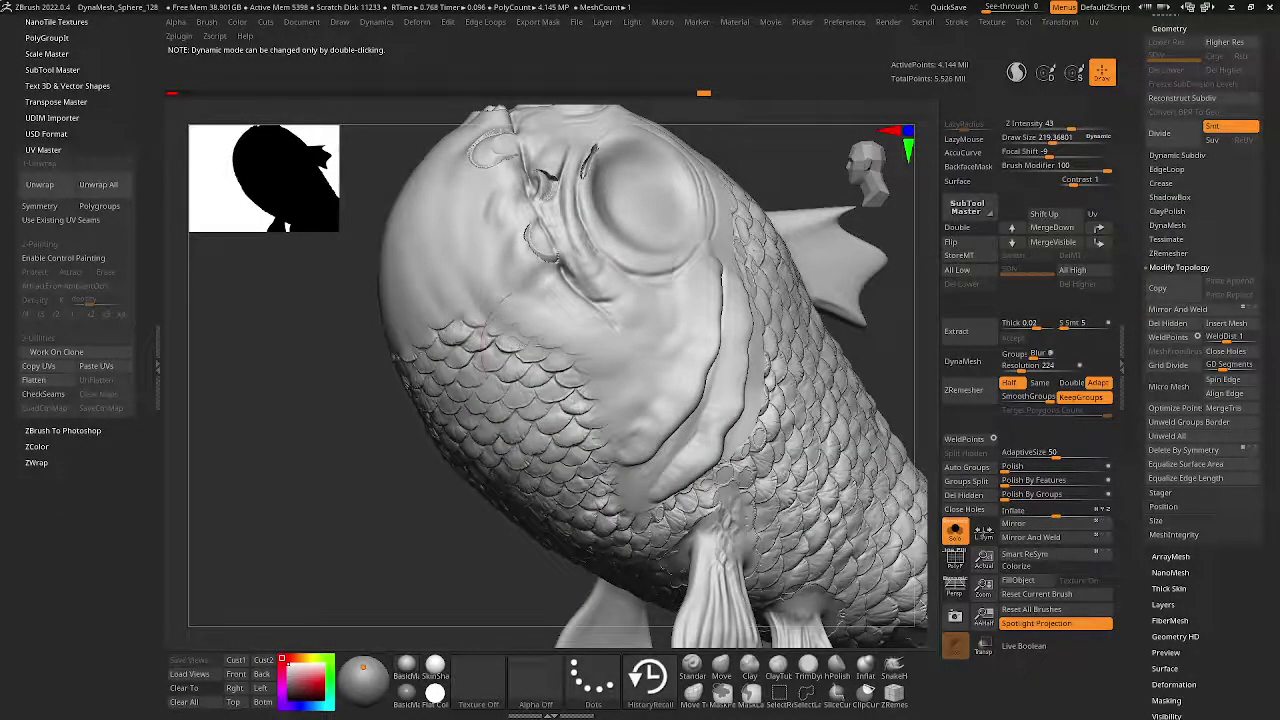
- Soften the crease near the gill with strong smoothing
mouse_move(601, 425)
right_down()
mouse_move(520, 315)
mouse_move(447, 388)
mouse_move(501, 347)
right_up()
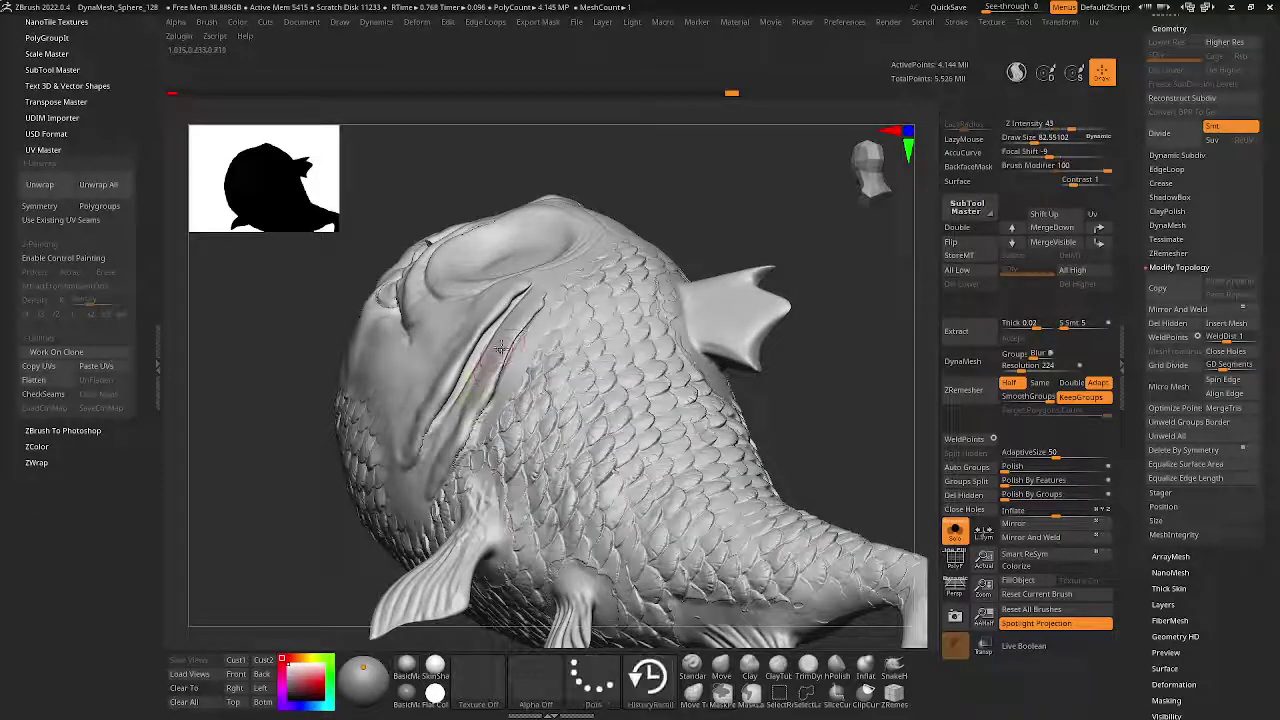
key(shift)
shift+drag(510, 330, 520, 290)
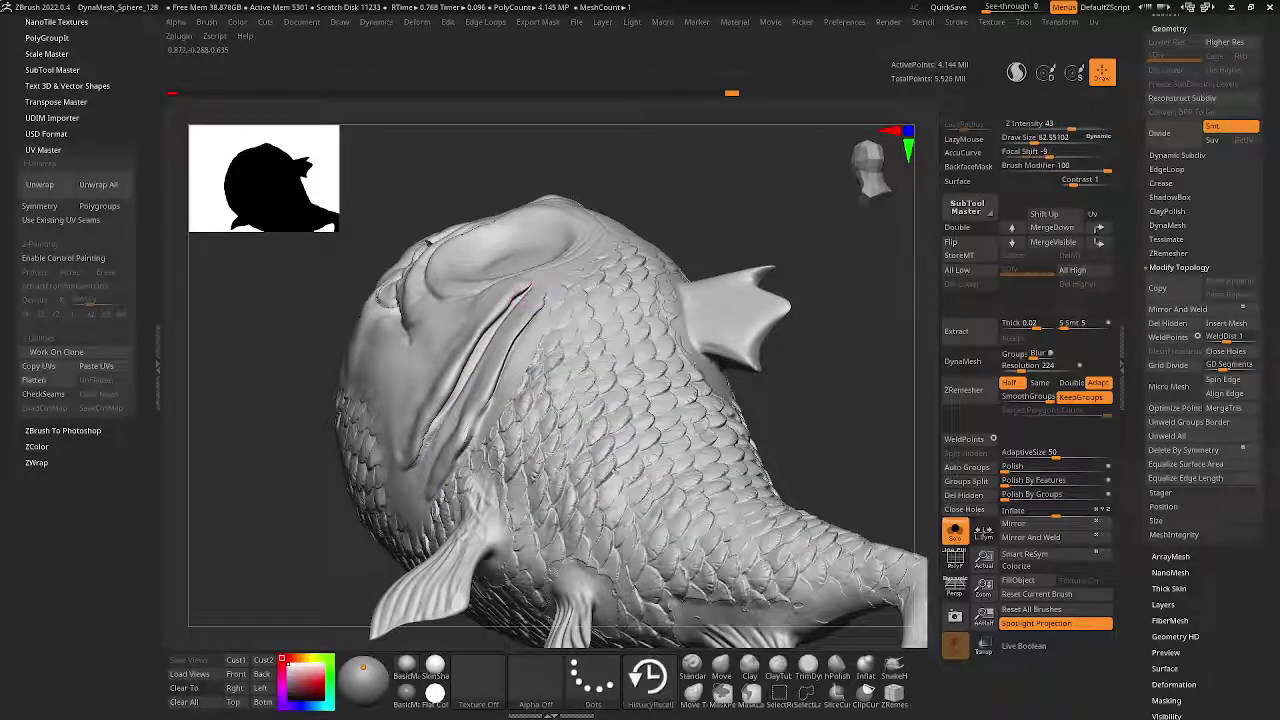
right_drag(436, 462, 400, 460)
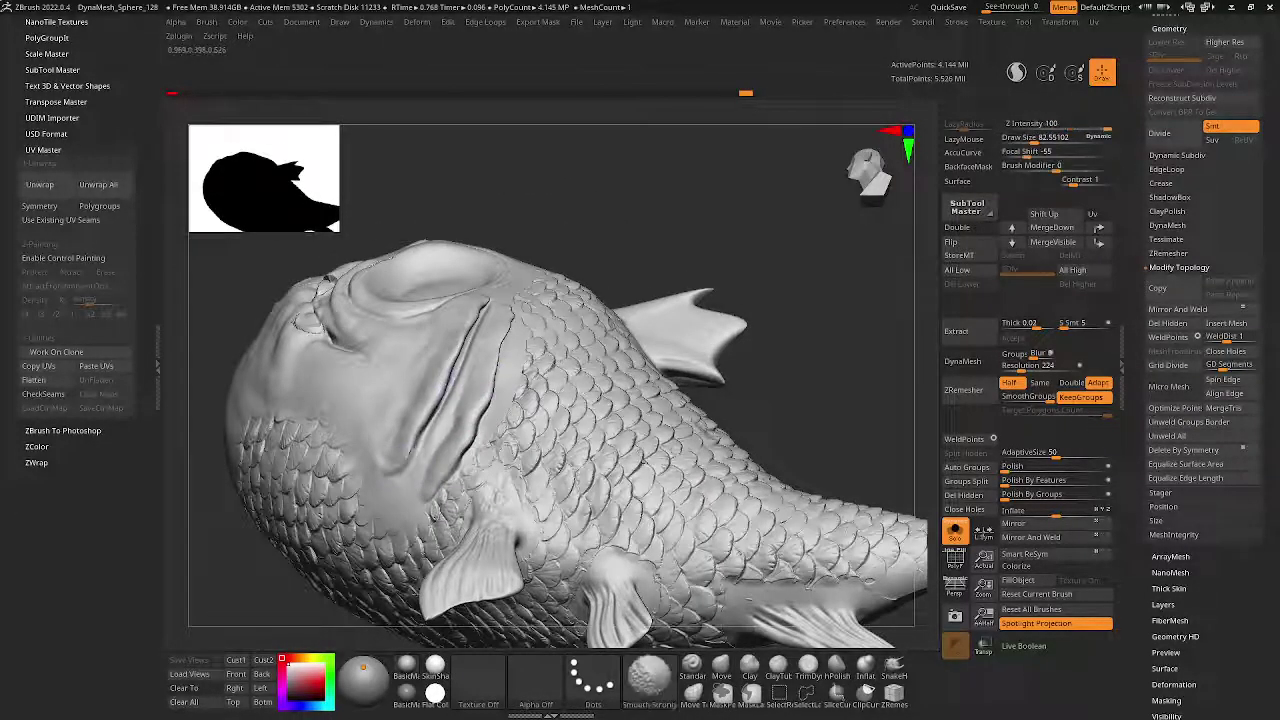
key(shift)
- Orbit along the body and underside fins to carry scale detail toward the tail
right_drag(503, 323, 510, 385)
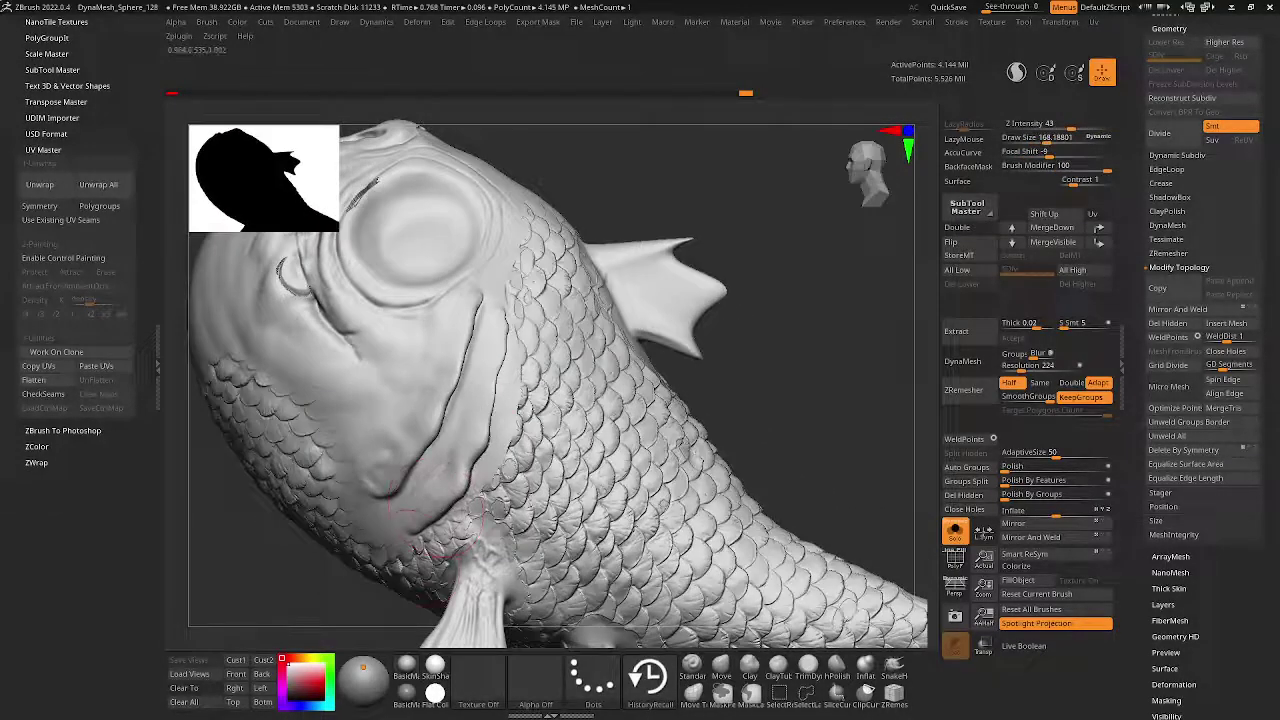
mouse_move(420, 127)
right_down()
mouse_move(300, 110)
mouse_move(365, 110)
right_up()
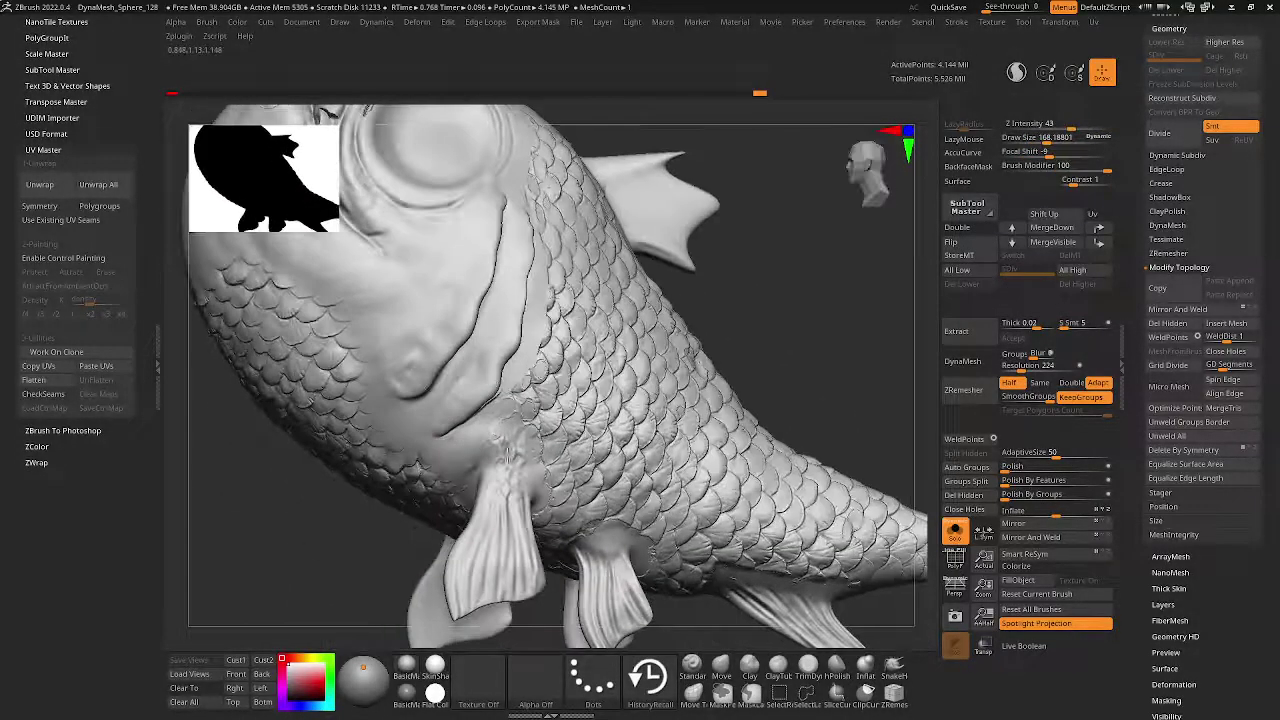
mouse_move(497, 440)
right_down()
mouse_move(470, 458)
mouse_move(483, 468)
right_up()
mouse_move(508, 411)
right_down()
mouse_move(490, 318)
mouse_move(365, 316)
mouse_move(650, 316)
mouse_move(573, 331)
mouse_move(590, 395)
mouse_move(565, 425)
mouse_move(515, 366)
mouse_move(515, 460)
mouse_move(570, 488)
mouse_move(538, 421)
right_up()
key(space)
right_click(515, 366)
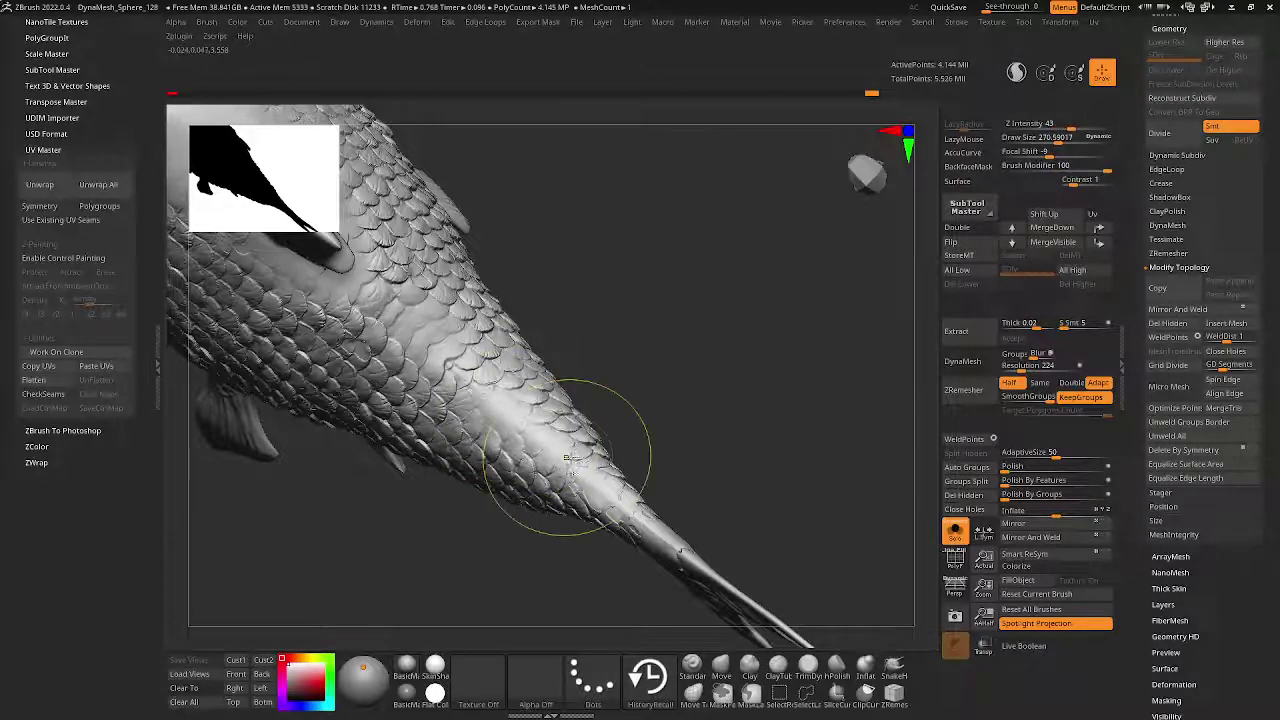
- Lower brush intensity to 14 and smooth a band along the body toward the tail
key(space)
drag(568, 458, 508, 440)
key(space)
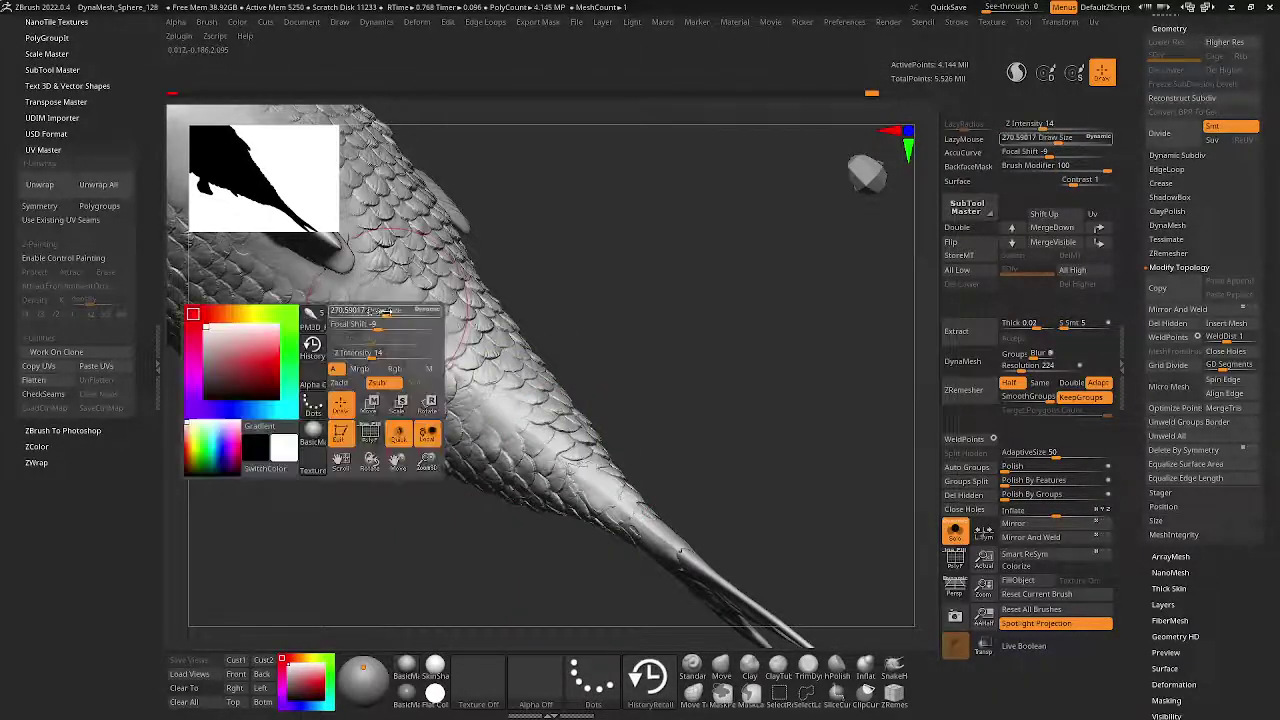
drag(395, 340, 655, 523)
- Smooth the rough tail-fin joint, then return to a side-on view of the fish
right_drag(655, 523, 571, 414)
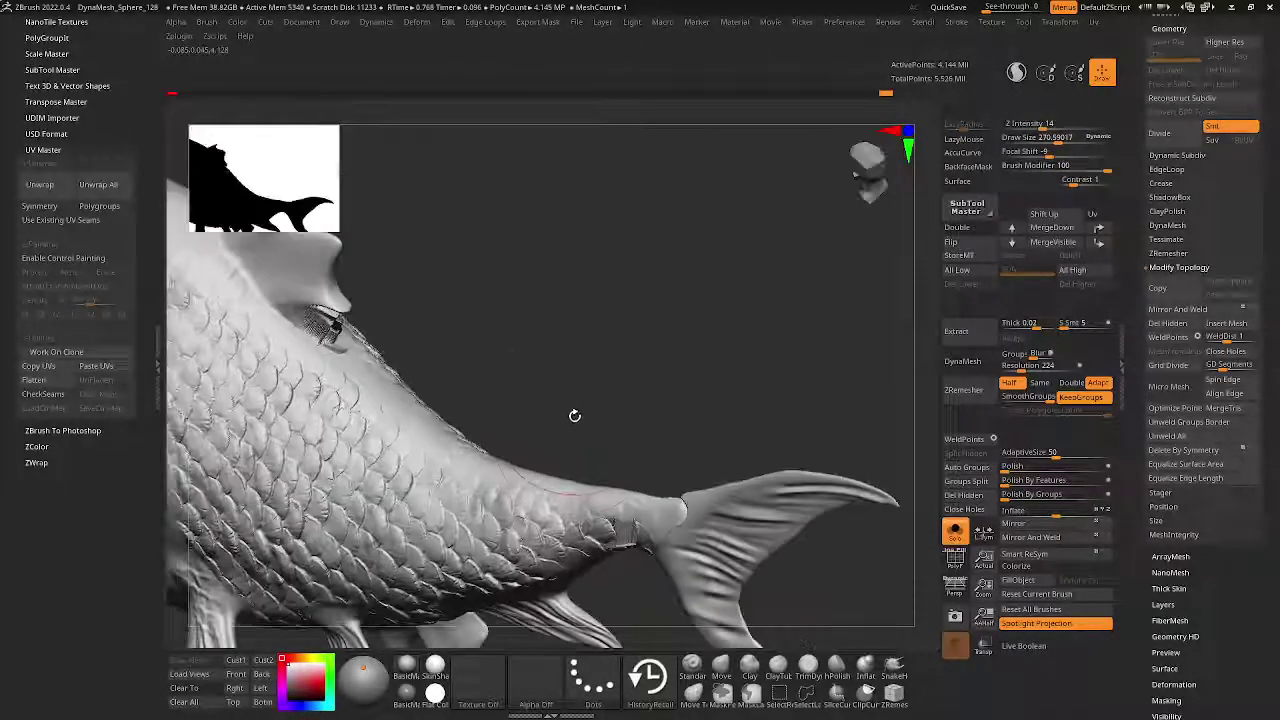
mouse_move(491, 409)
right_down()
mouse_move(486, 326)
mouse_move(542, 349)
mouse_move(585, 420)
mouse_move(603, 580)
mouse_move(650, 405)
mouse_move(640, 392)
right_up()
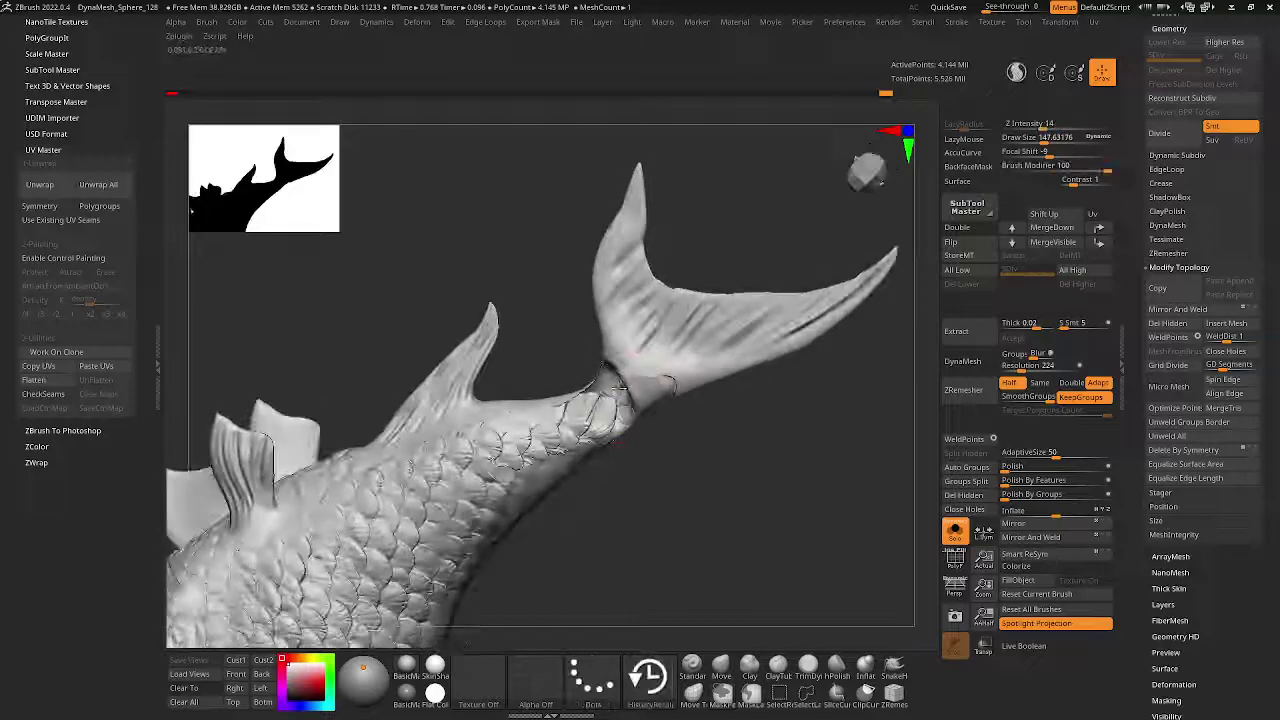
shift+drag(600, 385, 660, 395)
right_drag(660, 395, 667, 384)
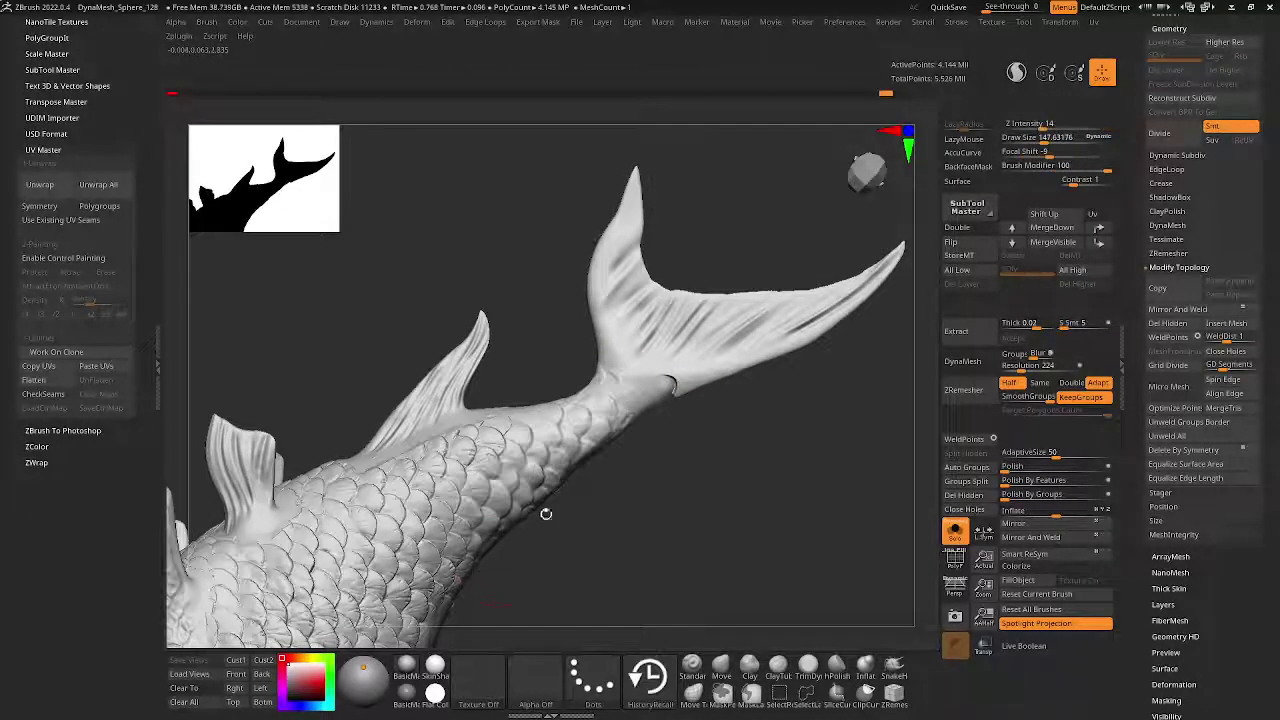
right_drag(543, 514, 632, 427)
right_drag(599, 470, 548, 283)
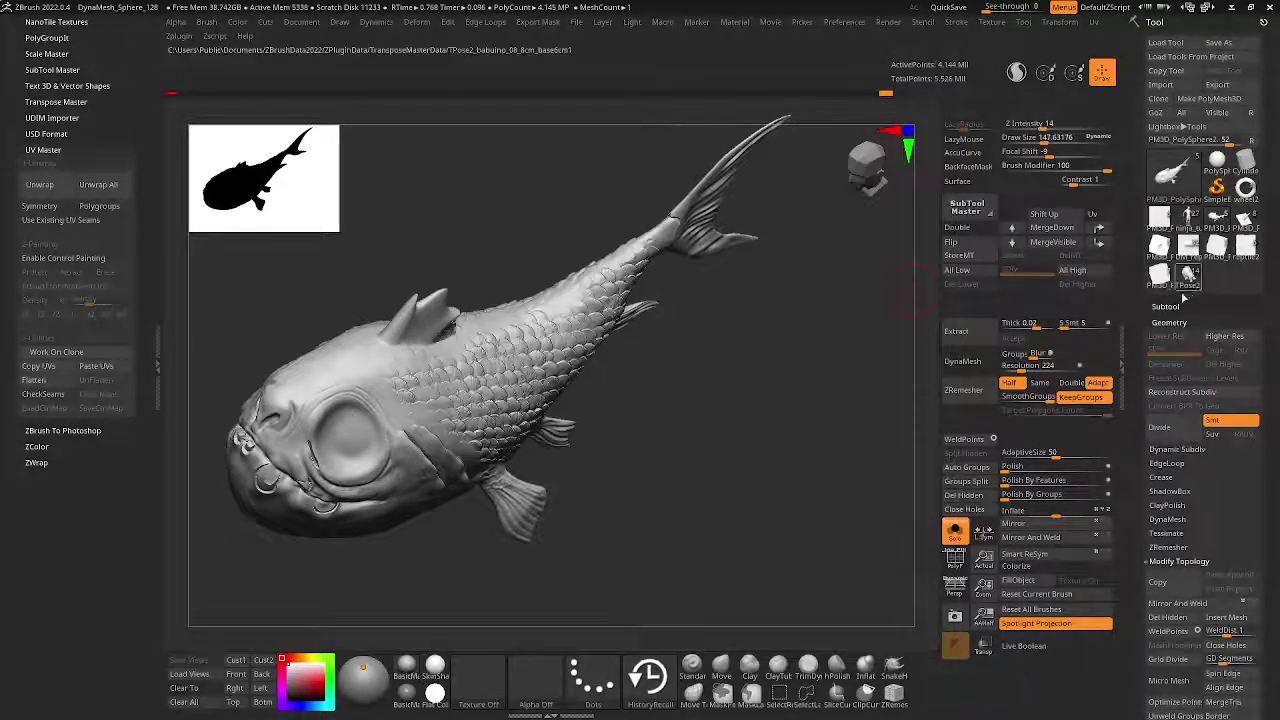
- Expand the Subtool list and make PM3D_PolySphere1 the active subtool
click(1166, 306)
drag(1144, 295, 1144, 580)
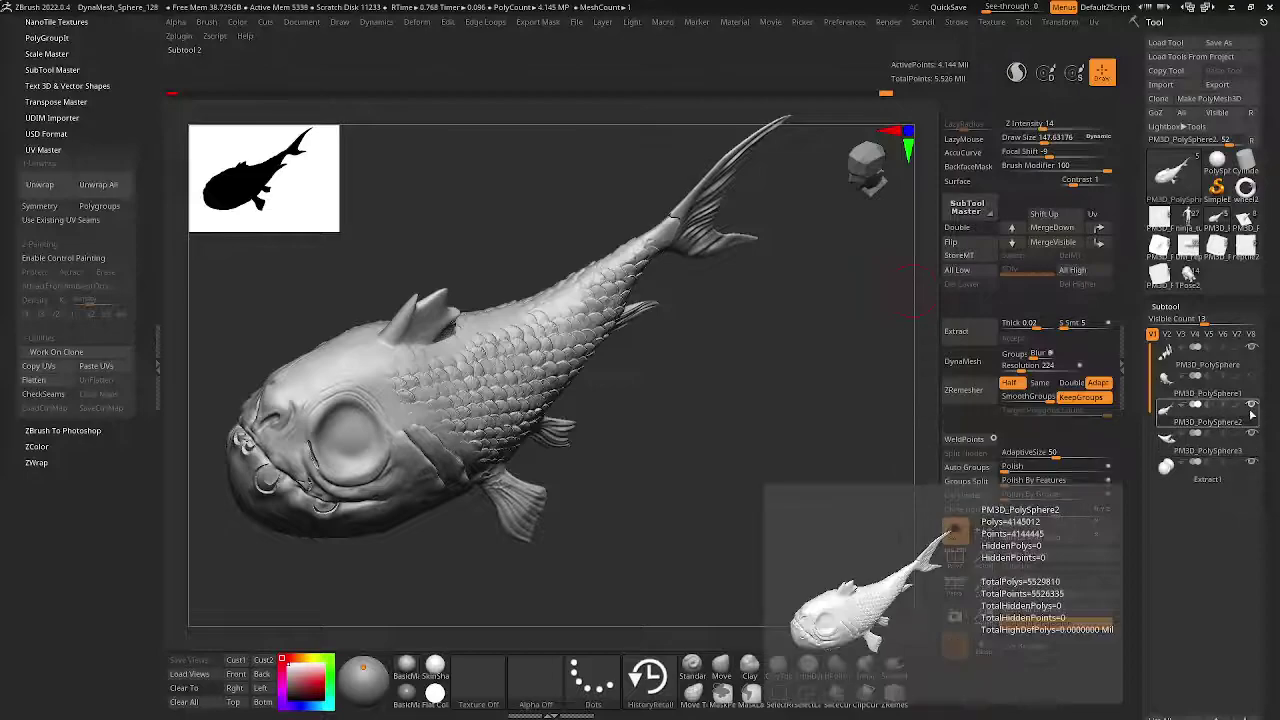
click(1251, 428)
mouse_move(720, 400)
mouse_down()
mouse_move(553, 325)
mouse_move(791, 235)
mouse_up()
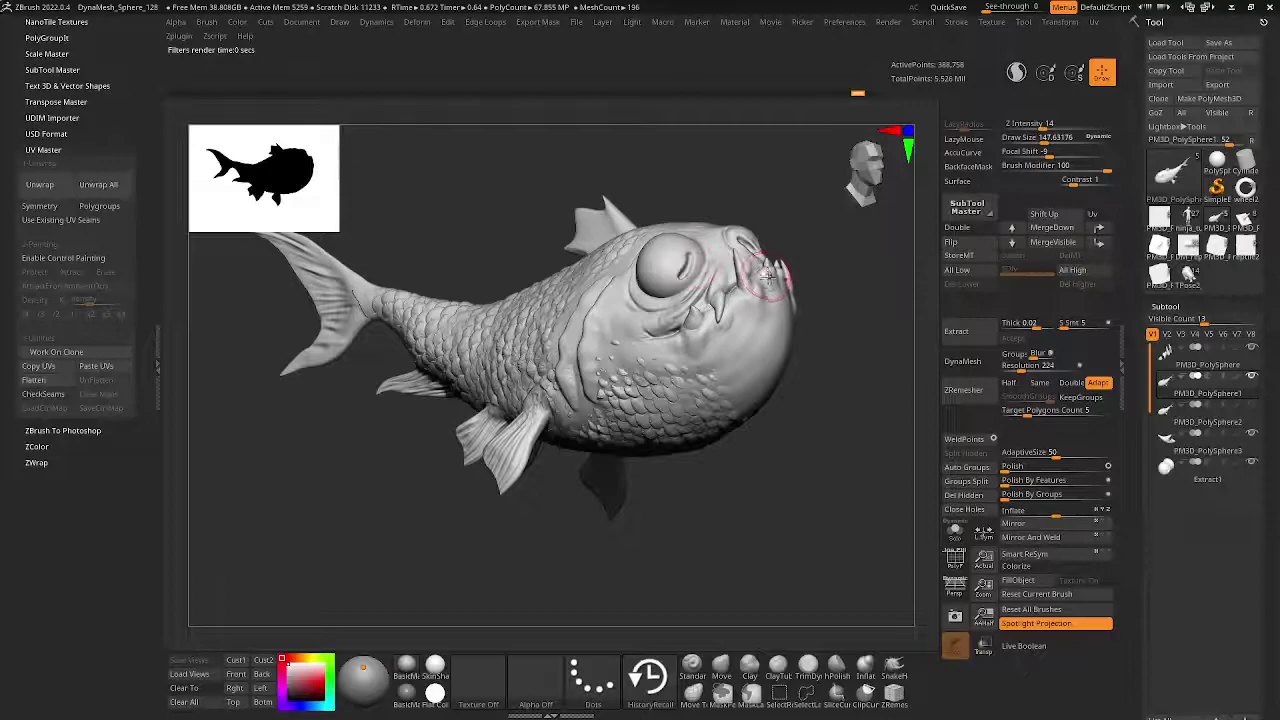
- Orbit around the fish's face, belly and scaled side to inspect the cheek area
drag(765, 280, 720, 285)
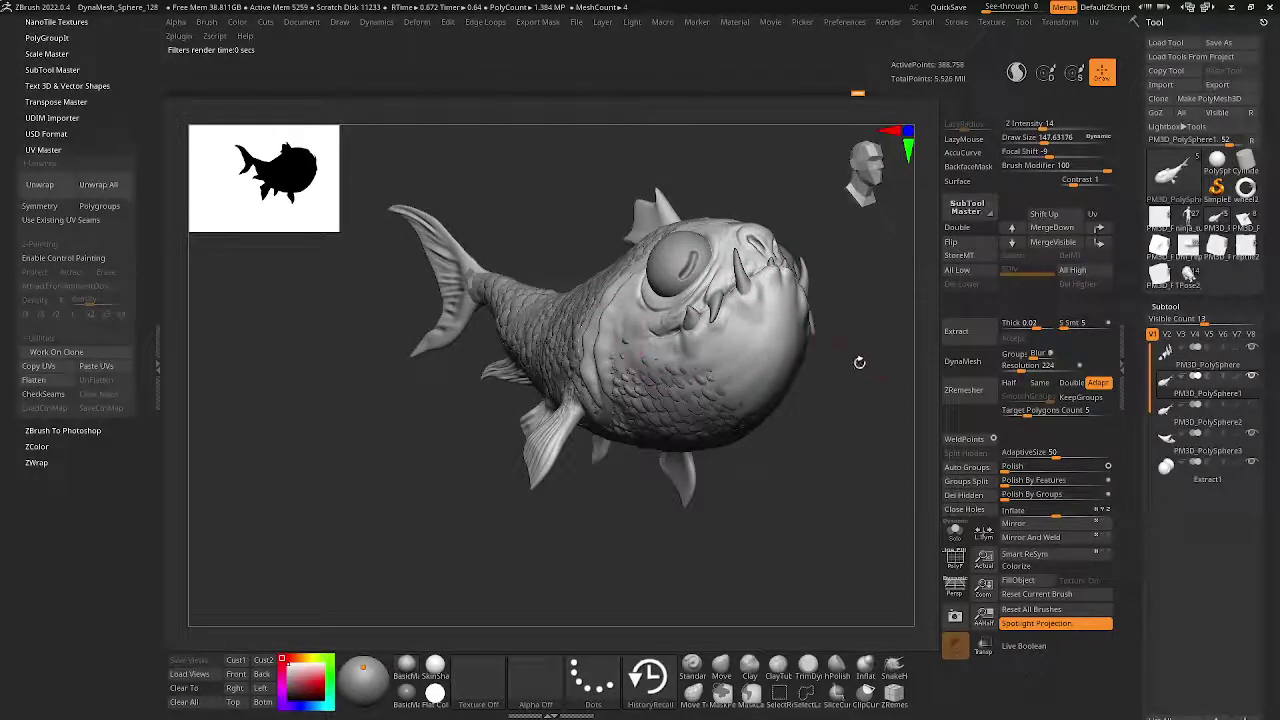
drag(857, 360, 634, 311)
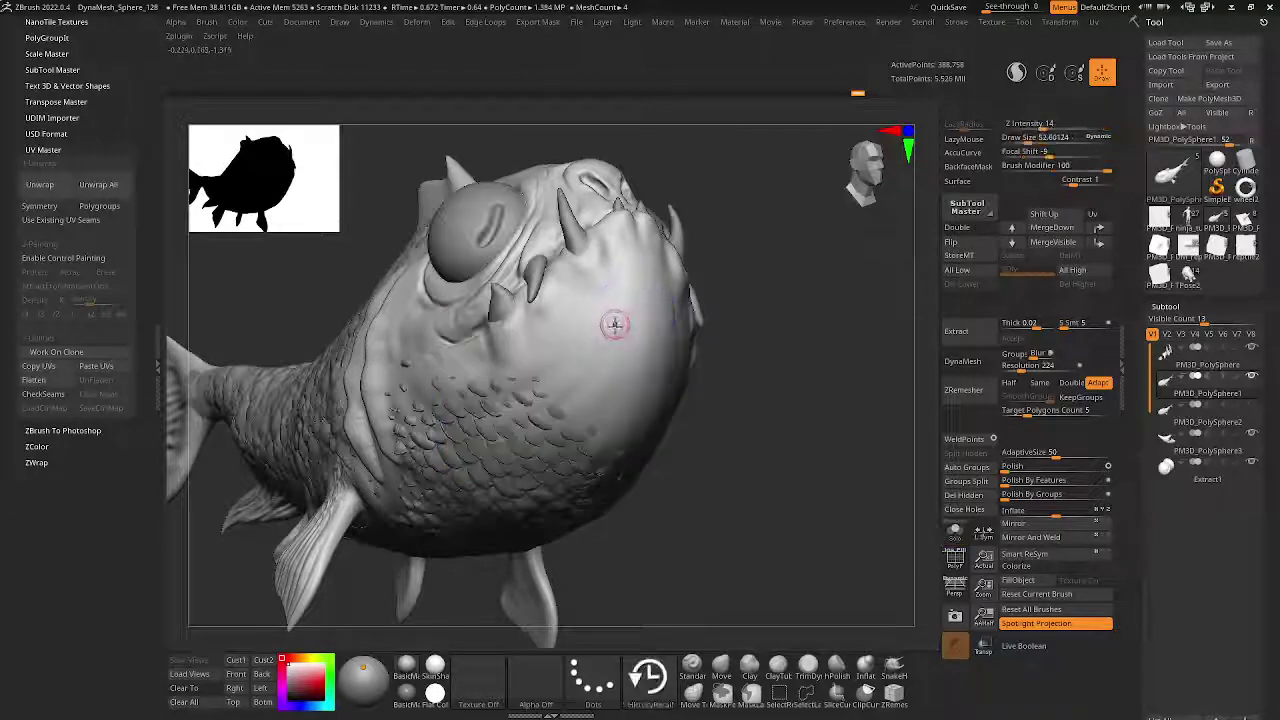
drag(917, 226, 575, 360)
key(space)
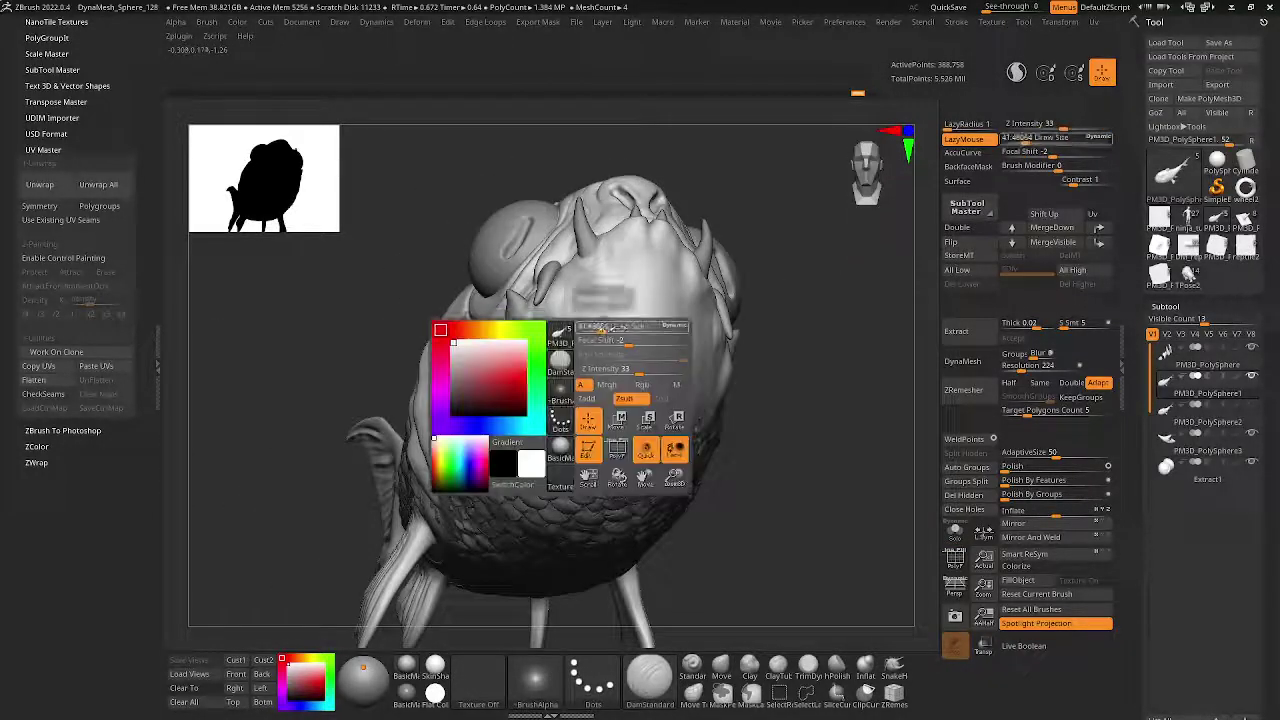
right_drag(575, 360, 527, 390)
key(space)
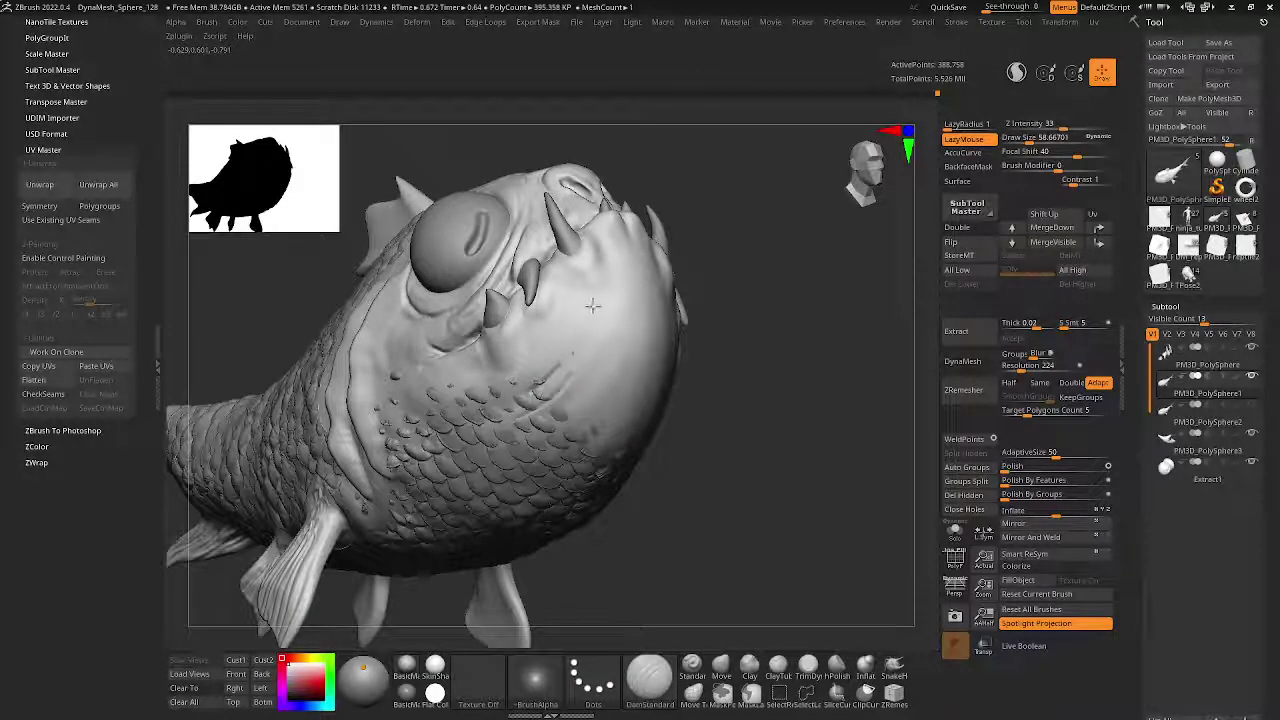
mouse_move(592, 306)
shift+right_down()
mouse_move(586, 286)
mouse_move(629, 286)
shift+right_up()
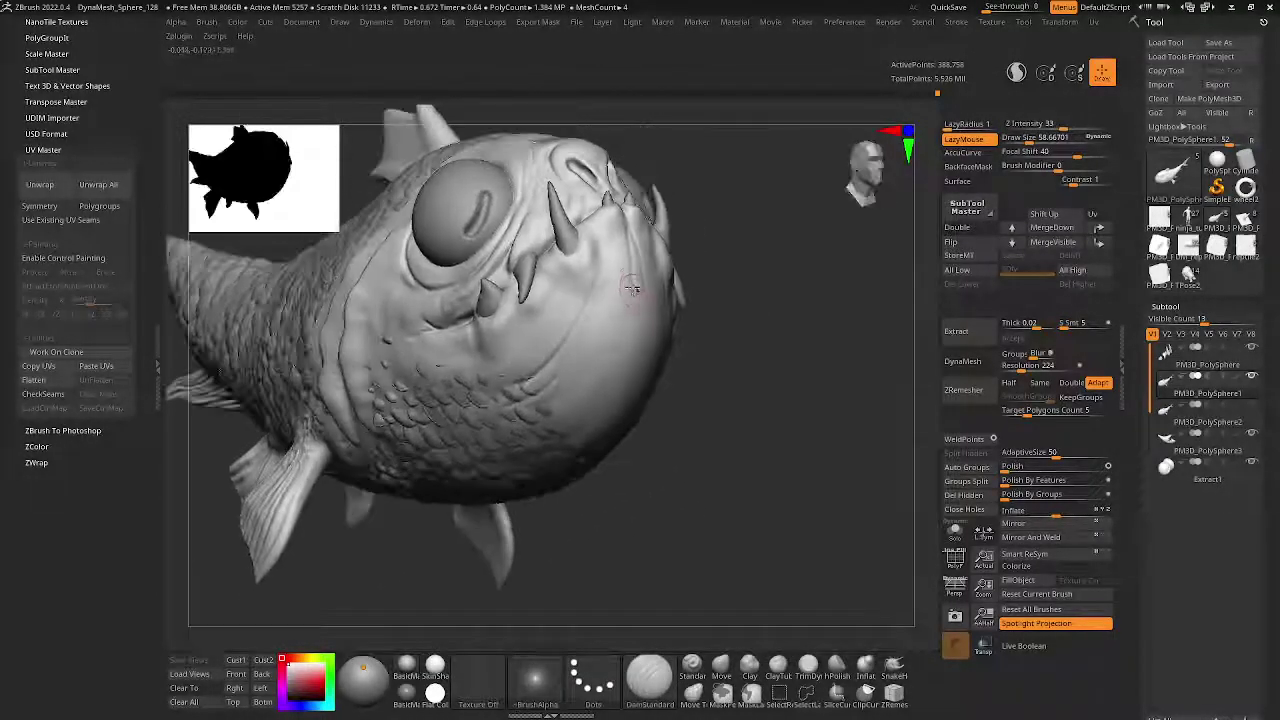
mouse_move(568, 389)
right_down()
mouse_move(545, 398)
mouse_move(530, 375)
mouse_move(552, 378)
mouse_move(530, 373)
mouse_move(531, 423)
right_up()
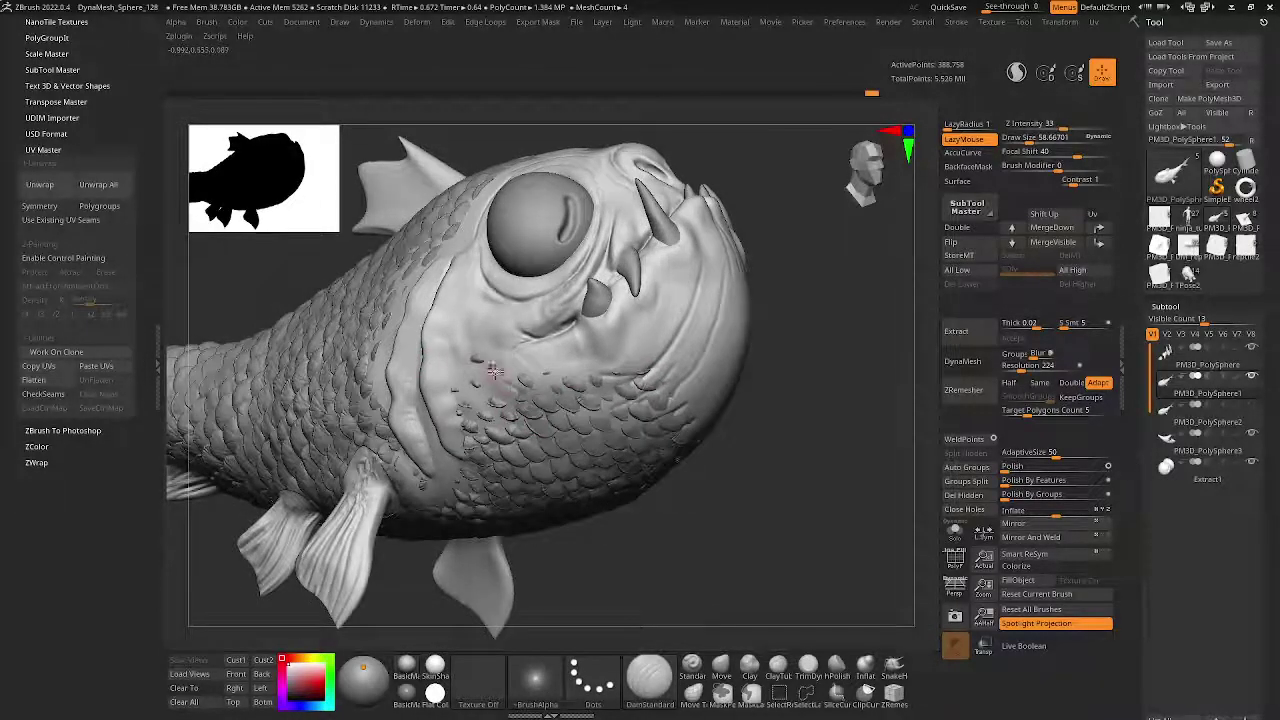
right_drag(468, 357, 533, 388)
right_drag(497, 338, 562, 312)
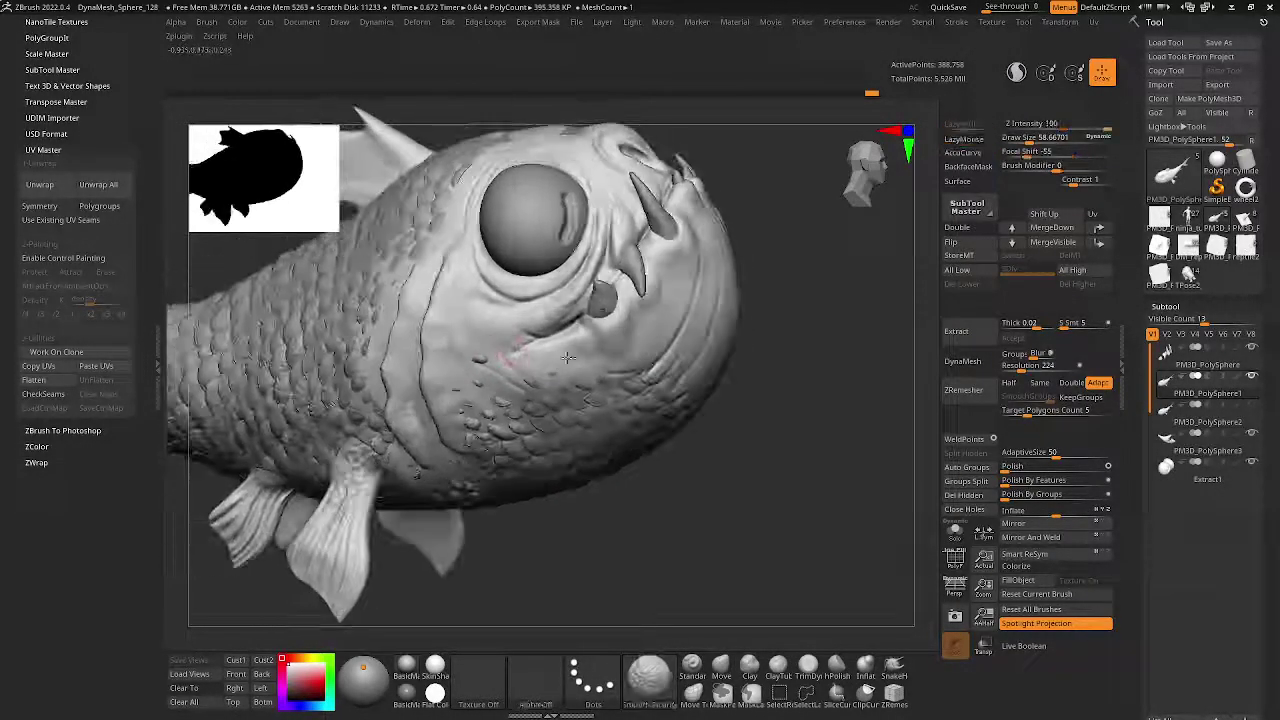
- Select the DamStandard brush and shrink its draw size to about 32
key(b)
key(d)
key(s)
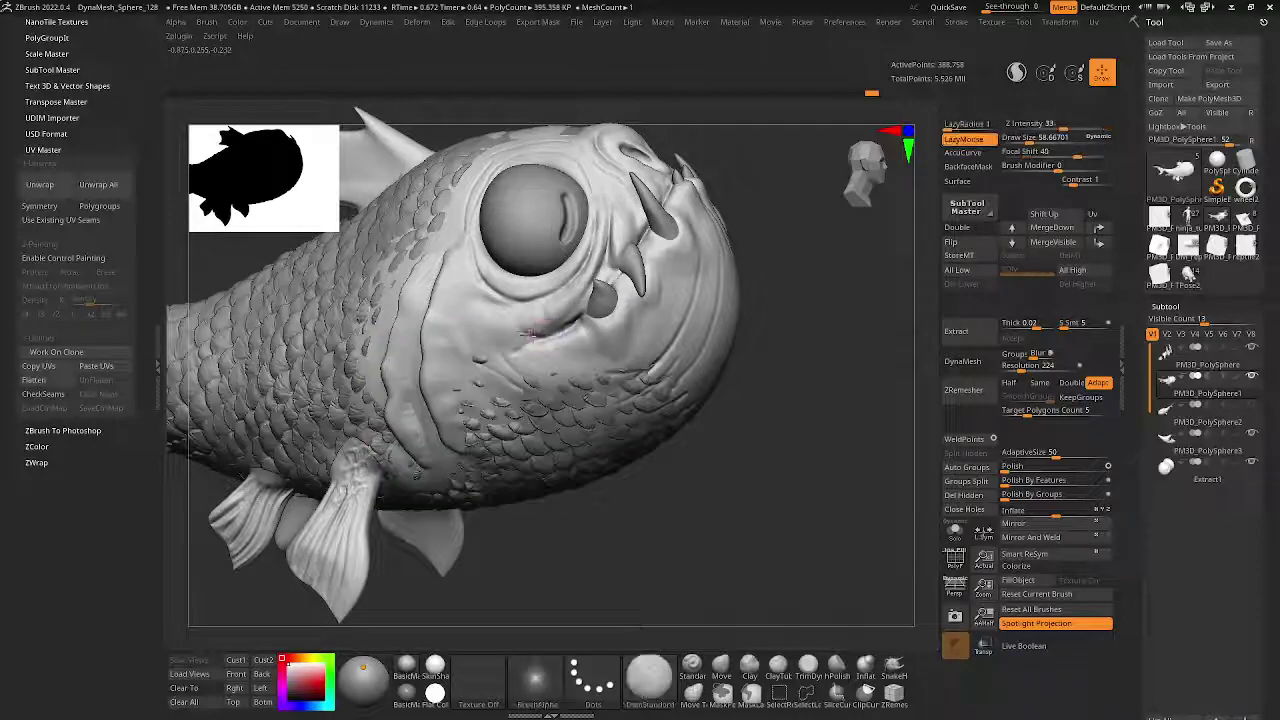
key(space)
drag(560, 341, 536, 341)
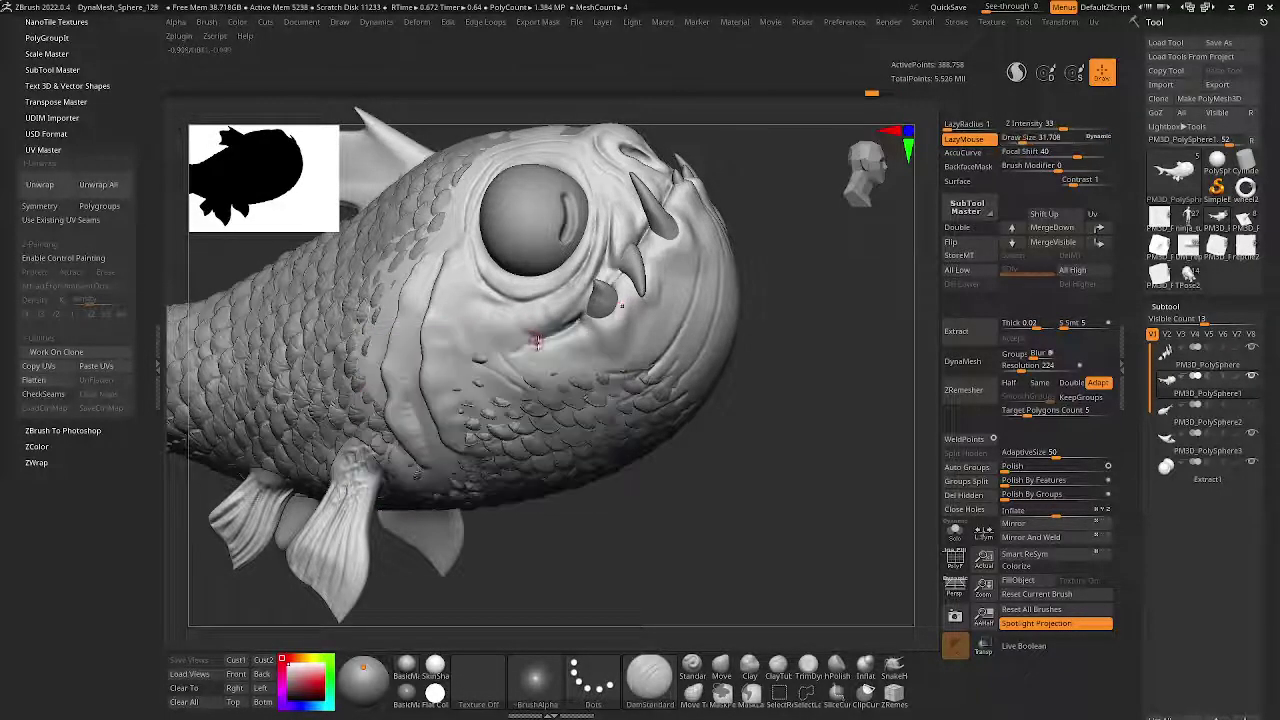
- Orbit around the head to a side view showing the eye and cheek
right_drag(484, 337, 533, 344)
right_drag(632, 296, 558, 305)
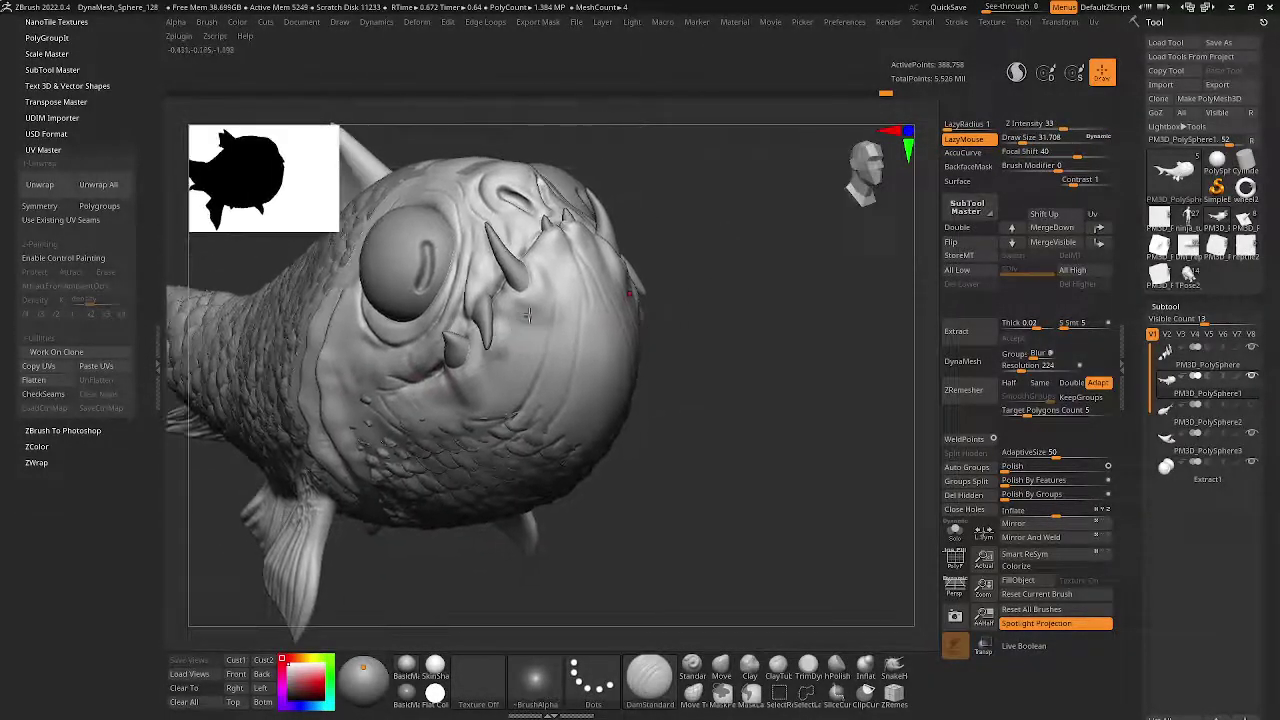
right_drag(537, 261, 548, 268)
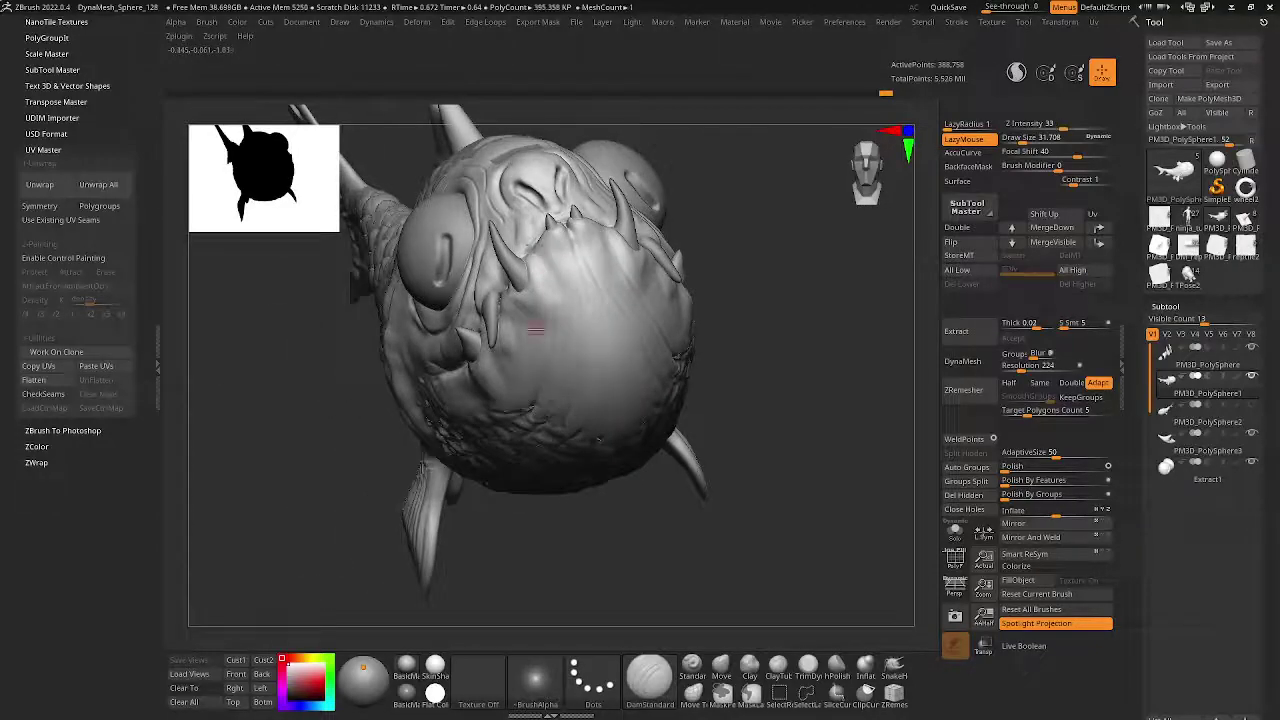
mouse_move(536, 329)
right_down()
mouse_move(505, 306)
mouse_move(479, 352)
right_up()
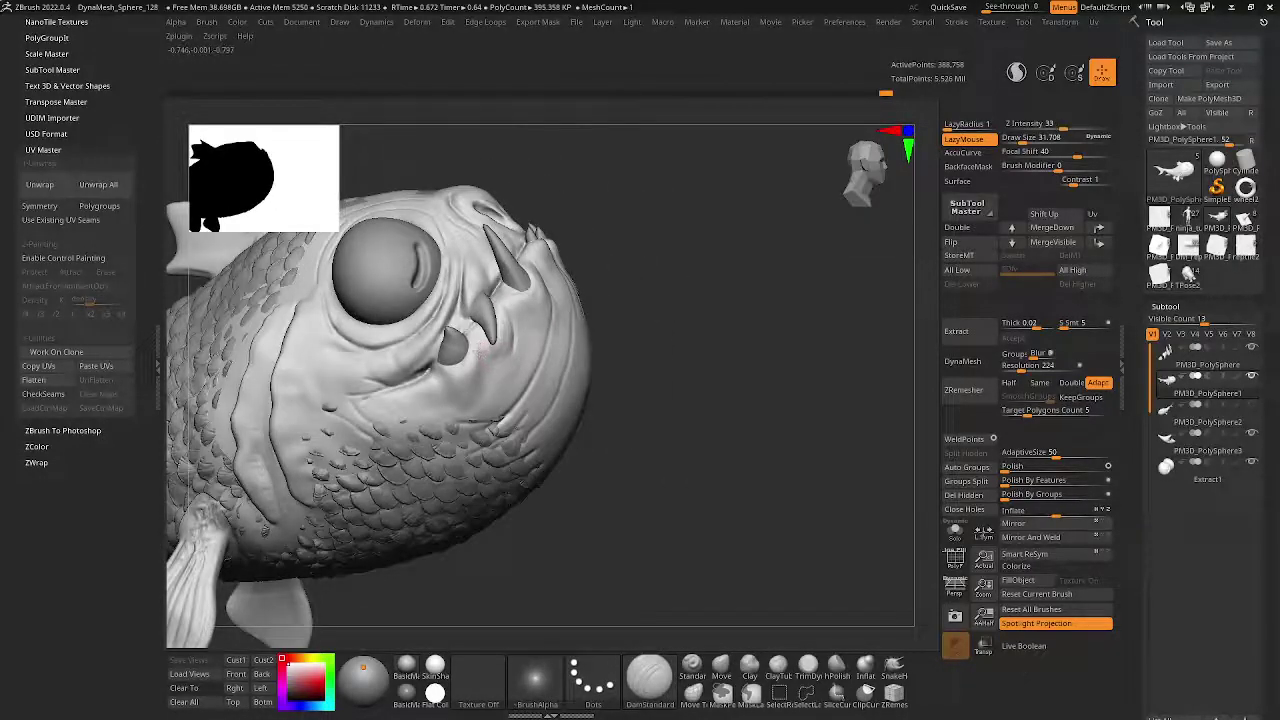
mouse_move(440, 420)
right_down()
mouse_move(462, 352)
mouse_move(458, 430)
right_up()
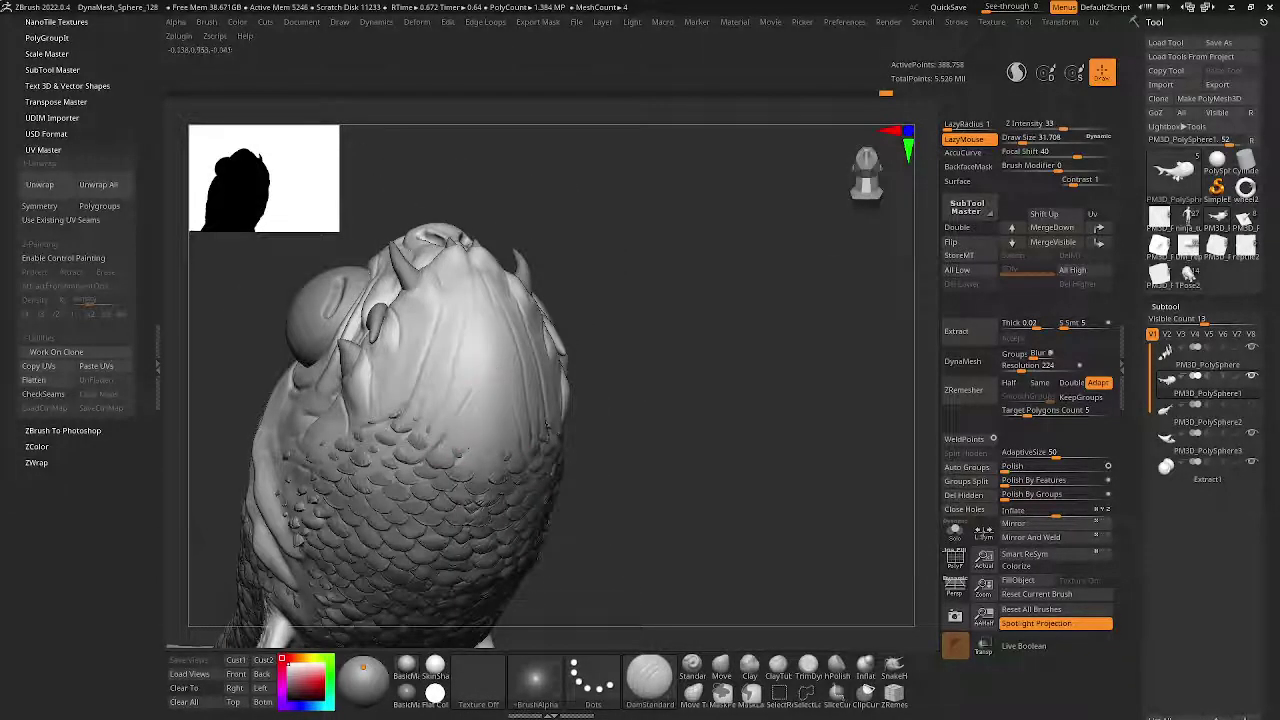
right_drag(484, 318, 473, 292)
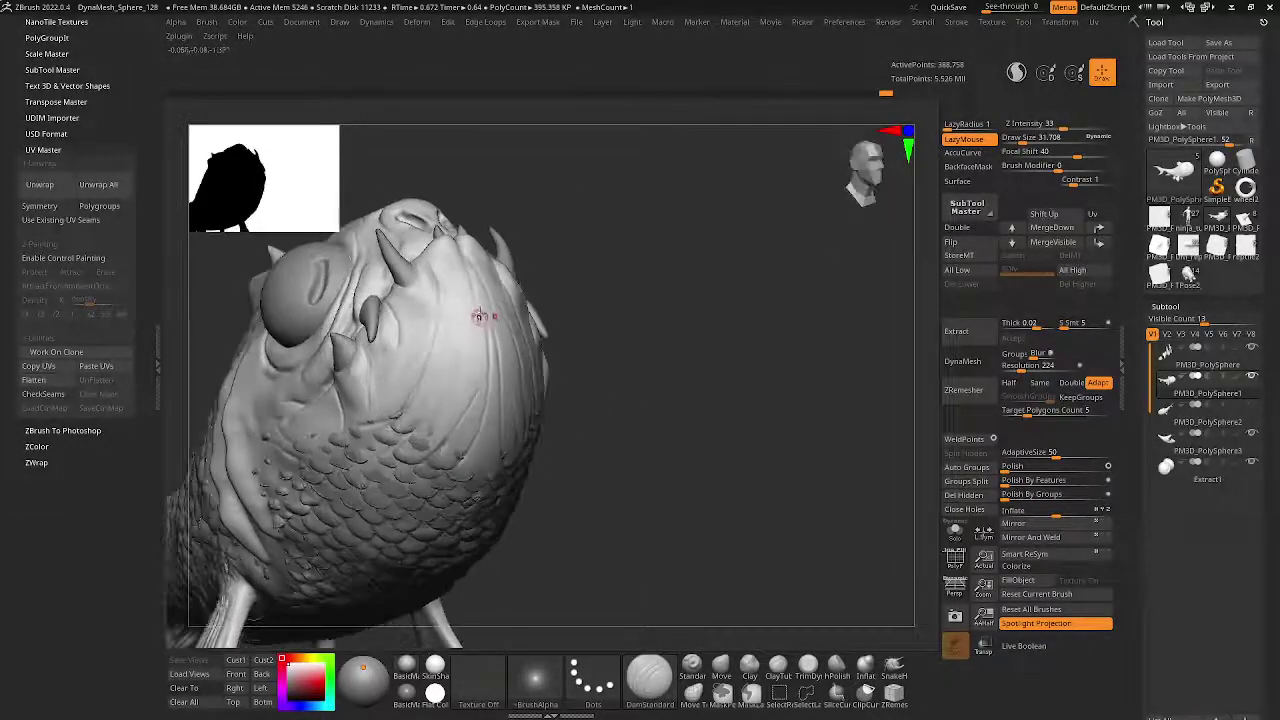
mouse_move(512, 402)
right_down()
mouse_move(480, 343)
mouse_move(518, 270)
mouse_move(558, 290)
mouse_move(540, 250)
mouse_move(380, 277)
mouse_move(533, 261)
mouse_move(455, 380)
right_up()
- Carve a crease into the cheek beside the mouth and soften it with Smooth Stronger
right_drag(498, 326, 465, 370)
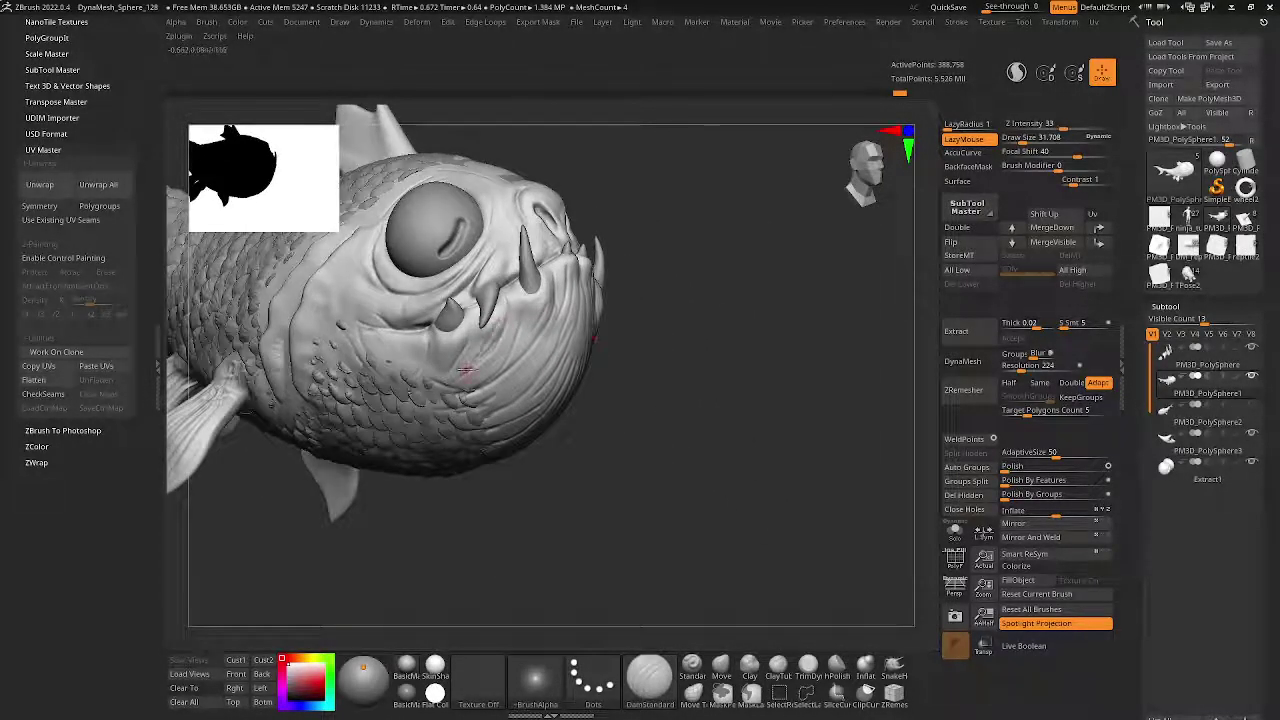
key(shift)
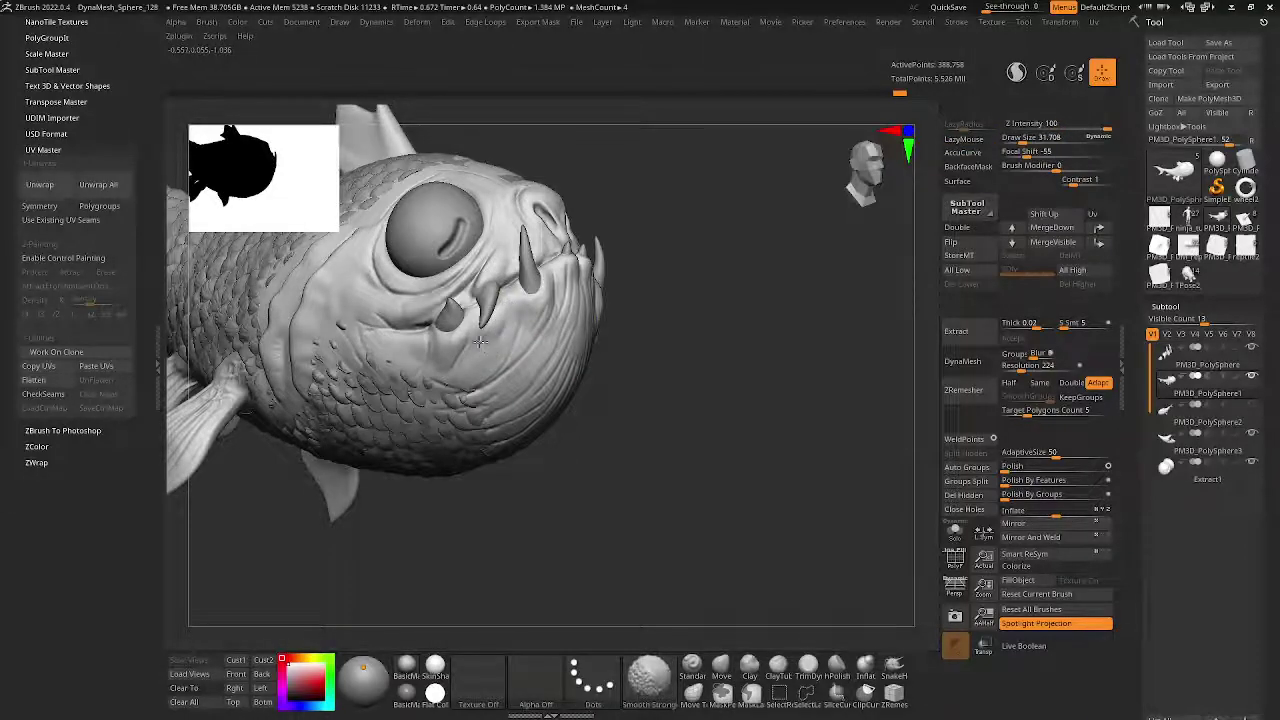
right_drag(475, 371, 440, 384)
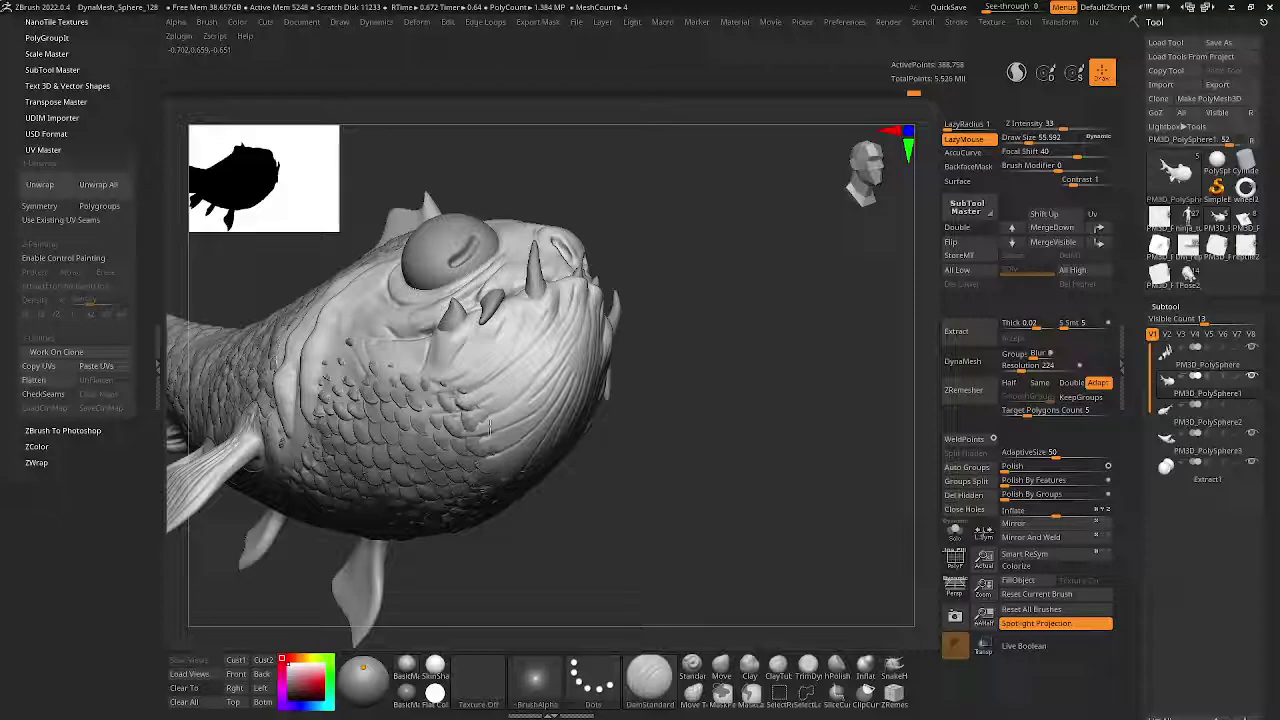
mouse_move(490, 456)
right_down()
mouse_move(412, 432)
mouse_move(440, 420)
mouse_move(469, 360)
mouse_move(686, 317)
right_up()
key(b)
key(m)
key(v)
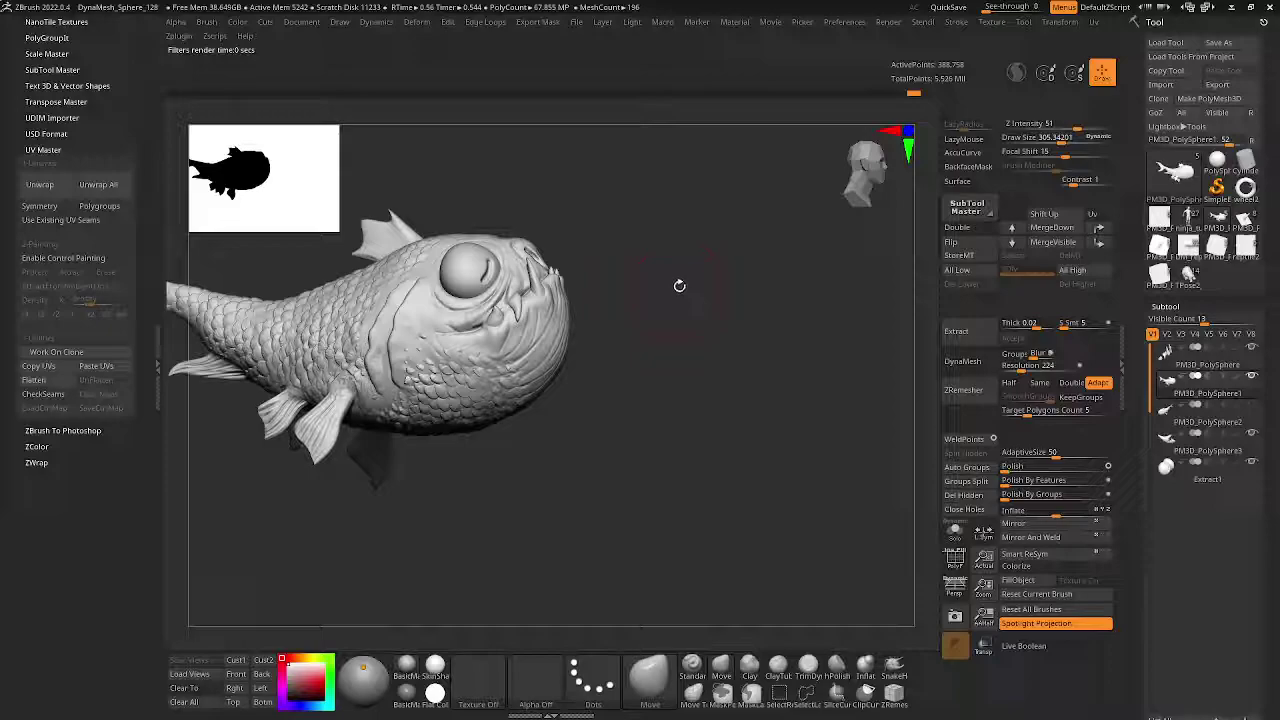
- Activate PM3D_PolySphere3, reframe the whole fish body, and open the brush library
alt+click(420, 385)
mouse_move(420, 385)
ctrl+right_down()
mouse_move(402, 382)
mouse_move(376, 432)
mouse_move(365, 335)
mouse_move(440, 280)
mouse_move(507, 297)
ctrl+right_up()
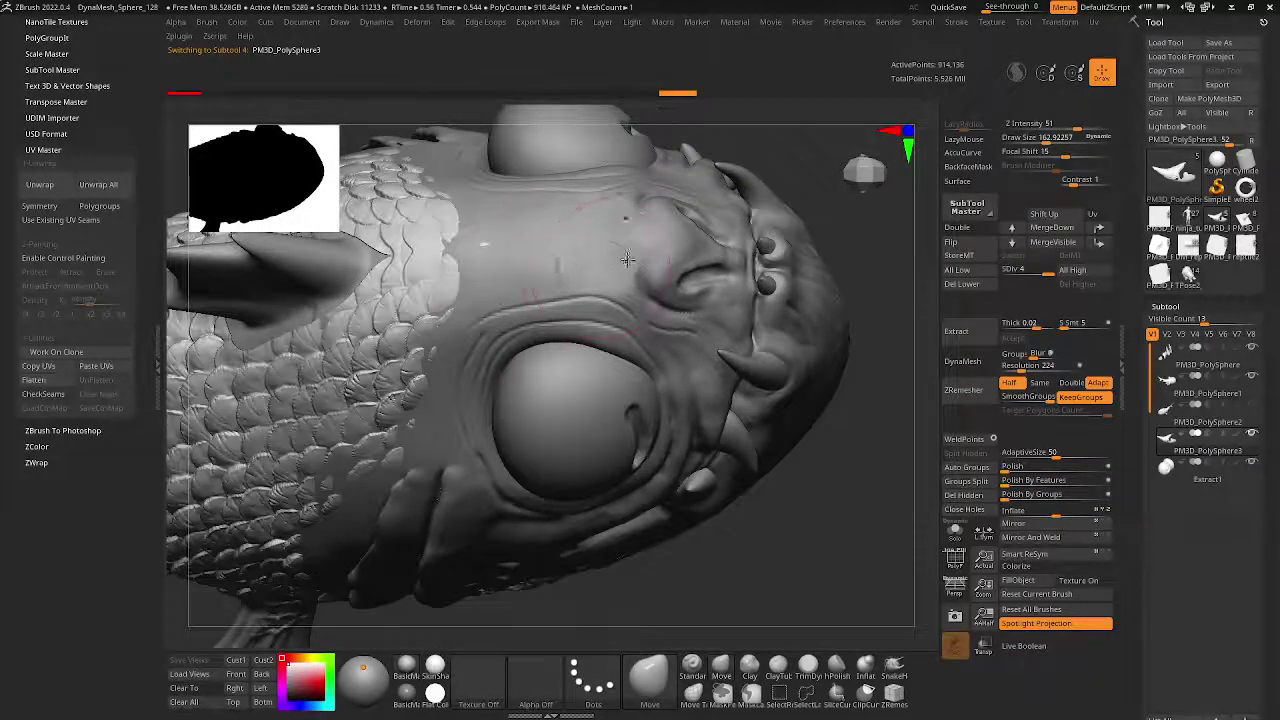
mouse_move(620, 252)
right_down()
mouse_move(501, 485)
mouse_move(573, 346)
right_up()
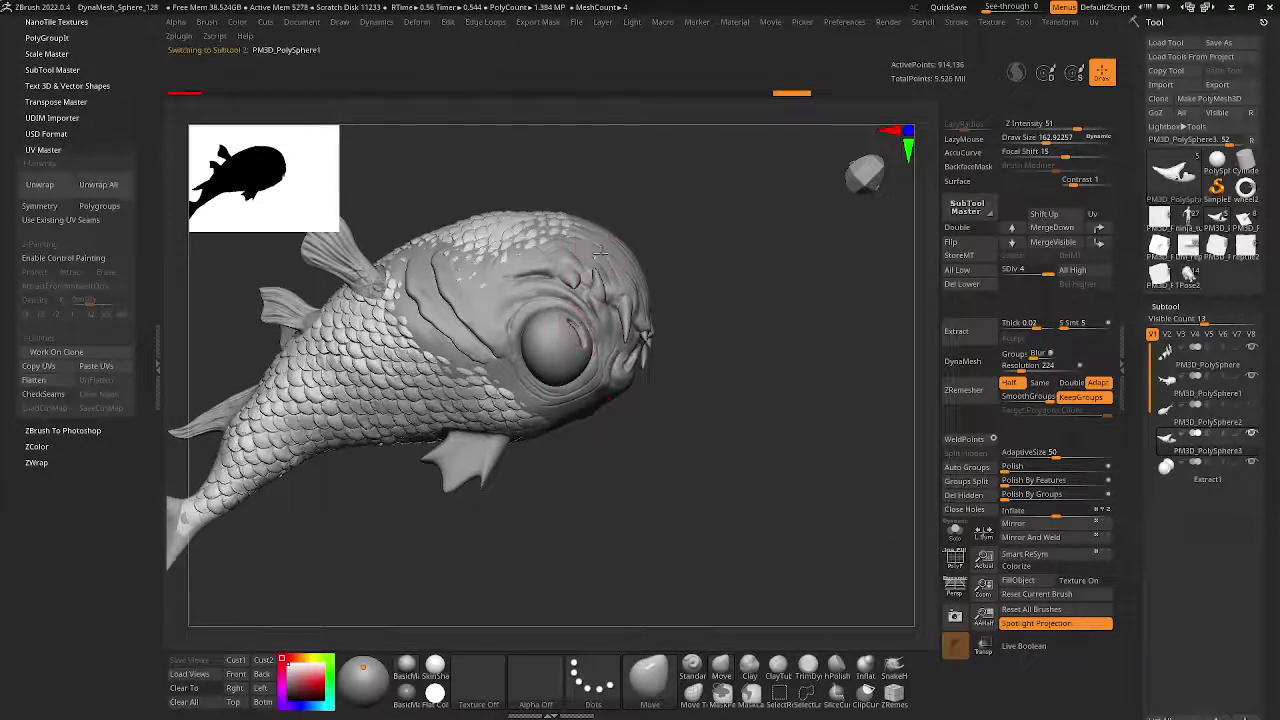
right_drag(601, 253, 577, 400)
key(b)
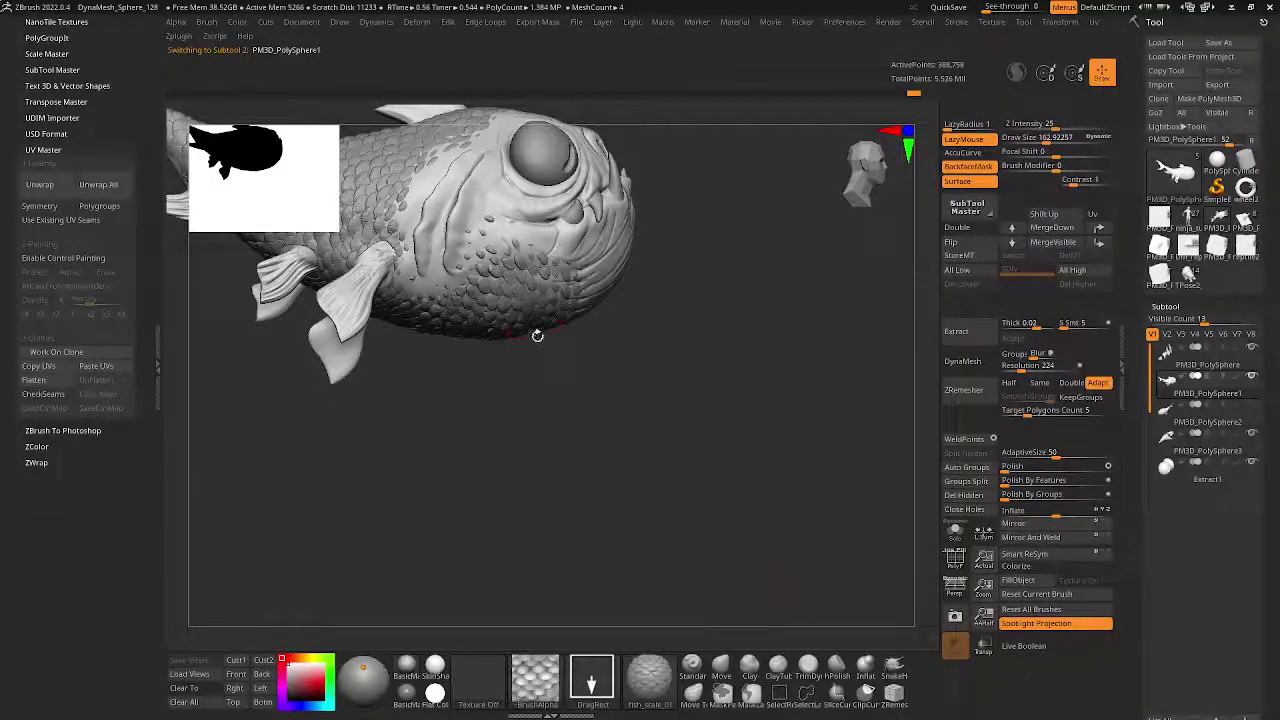
- Frame the head, subdivide the mesh once more and raise brush intensity to 38
mouse_move(537, 336)
right_down()
mouse_move(560, 320)
mouse_move(600, 347)
mouse_move(597, 370)
right_up()
right_click(560, 320)
key(ctrl+d)
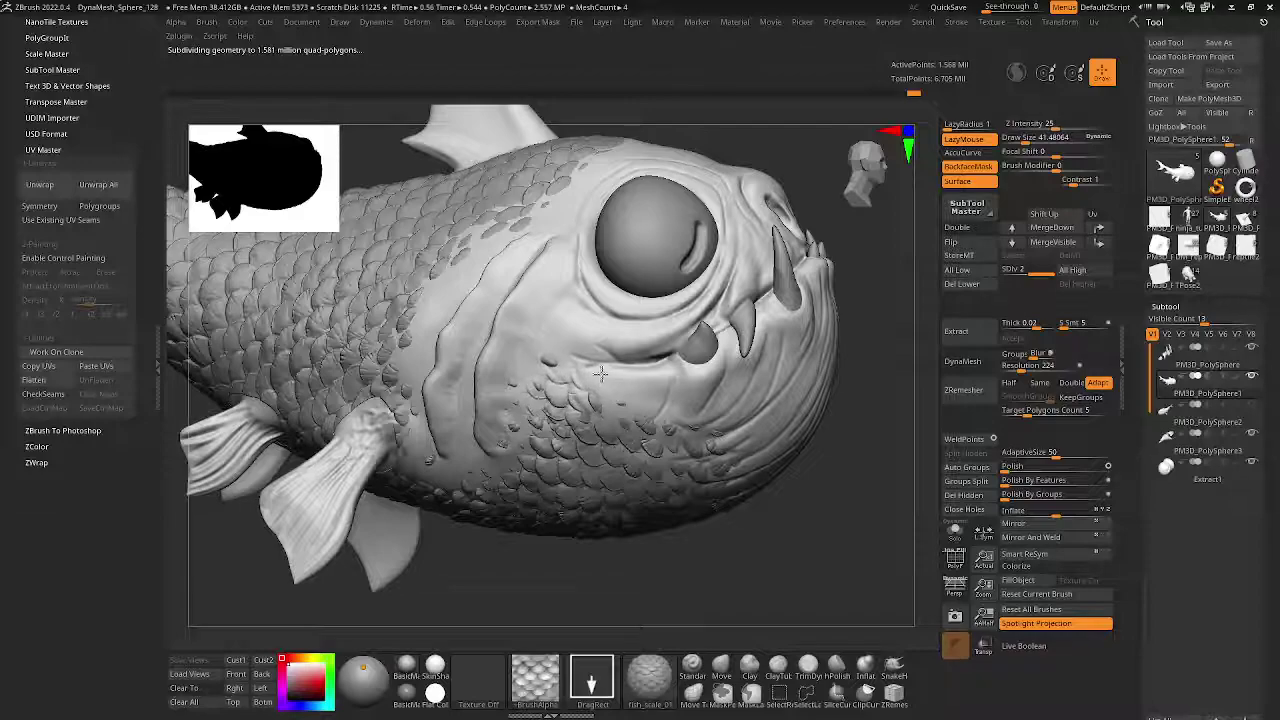
right_drag(600, 373, 582, 380)
right_click(580, 380)
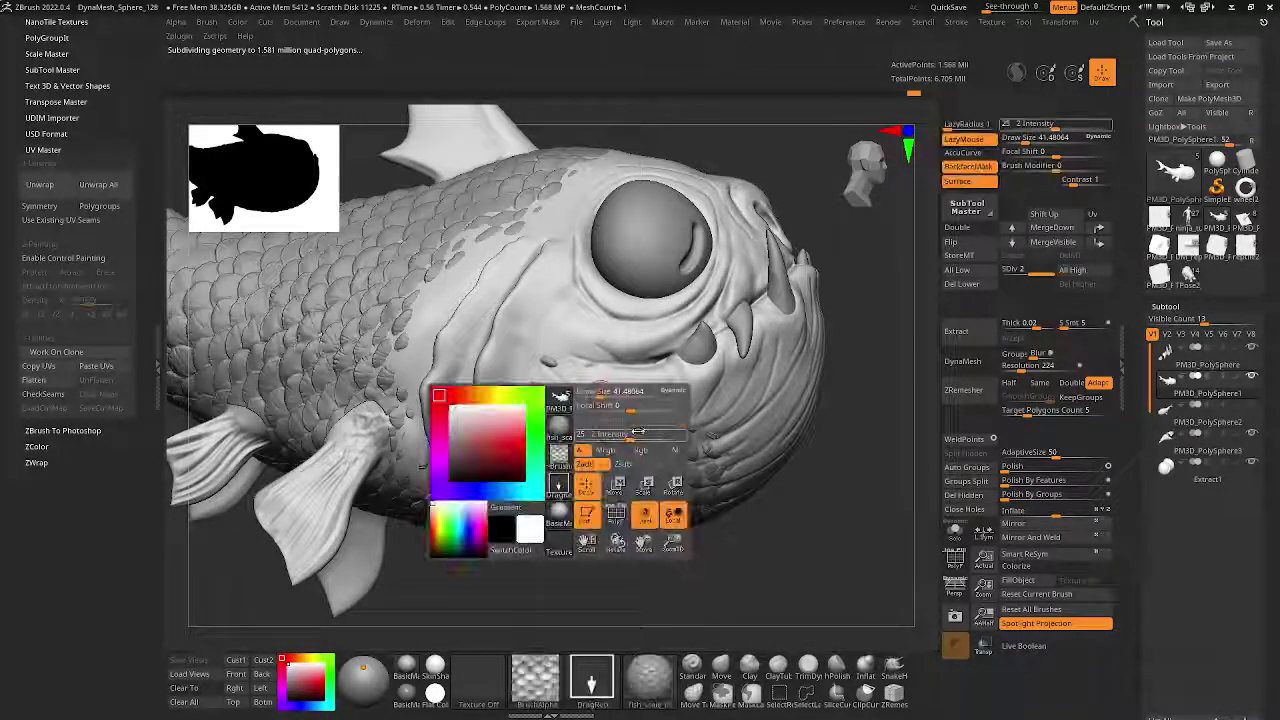
drag(637, 432, 650, 432)
mouse_move(650, 432)
right_down()
mouse_move(575, 382)
mouse_move(620, 392)
right_up()
- Shift-smooth the teeth, mouth and upper head scales with a smaller, weaker brush, ending in side view
key(shift)
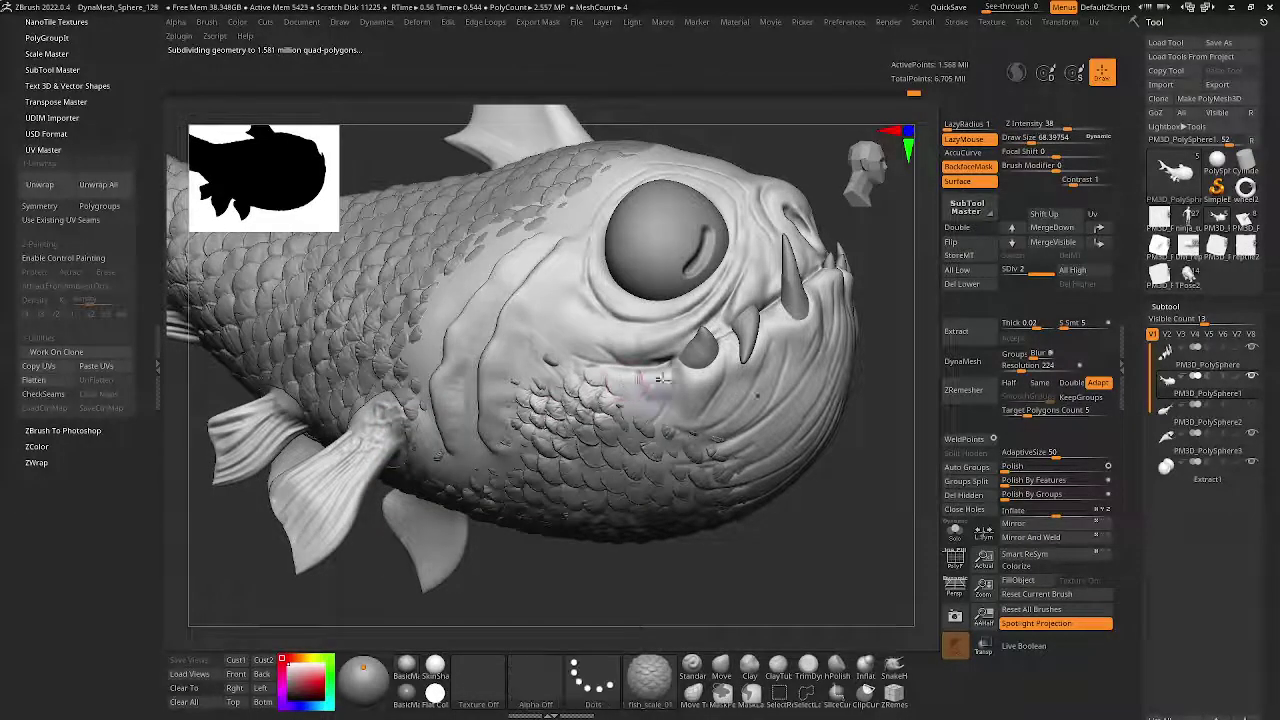
shift+drag(730, 325, 750, 350)
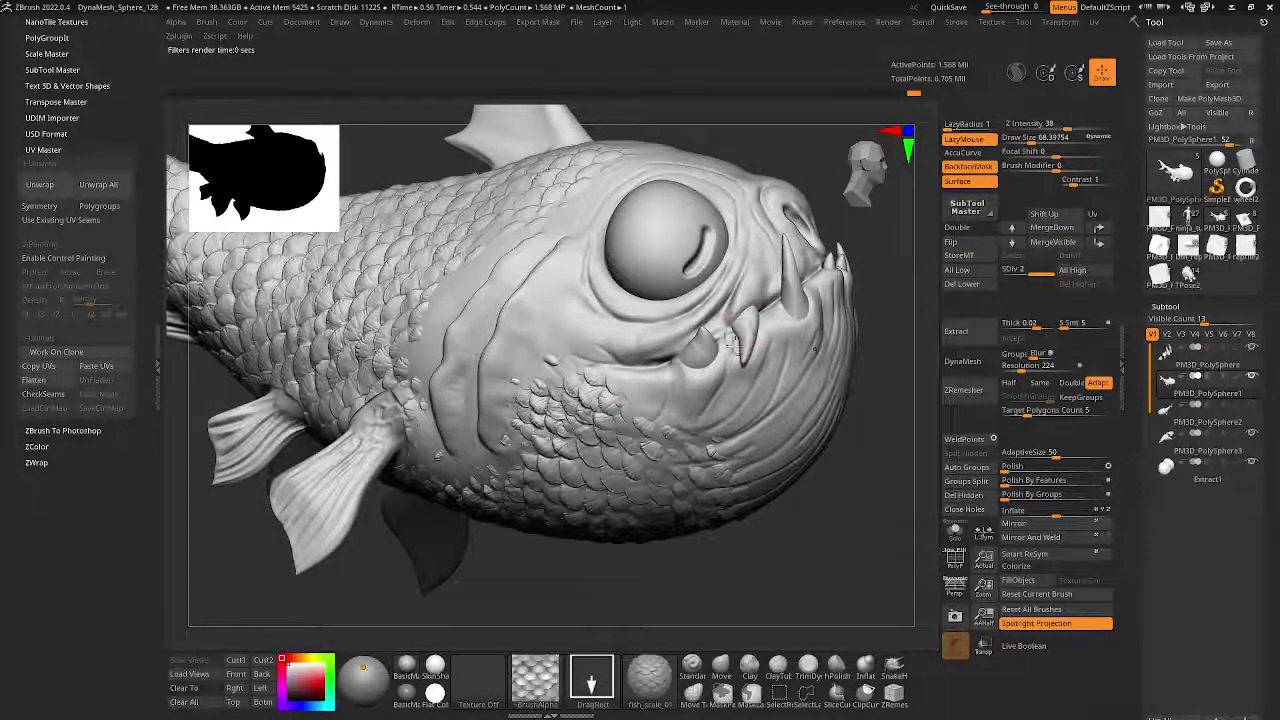
right_drag(662, 380, 570, 272)
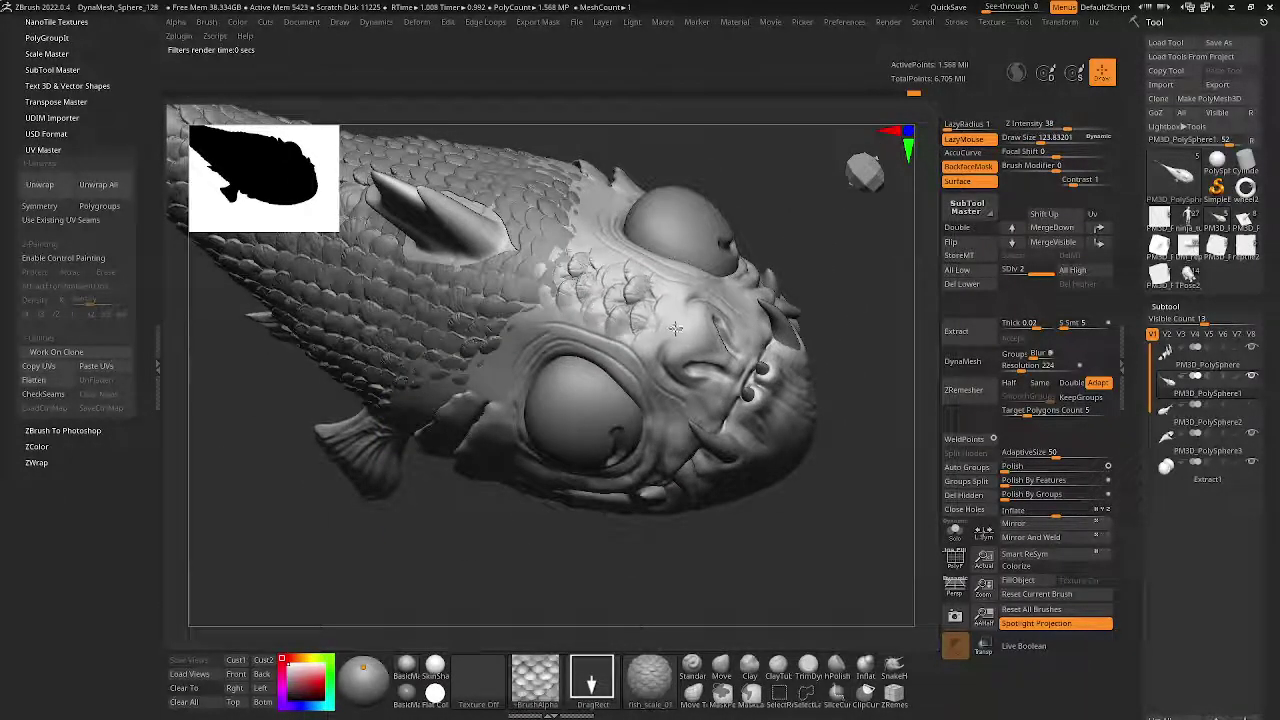
shift+drag(712, 362, 728, 378)
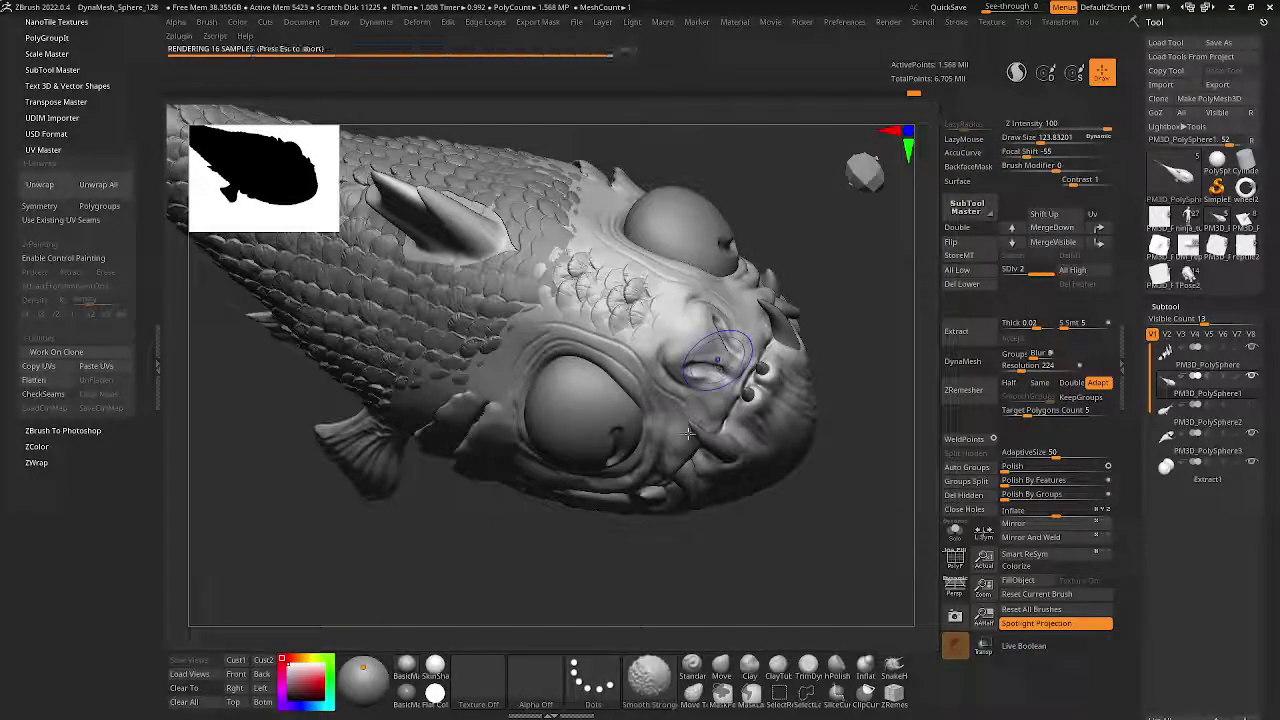
shift+drag(620, 310, 400, 200)
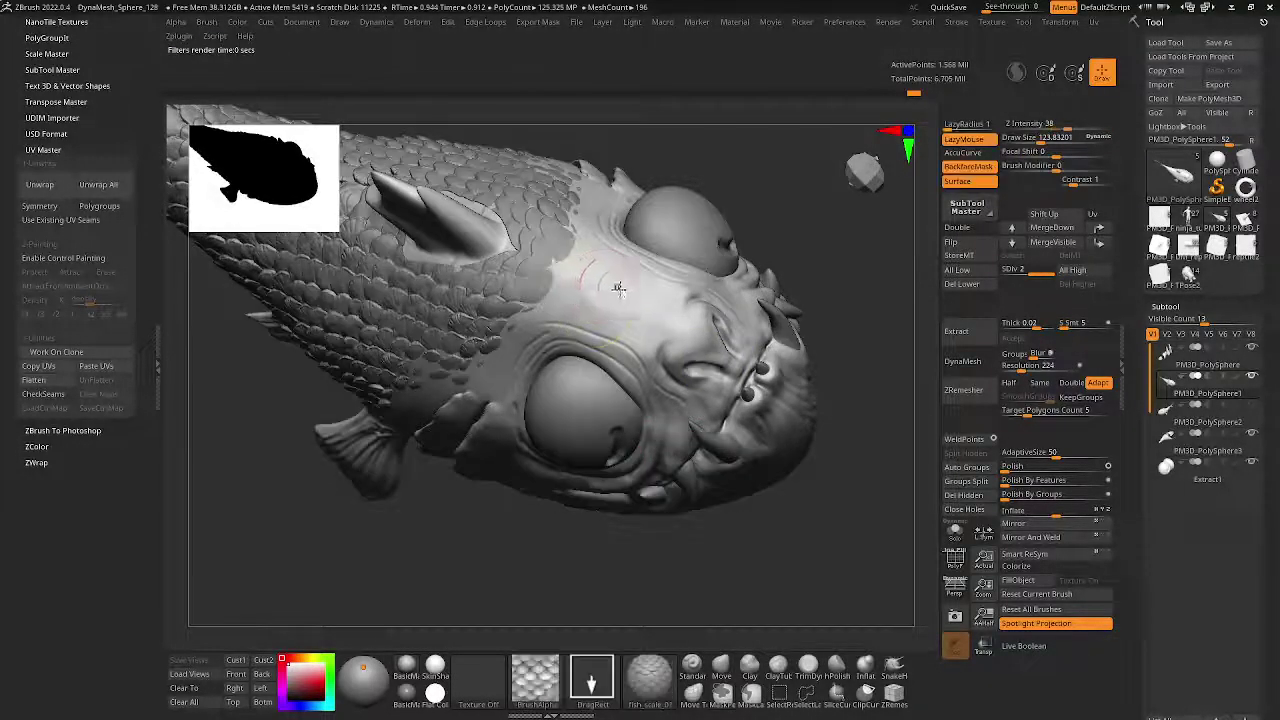
right_click(608, 300)
drag(600, 285, 583, 281)
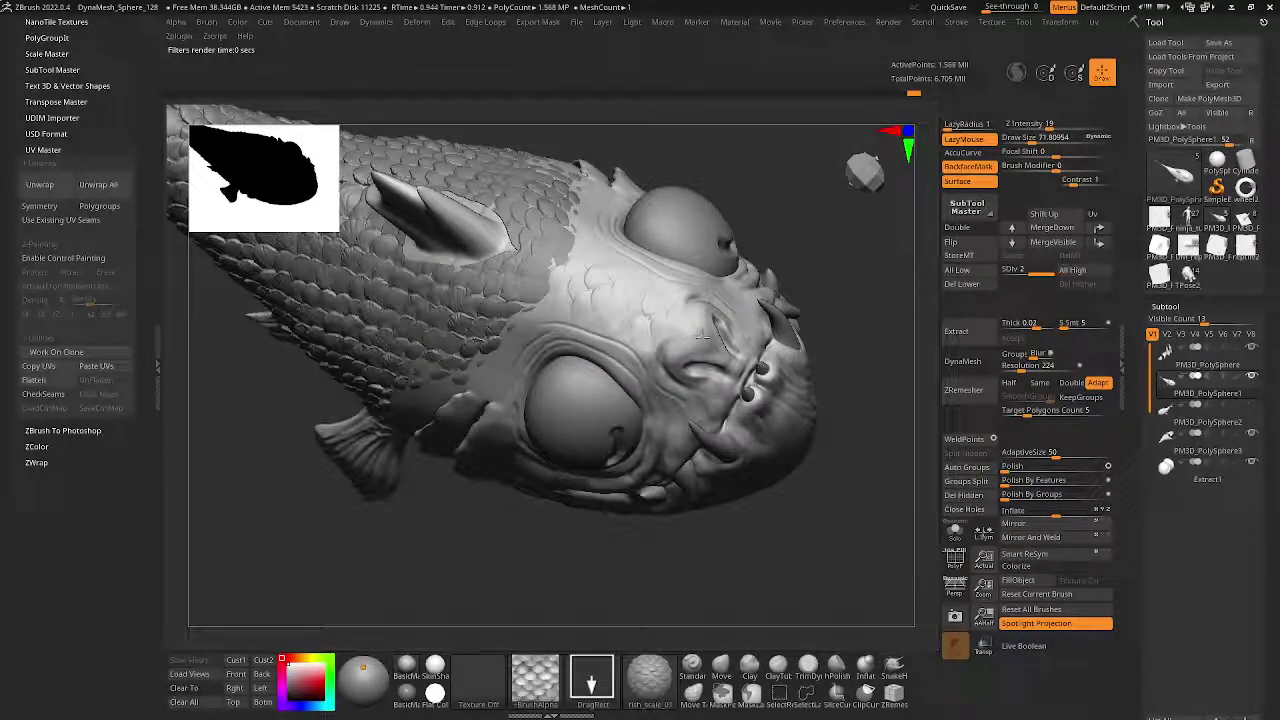
mouse_move(671, 325)
mouse_down()
mouse_move(523, 358)
mouse_move(545, 390)
mouse_move(455, 405)
mouse_move(430, 390)
mouse_move(650, 330)
mouse_up()
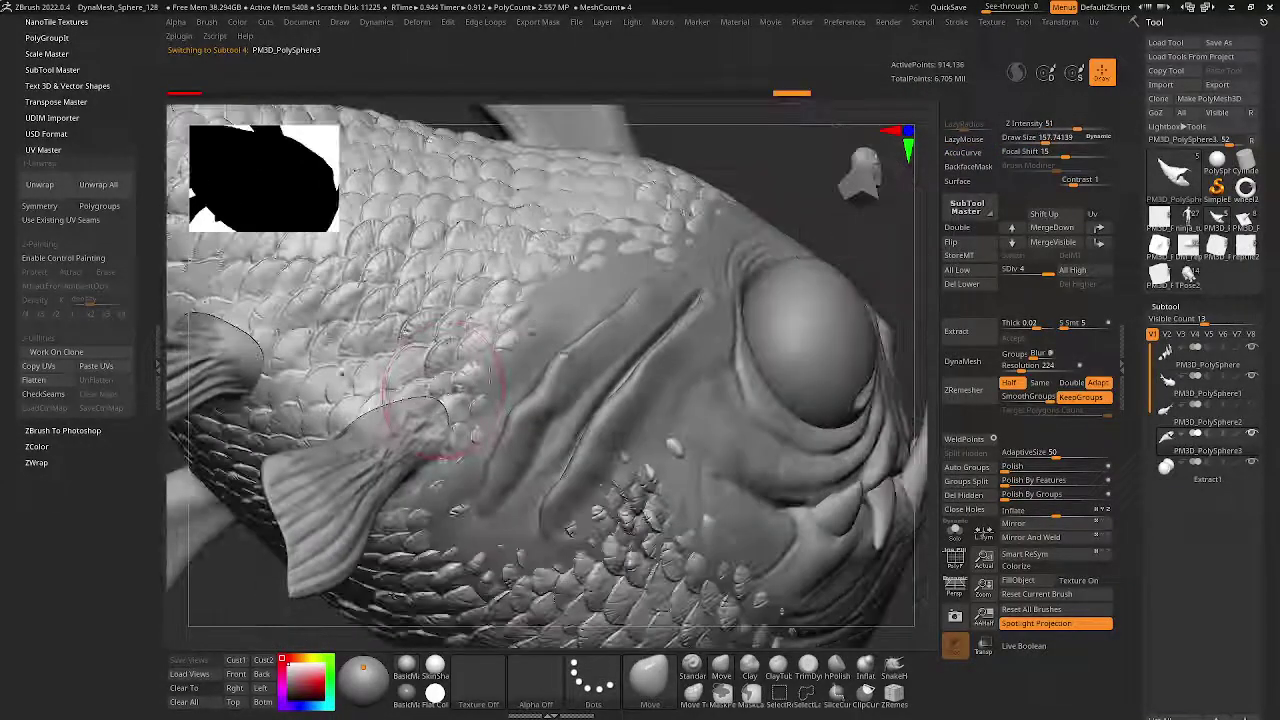
- Mask the scale layer by features and Transpose-move the hole borders, with Solo turned off
click(683, 620)
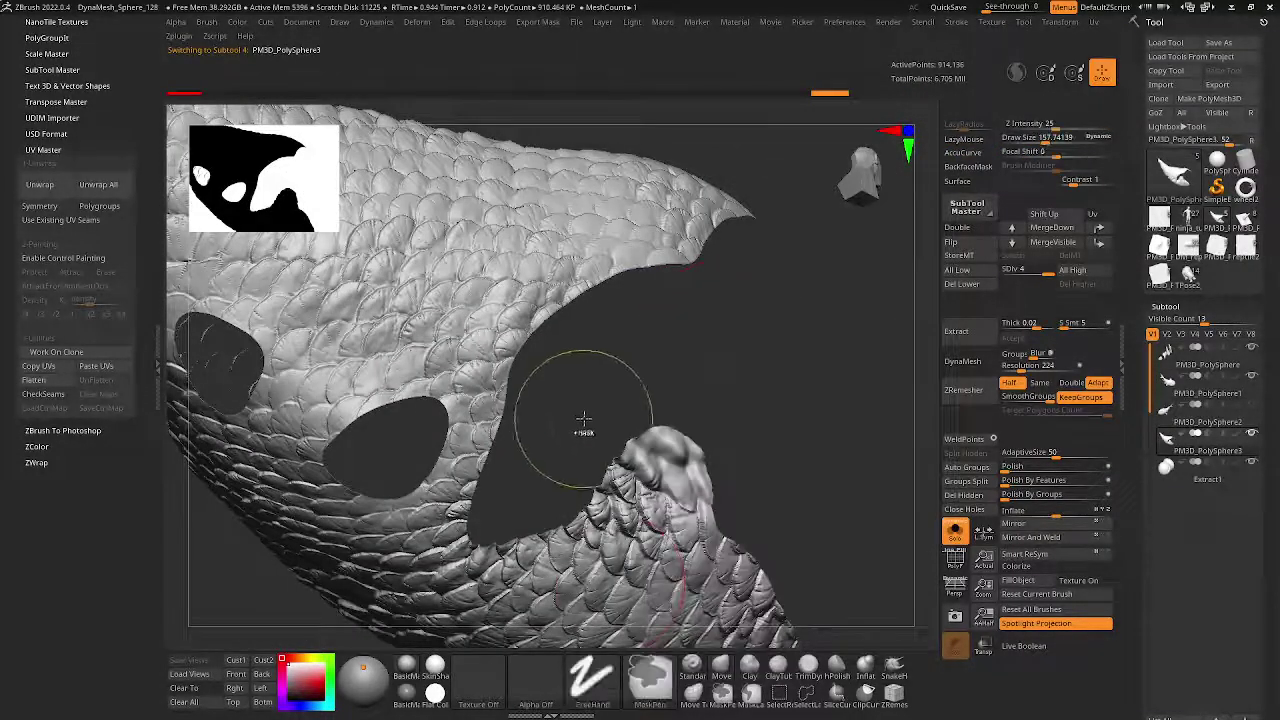
ctrl+click(585, 423)
key(w)
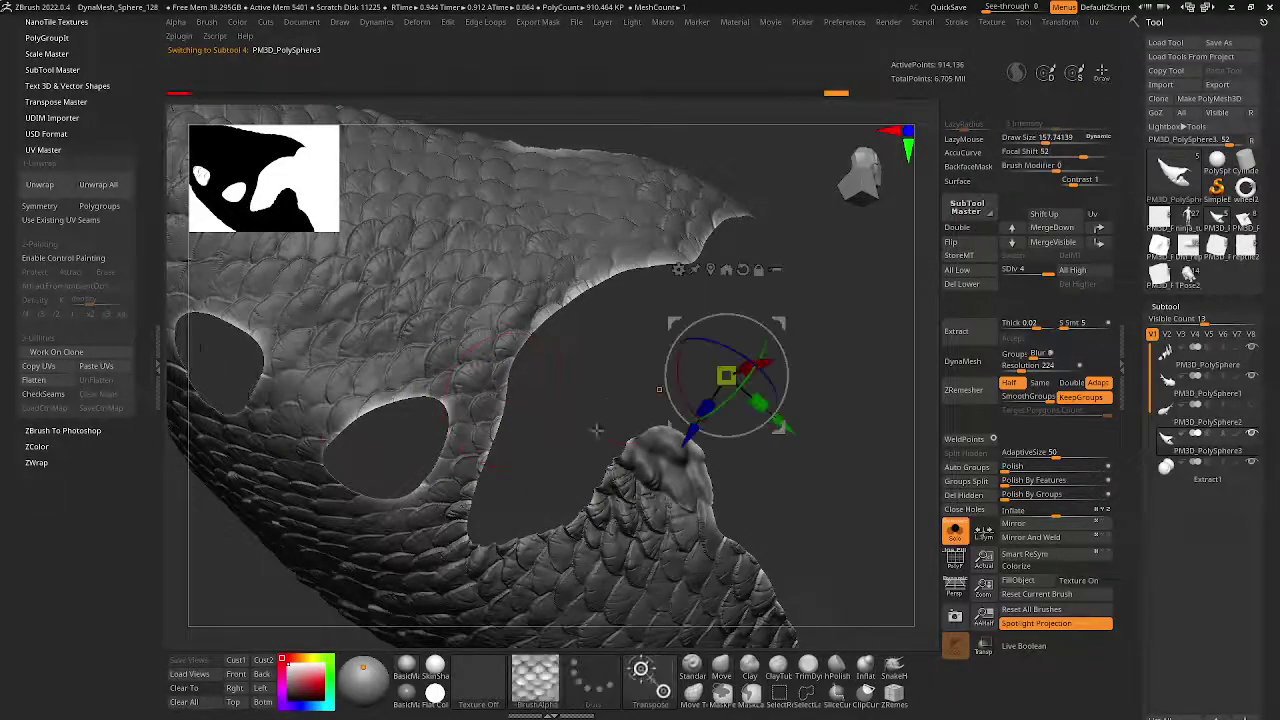
key(ctrl+shift+s)
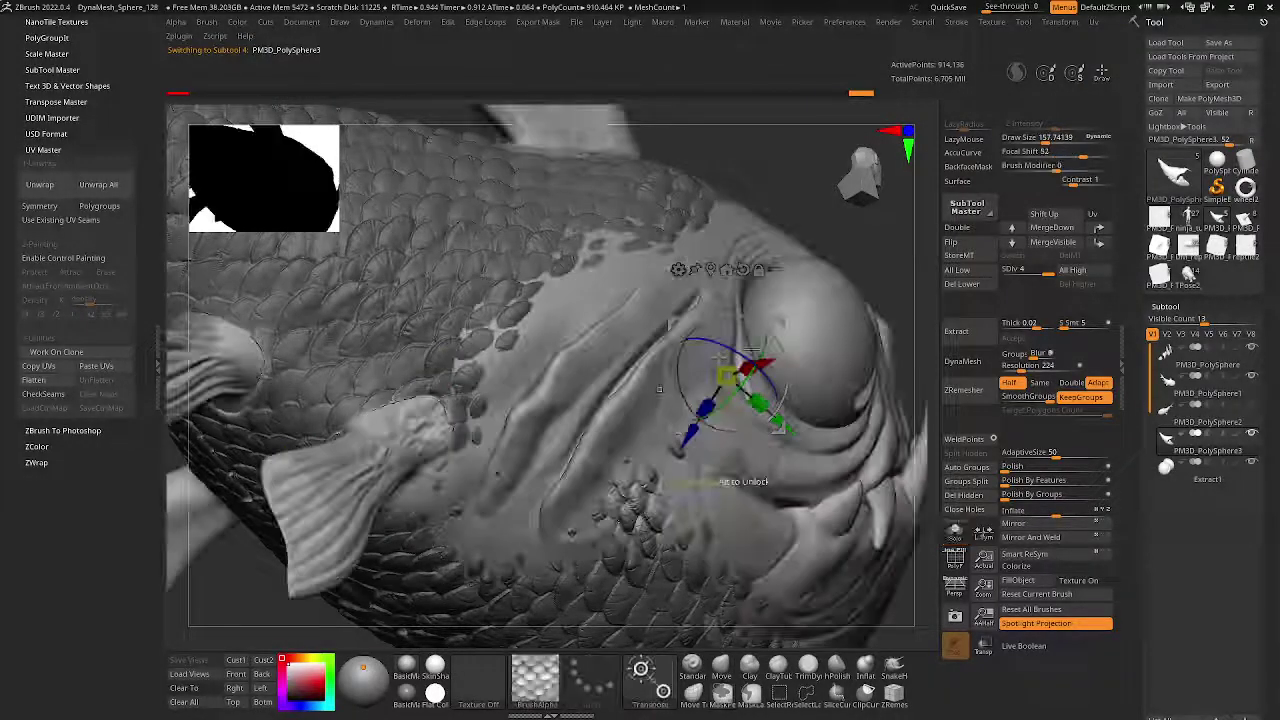
- Step between the lowest subdivision level and SDiv 3 to check the borders
key(q)
key(w)
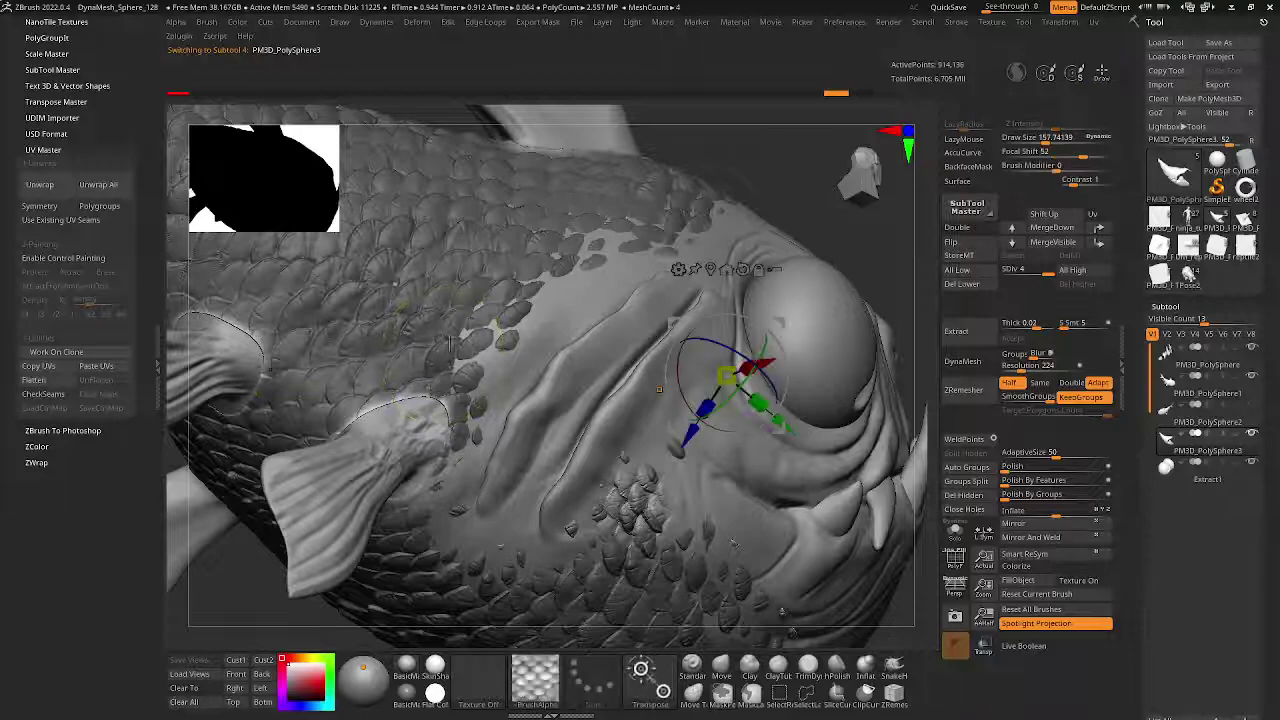
key(shift+d)
key(shift+d)
key(shift+d)
key(q)
key(d)
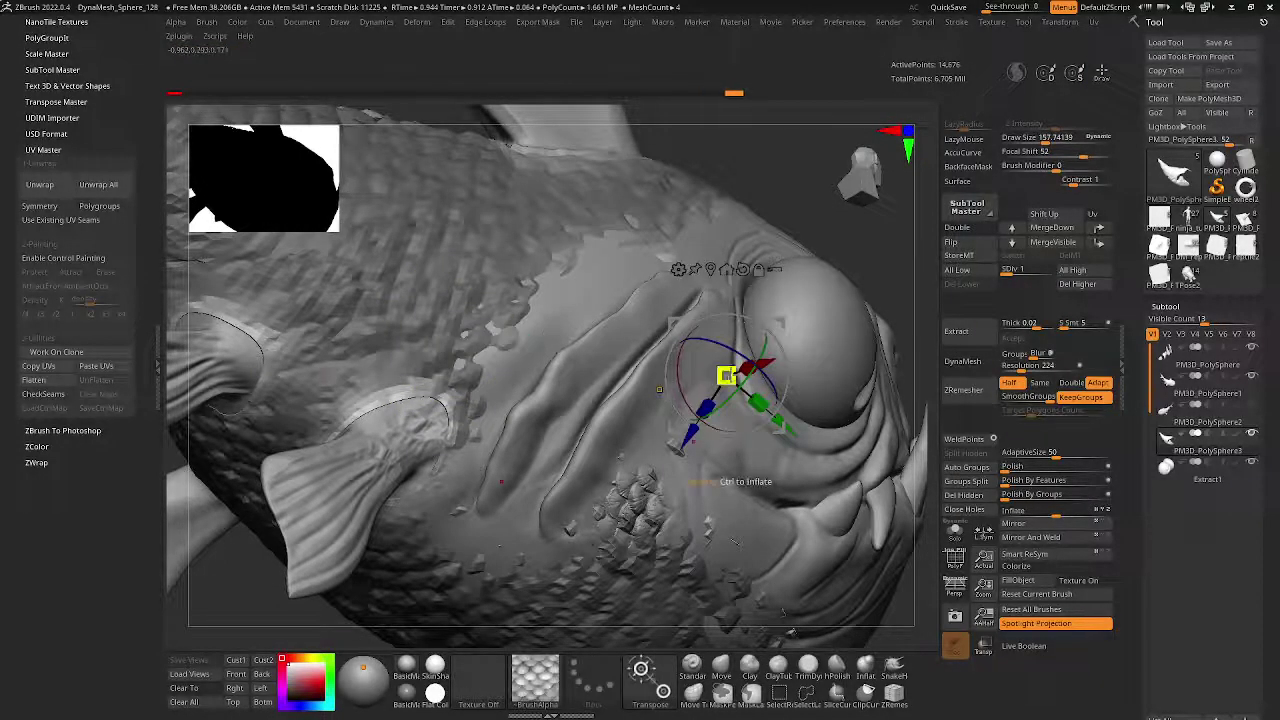
key(d)
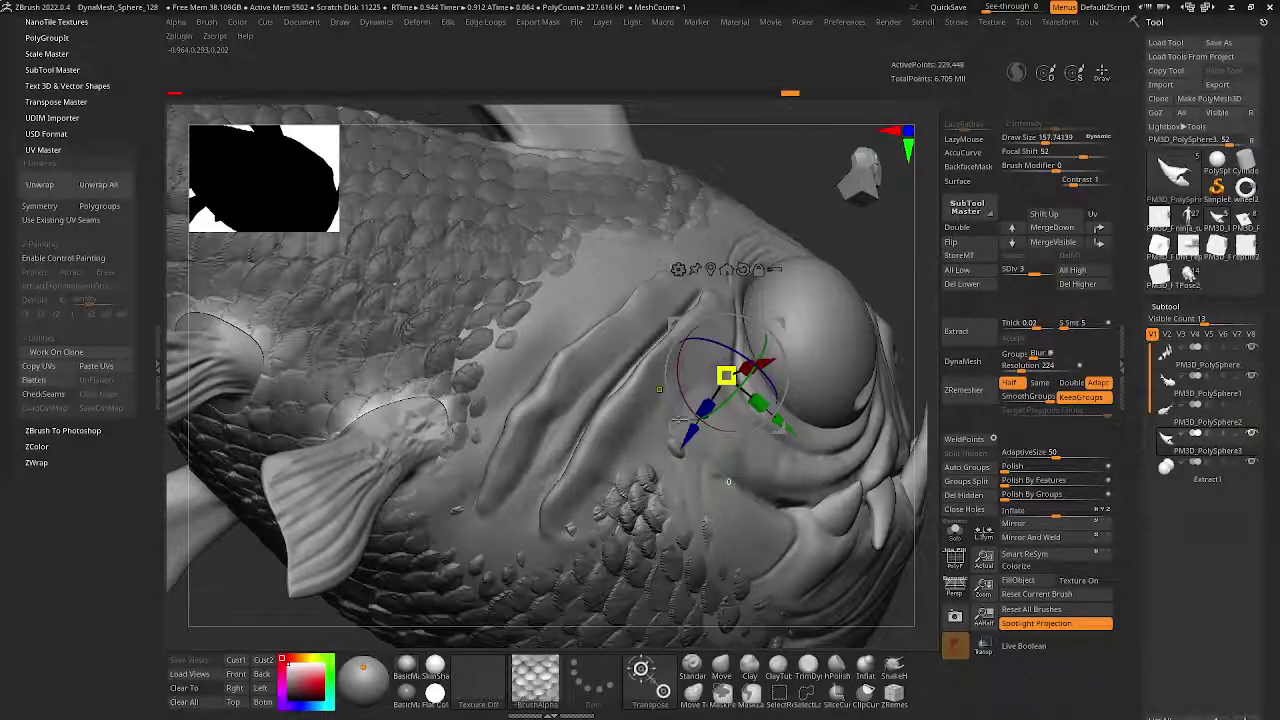
key(shift+d)
key(shift+d)
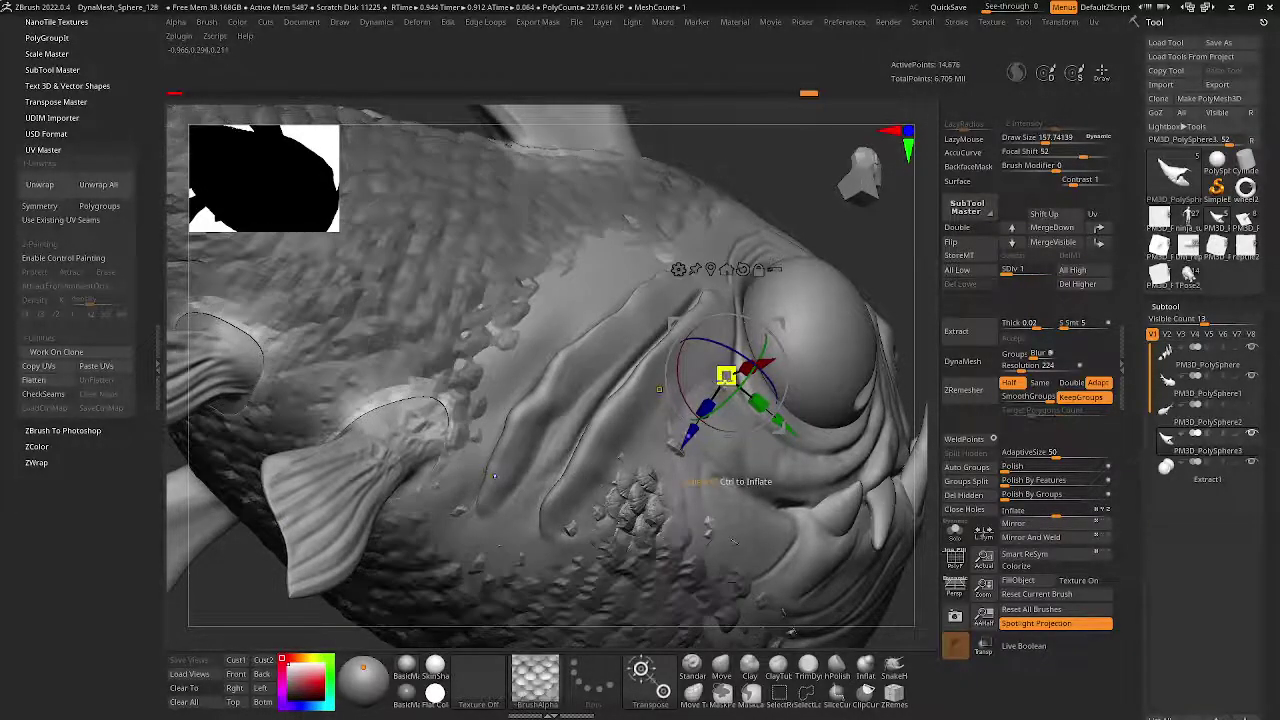
key(q)
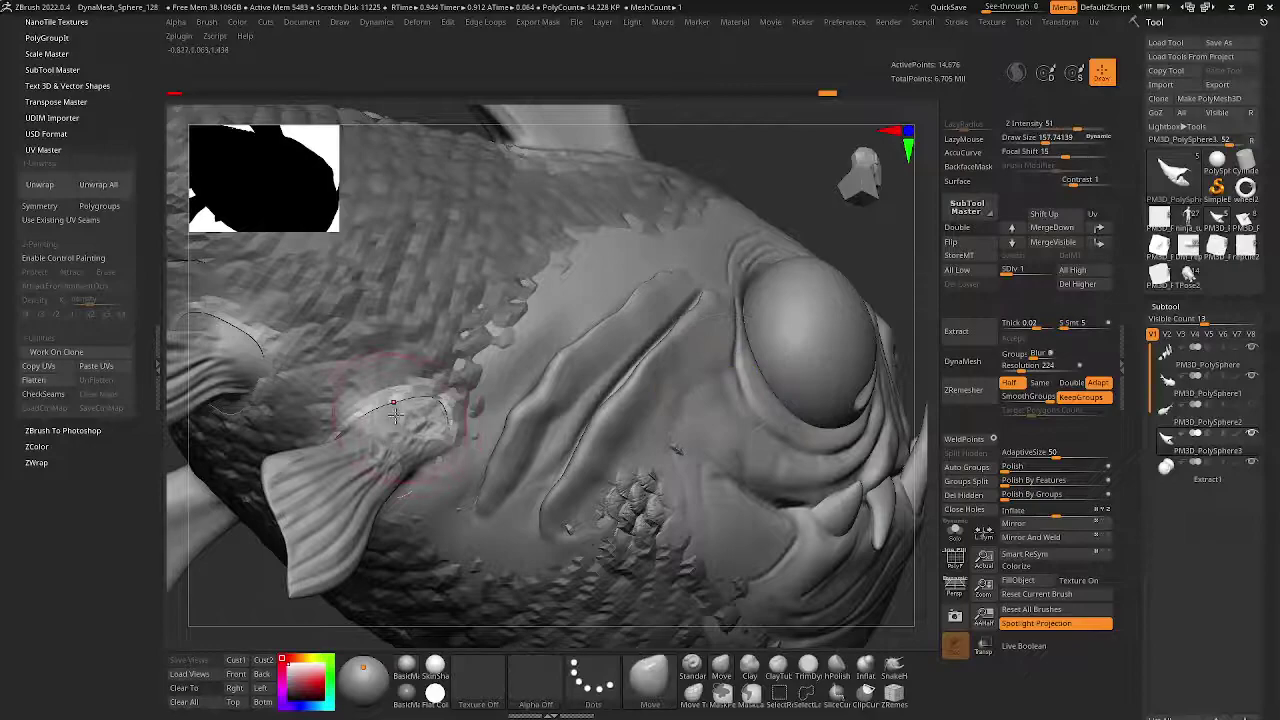
- Orbit the fish to inspect the fins and gill area, ending tail-up
mouse_move(395, 413)
right_down()
mouse_move(390, 305)
mouse_move(355, 357)
mouse_move(502, 345)
mouse_move(486, 371)
mouse_move(445, 300)
right_up()
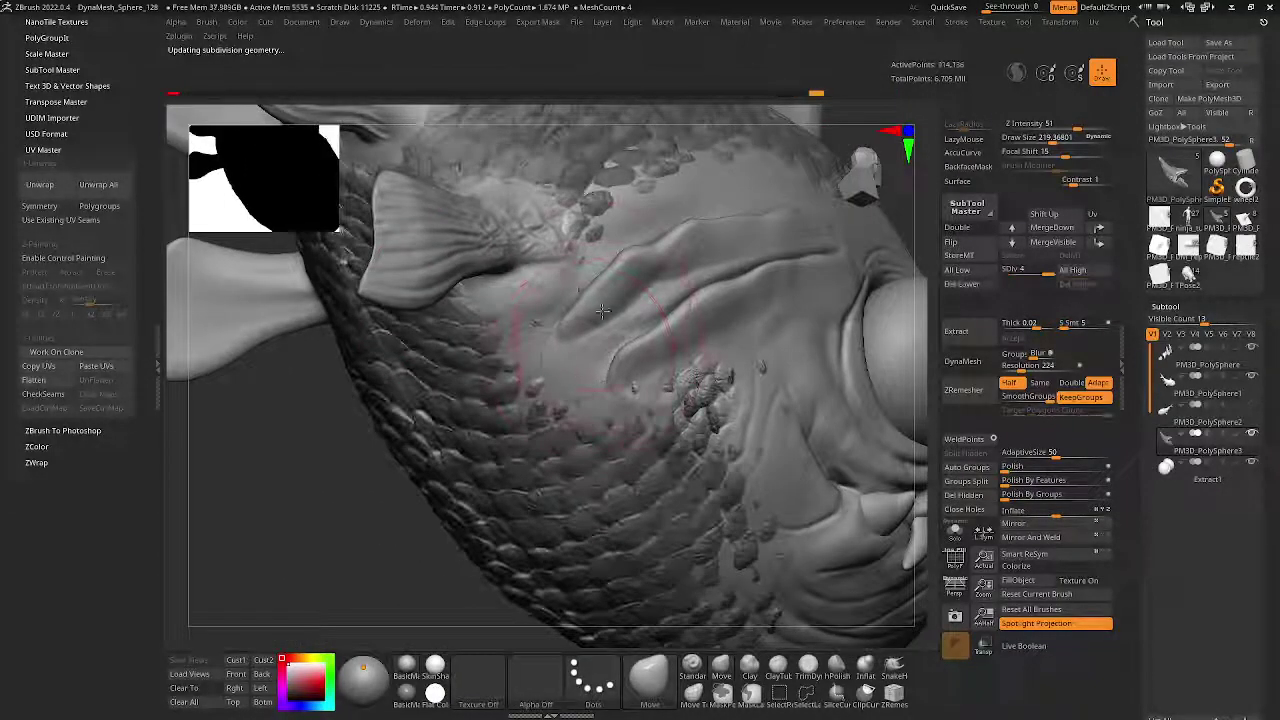
mouse_move(600, 358)
right_down()
mouse_move(515, 250)
mouse_move(558, 291)
right_up()
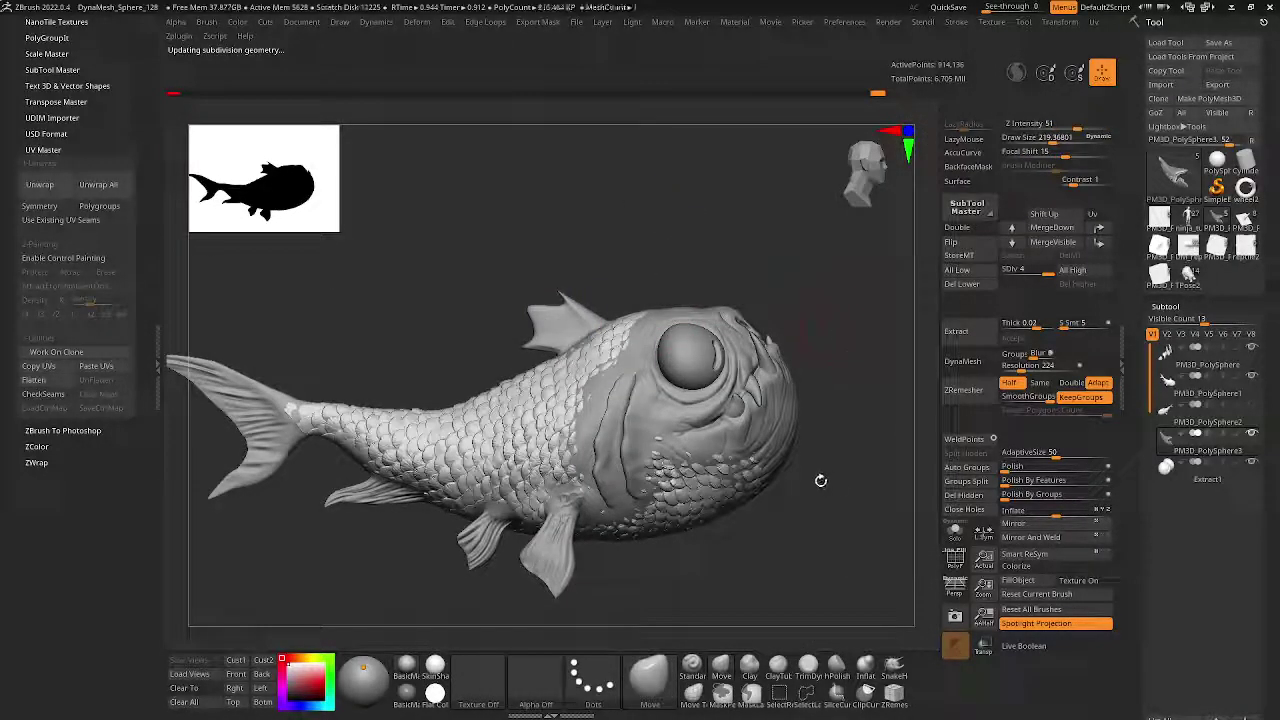
right_drag(820, 480, 819, 470)
mouse_move(833, 398)
right_down()
mouse_move(880, 415)
mouse_move(532, 348)
mouse_move(529, 334)
mouse_move(612, 318)
right_up()
- Choose the DamStandard brush for carving fin creases
key(space)
key(space)
mouse_move(576, 357)
right_down()
mouse_move(640, 306)
mouse_move(678, 335)
mouse_move(570, 372)
mouse_move(557, 348)
mouse_move(610, 300)
right_up()
key(space)
key(b)
key(d)
key(s)
- Activate the PM3D_PolySphere1 fin body and zoom close on the tail fin with a smaller brush
alt+click(612, 347)
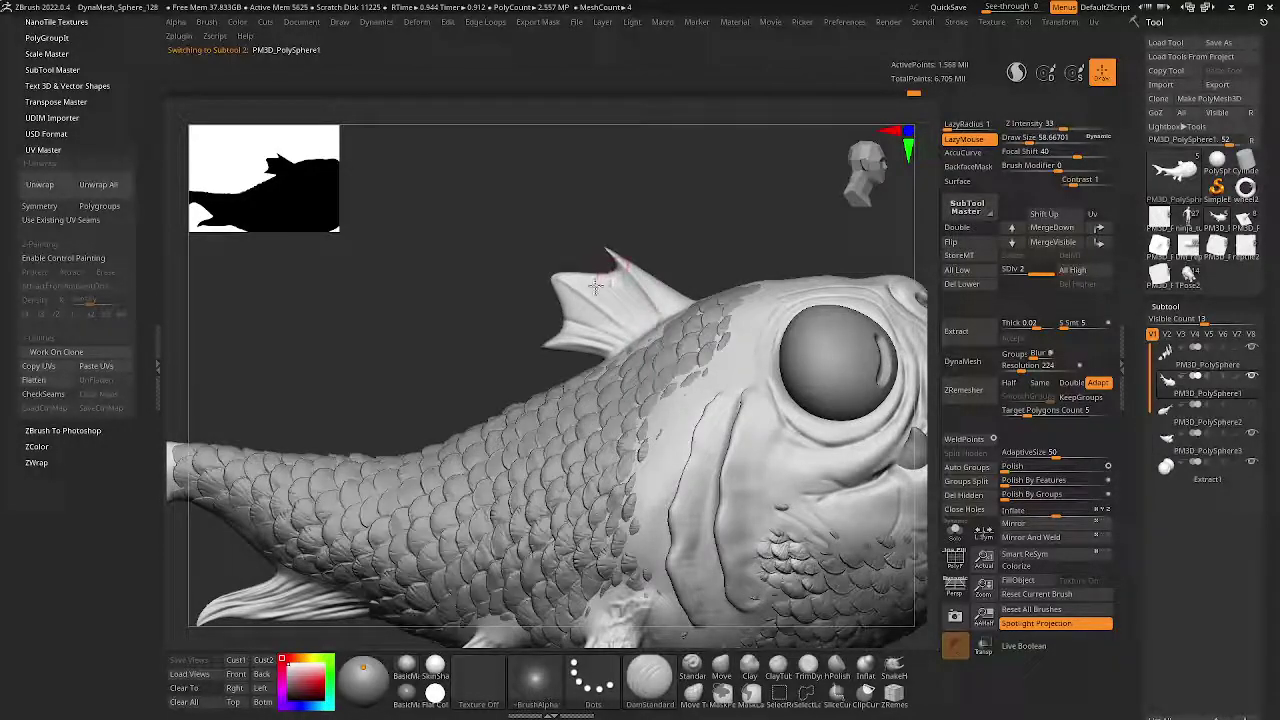
mouse_move(608, 279)
right_down()
mouse_move(600, 320)
mouse_move(576, 288)
right_up()
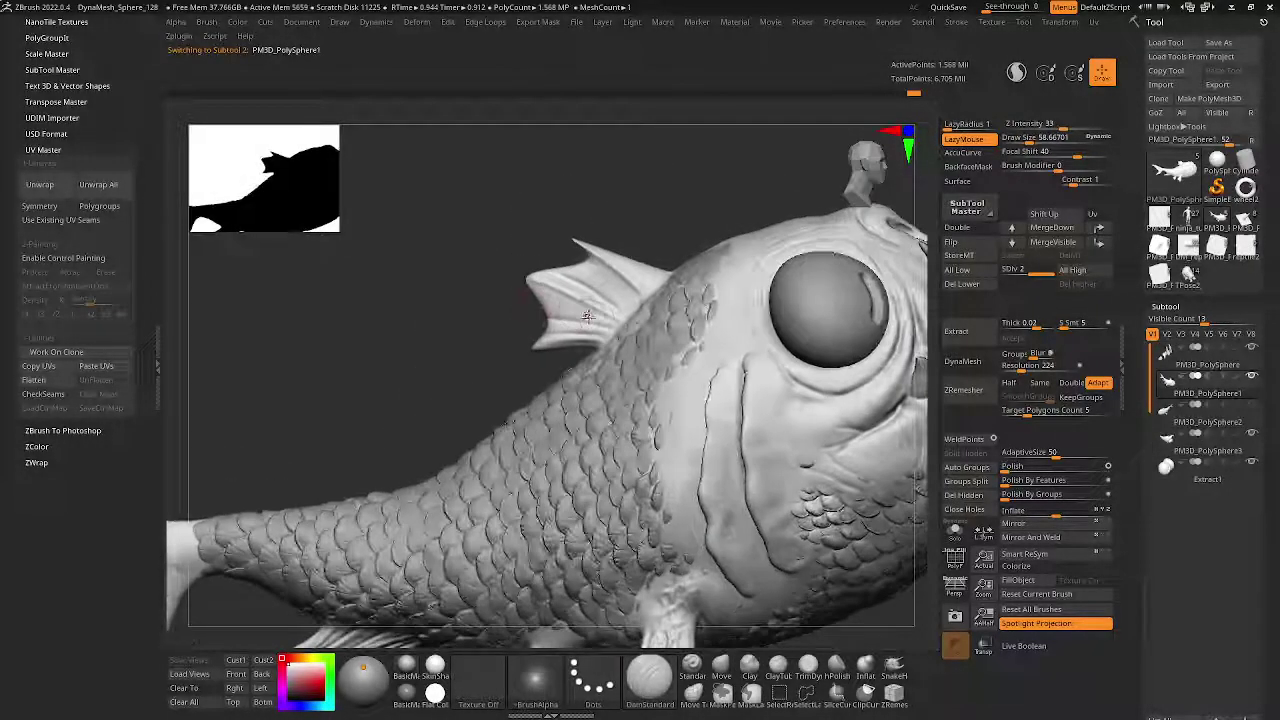
key(f)
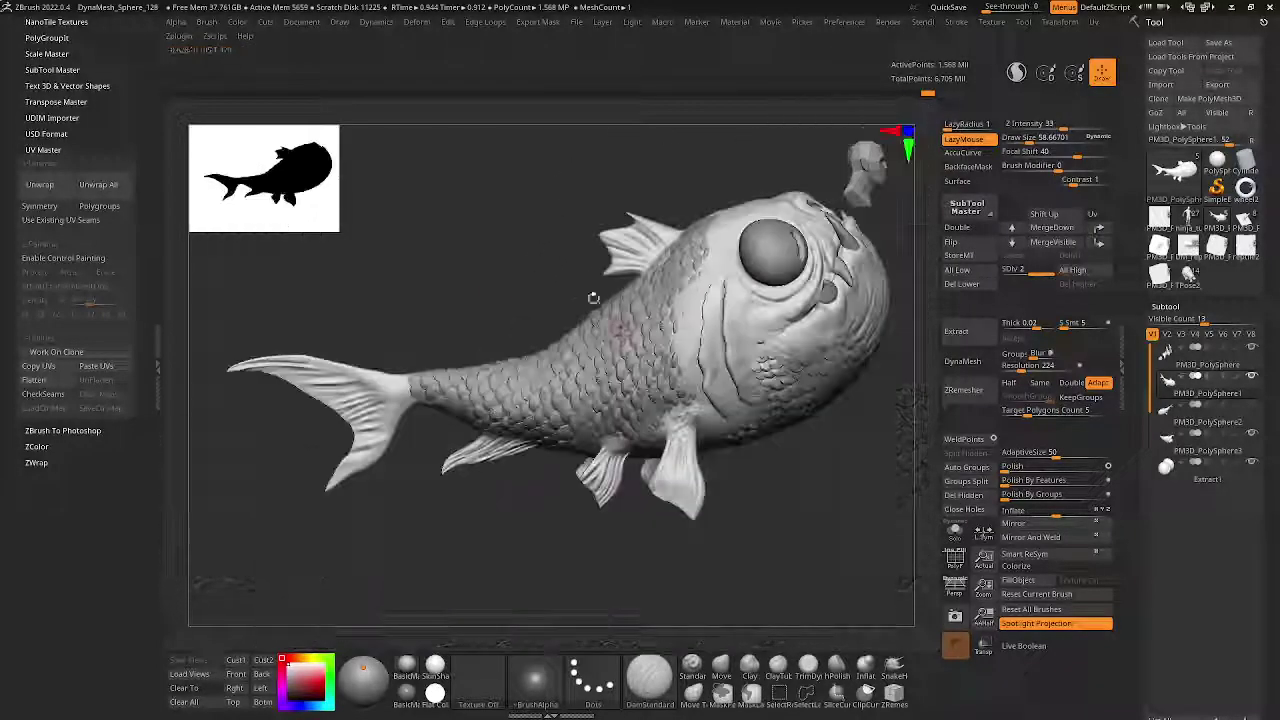
mouse_move(592, 294)
right_down()
mouse_move(549, 385)
mouse_move(560, 370)
mouse_move(666, 381)
mouse_move(597, 250)
right_up()
key(space)
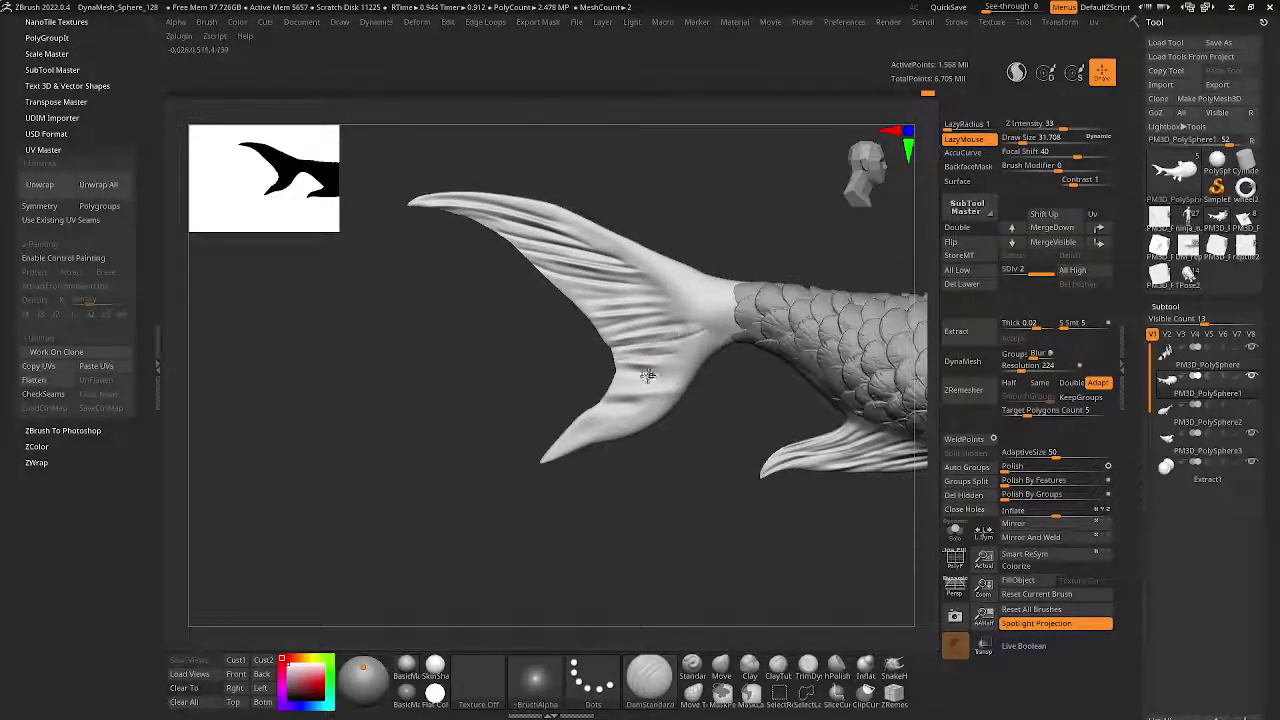
- Smooth the rough marks between the ridges on the lower tail lobe
alt+right_drag(621, 381, 641, 352)
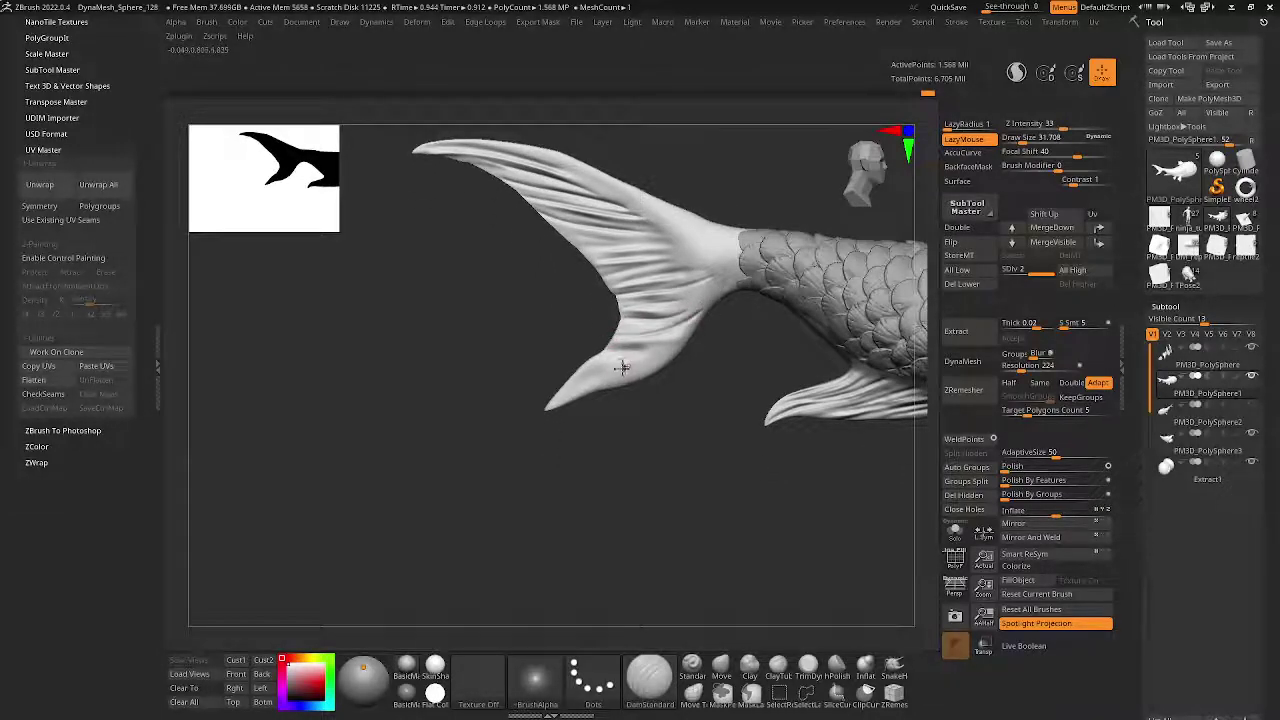
shift+drag(683, 338, 578, 372)
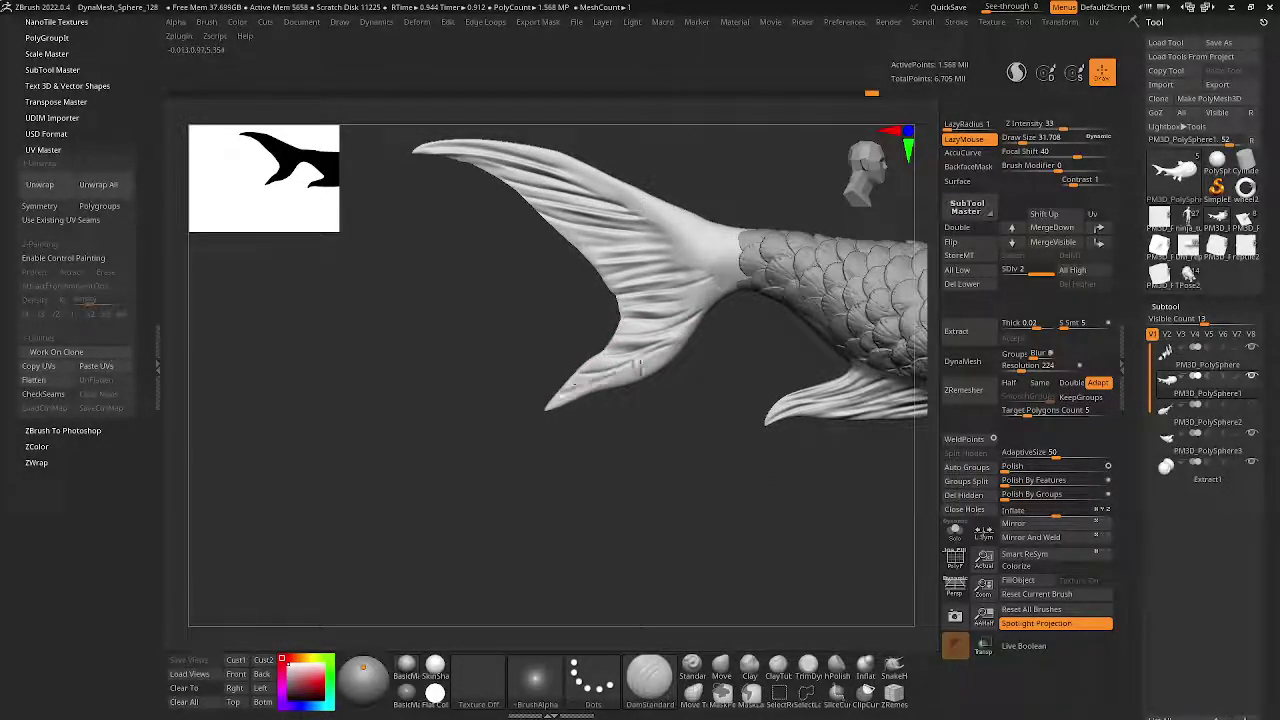
alt+right_drag(646, 295, 614, 377)
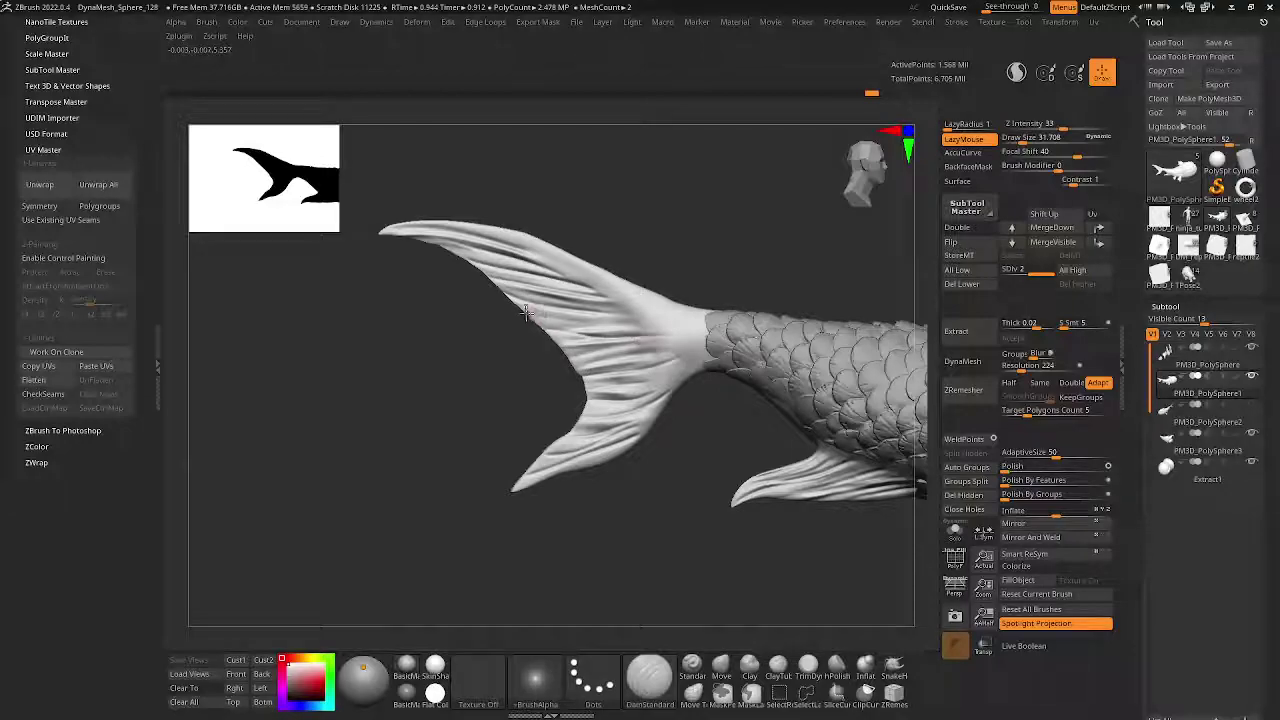
alt+right_drag(640, 315, 676, 362)
shift+drag(557, 355, 700, 365)
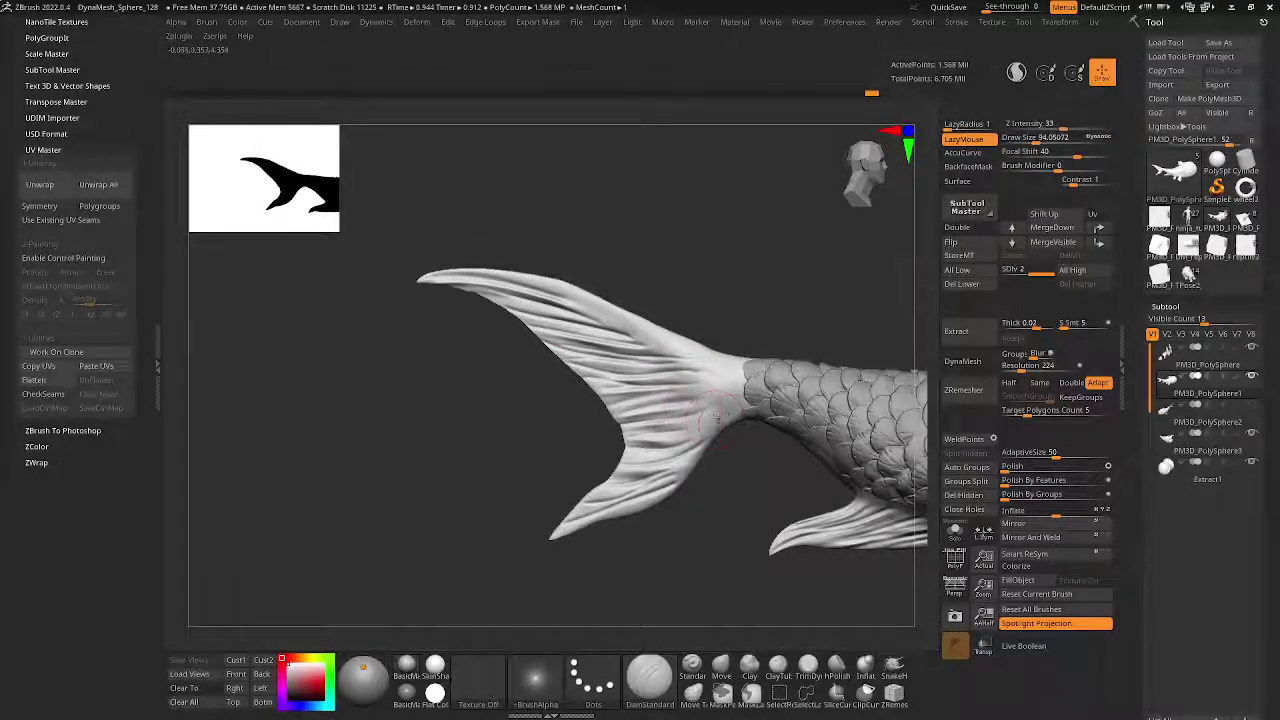
- Switch to the ClayBuildup brush with BackfaceMask on and orbit around the tail fin
key(b)
key(c)
key(b)
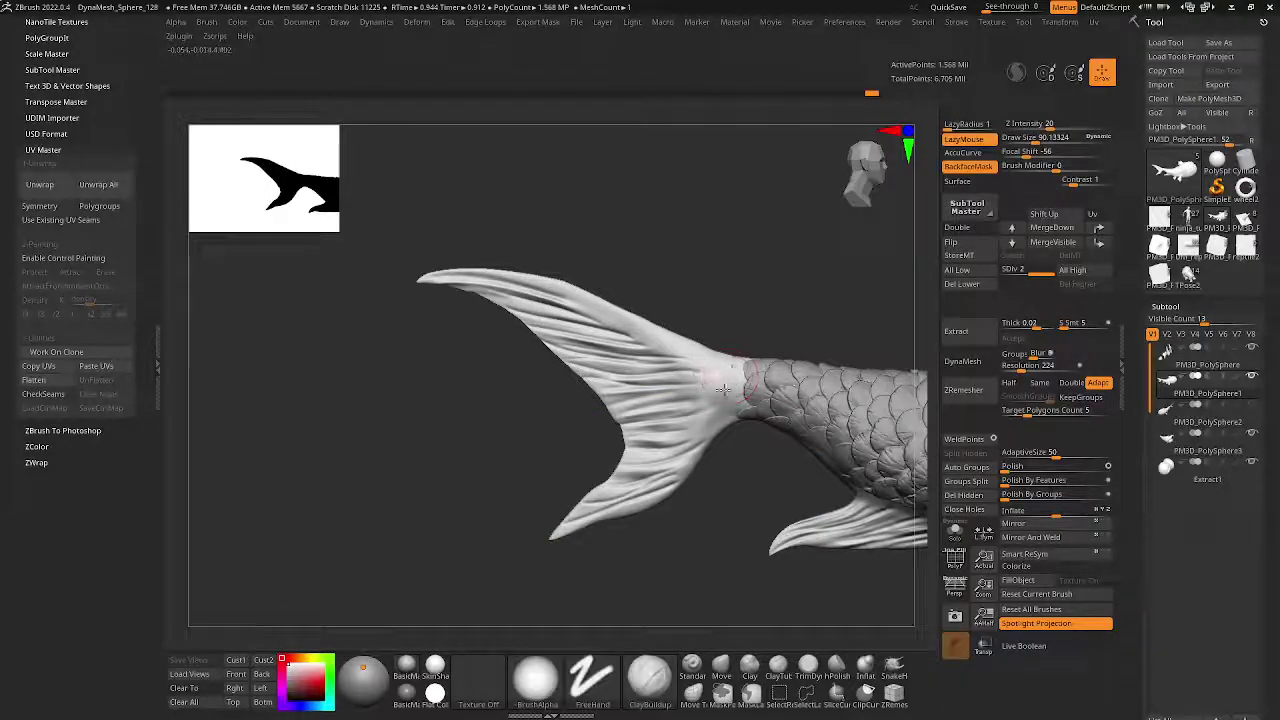
right_drag(720, 385, 597, 308)
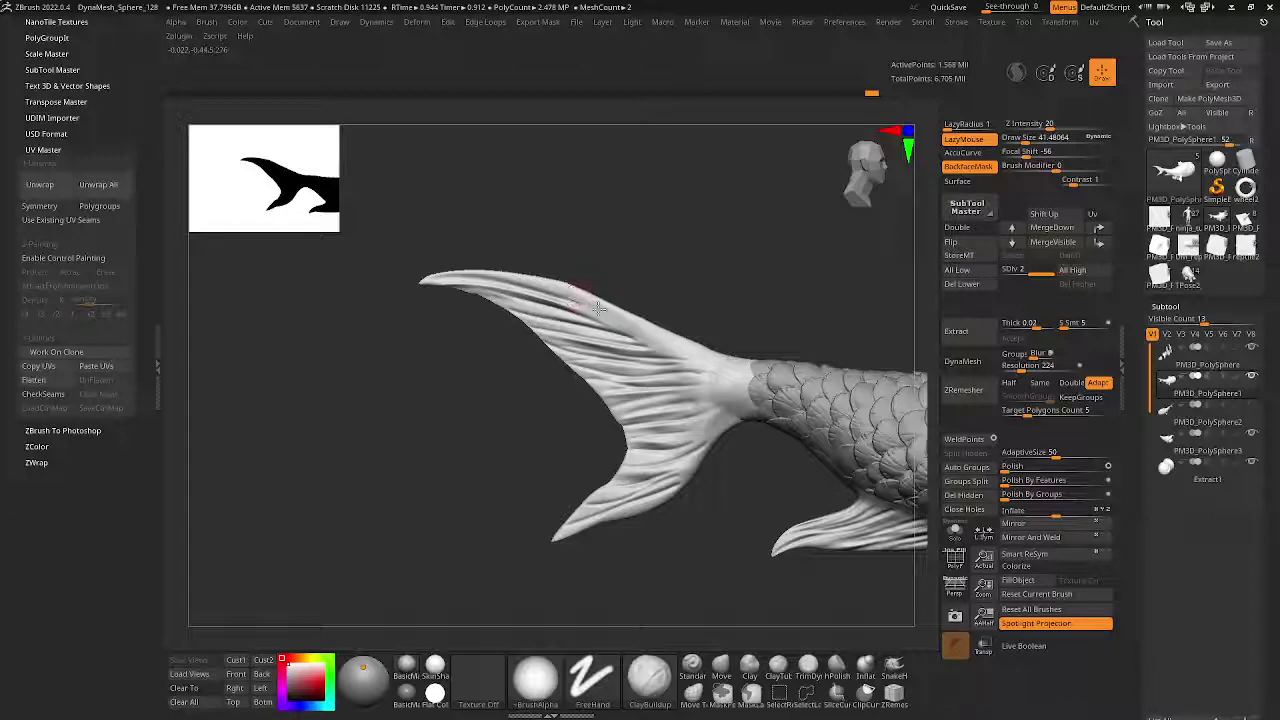
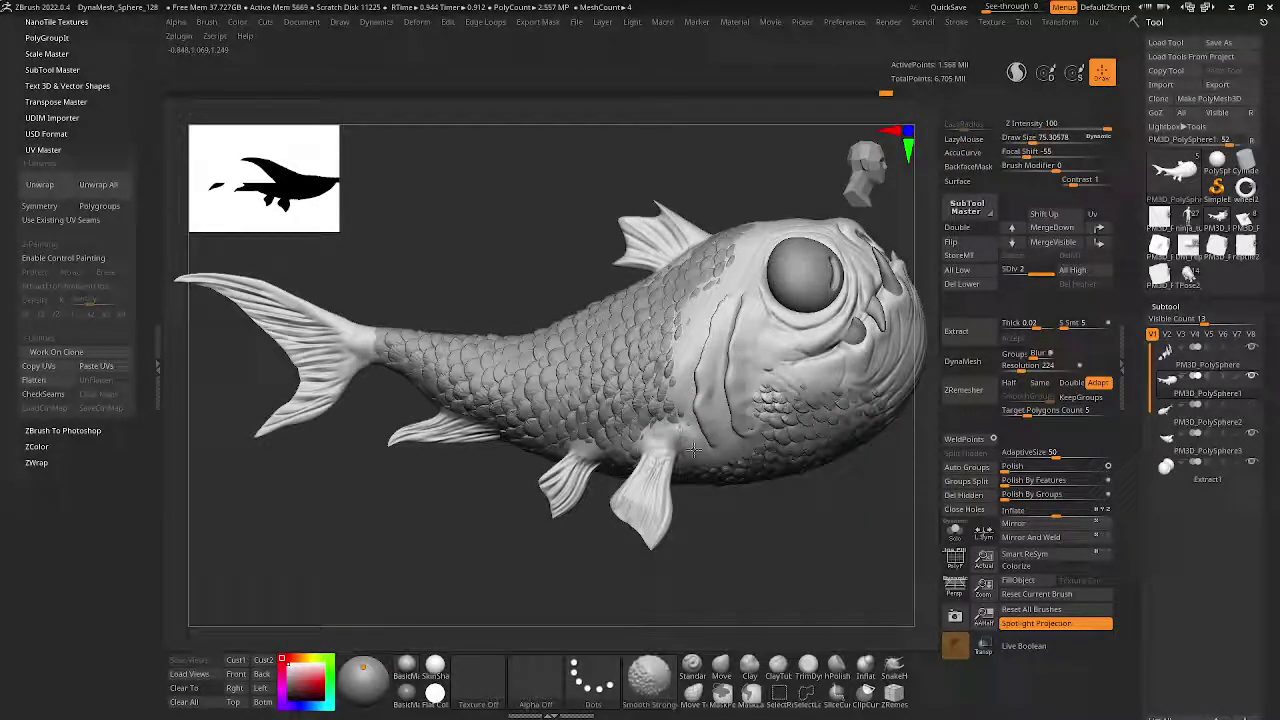
- Select DamStandard at full strength and subdivide the fin mesh to SDiv 2
mouse_move(665, 433)
right_down()
mouse_move(639, 515)
mouse_move(610, 480)
right_up()
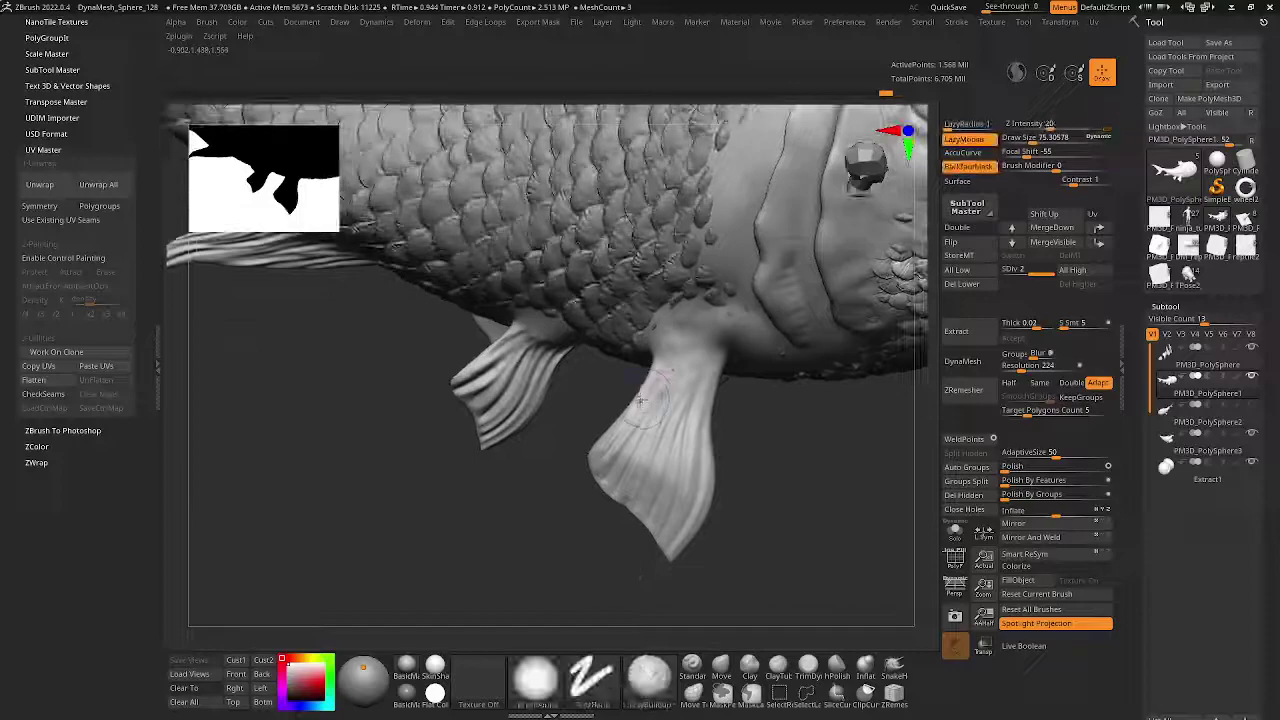
key(space)
key(b)
key(d)
key(s)
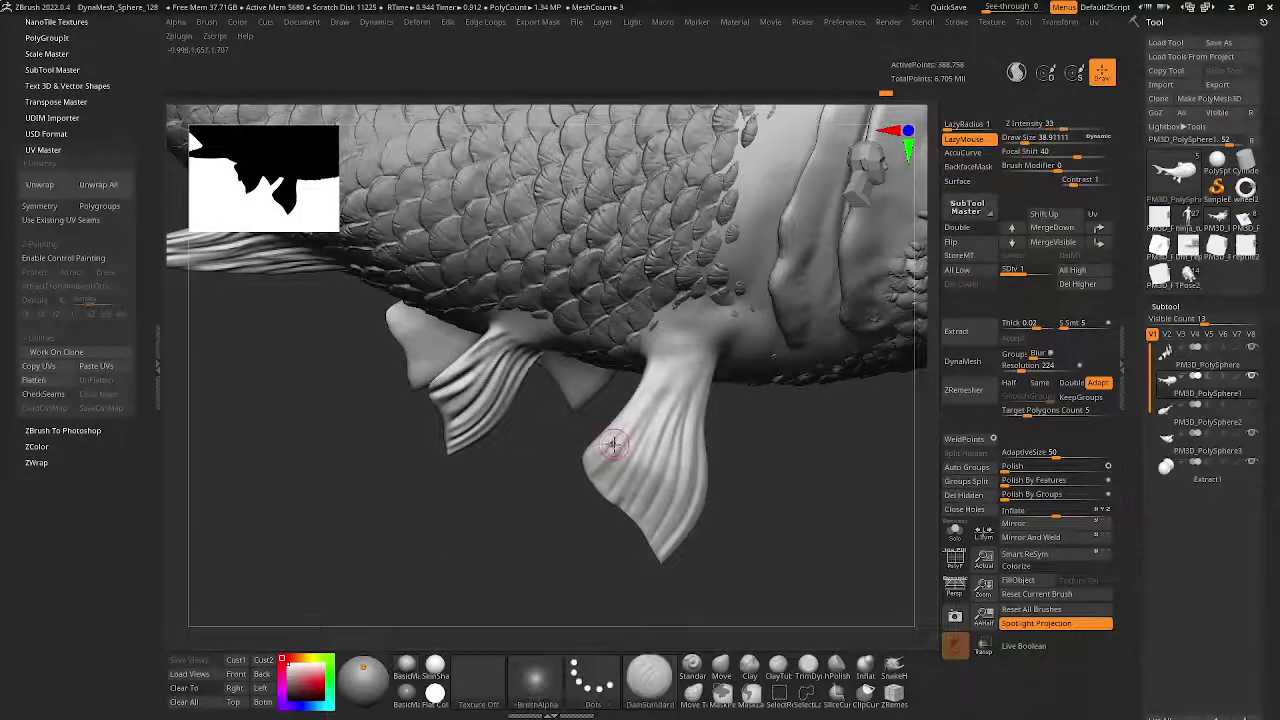
mouse_move(667, 349)
right_down()
mouse_move(600, 478)
mouse_move(606, 490)
right_up()
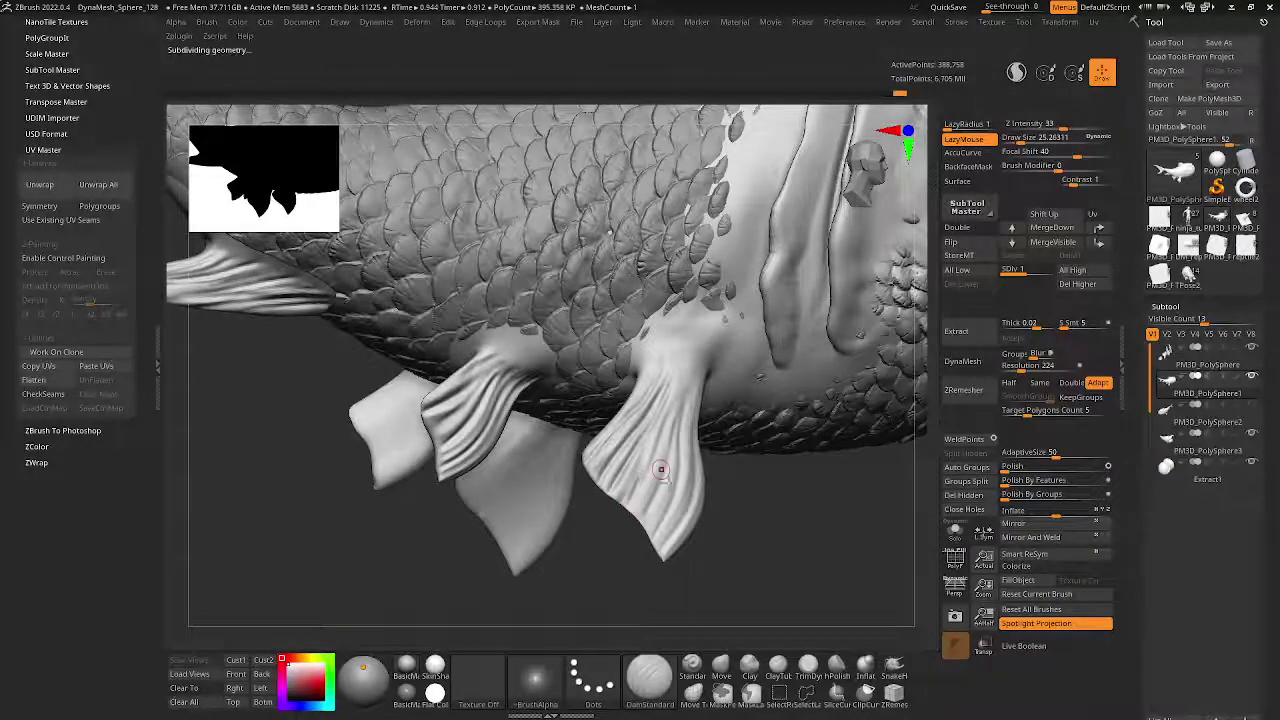
key(d)
- Orbit around the subdivided lower fins and switch to the Move brush
right_drag(697, 383, 717, 374)
mouse_move(681, 470)
right_down()
mouse_move(662, 490)
mouse_move(604, 500)
right_up()
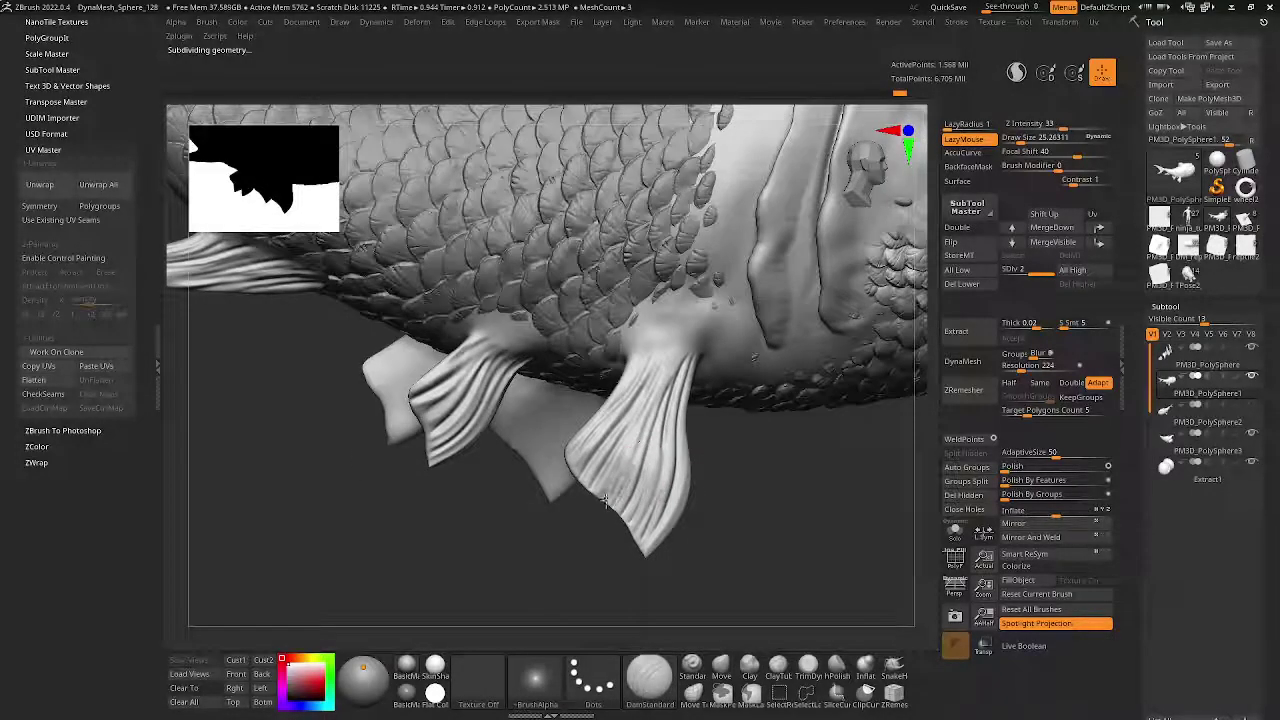
mouse_move(652, 404)
right_down()
mouse_move(672, 336)
mouse_move(631, 380)
mouse_move(648, 338)
mouse_move(597, 380)
mouse_move(641, 361)
mouse_move(659, 375)
right_up()
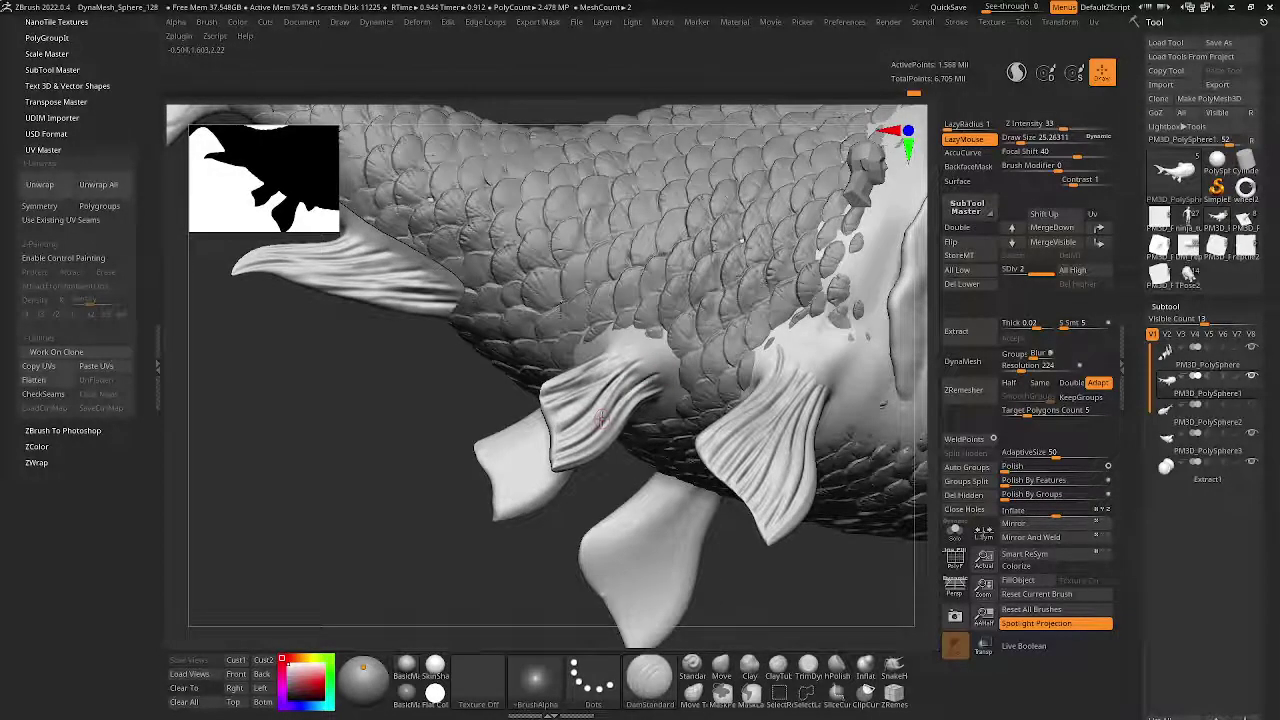
mouse_move(601, 418)
right_down()
mouse_move(663, 370)
mouse_move(565, 434)
mouse_move(582, 448)
mouse_move(518, 382)
mouse_move(453, 360)
right_up()
key(b)
key(m)
key(v)
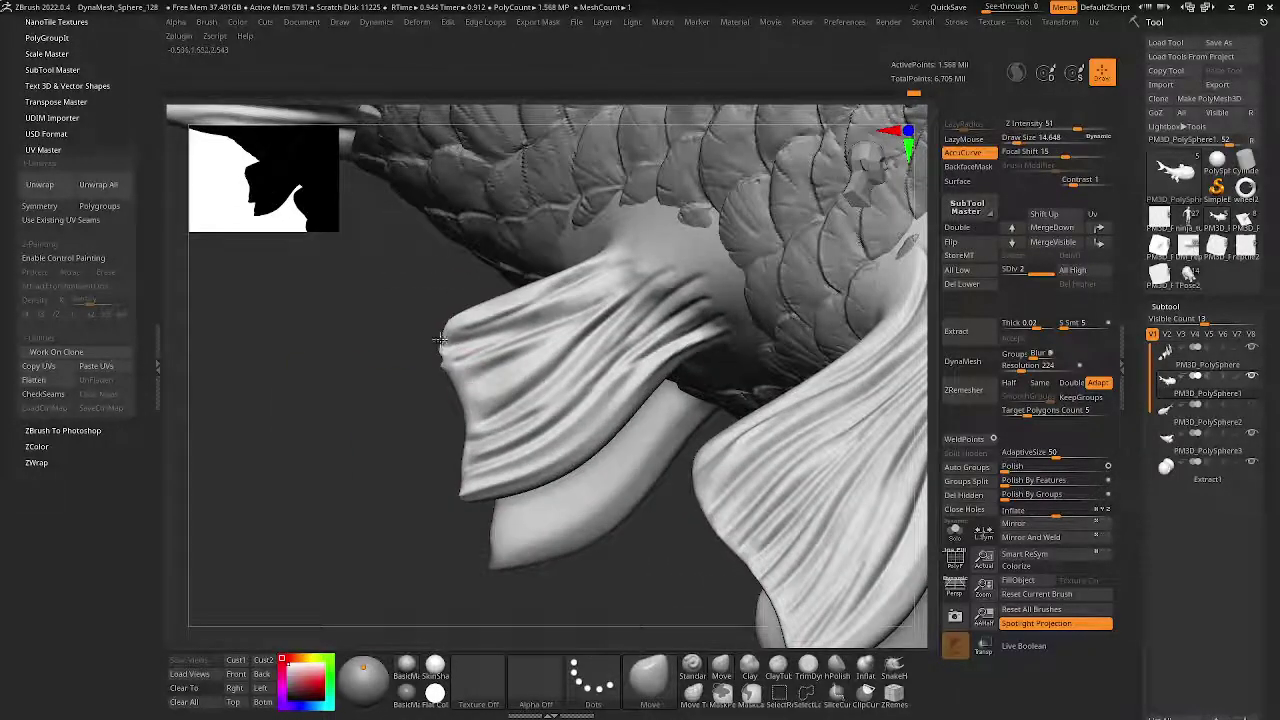
- Pull the pectoral fin's lower tip and upper-left edge into spikes with SnakeHook
key(b)
key(s)
key(h)
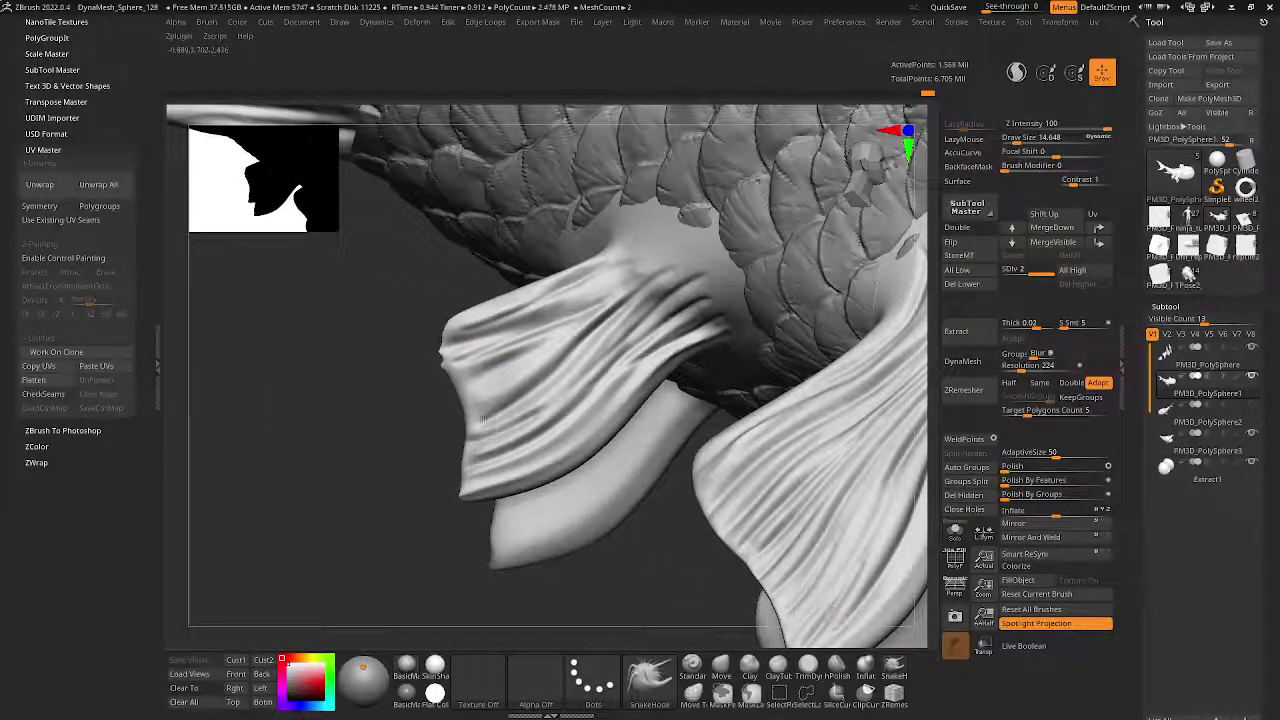
drag(478, 425, 462, 487)
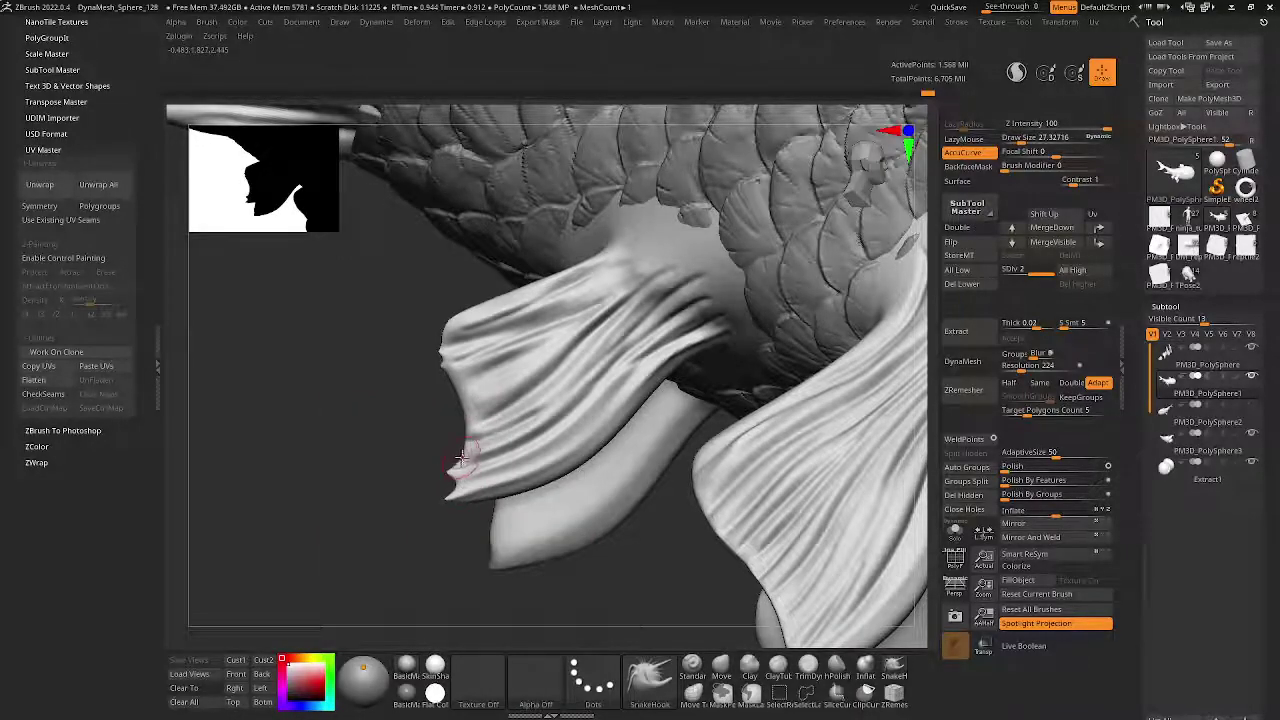
key(ctrl)
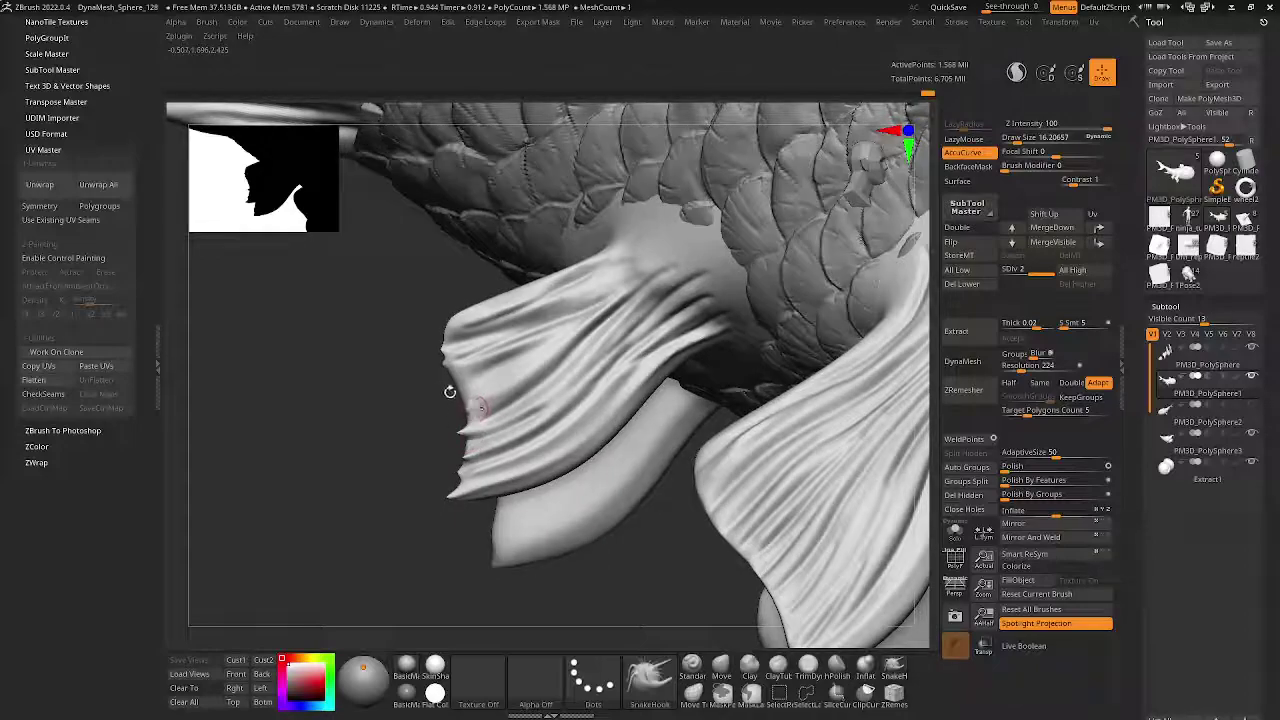
mouse_move(458, 365)
mouse_down()
mouse_move(425, 372)
mouse_move(415, 318)
mouse_up()
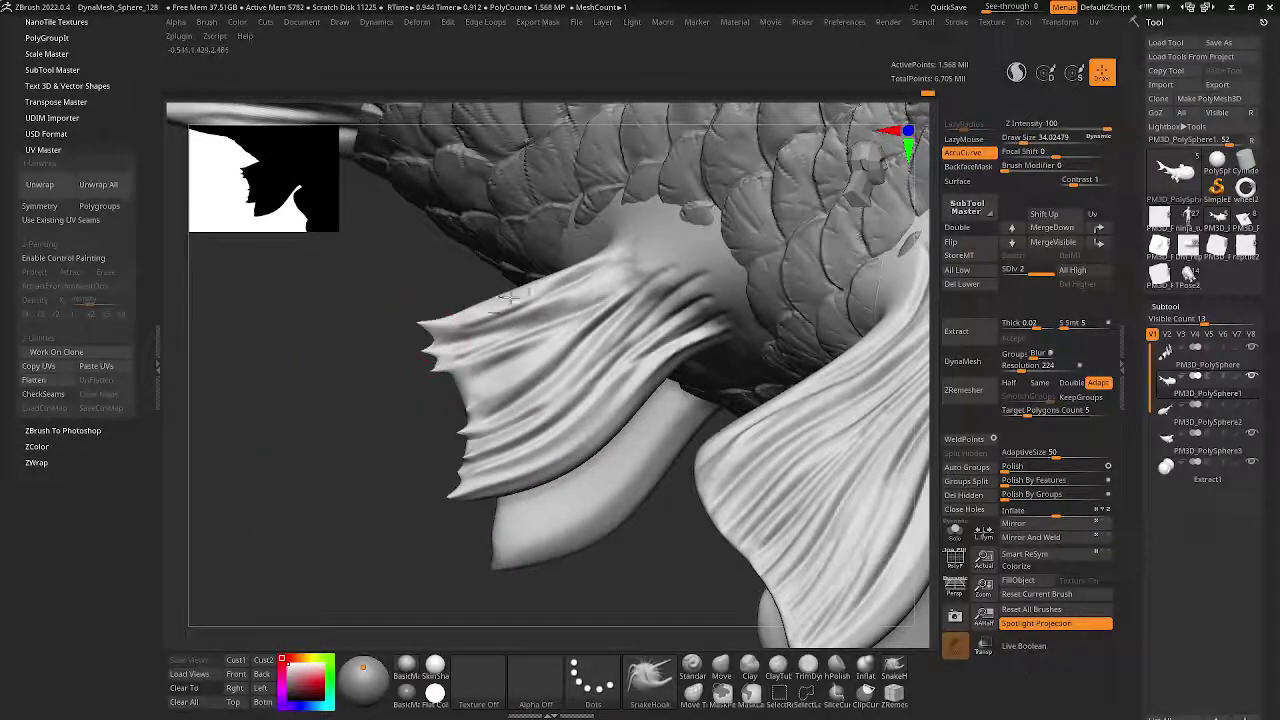
- Smooth away the notch on the fin's lower edge and return to a side view
mouse_move(508, 298)
right_down()
mouse_move(594, 386)
mouse_move(600, 372)
mouse_move(594, 386)
right_up()
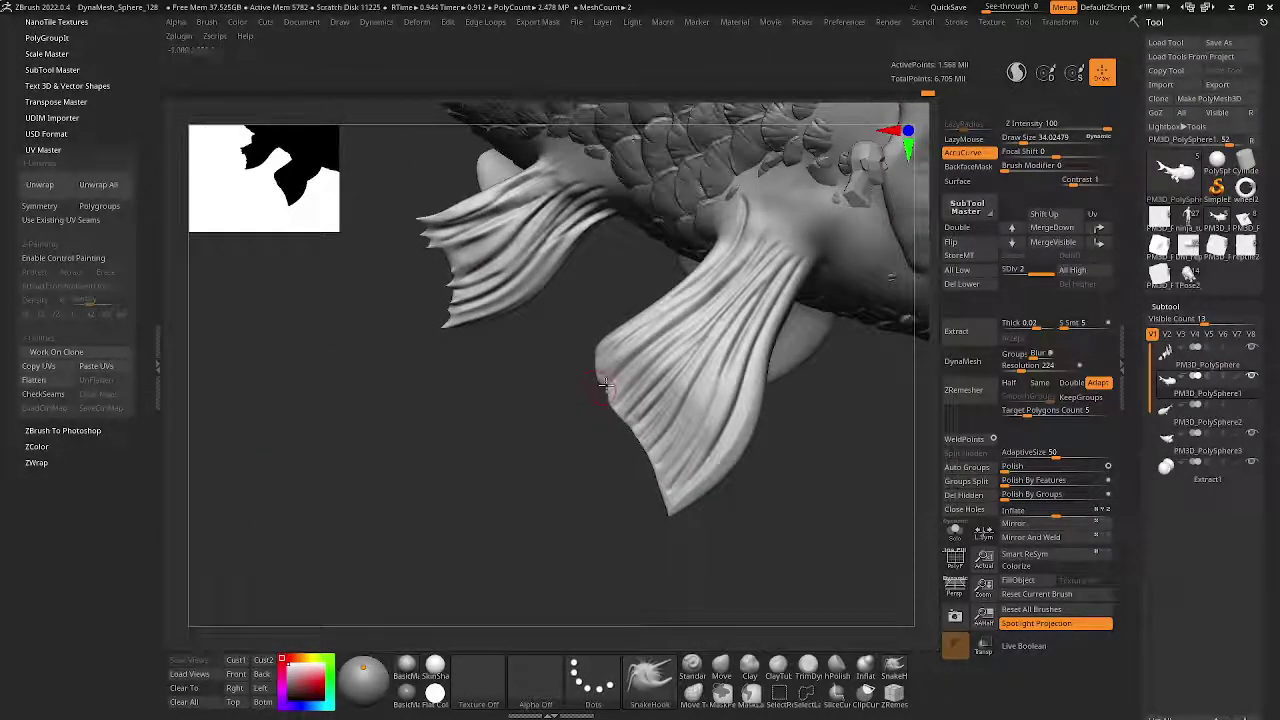
mouse_move(648, 443)
shift+mouse_down()
mouse_move(668, 490)
mouse_move(643, 478)
mouse_move(643, 448)
shift+mouse_up()
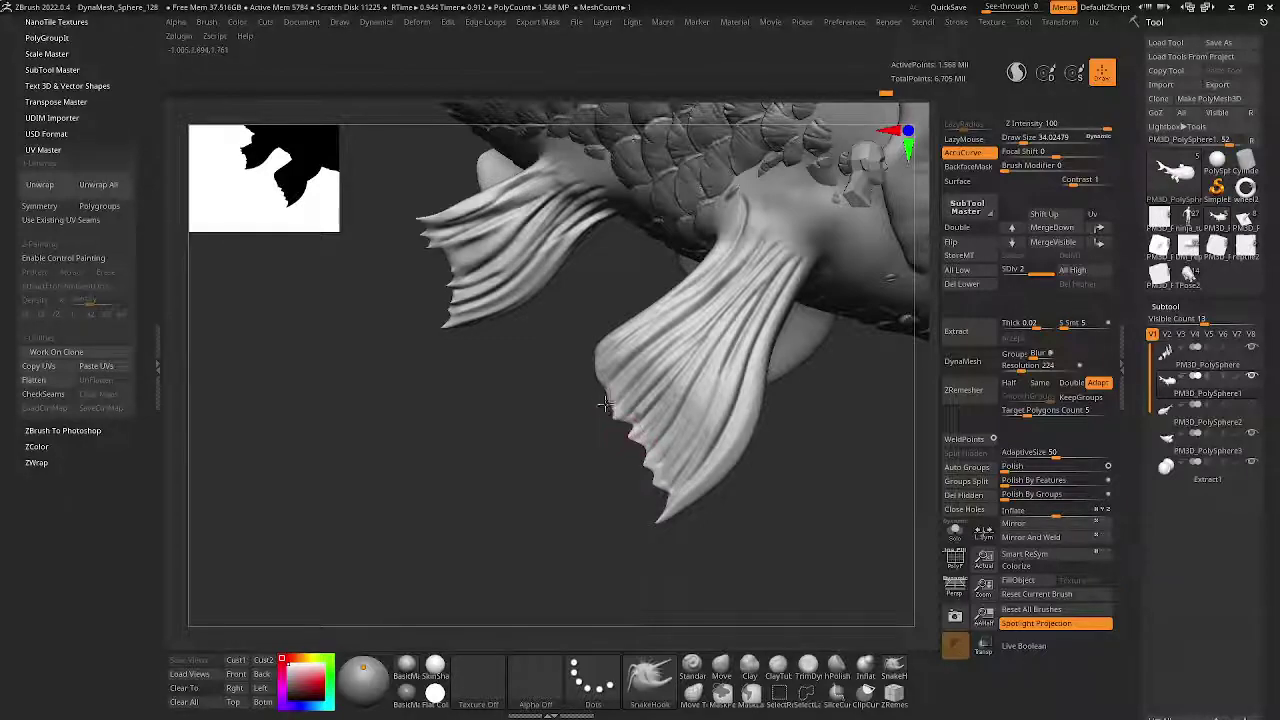
mouse_move(594, 378)
mouse_down()
mouse_move(607, 397)
mouse_move(573, 366)
mouse_move(608, 447)
mouse_move(652, 472)
mouse_move(570, 311)
mouse_up()
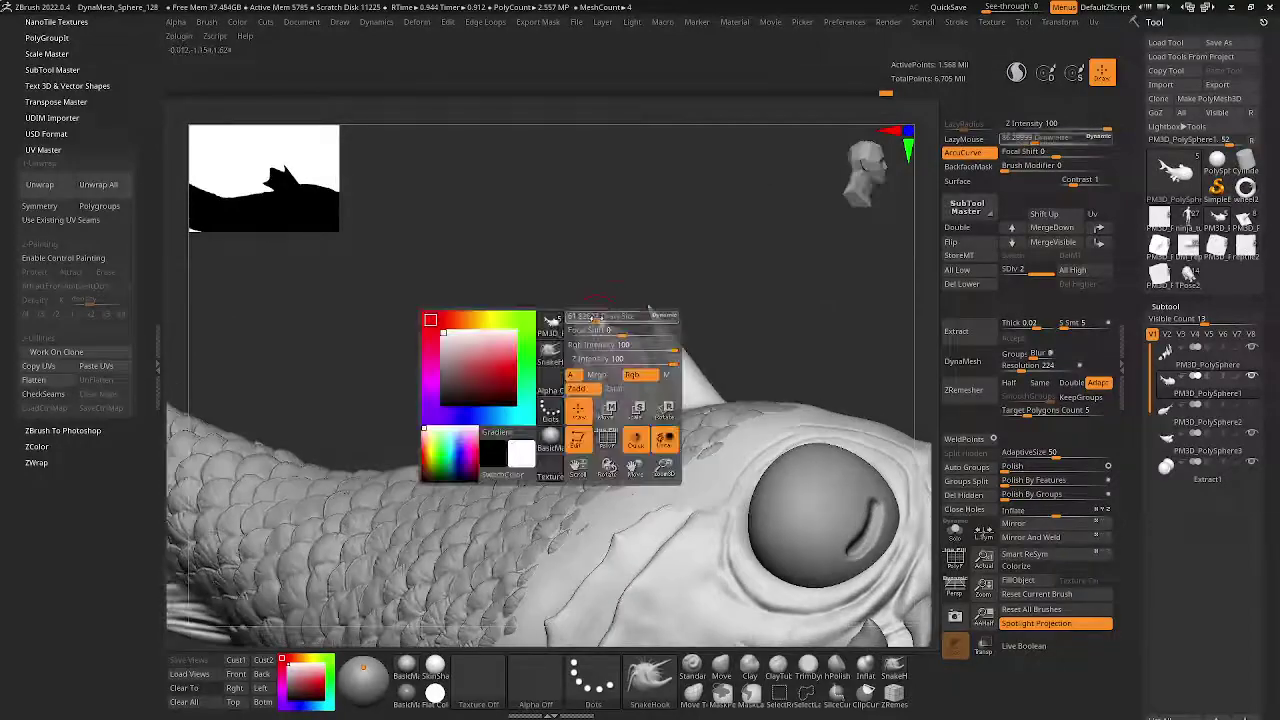
- Resize the SnakeHook brush and work along the dorsal and tail fin edges
drag(546, 390, 527, 394)
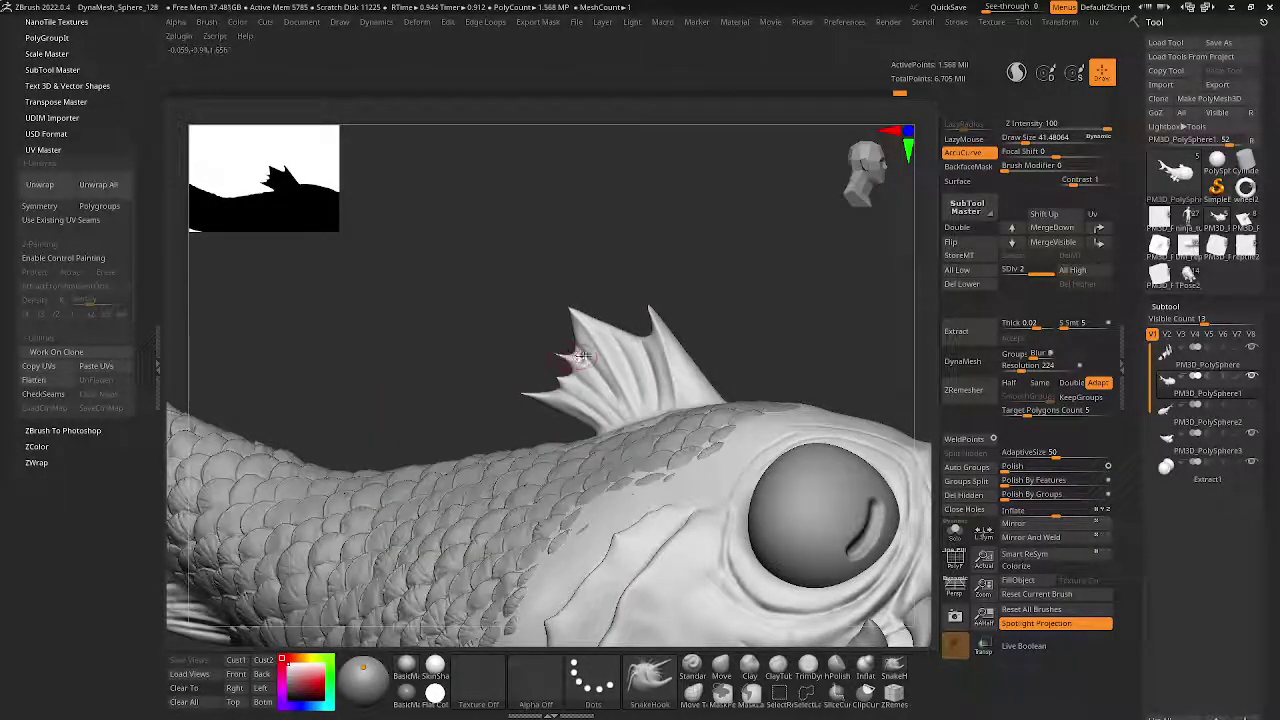
mouse_move(581, 355)
mouse_down()
mouse_move(538, 380)
mouse_move(557, 388)
mouse_move(540, 327)
mouse_up()
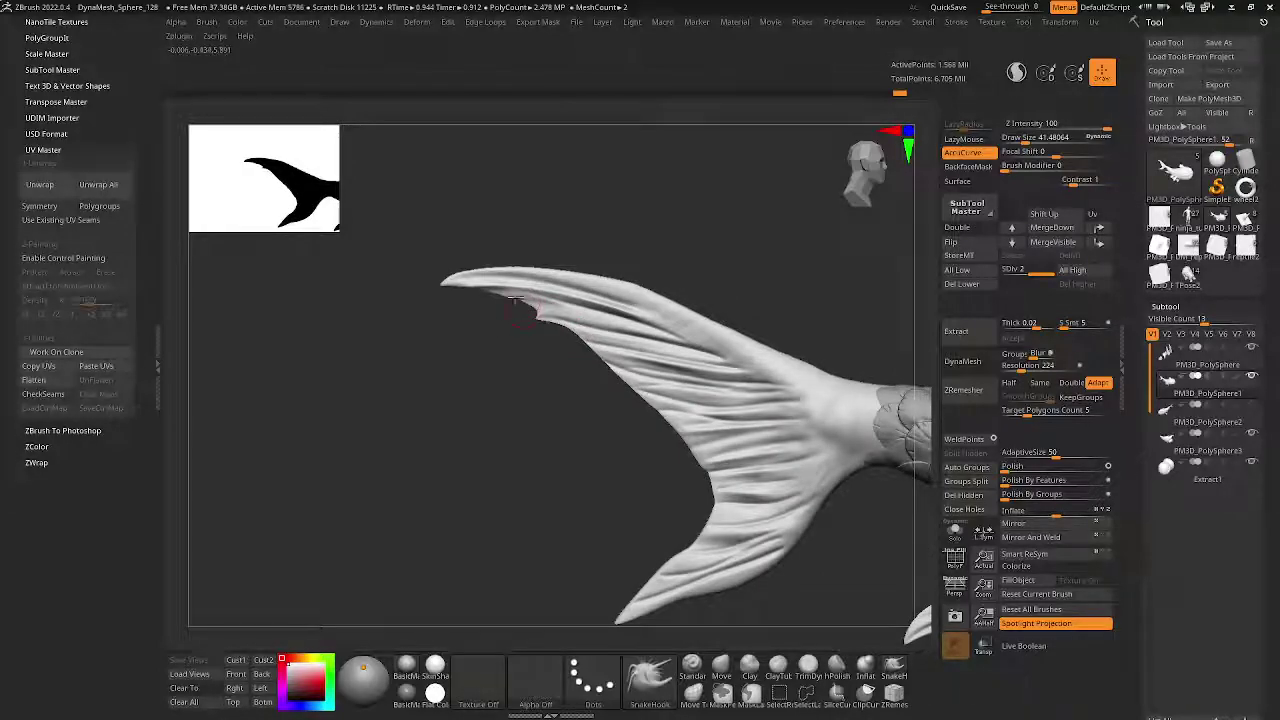
right_drag(593, 340, 618, 409)
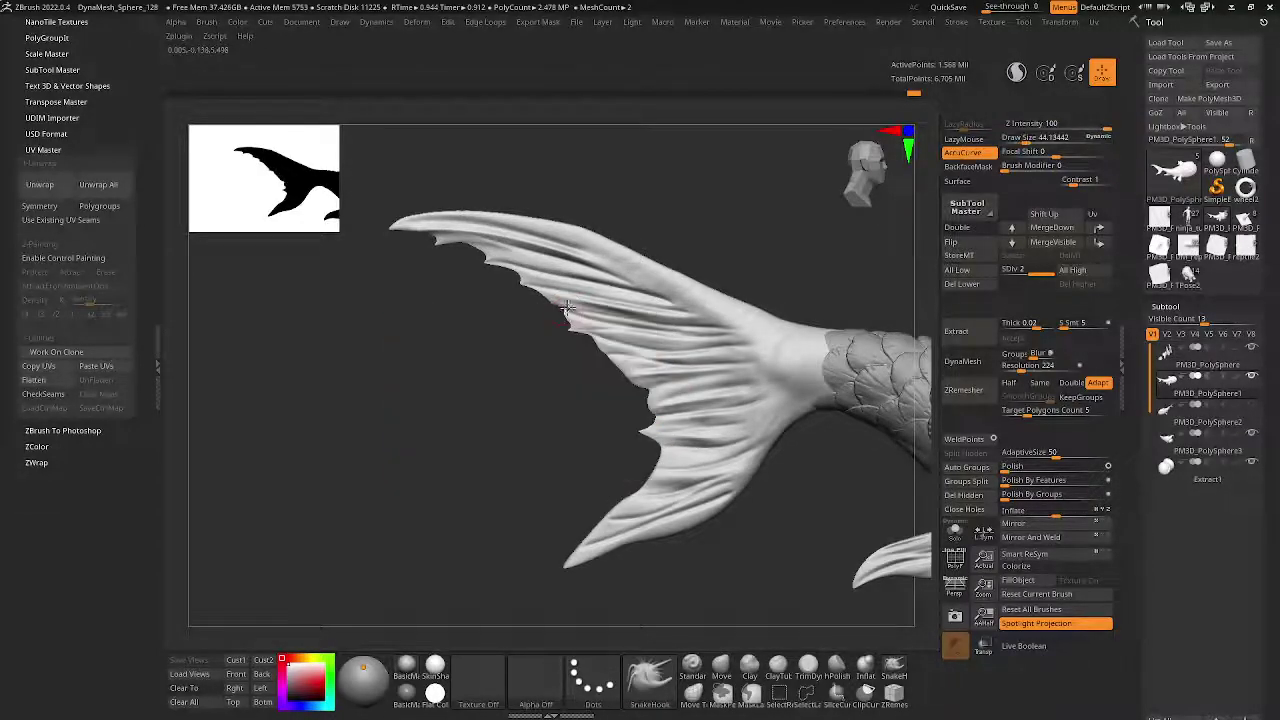
mouse_move(517, 274)
right_down()
mouse_move(540, 330)
mouse_move(666, 414)
mouse_move(676, 382)
right_up()
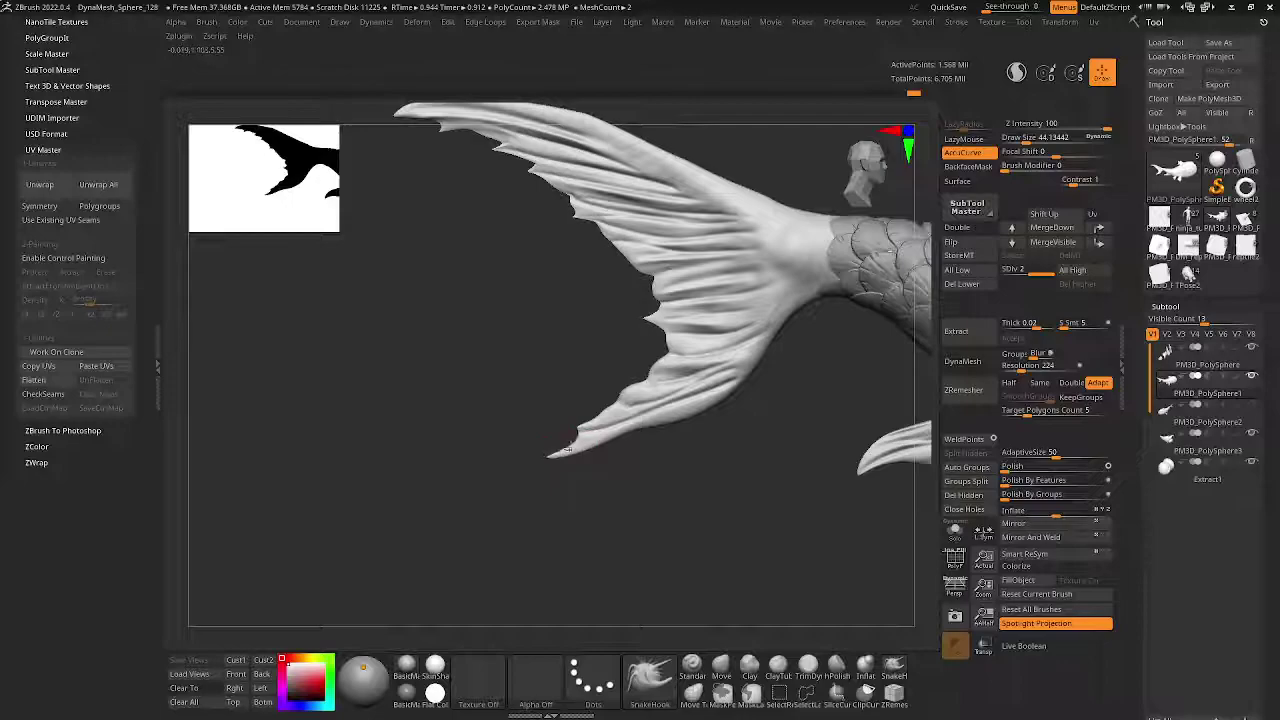
mouse_move(622, 393)
right_down()
mouse_move(480, 366)
mouse_move(597, 406)
mouse_move(620, 440)
mouse_move(666, 452)
mouse_move(694, 400)
mouse_move(750, 400)
right_up()
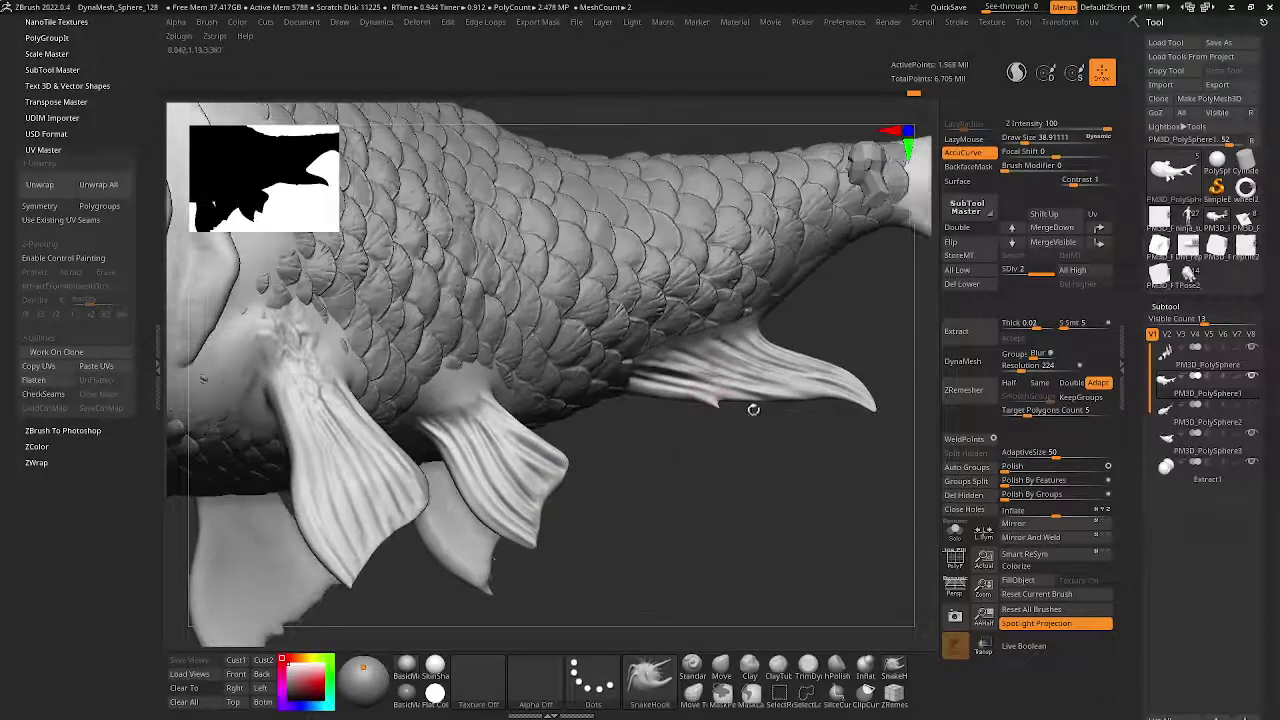
- On the PM3D_PolySphere3 fin subtool, Move-blend the rear lower fin base into the body, then frame the fish
right_drag(849, 372, 814, 358)
mouse_move(672, 377)
right_down()
mouse_move(617, 370)
mouse_move(614, 314)
mouse_move(586, 371)
right_up()
alt+click(604, 378)
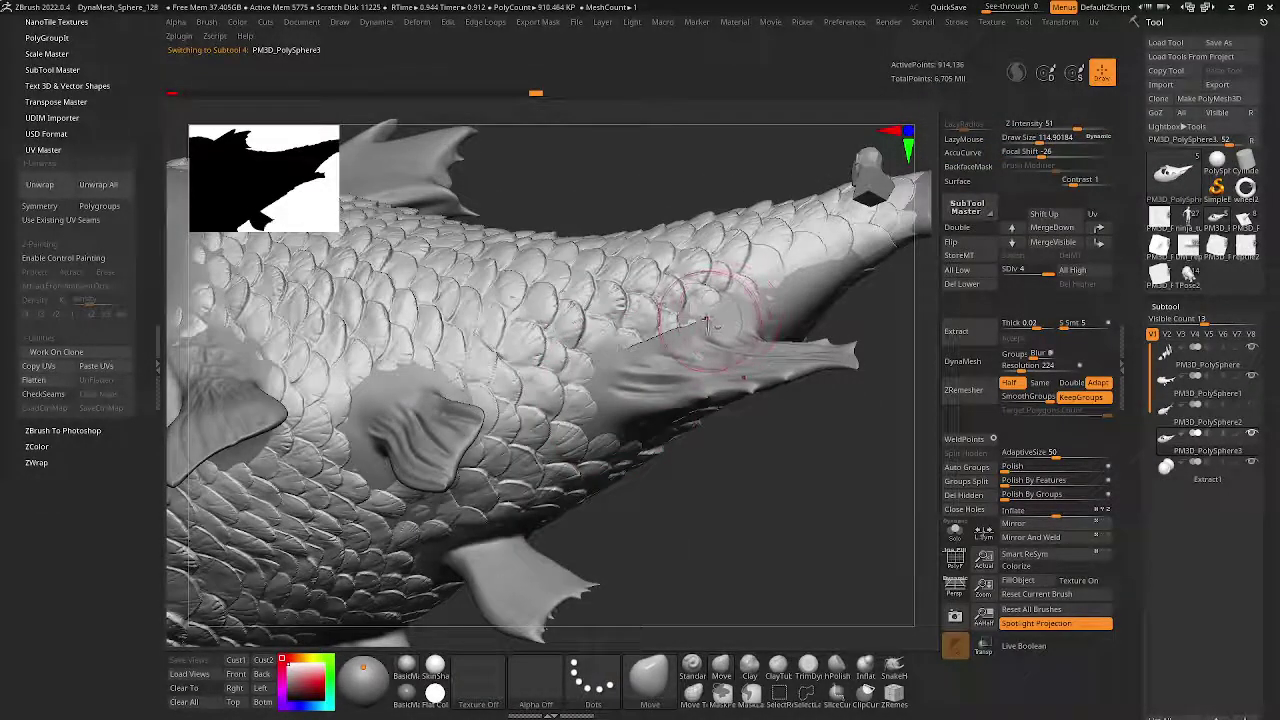
mouse_move(731, 312)
mouse_down()
mouse_move(665, 330)
mouse_move(690, 334)
mouse_up()
mouse_move(700, 340)
right_down()
mouse_move(789, 366)
mouse_move(757, 531)
mouse_move(707, 389)
mouse_move(776, 386)
mouse_move(737, 451)
right_up()
mouse_move(606, 354)
right_down()
mouse_move(640, 368)
mouse_move(600, 360)
mouse_move(628, 366)
mouse_move(634, 520)
mouse_move(703, 481)
mouse_move(670, 317)
right_up()
key(f)
mouse_move(673, 318)
right_down()
mouse_move(640, 340)
mouse_move(597, 405)
right_up()
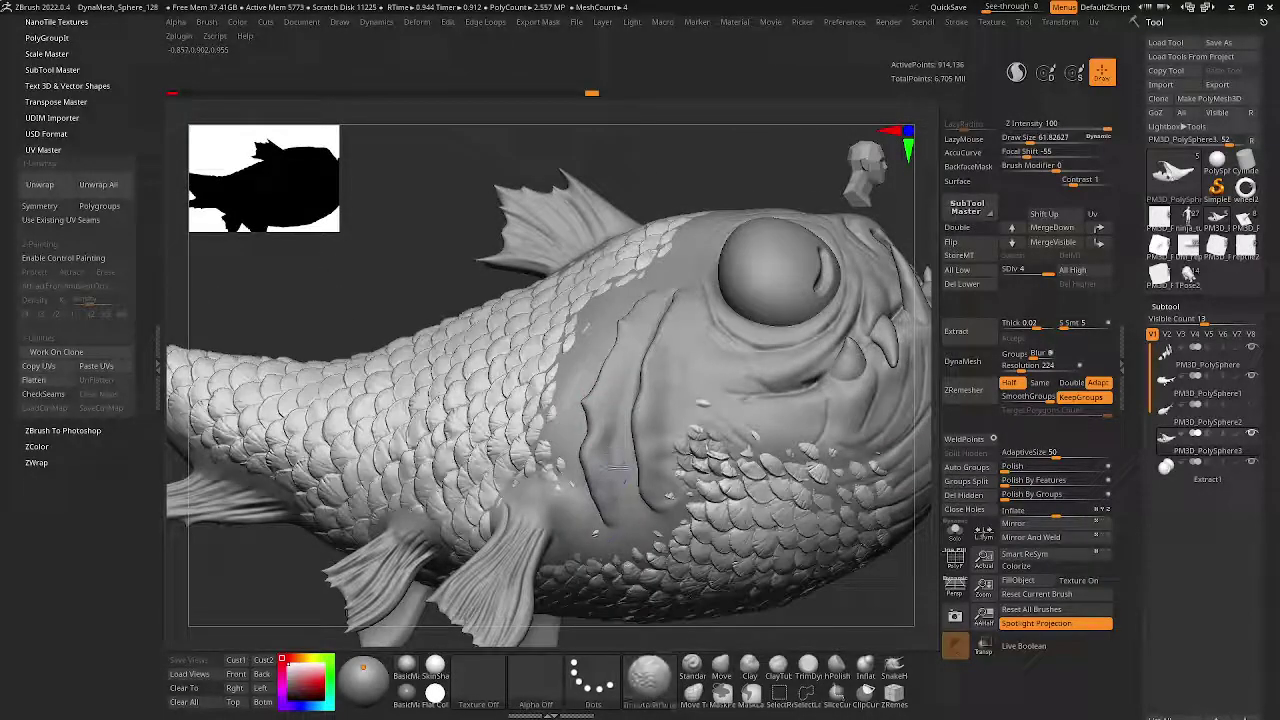
- Make the PM3D_PolySphere1 body subtool active and set up smoothing and TrimDynamic brushes
alt+click(612, 456)
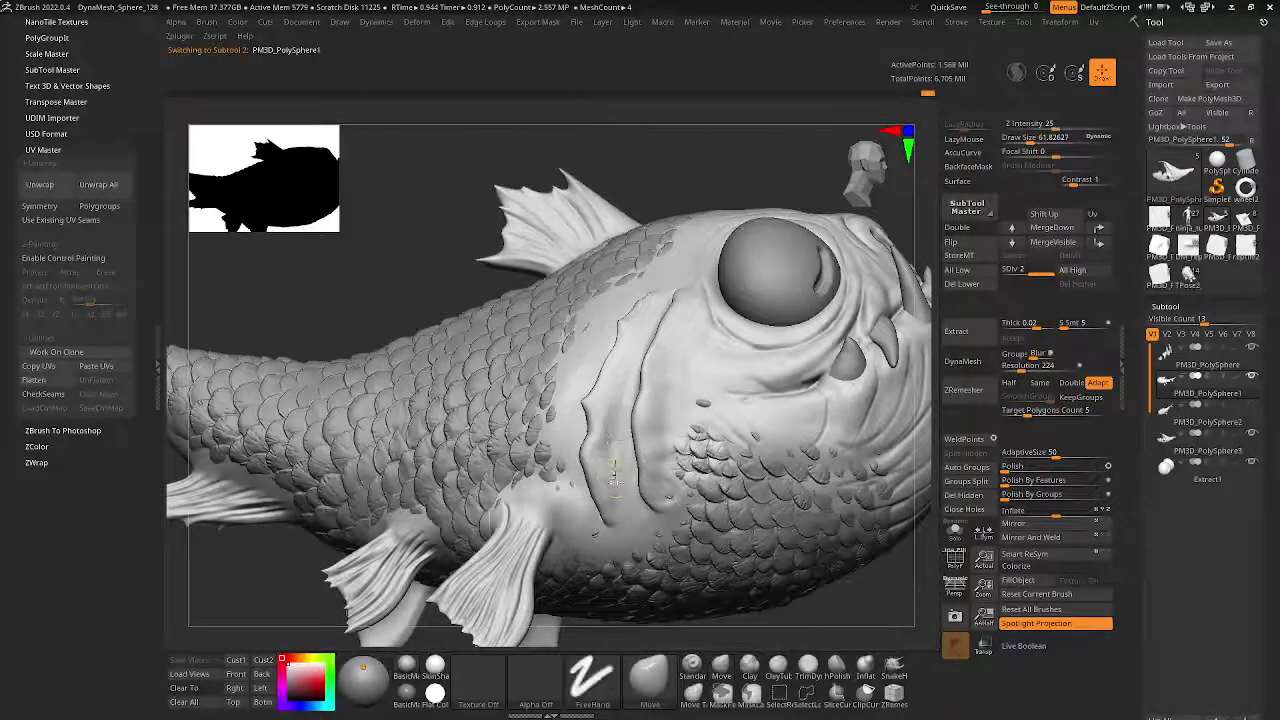
key(shift)
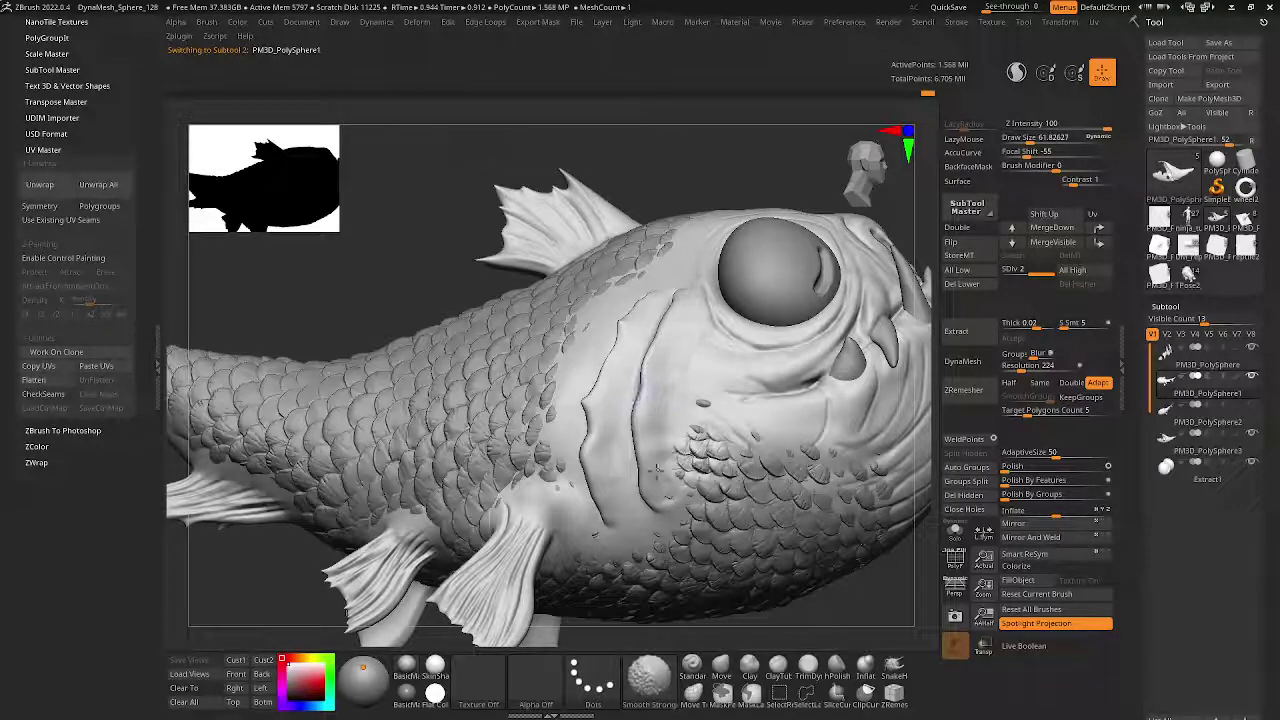
mouse_move(669, 463)
right_down()
mouse_move(672, 365)
mouse_move(690, 323)
mouse_move(791, 400)
mouse_move(811, 394)
mouse_move(728, 378)
right_up()
key(b)
key(t)
key(d)
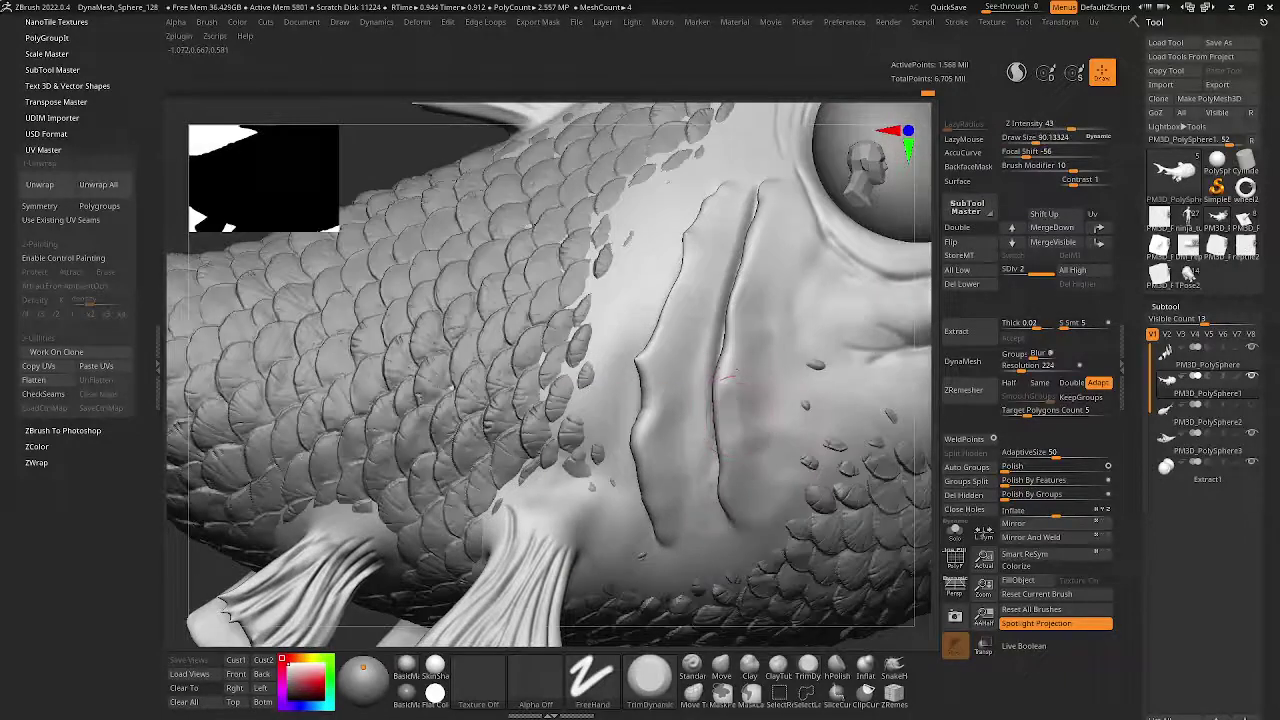
- Smooth and build up the cheek behind the eye with ClayBuildup, orbiting between strokes
right_drag(723, 320, 690, 305)
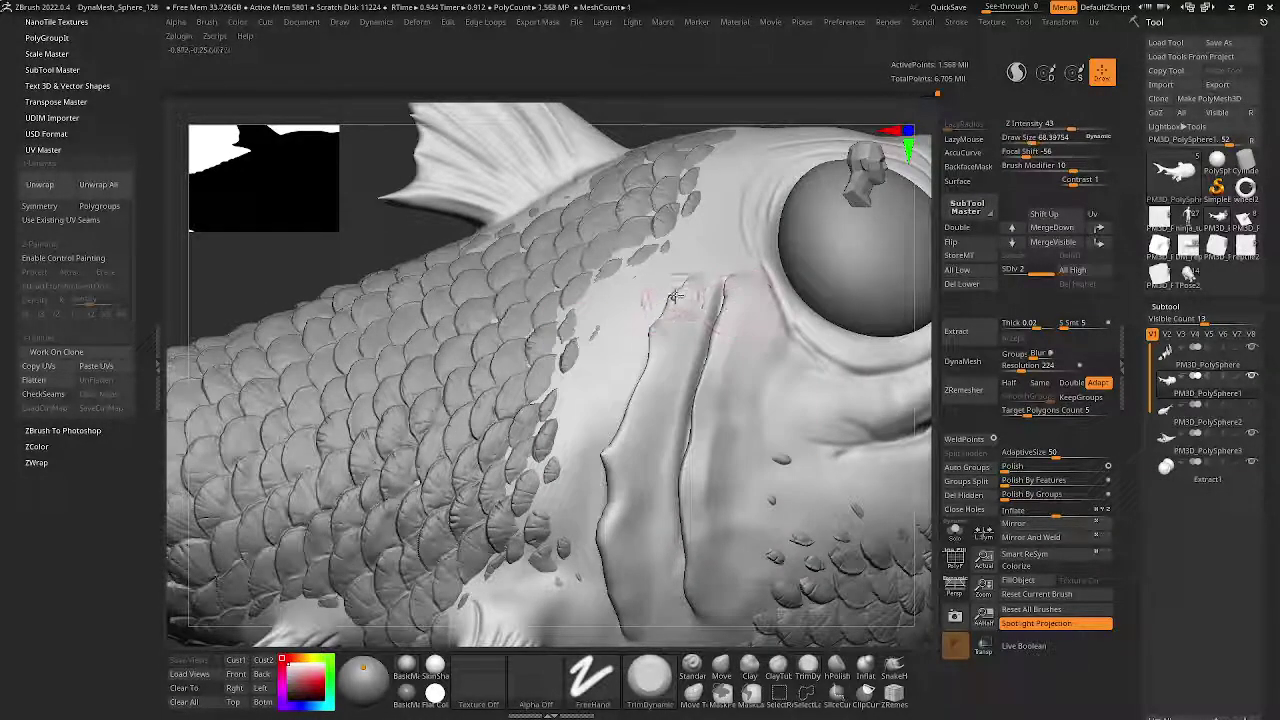
right_drag(622, 457, 642, 368)
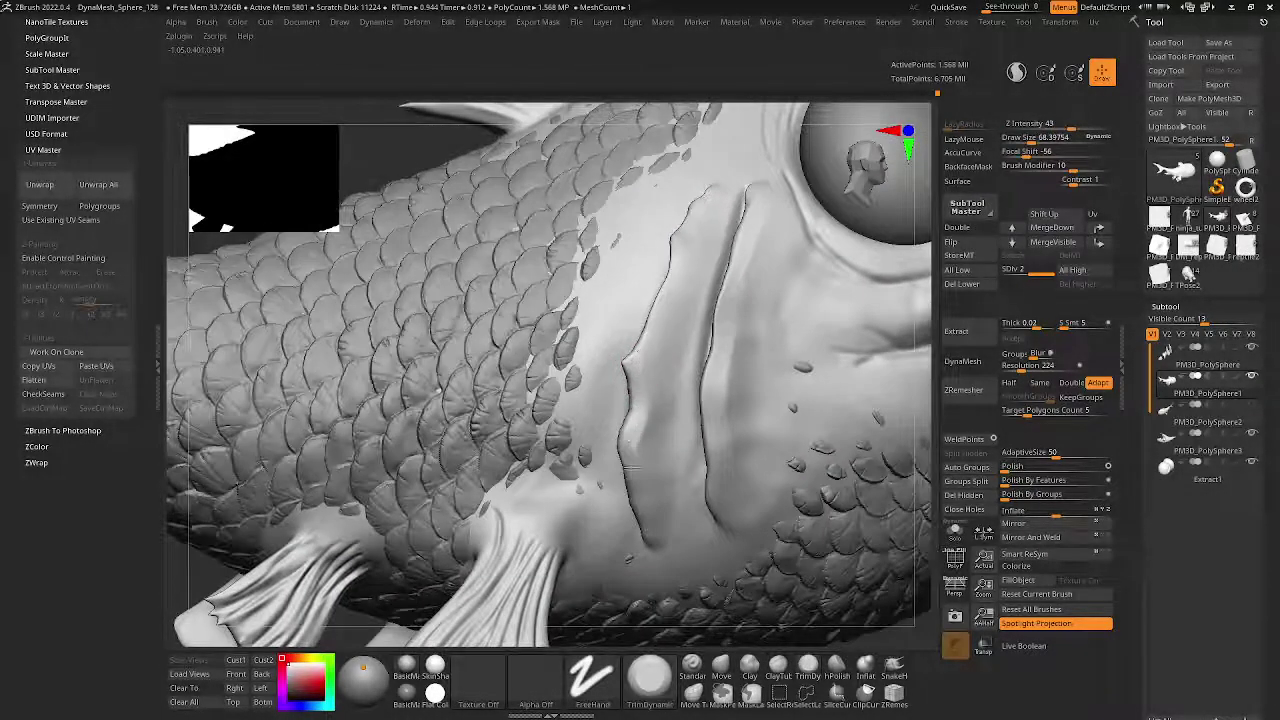
right_drag(660, 543, 577, 523)
mouse_move(620, 480)
right_down()
mouse_move(650, 375)
mouse_move(712, 410)
mouse_move(690, 495)
right_up()
right_click(718, 493)
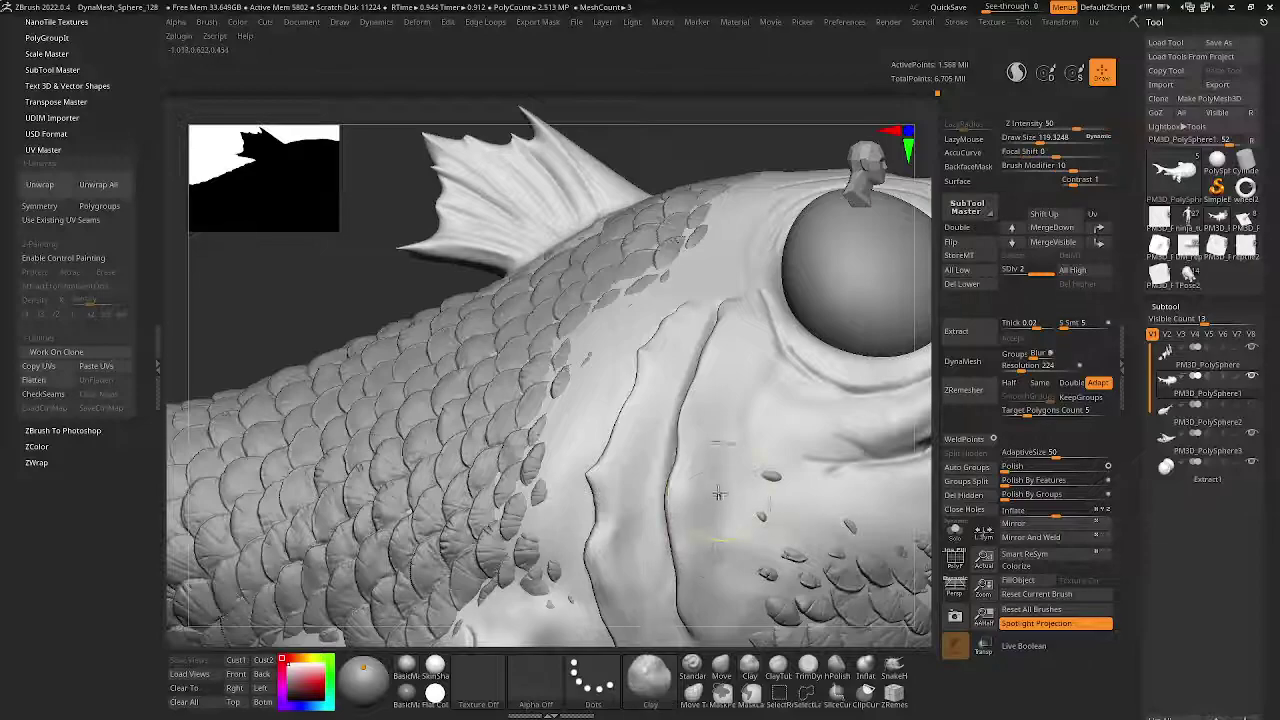
shift+drag(718, 493, 714, 538)
mouse_move(797, 388)
right_down()
mouse_move(579, 453)
mouse_move(540, 427)
right_up()
right_click(579, 453)
right_drag(567, 358, 541, 415)
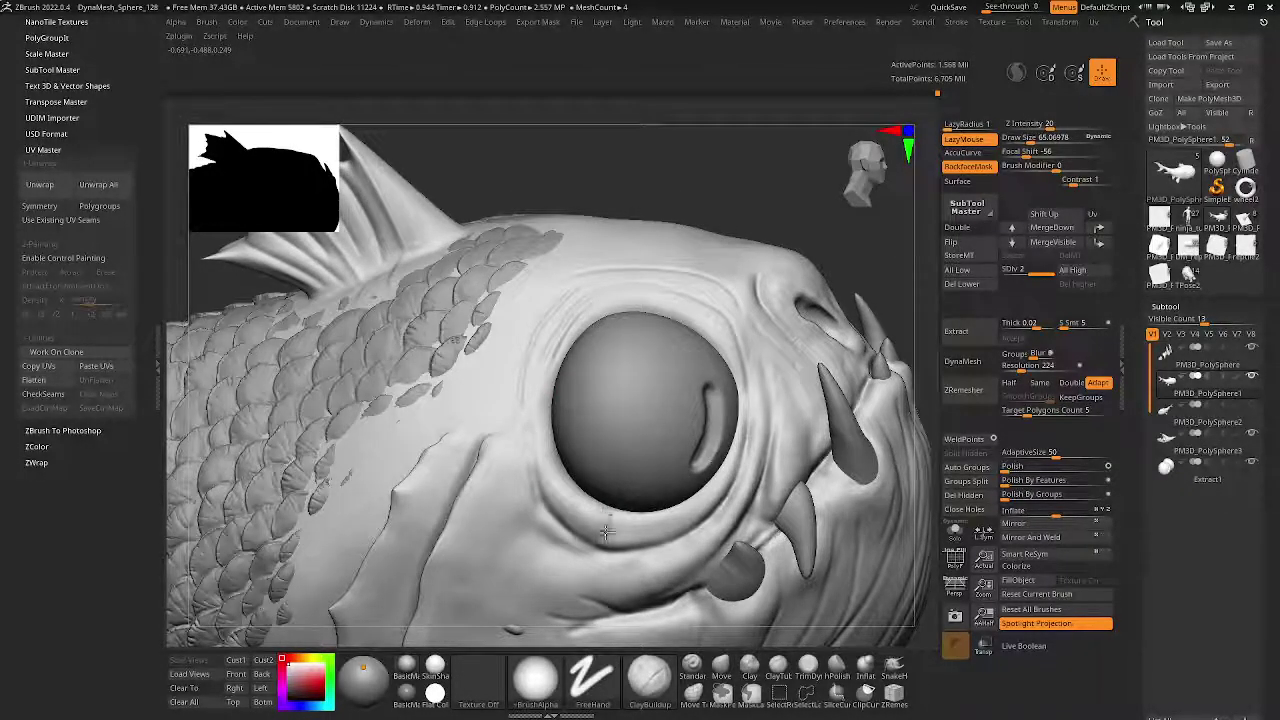
- Switch between DamStandard and ClayBuildup at adjusted sizes to work the mouth-corner crease
right_drag(606, 532, 584, 425)
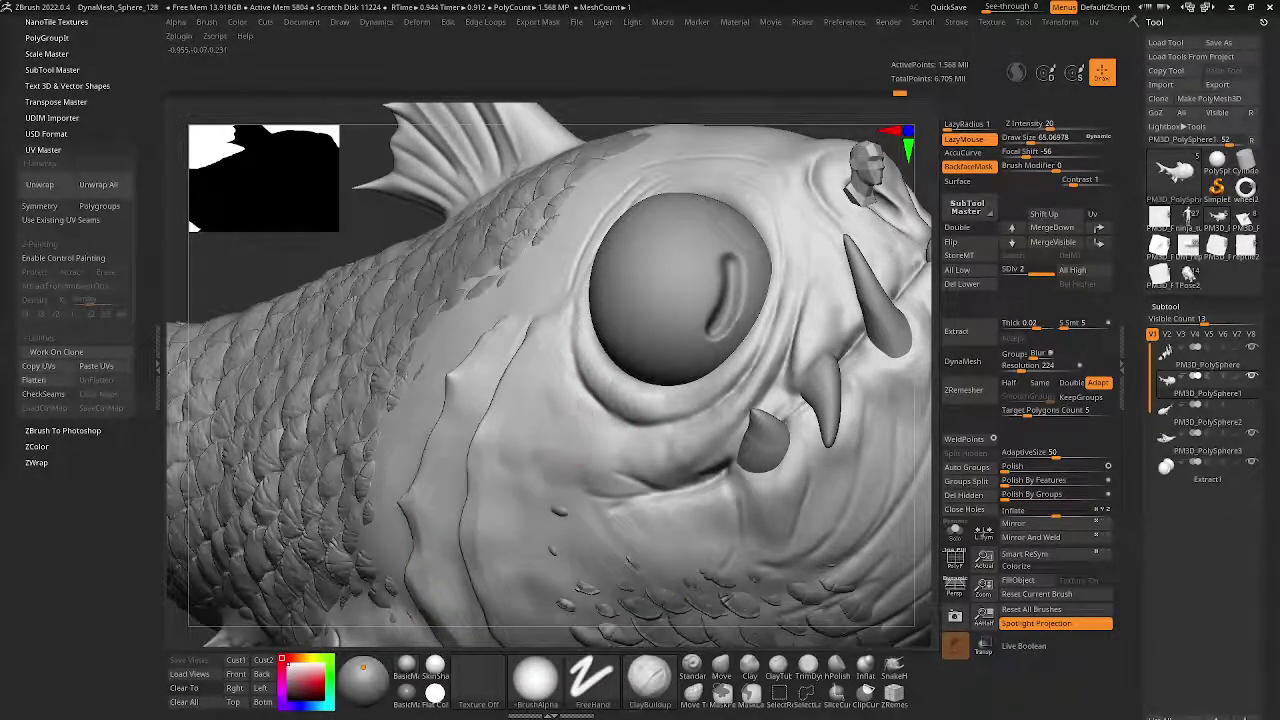
mouse_move(688, 443)
ctrl+right_down()
mouse_move(603, 415)
mouse_move(655, 474)
ctrl+right_up()
key(b)
key(d)
key(s)
key(bracketleft)
key(b)
key(c)
key(b)
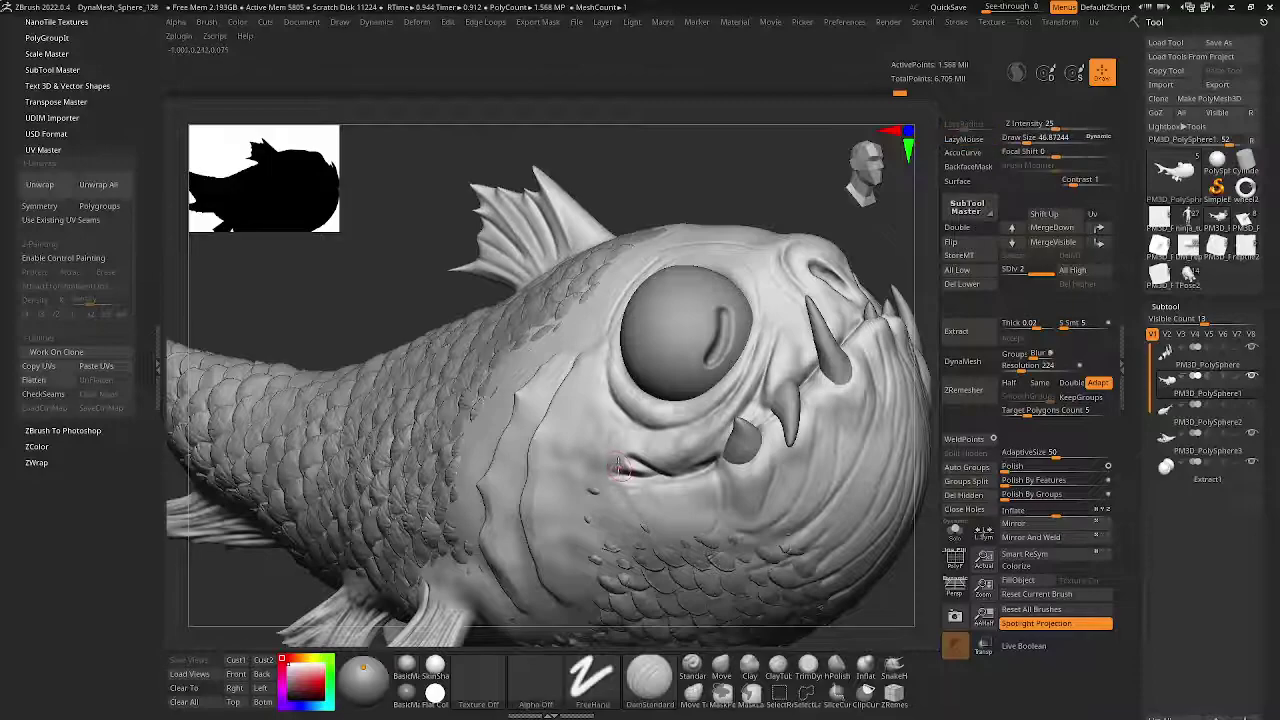
right_click(620, 470)
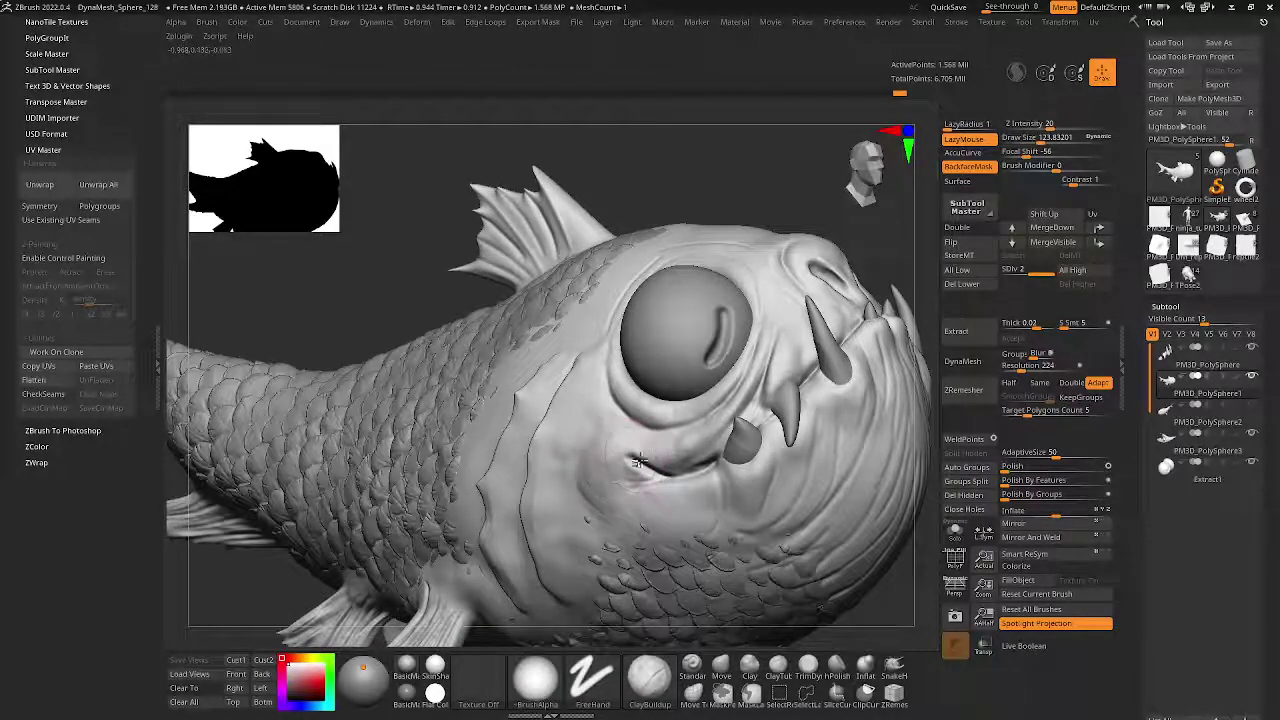
- Smooth the crease beside the lower tusk with a smaller brush and check the jaw
mouse_move(634, 512)
right_down()
mouse_move(646, 443)
mouse_move(673, 467)
right_up()
key(bracketleft)
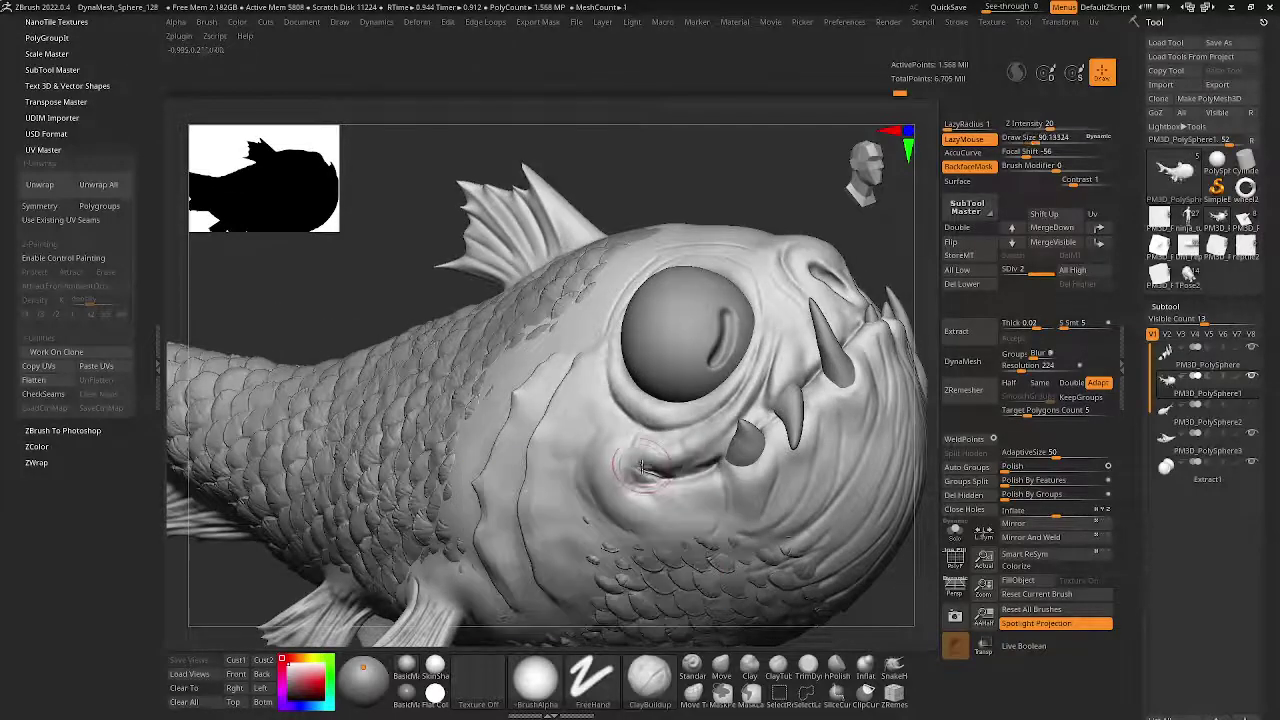
shift+drag(645, 468, 648, 470)
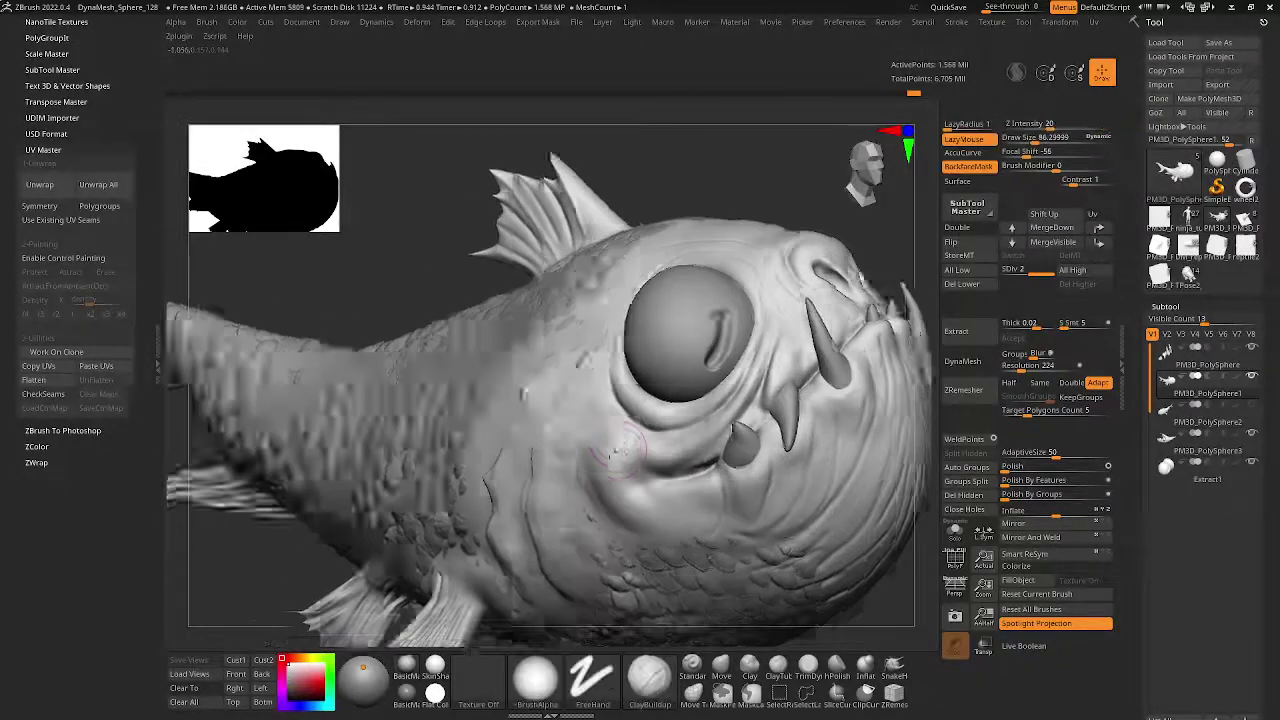
mouse_move(611, 447)
ctrl+right_down()
mouse_move(611, 400)
mouse_move(600, 450)
mouse_move(690, 455)
mouse_move(686, 480)
mouse_move(609, 460)
ctrl+right_up()
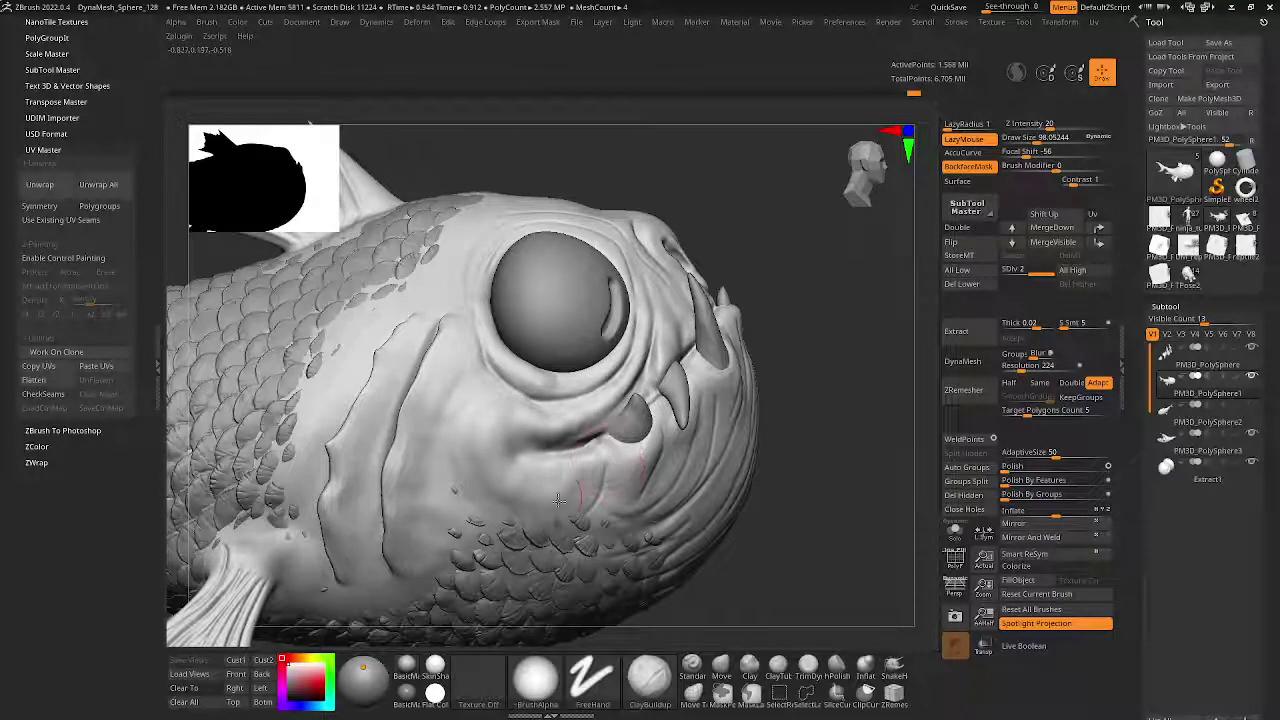
right_drag(560, 545, 630, 470)
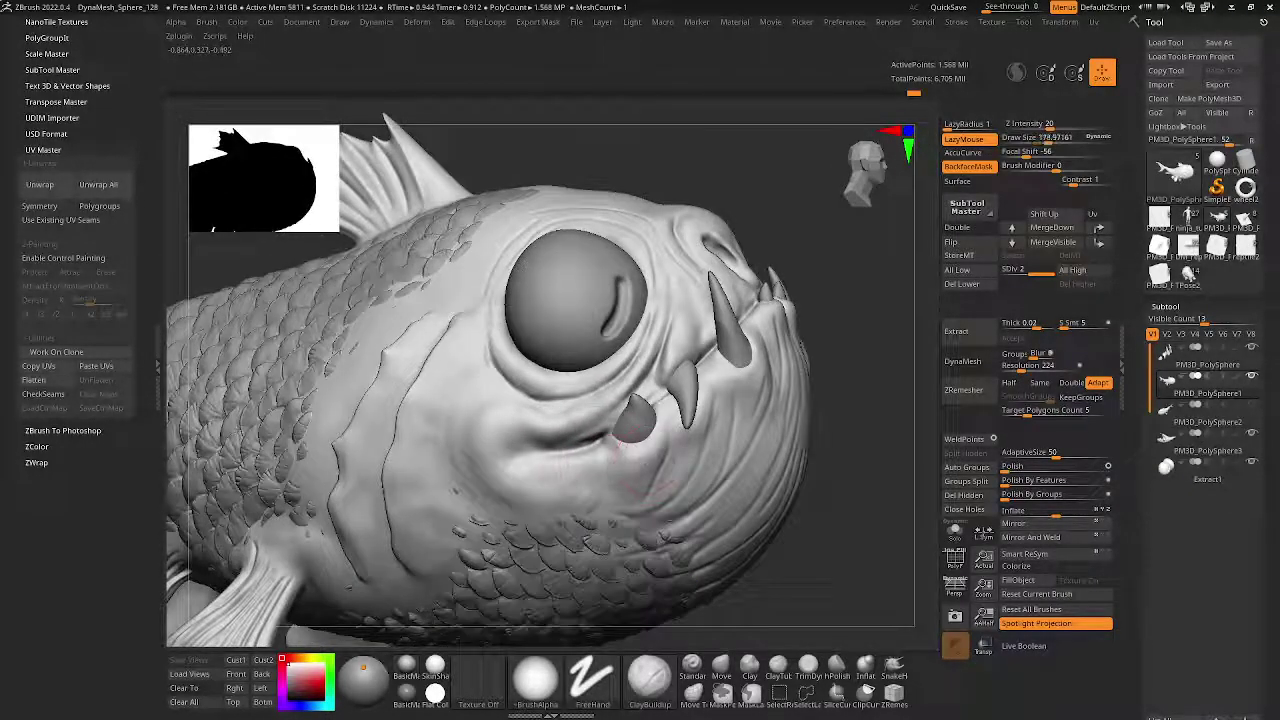
key(bracketleft)
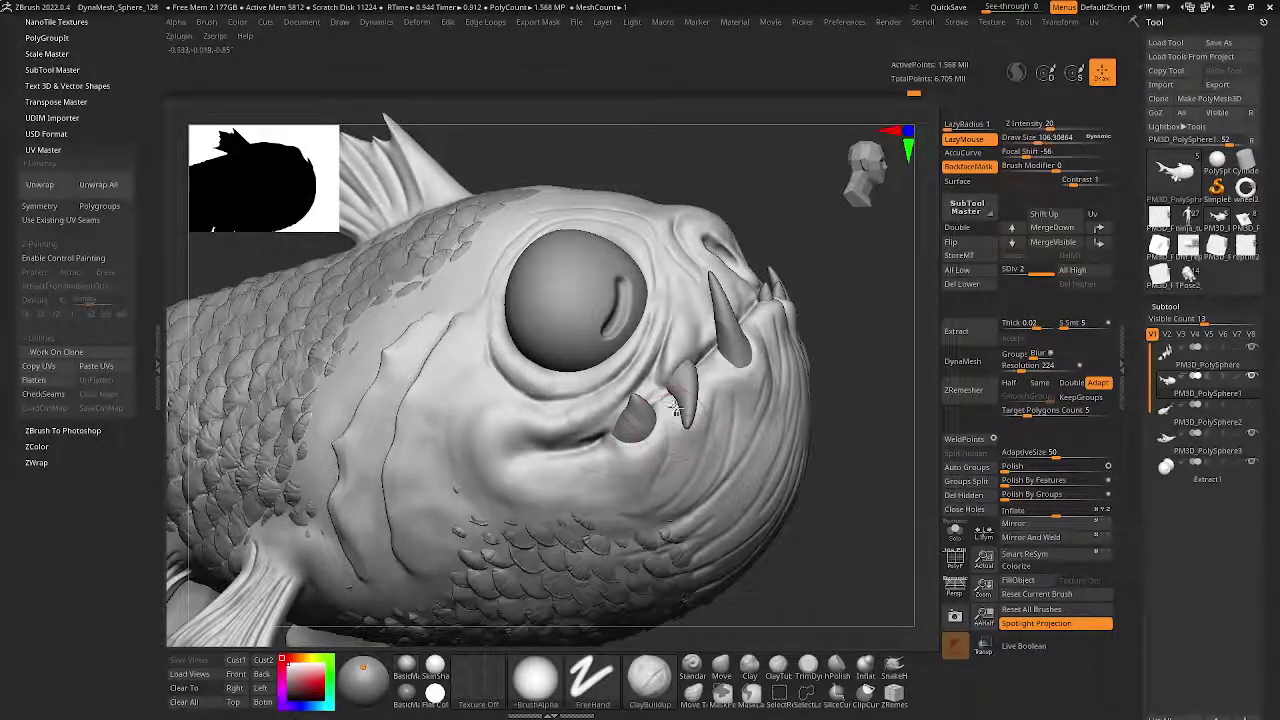
mouse_move(680, 430)
right_down()
mouse_move(632, 457)
mouse_move(749, 422)
right_up()
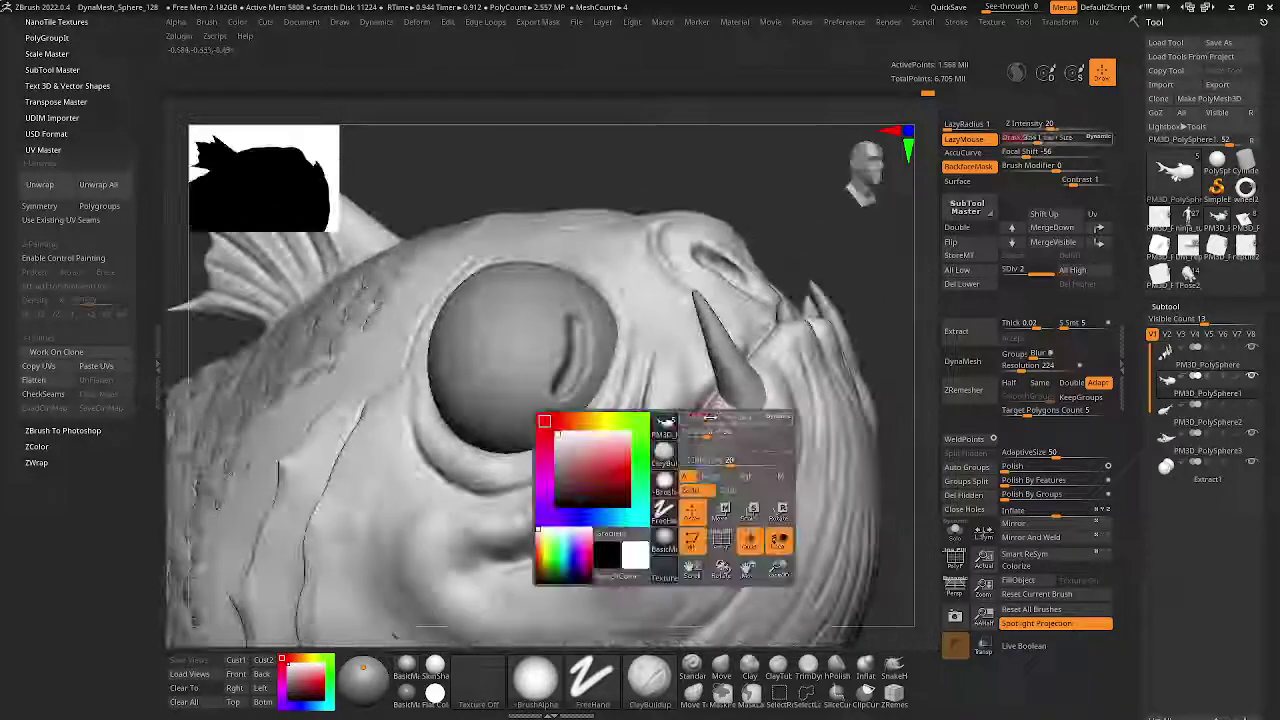
right_drag(763, 462, 738, 354)
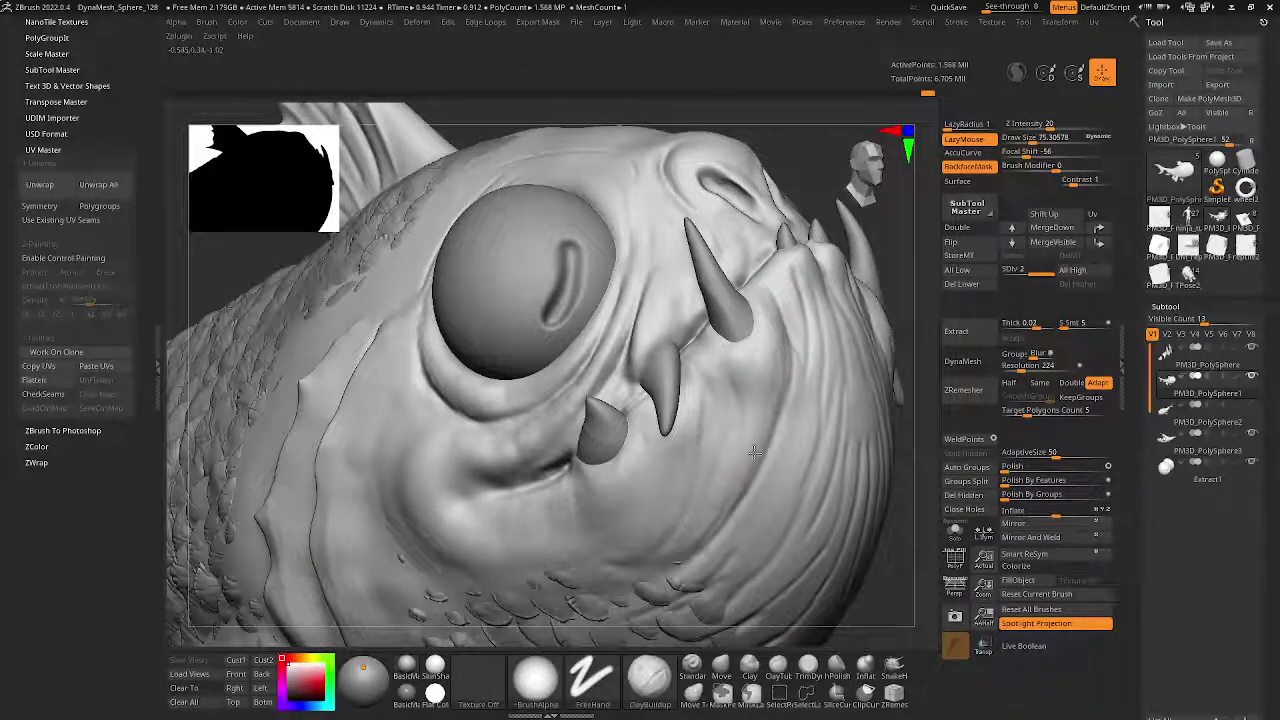
right_drag(754, 453, 718, 496)
right_drag(733, 371, 720, 340)
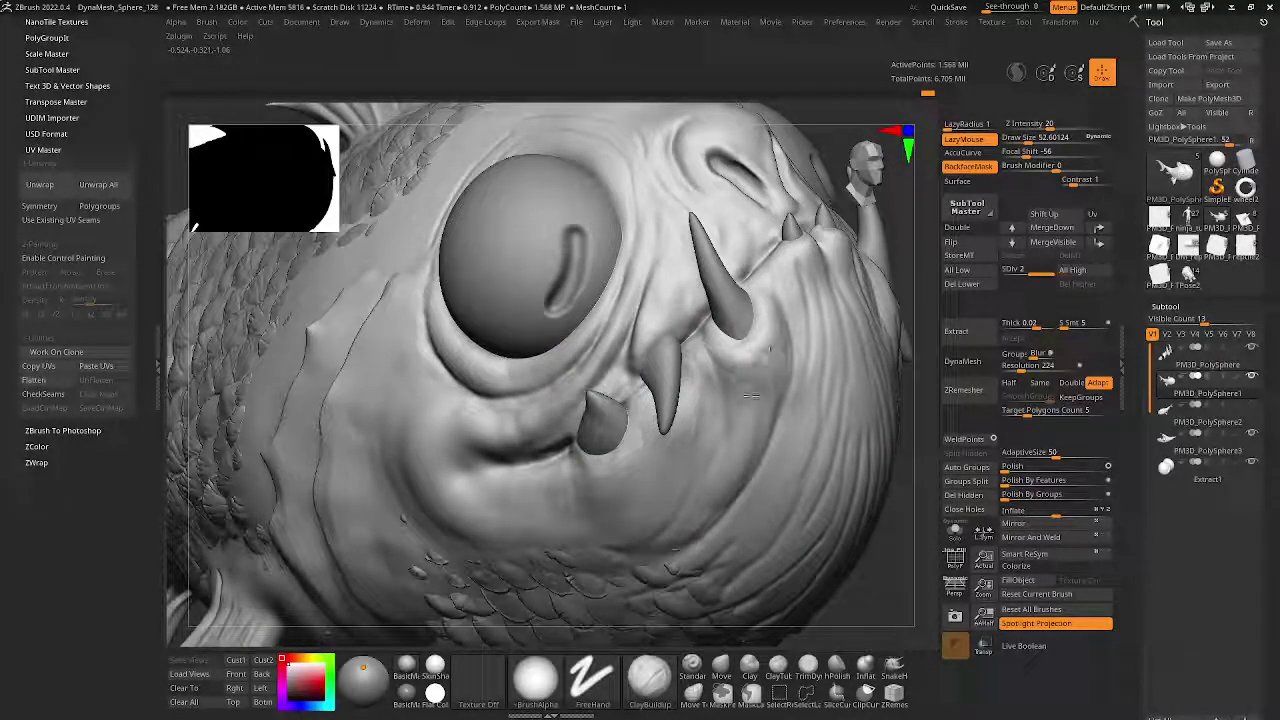
key(f)
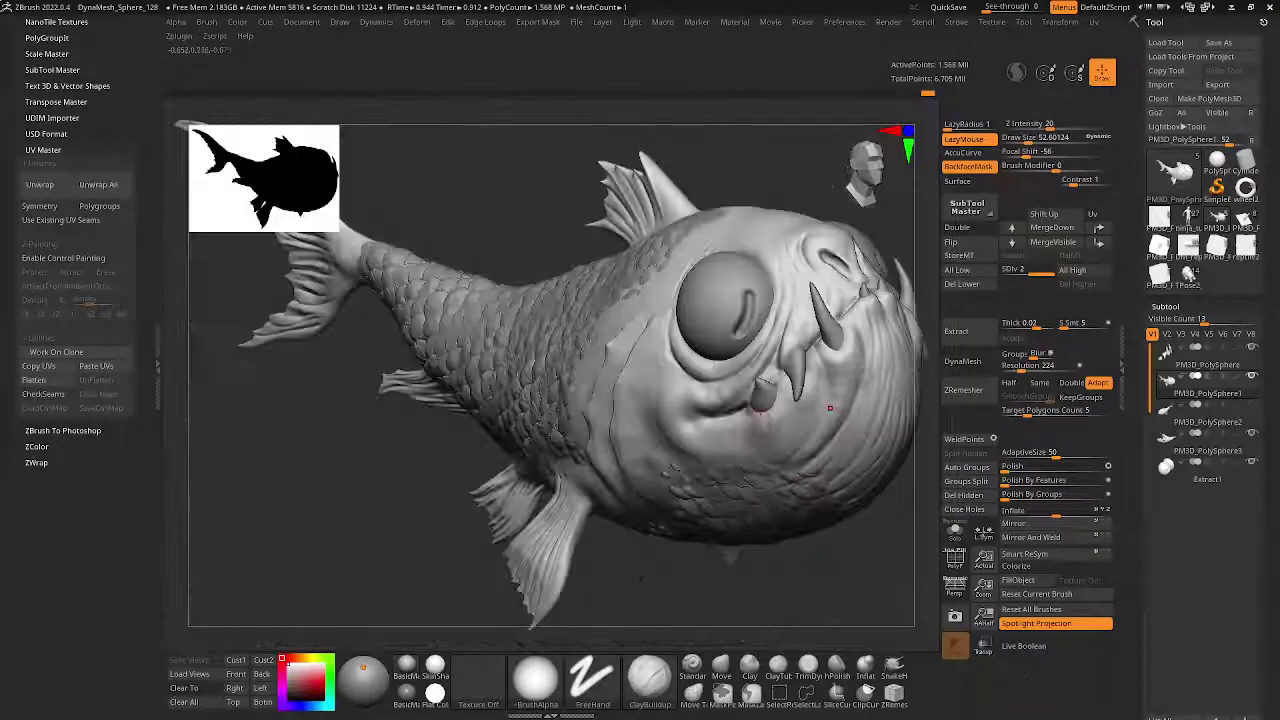
mouse_move(655, 555)
right_down()
mouse_move(679, 423)
mouse_move(540, 400)
mouse_move(585, 300)
right_up()
right_click(528, 410)
right_click(535, 425)
mouse_move(578, 360)
right_down()
mouse_move(535, 425)
mouse_move(543, 388)
right_up()
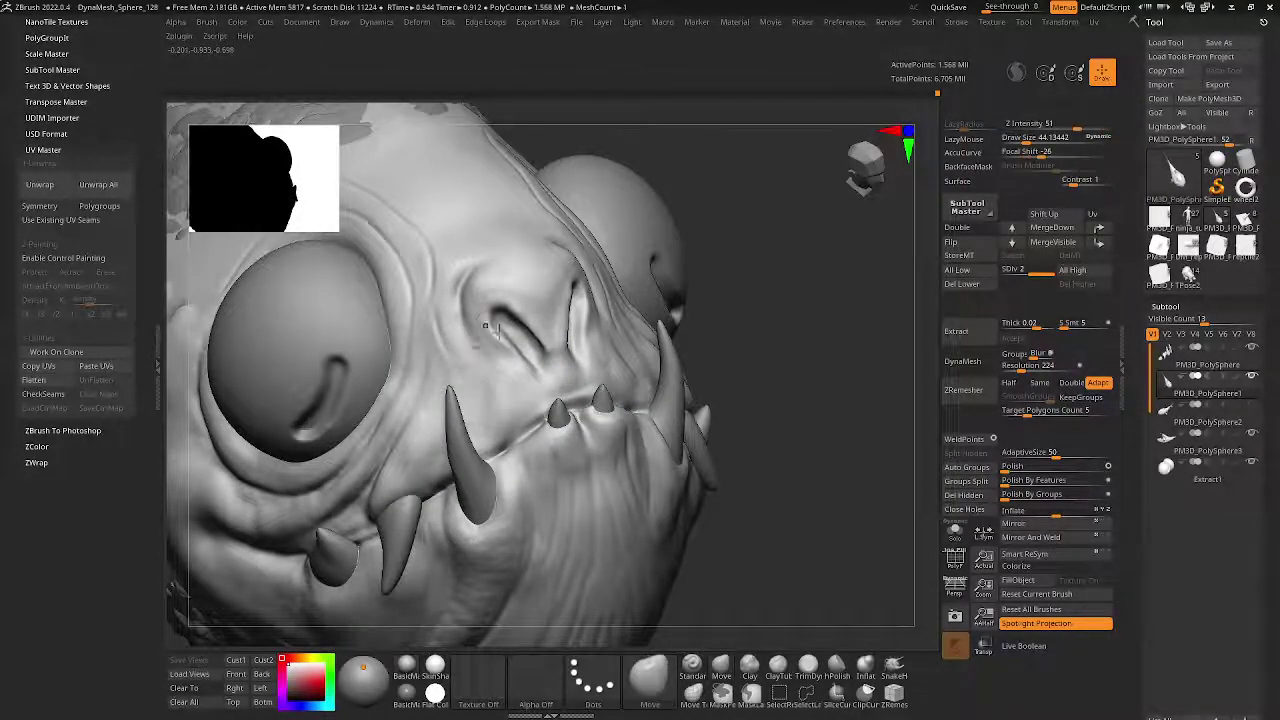
key(f)
mouse_move(691, 294)
right_down()
mouse_move(737, 320)
mouse_move(491, 297)
right_up()
key(f)
mouse_move(666, 371)
right_down()
mouse_move(514, 317)
mouse_move(634, 371)
mouse_move(631, 452)
right_up()
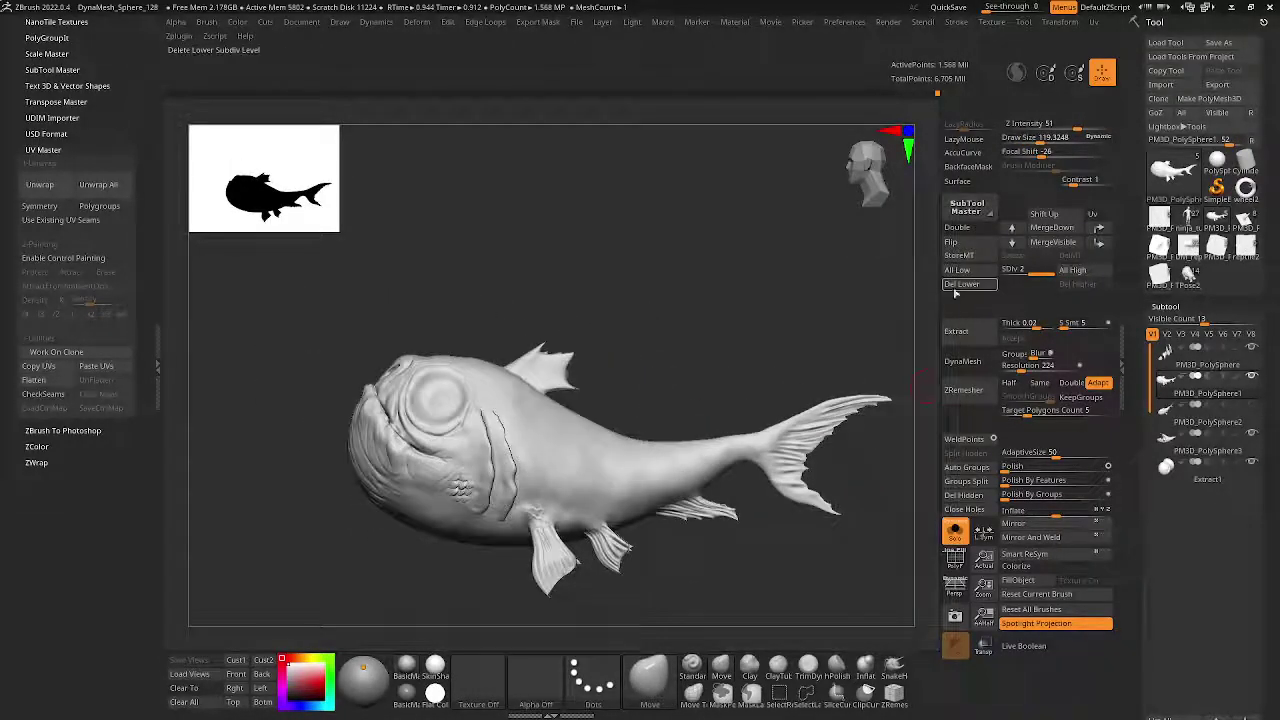
- Mirror and weld the sculpted detail across the fish, then check it from the front
click(1042, 538)
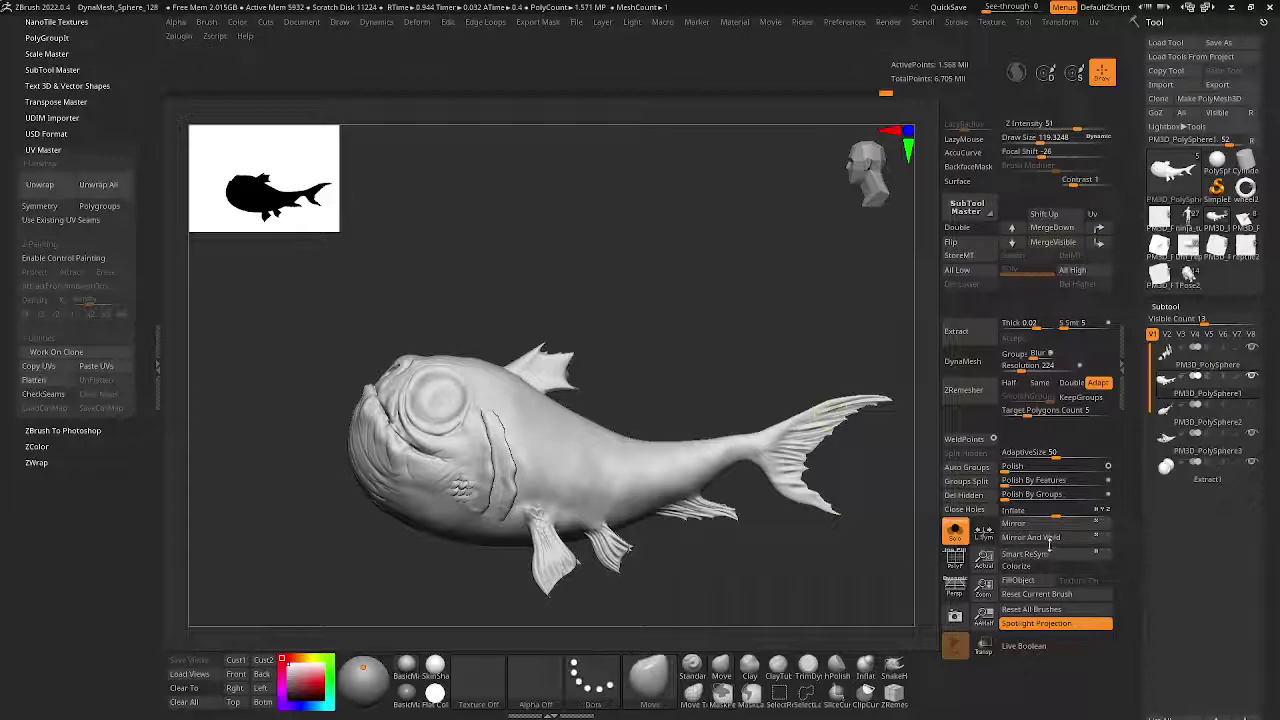
mouse_move(871, 486)
mouse_down()
mouse_move(661, 374)
mouse_move(696, 341)
mouse_up()
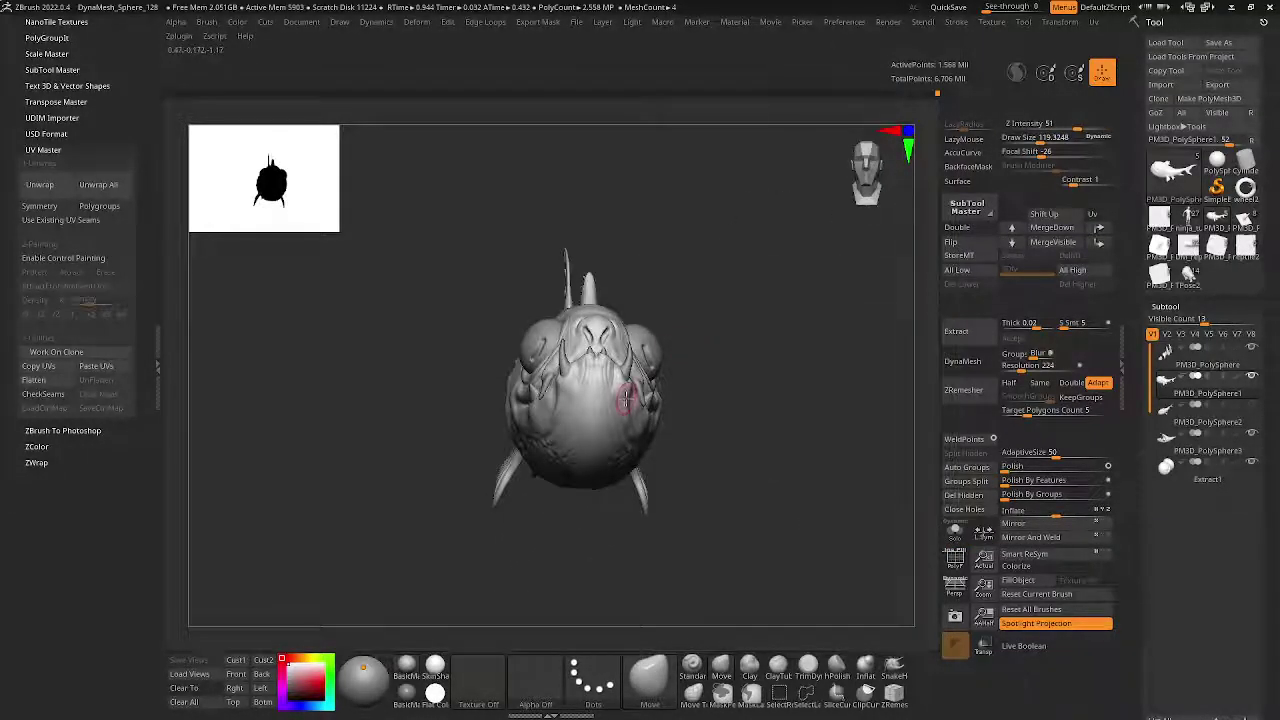
mouse_move(625, 398)
mouse_down()
mouse_move(638, 375)
mouse_move(549, 334)
mouse_up()
- Apply Mask By Smoothness in Tool > Masking with range and falloff both 33
key(shift)
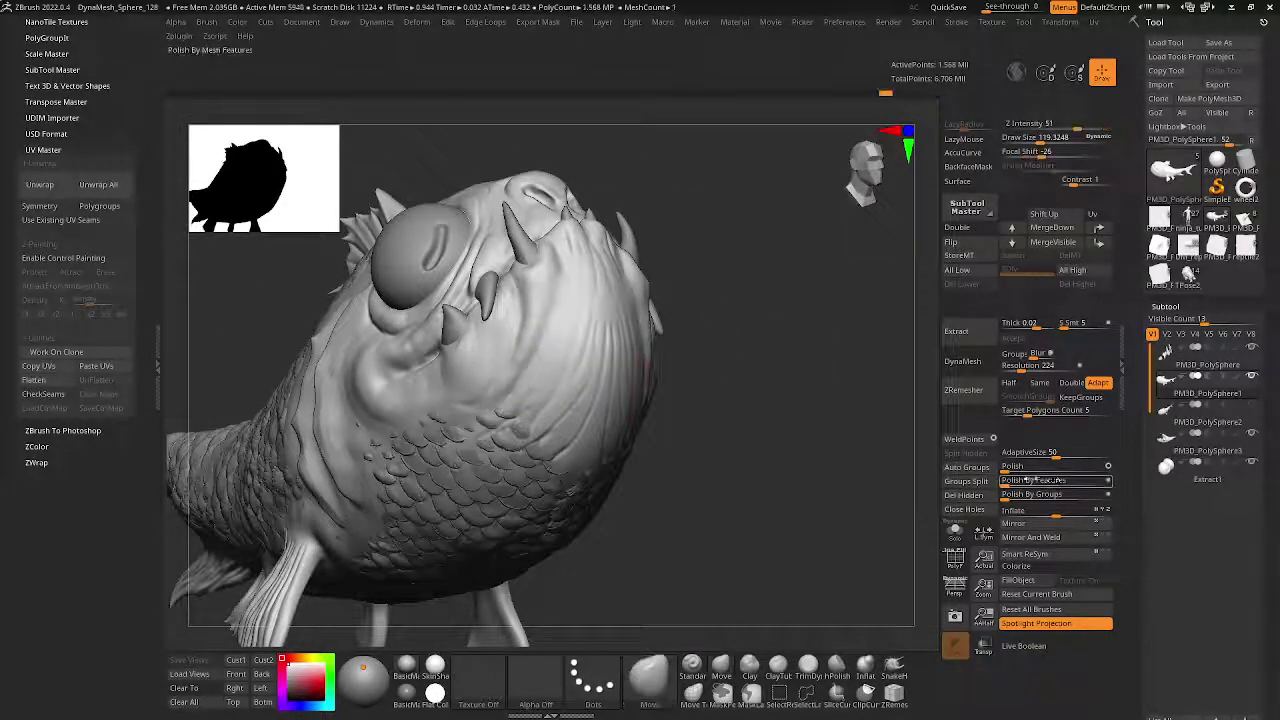
scroll(1186, 400, down, 5)
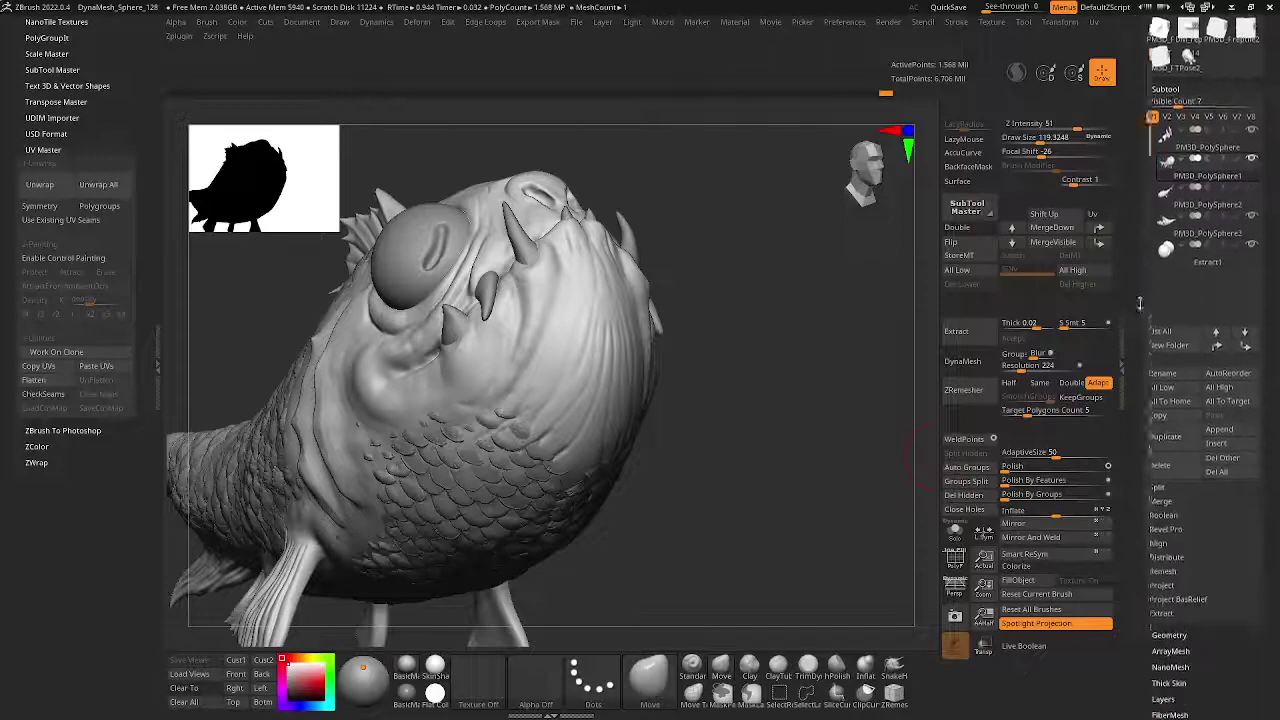
scroll(1176, 560, down, 5)
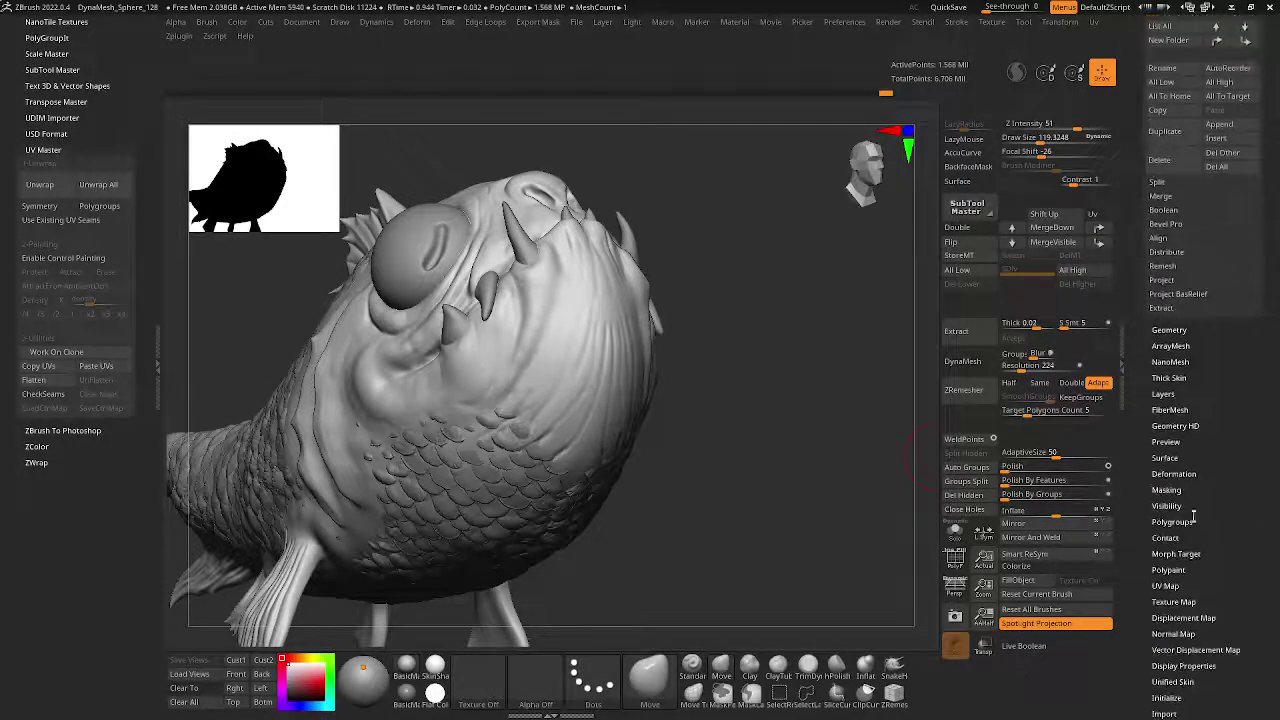
click(1160, 550)
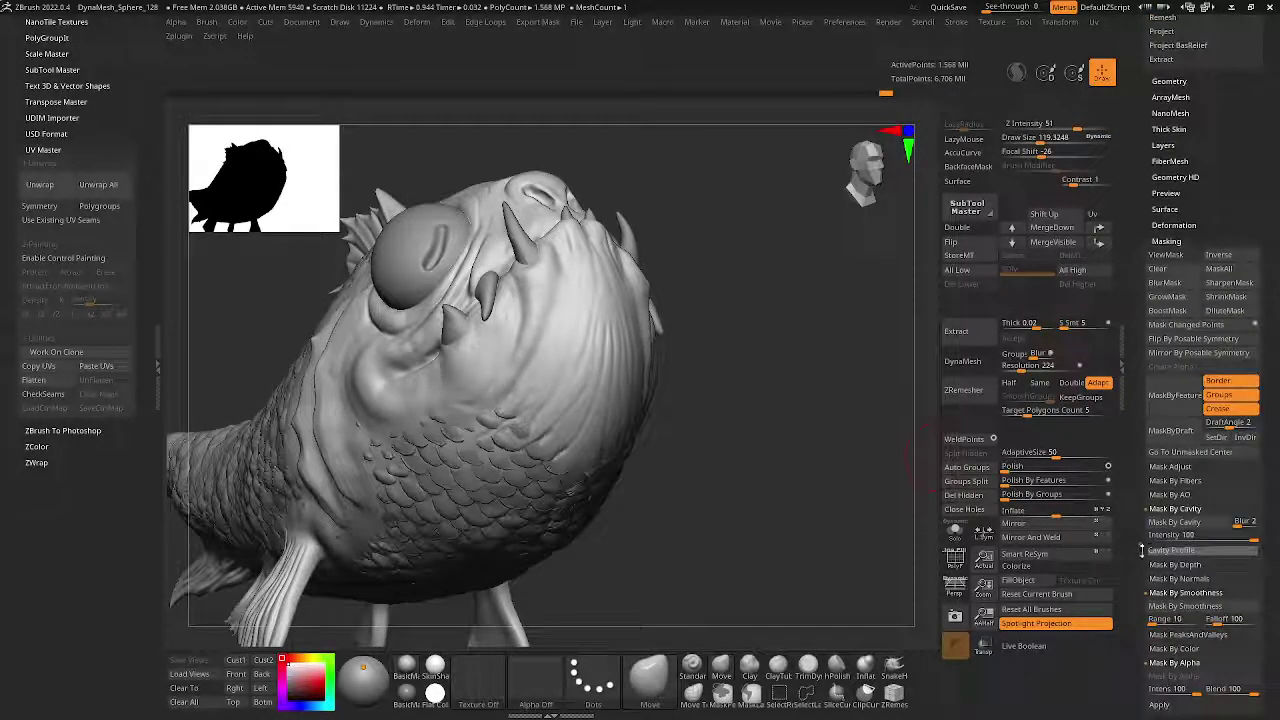
click(1178, 614)
drag(880, 520, 806, 435)
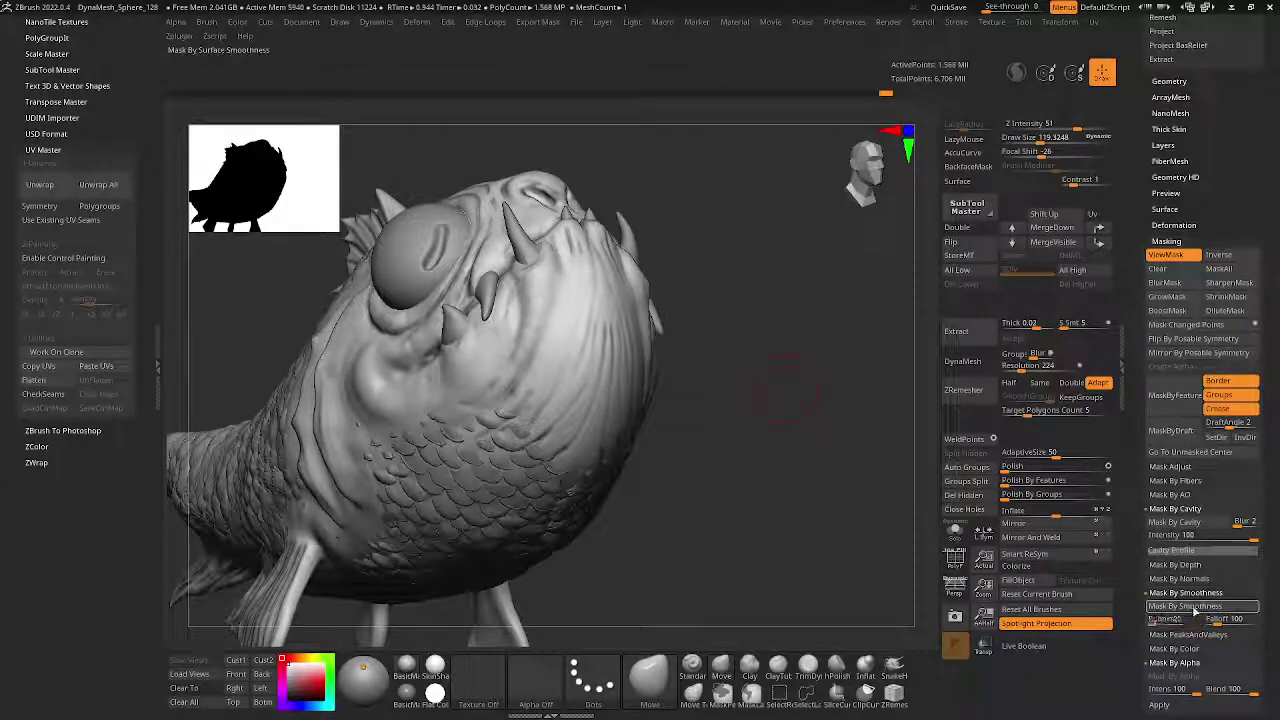
drag(694, 366, 780, 434)
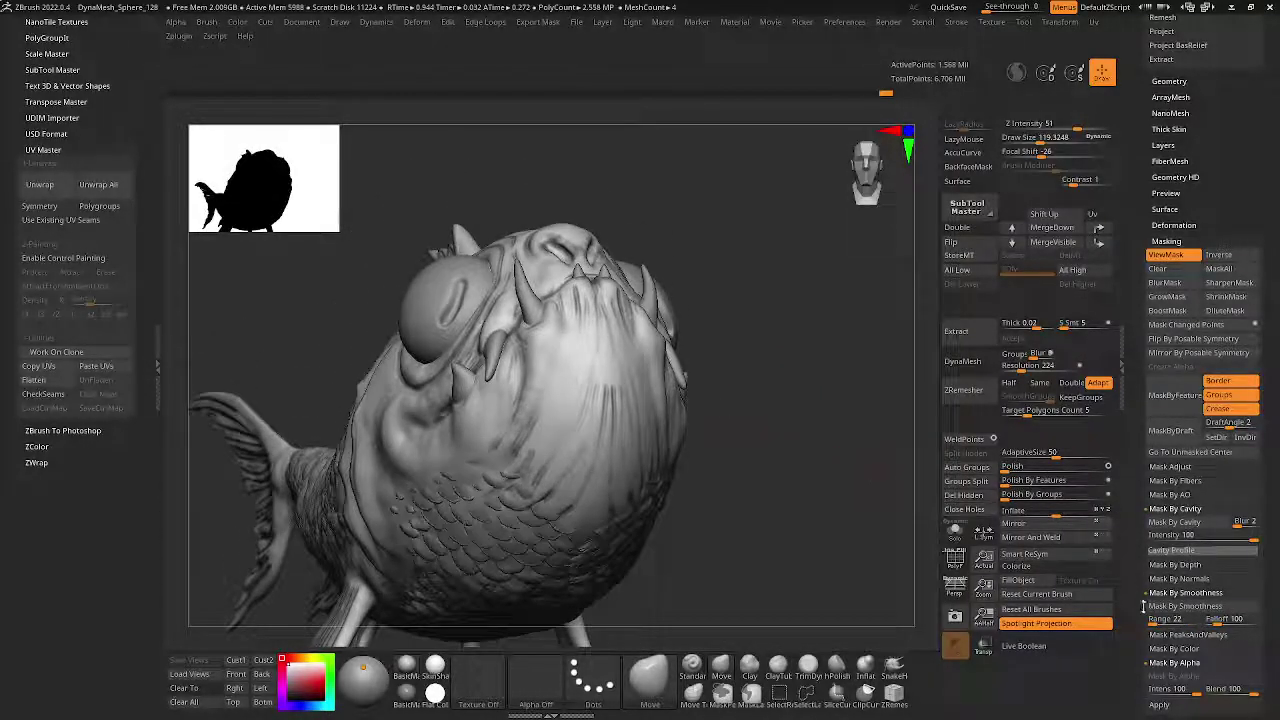
drag(1160, 620, 1188, 620)
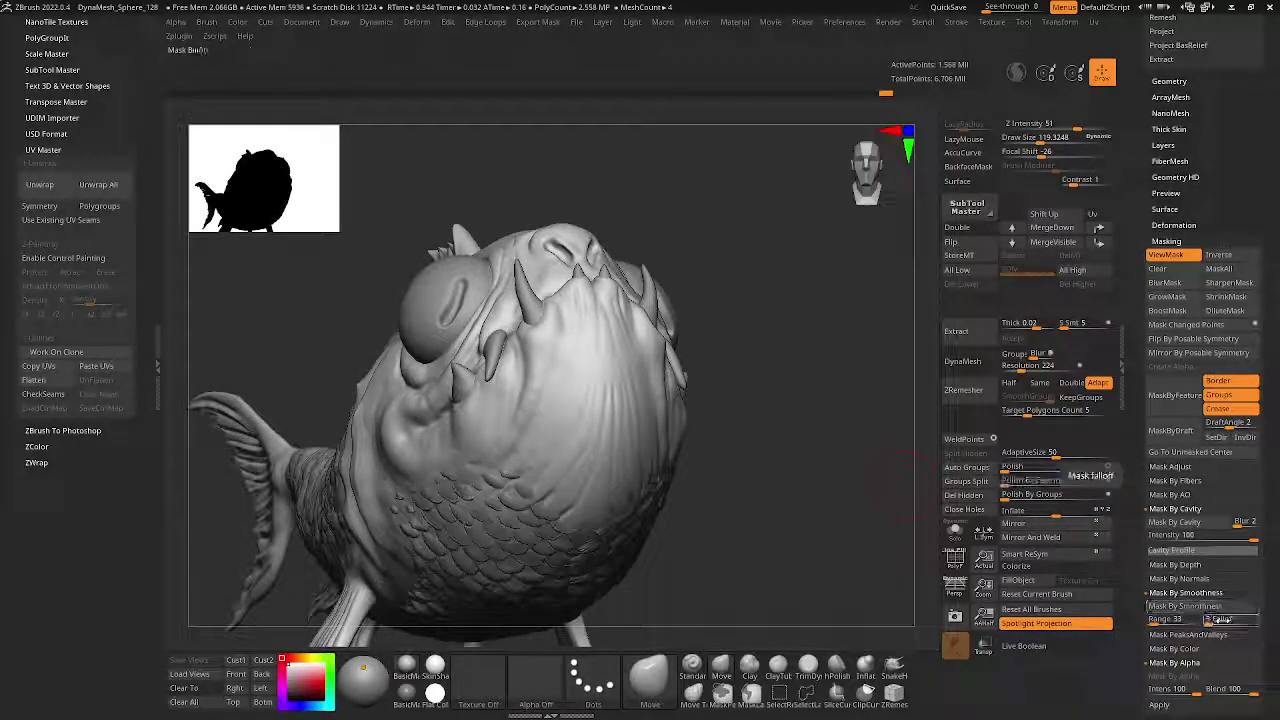
click(1220, 607)
- Turn off the mask display with Ctrl+H and view the head from the side
key(ctrl)
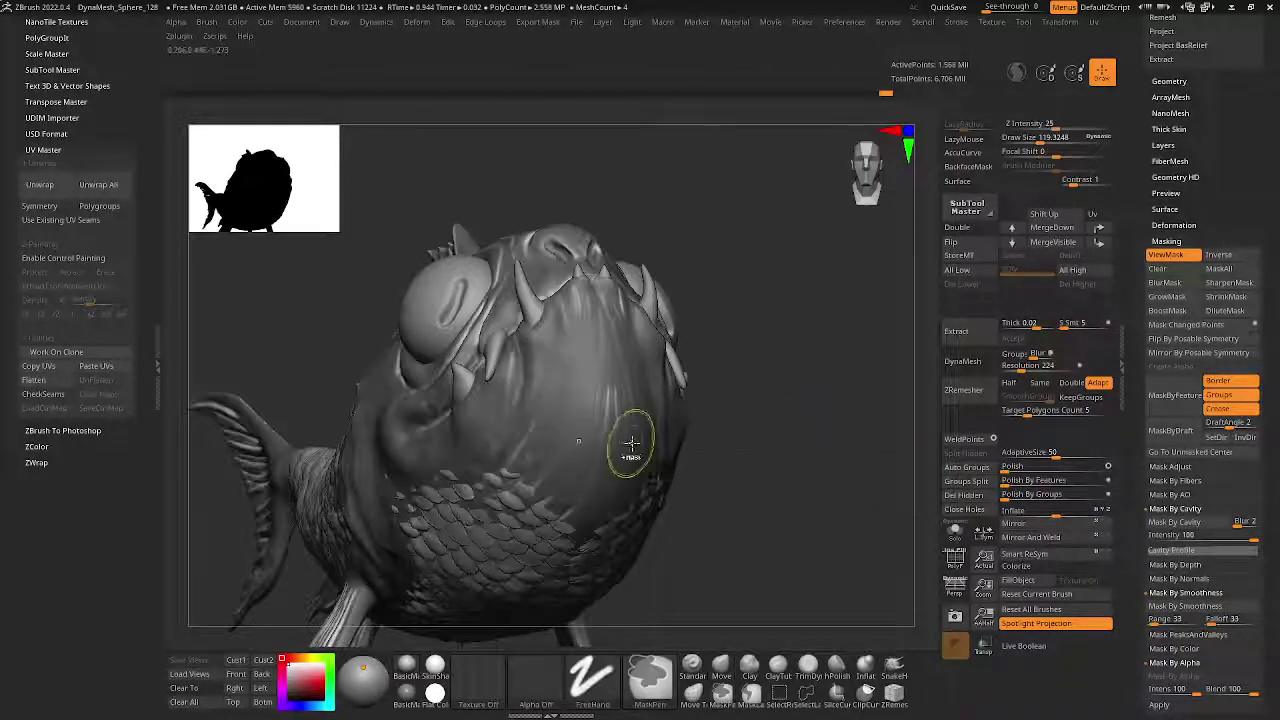
key(ctrl+h)
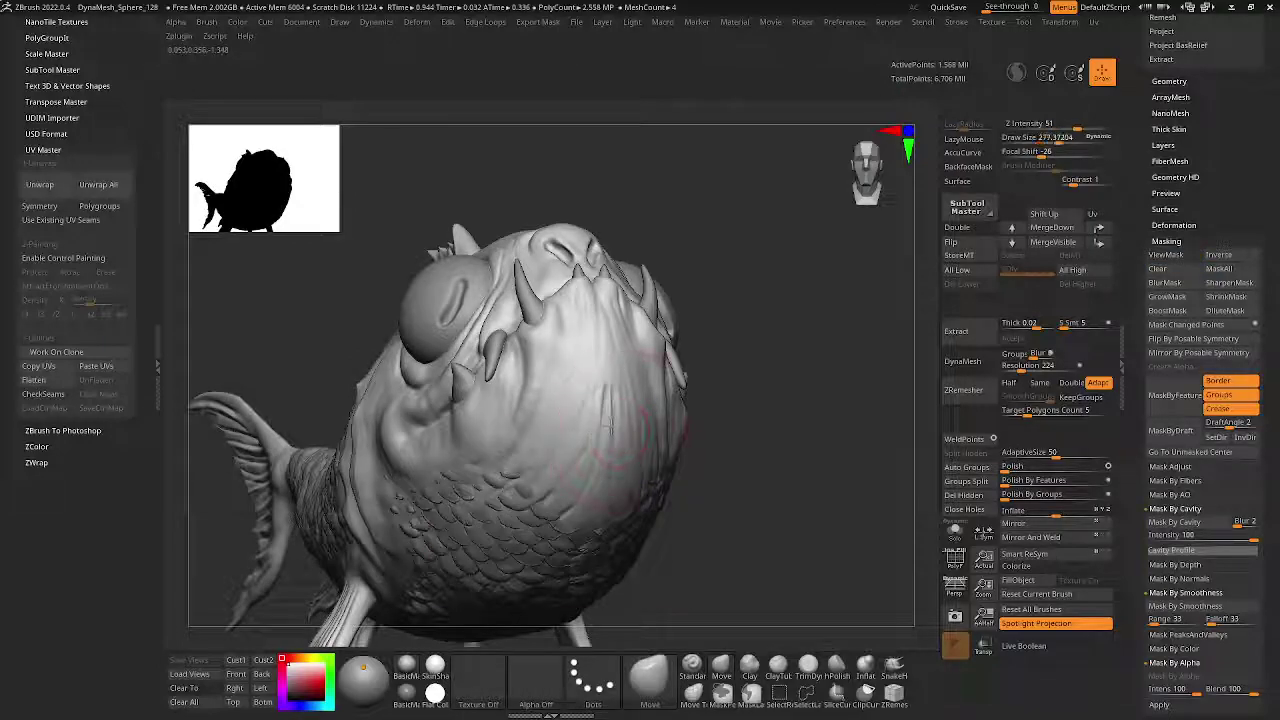
mouse_move(730, 440)
mouse_down()
mouse_move(530, 450)
mouse_move(668, 374)
mouse_move(443, 337)
mouse_move(609, 443)
mouse_move(814, 400)
mouse_move(626, 392)
mouse_move(628, 378)
mouse_move(694, 344)
mouse_up()
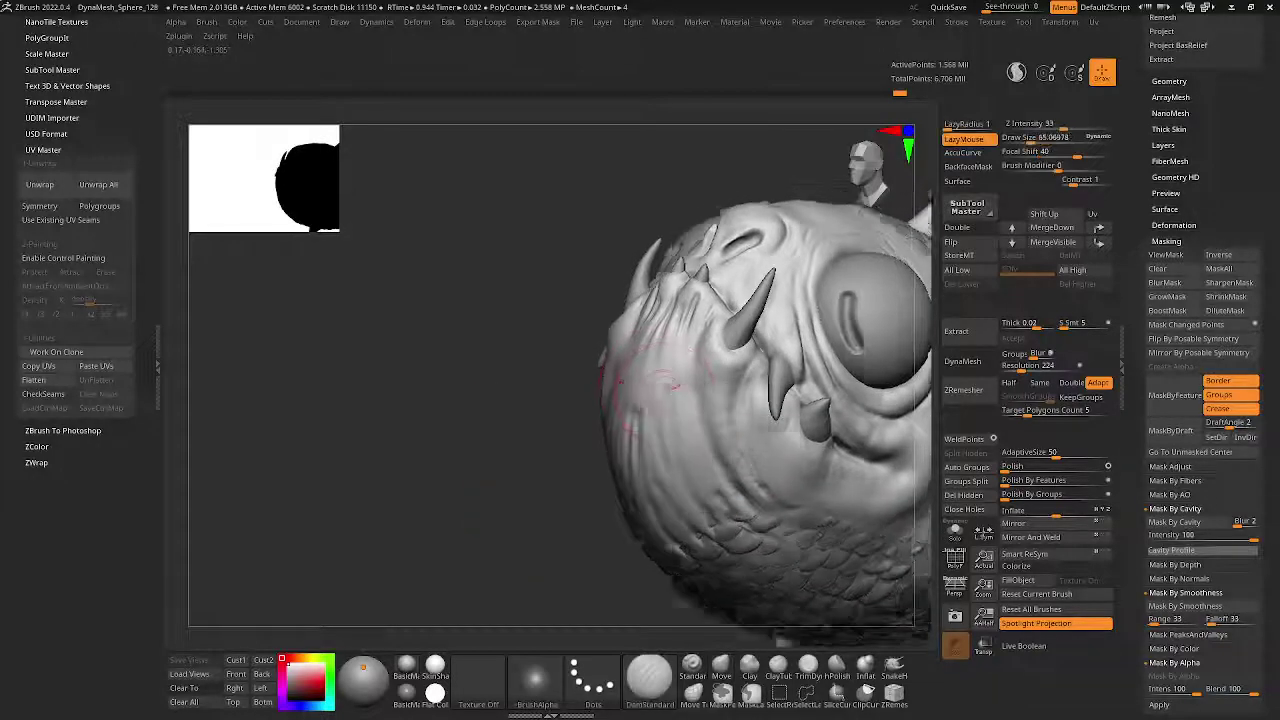
- Carve creases around the lower teeth with a resized DamStandard brush, viewing the mouth from below
key(b)
key(d)
key(s)
key(space)
drag(685, 425, 653, 304)
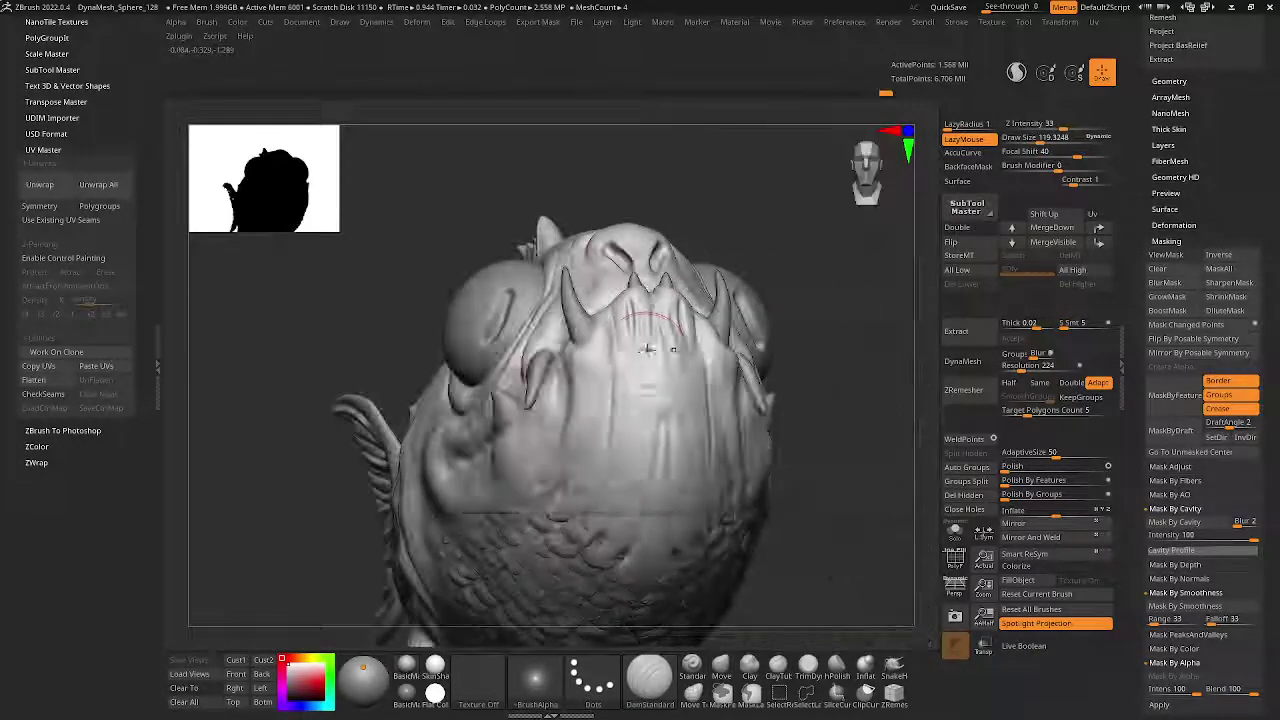
drag(649, 438, 651, 432)
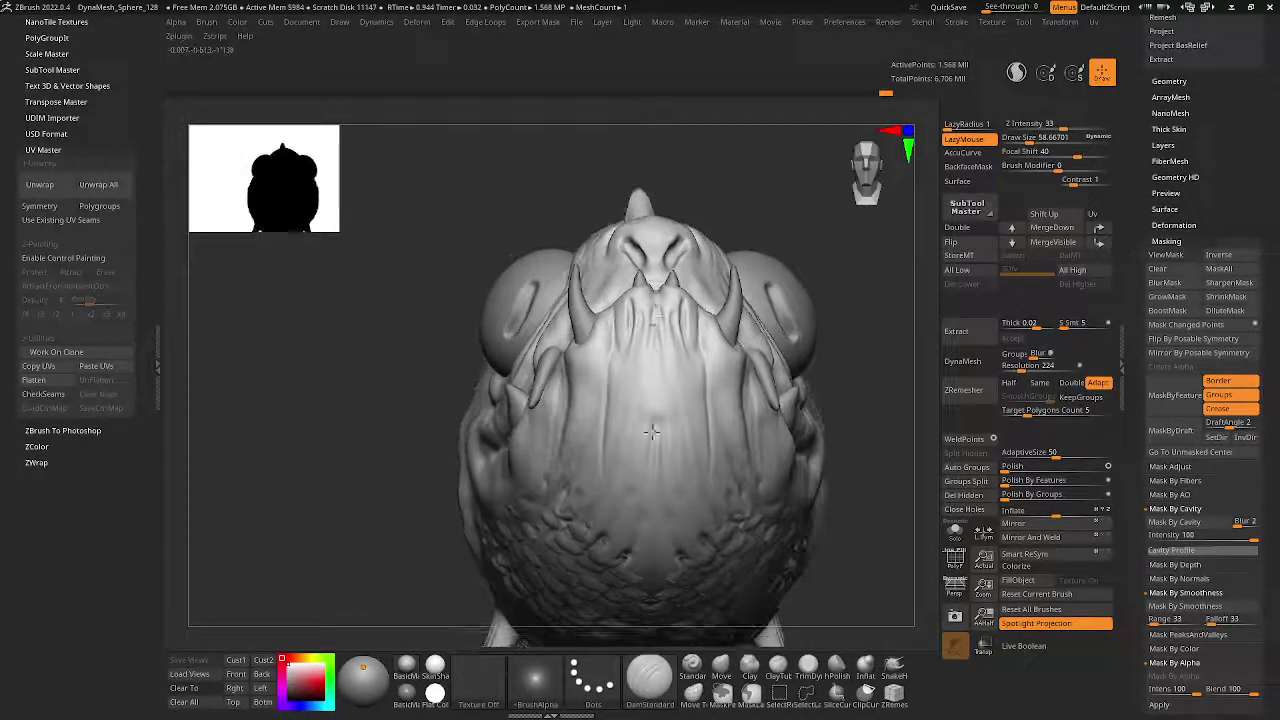
drag(657, 343, 658, 322)
drag(667, 455, 576, 490)
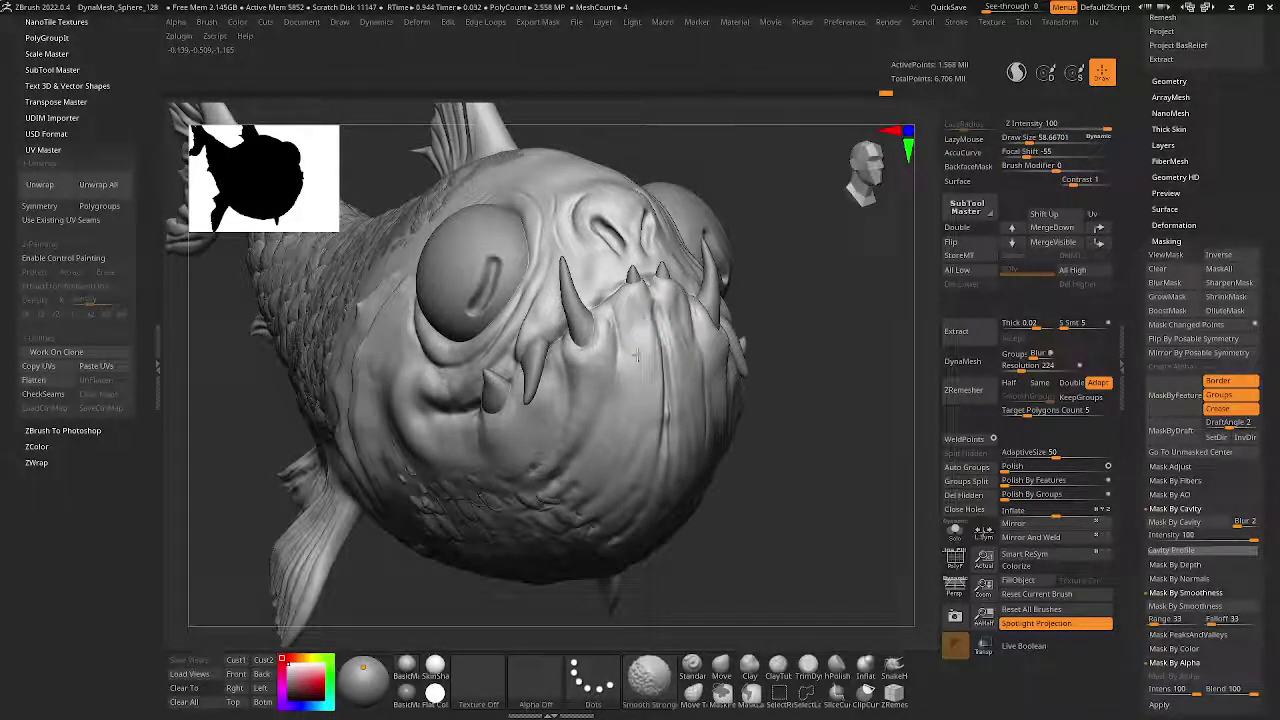
drag(633, 400, 519, 453)
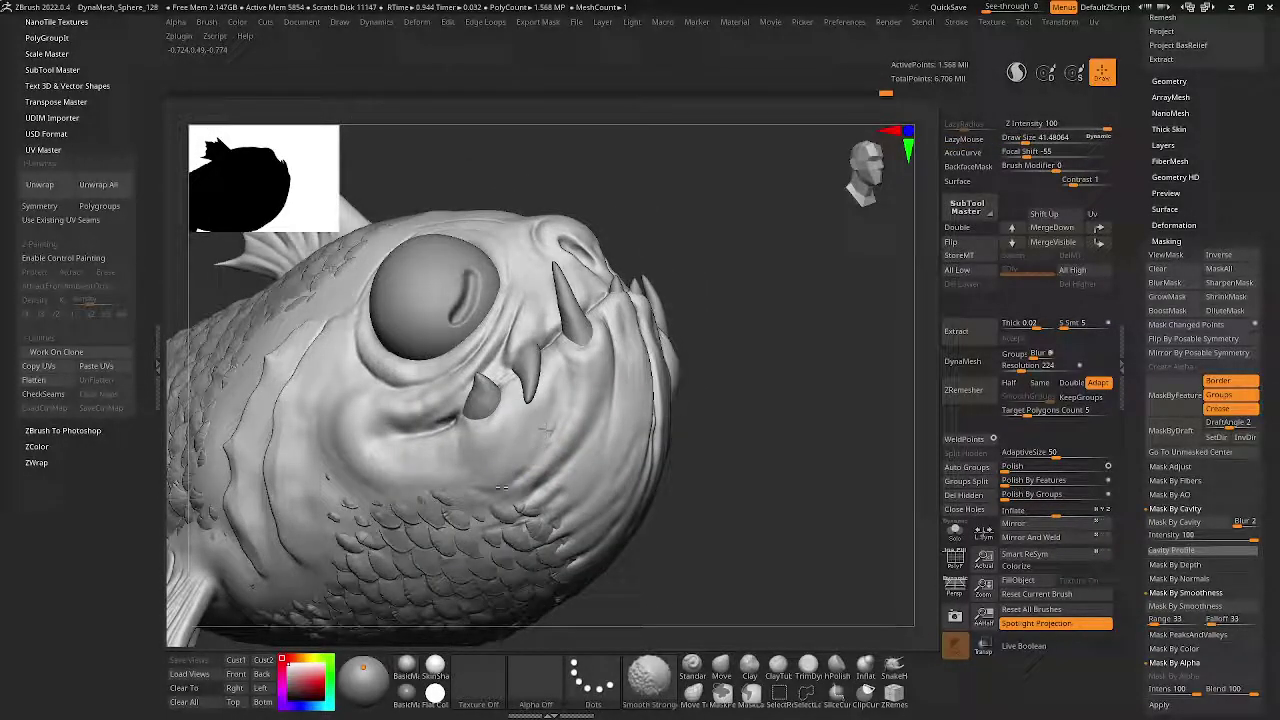
drag(487, 461, 530, 396)
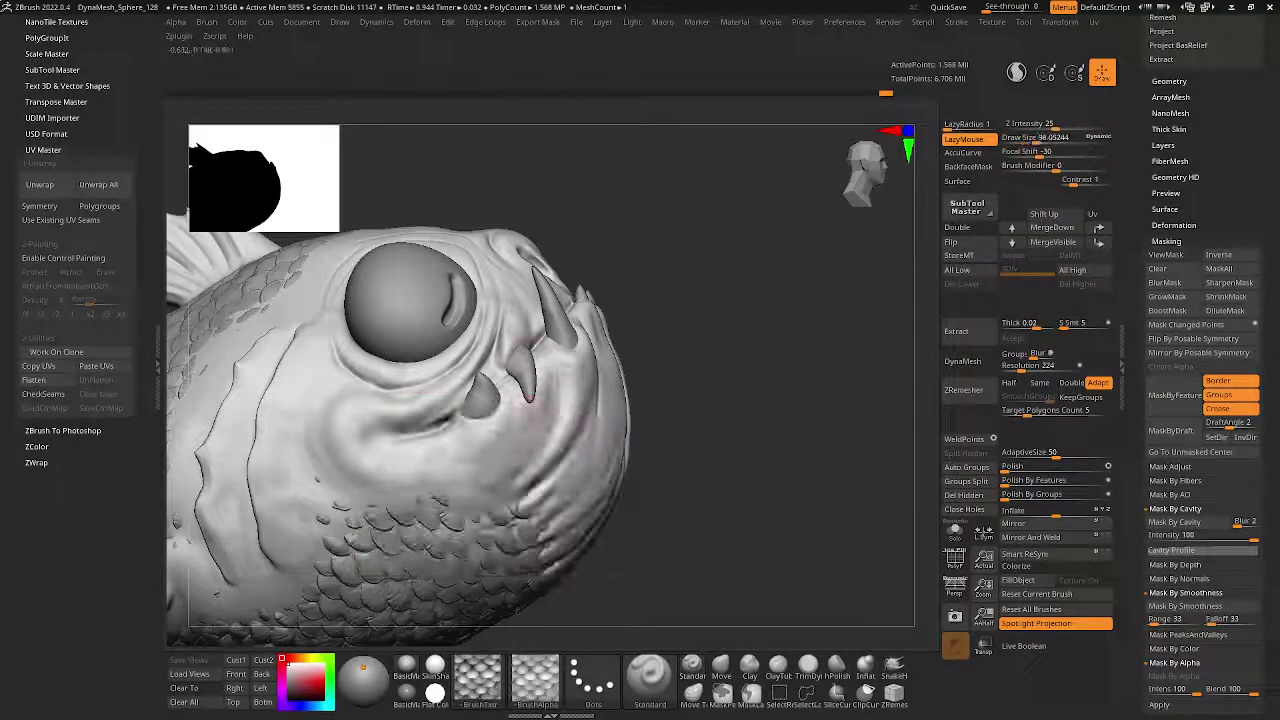
- Build up the cheek and lip fold with alternating Clay and Move brushes
key(b)
key(c)
key(l)
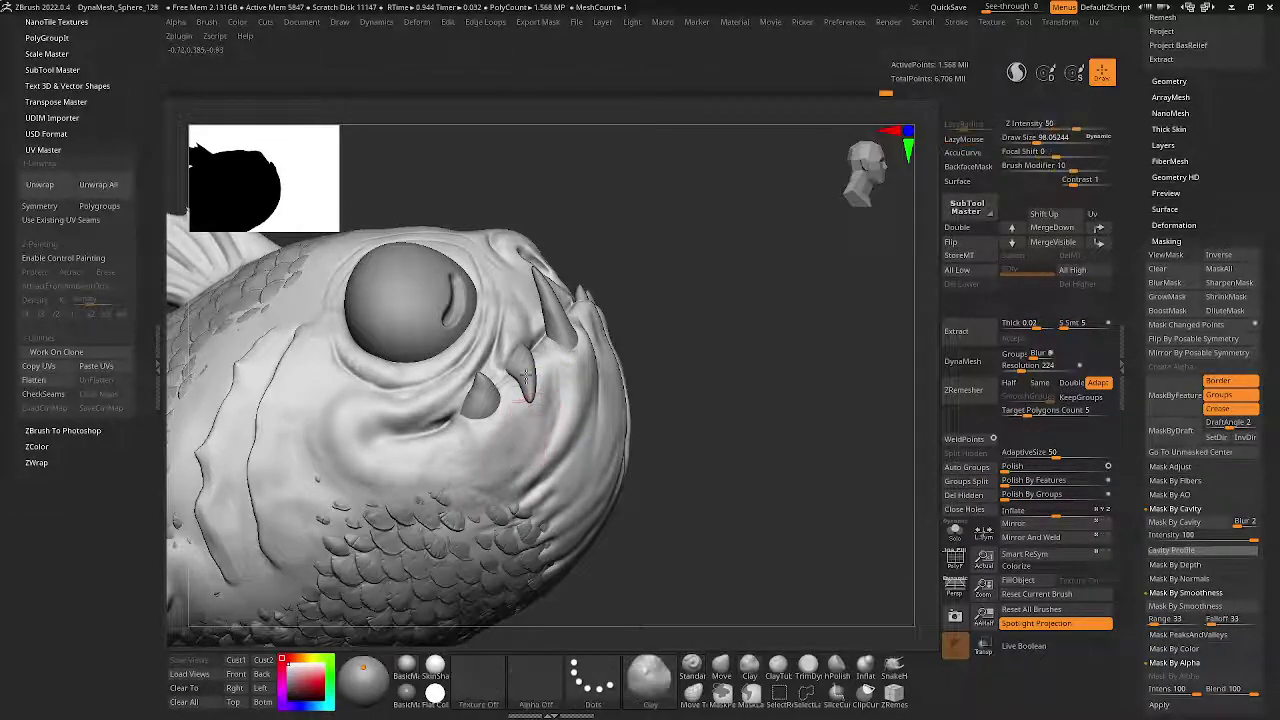
mouse_move(531, 443)
mouse_down()
mouse_move(524, 418)
mouse_move(549, 372)
mouse_up()
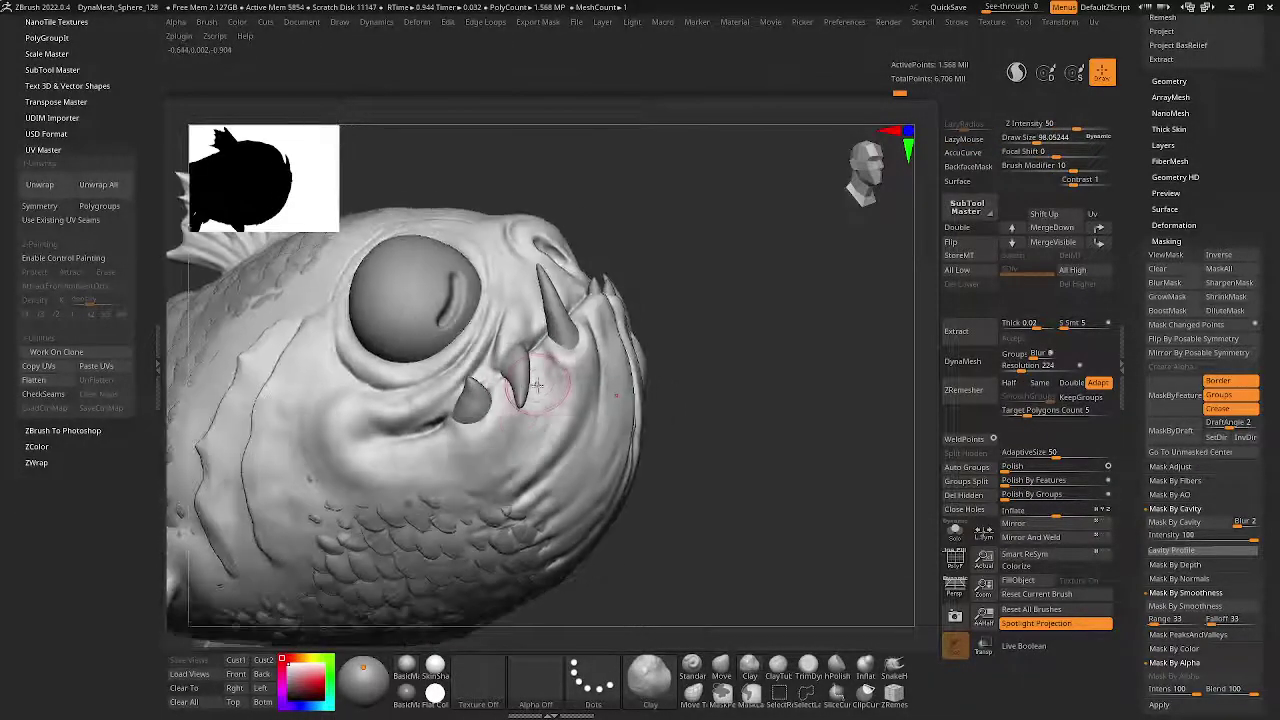
key(b)
key(m)
key(v)
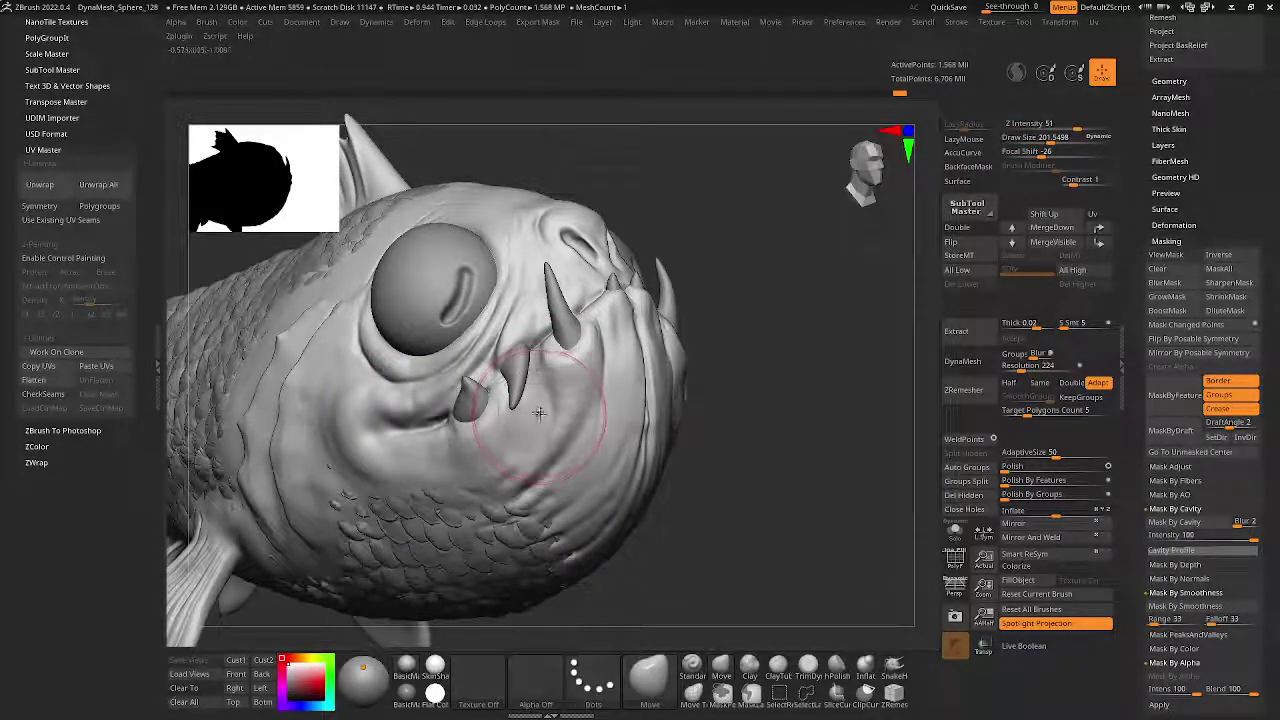
key(b)
key(c)
key(l)
key(space)
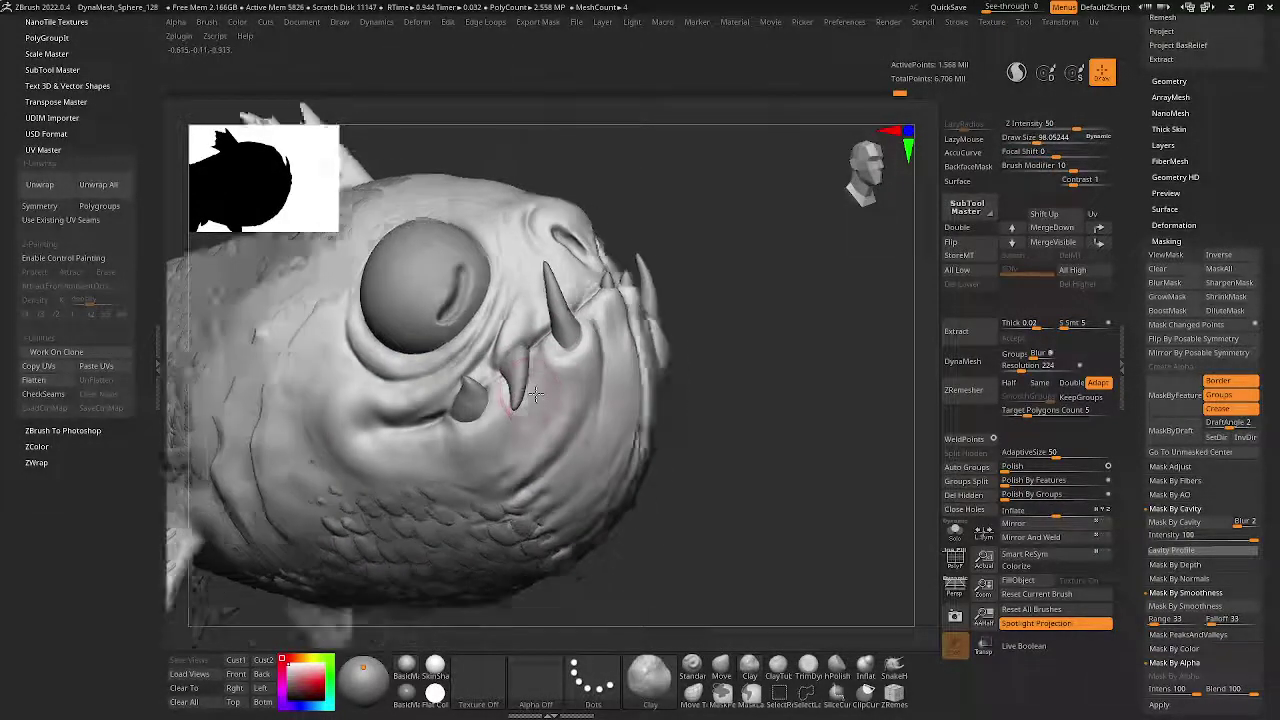
mouse_move(540, 410)
right_down()
mouse_move(490, 395)
mouse_move(516, 415)
mouse_move(420, 440)
mouse_move(300, 360)
right_up()
- Make the PM3D_PolySphere subtool active and pick the Move Topological brush
alt+click(510, 402)
key(b)
key(m)
key(t)
- Rotate the fish to view the snout and teeth, adjusting the quick brush settings
mouse_move(546, 432)
right_down()
mouse_move(540, 375)
mouse_move(632, 386)
right_up()
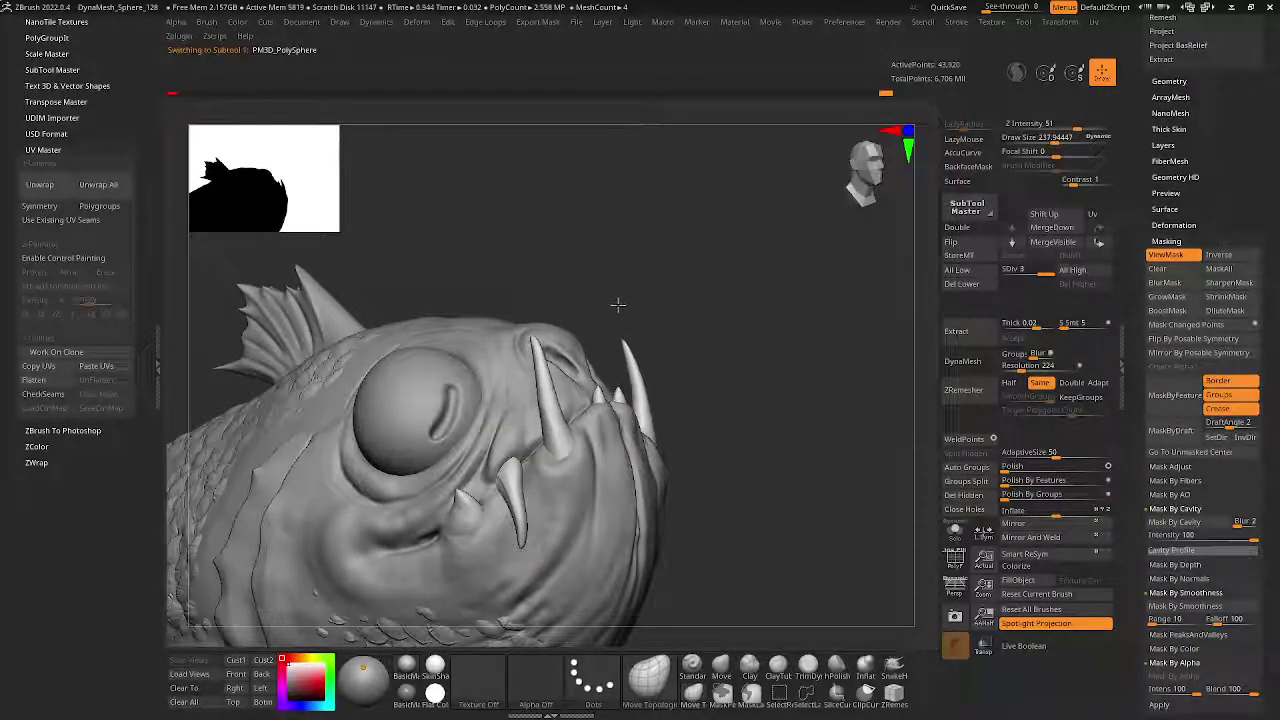
right_drag(549, 390, 470, 400)
key(space)
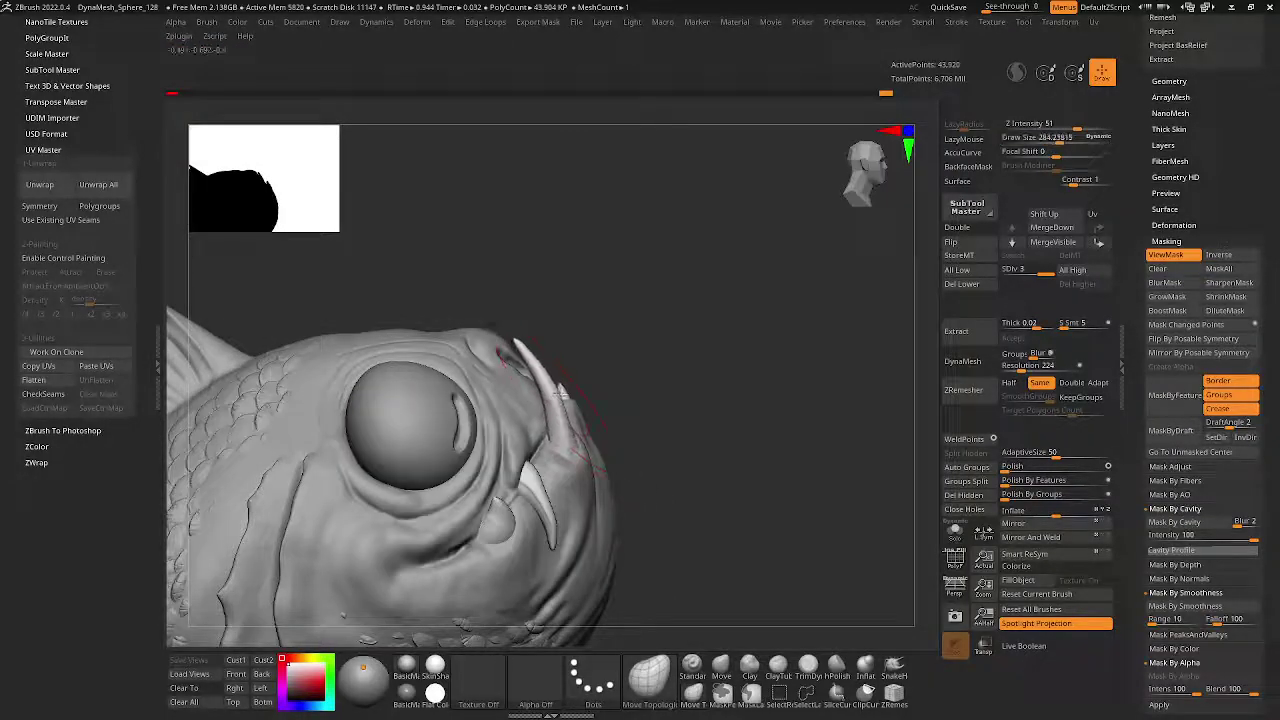
key(space)
alt+right_drag(560, 420, 614, 354)
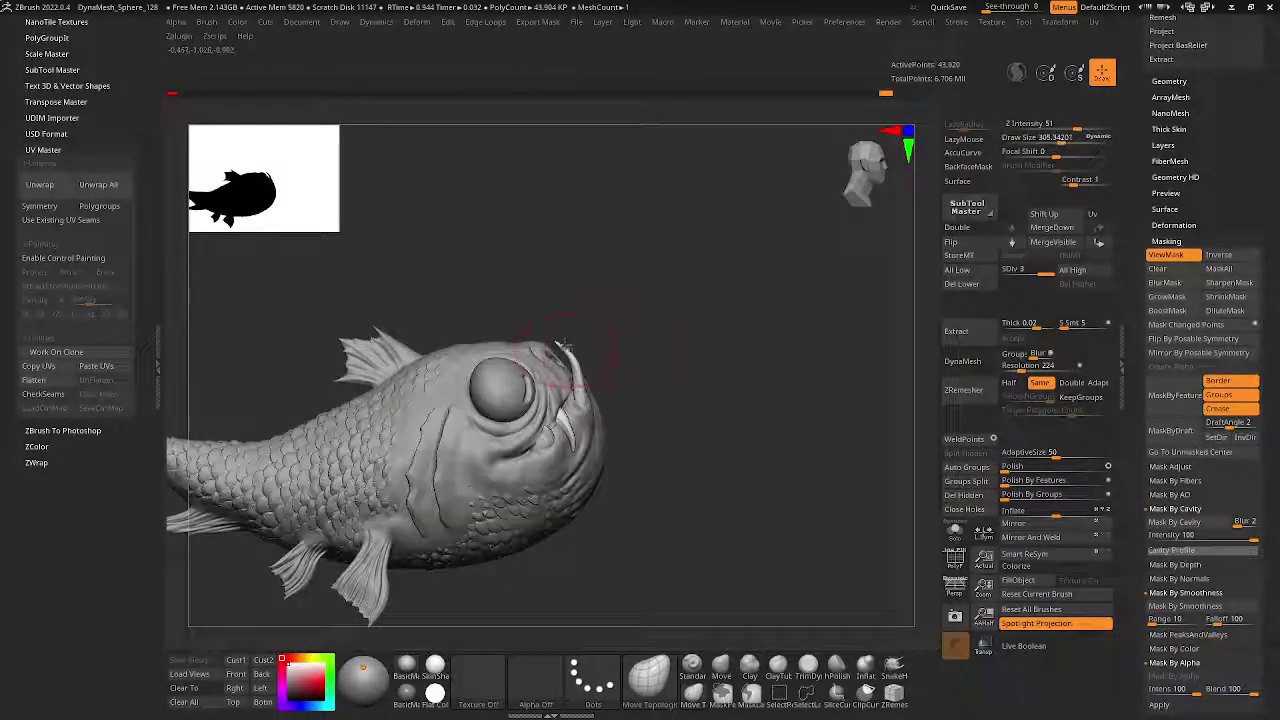
- Enlarge the brush, inspect the lengthened teeth from the front, and save the fish to disk
key(bracketright)
key(bracketright)
key(bracketright)
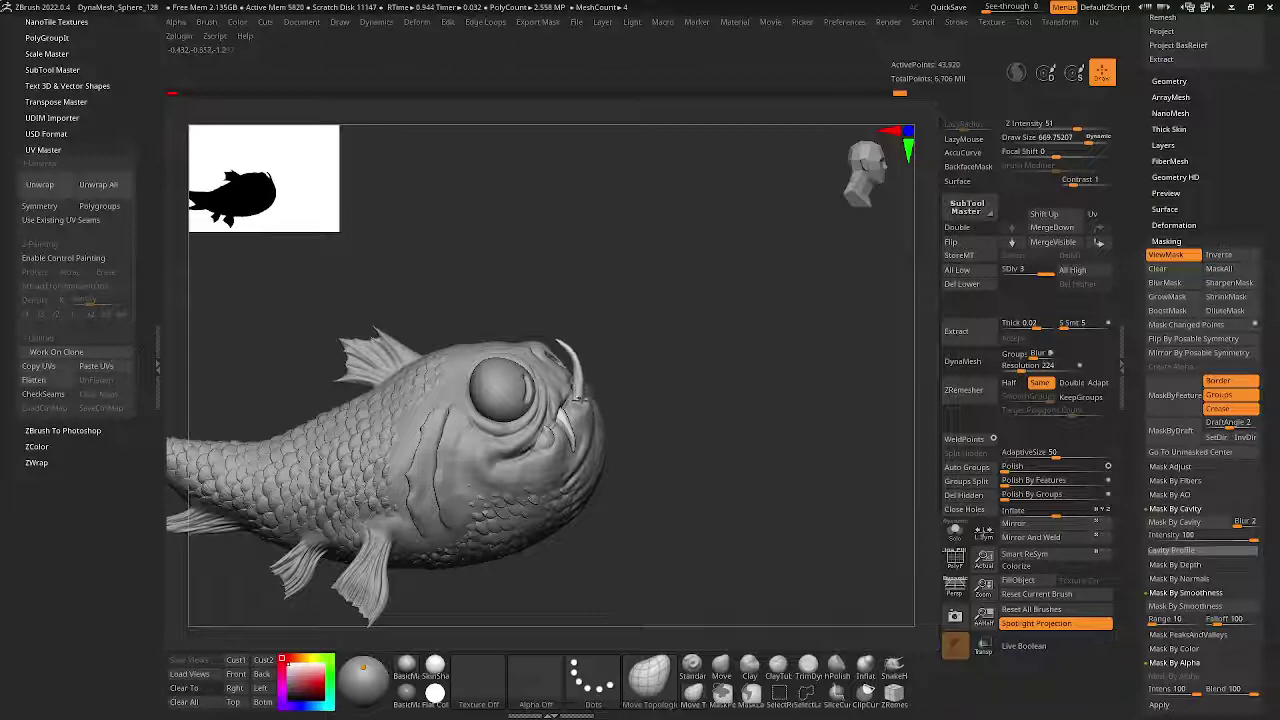
mouse_move(575, 400)
right_down()
mouse_move(560, 420)
mouse_move(645, 352)
mouse_move(652, 310)
right_up()
key(space)
key(space)
key(space)
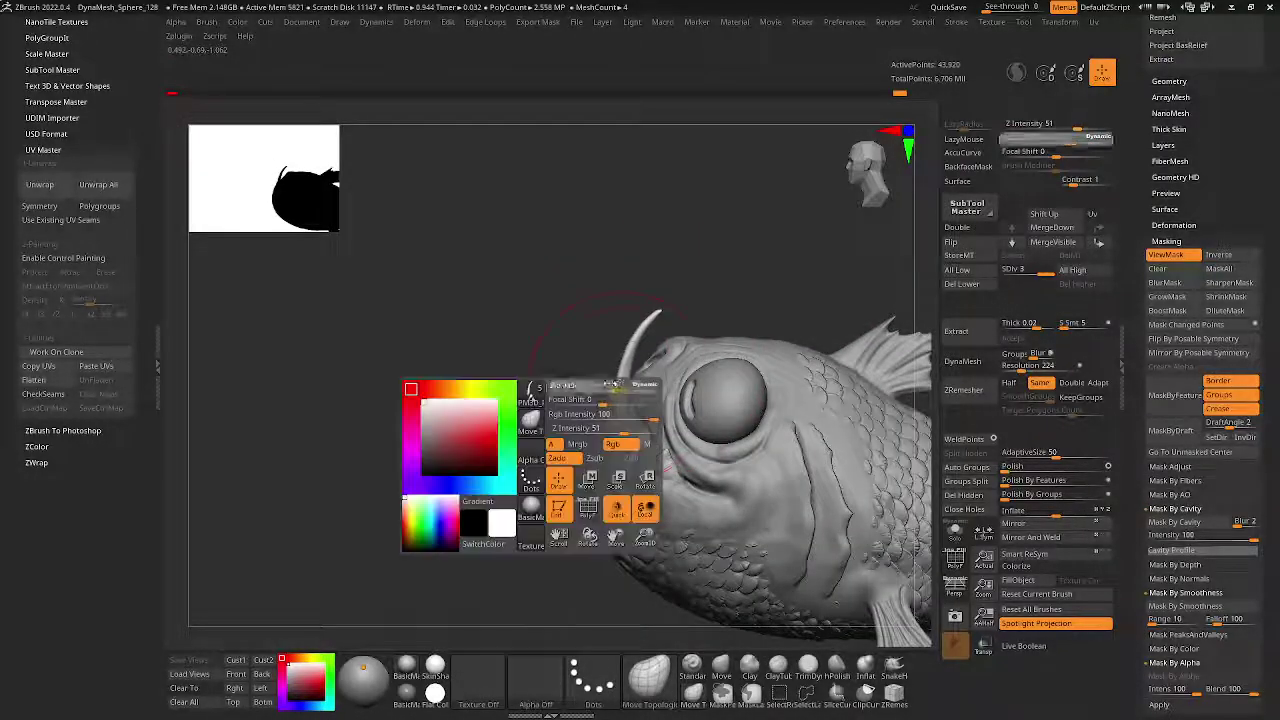
mouse_move(608, 384)
right_down()
mouse_move(663, 354)
mouse_move(378, 398)
mouse_move(737, 414)
mouse_move(643, 343)
mouse_move(663, 414)
mouse_move(711, 389)
mouse_move(700, 365)
mouse_move(677, 371)
mouse_move(657, 426)
mouse_move(710, 295)
right_up()
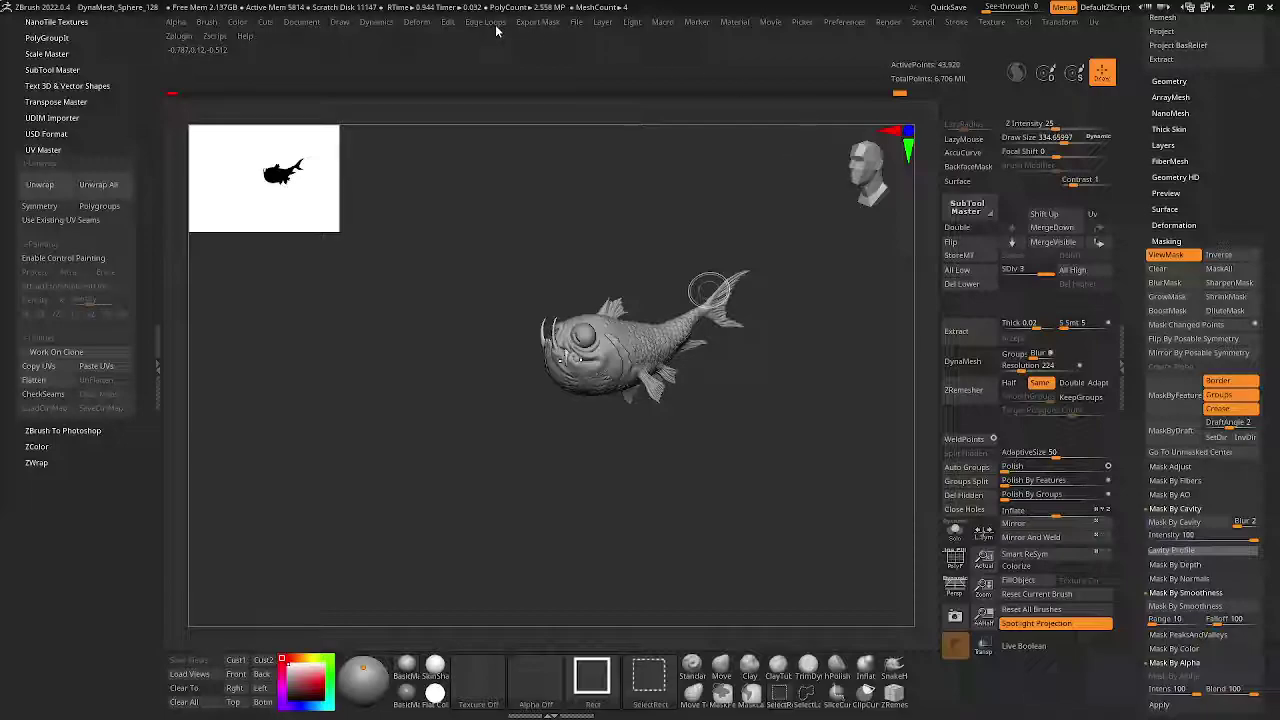
key(ctrl+s)
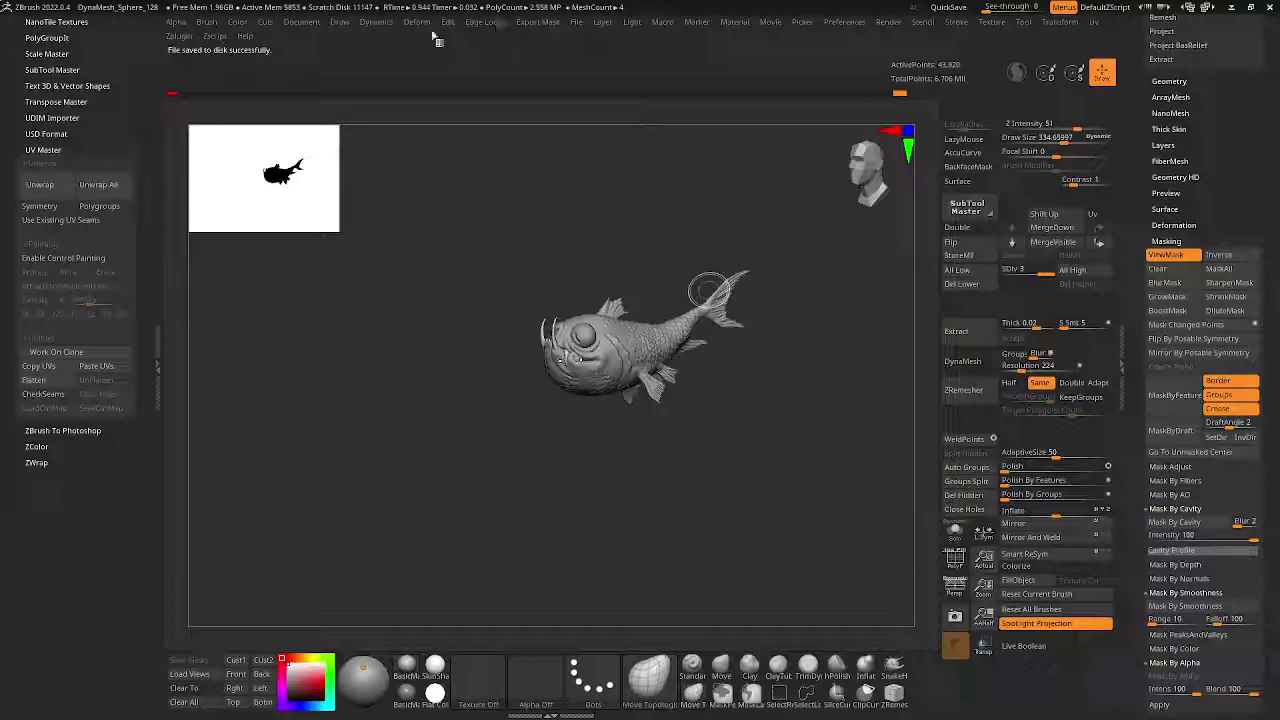